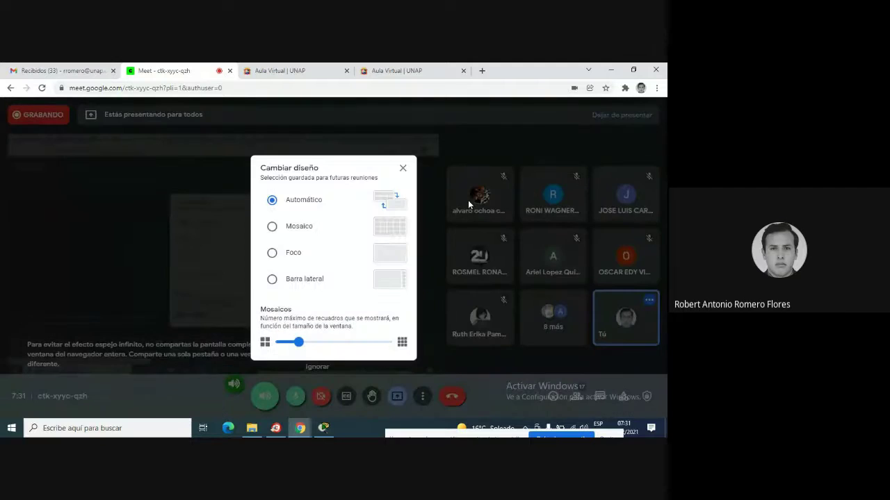
Set the meeting layout to Foco and close the layout settings.
{"action": "left_click", "coordinate": [271, 253]}
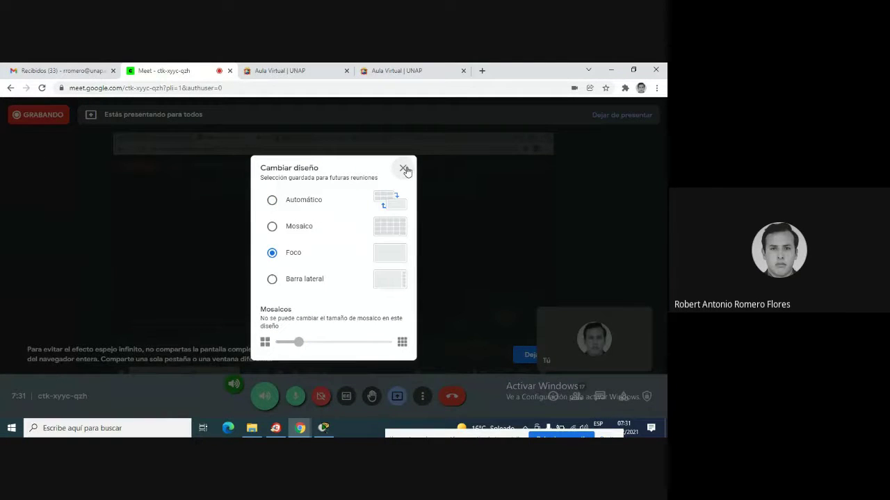
{"action": "left_click", "coordinate": [403, 169]}
{"action": "mouse_move", "coordinate": [574, 314]}
{"action": "left_mouse_down"}
{"action": "mouse_move", "coordinate": [646, 280]}
{"action": "mouse_move", "coordinate": [572, 268]}
{"action": "mouse_move", "coordinate": [594, 268]}
{"action": "mouse_move", "coordinate": [570, 309]}
{"action": "mouse_move", "coordinate": [593, 285]}
{"action": "mouse_move", "coordinate": [575, 319]}
{"action": "left_mouse_up"}
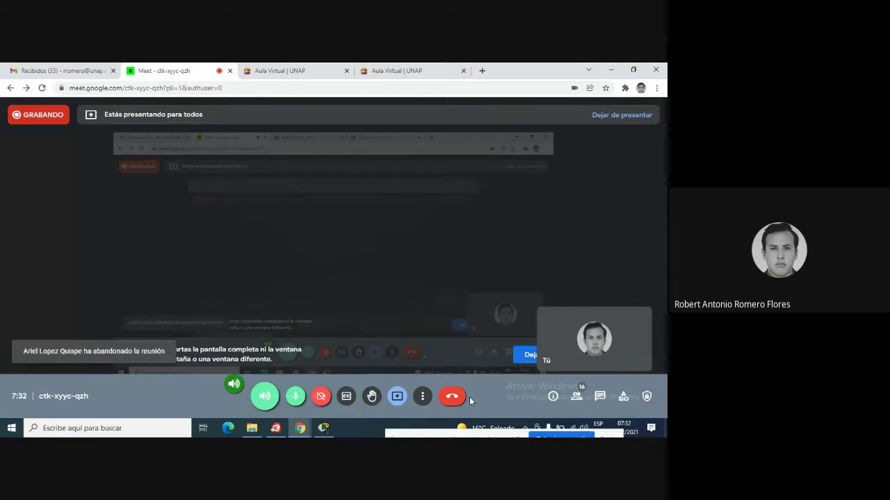
Switch to the Aula Virtual course page and open the units of Administración de Redes de Computadores y Telemática.
{"action": "left_click", "coordinate": [275, 429]}
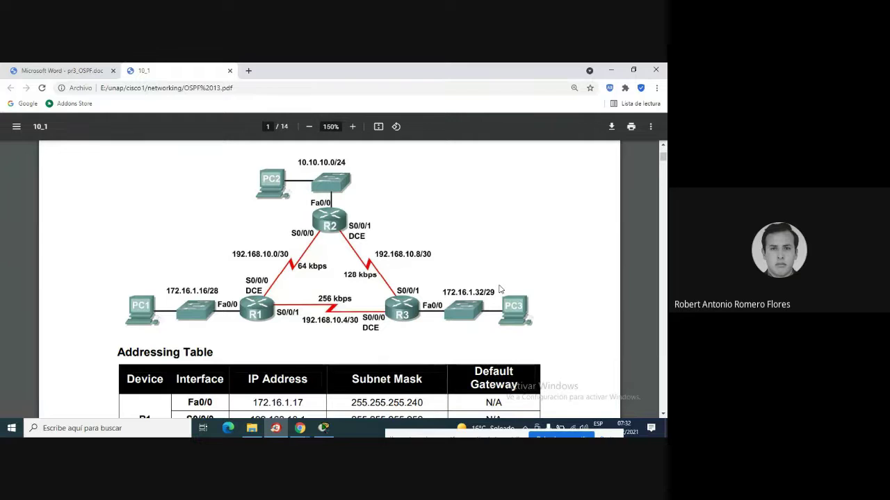
{"action": "left_click", "coordinate": [299, 428]}
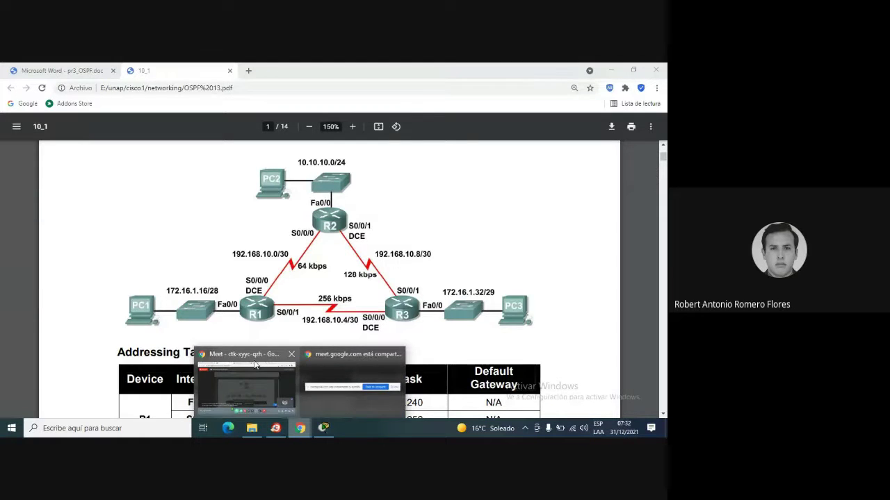
{"action": "left_click", "coordinate": [255, 363]}
{"action": "left_click", "coordinate": [271, 67]}
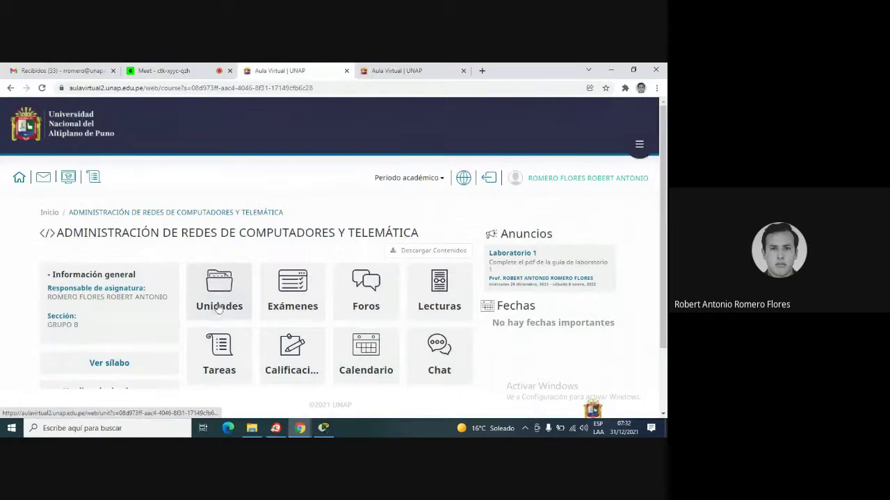
{"action": "scroll", "coordinate": [219, 307], "scroll_direction": "down", "scroll_amount": 2}
{"action": "left_click", "coordinate": [224, 223]}
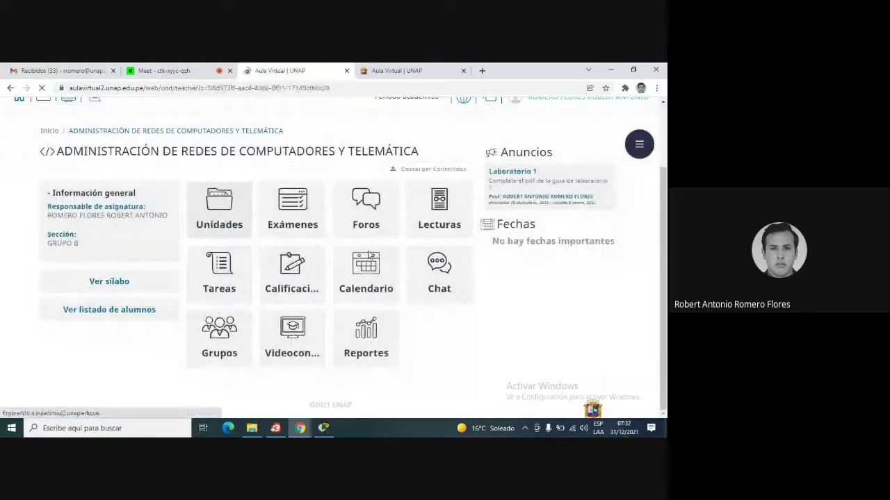
Expand session S11 Clase 30 in Unidad 2 and start adding a content item of type Archivo to it.
{"action": "scroll", "coordinate": [360, 275], "scroll_direction": "down", "scroll_amount": 18}
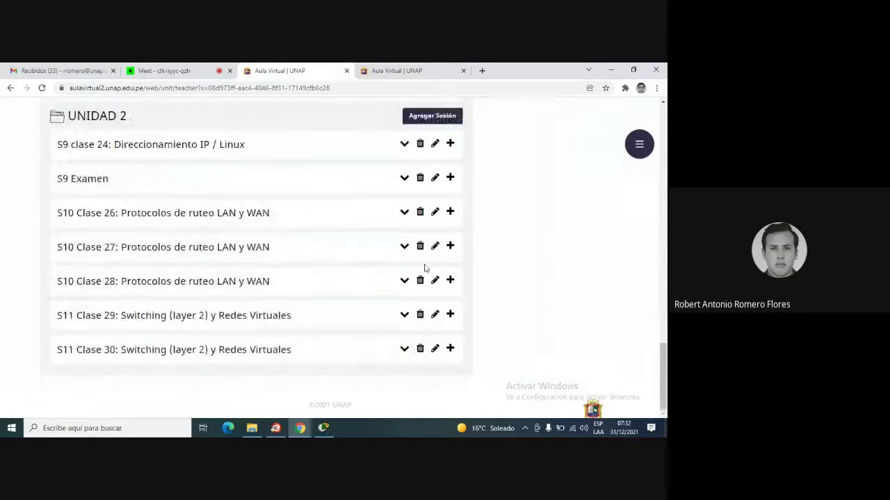
{"action": "left_click", "coordinate": [406, 349]}
{"action": "scroll", "coordinate": [312, 305], "scroll_direction": "down", "scroll_amount": 1}
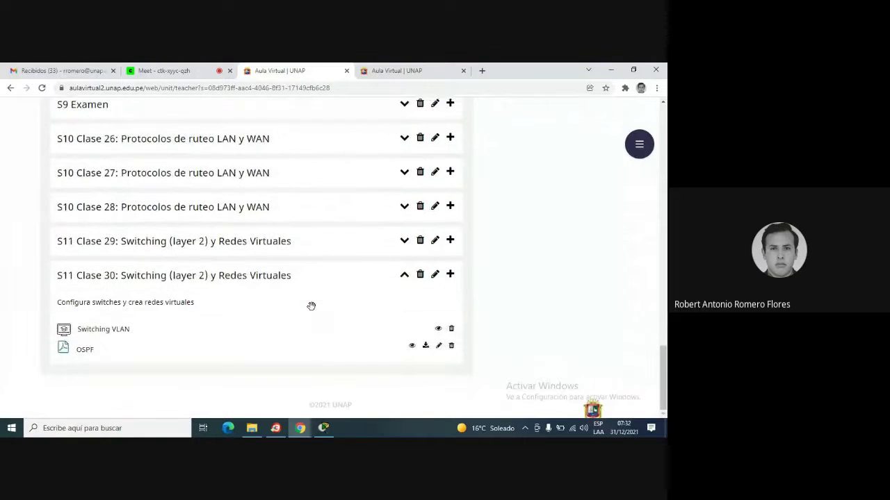
{"action": "left_click", "coordinate": [450, 274]}
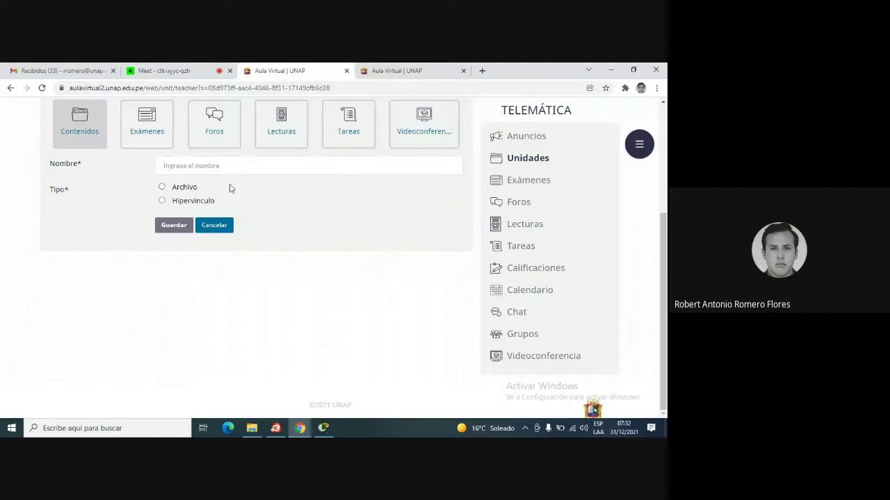
{"action": "left_click", "coordinate": [173, 188]}
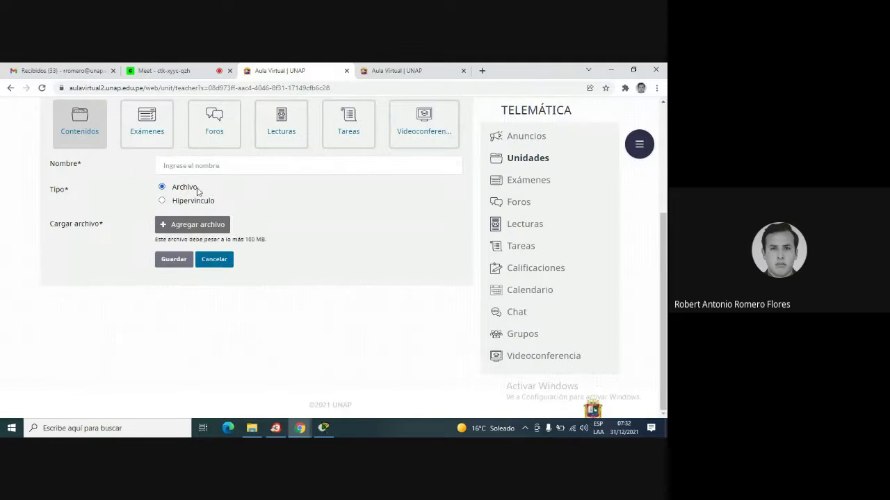
Start adding a file to the content item and browse to the unap > cisco1 > networking folder on drive E.
{"action": "left_click", "coordinate": [195, 224]}
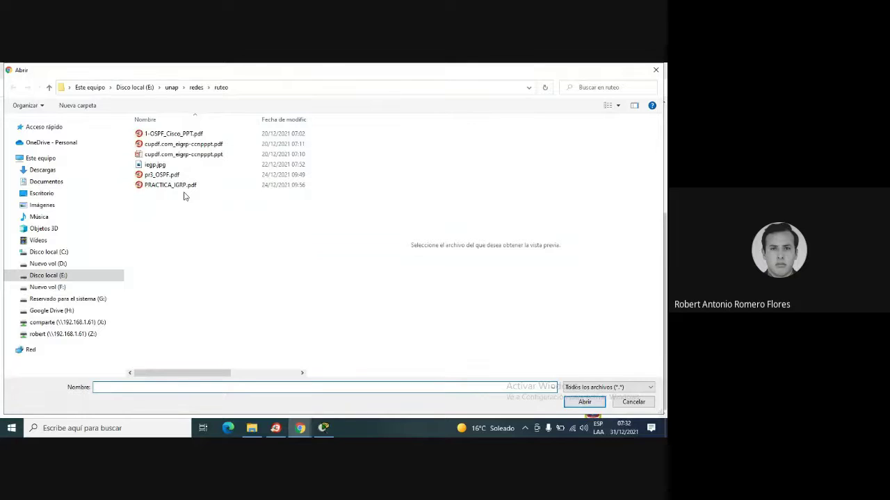
{"action": "left_click", "coordinate": [171, 87]}
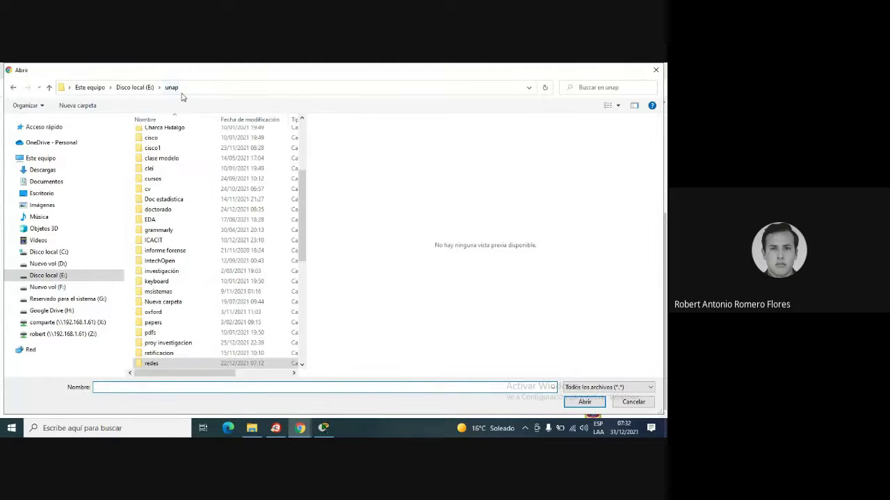
{"action": "double_click", "coordinate": [152, 147]}
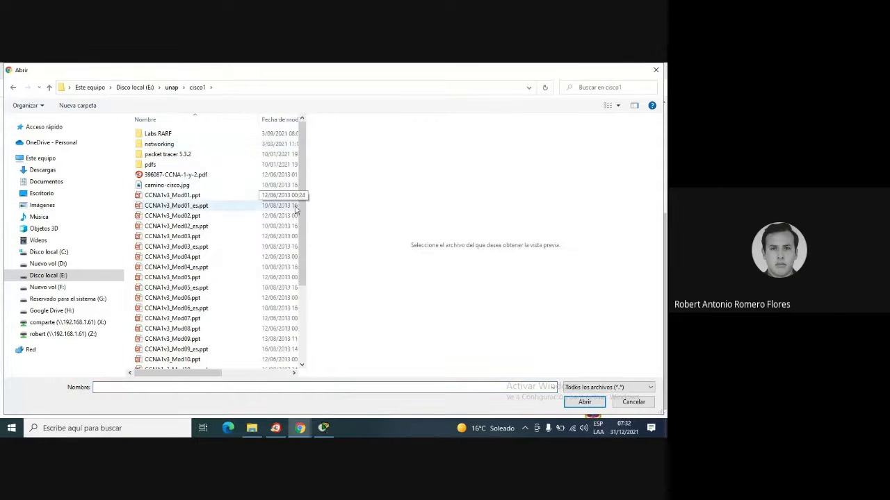
{"action": "scroll", "coordinate": [304, 242], "scroll_direction": "down", "scroll_amount": 1}
{"action": "scroll", "coordinate": [304, 241], "scroll_direction": "down", "scroll_amount": 3}
{"action": "scroll", "coordinate": [314, 258], "scroll_direction": "up", "scroll_amount": 5}
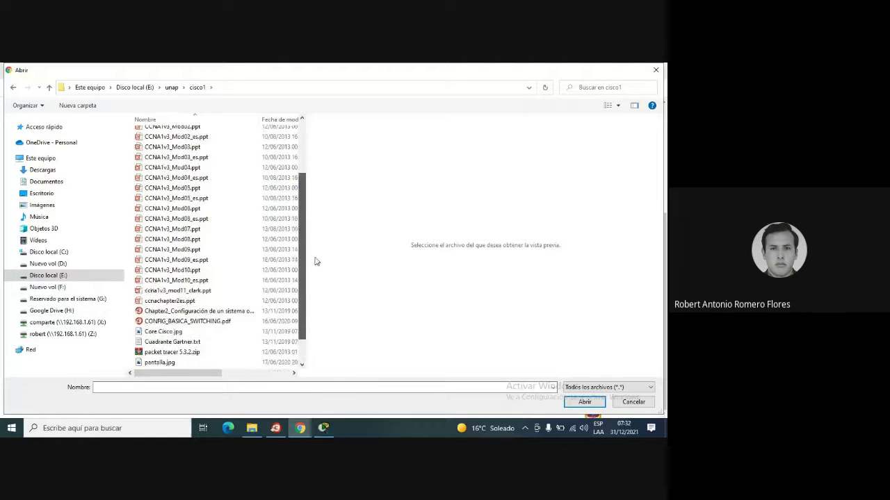
{"action": "left_click", "coordinate": [176, 146]}
{"action": "double_click", "coordinate": [176, 147]}
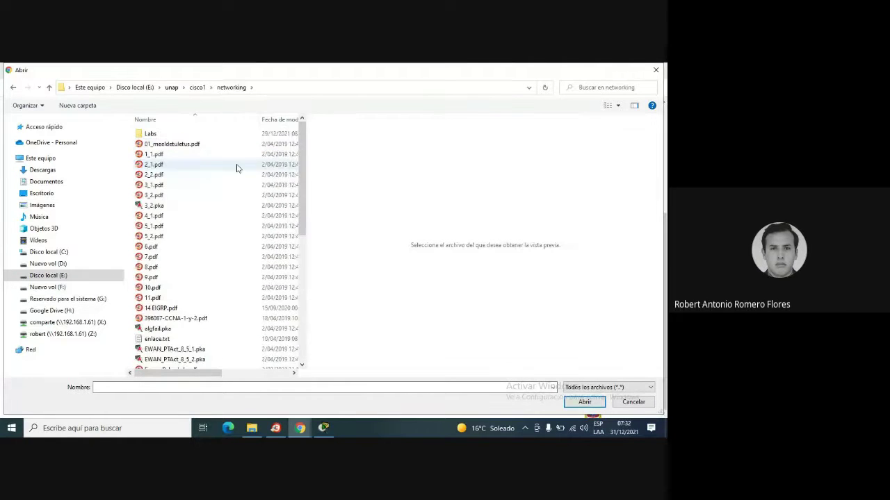
Attach OSPF 13.pdf from the networking folder to the new content item.
{"action": "scroll", "coordinate": [299, 306], "scroll_direction": "down", "scroll_amount": 10}
{"action": "scroll", "coordinate": [300, 314], "scroll_direction": "down", "scroll_amount": 1}
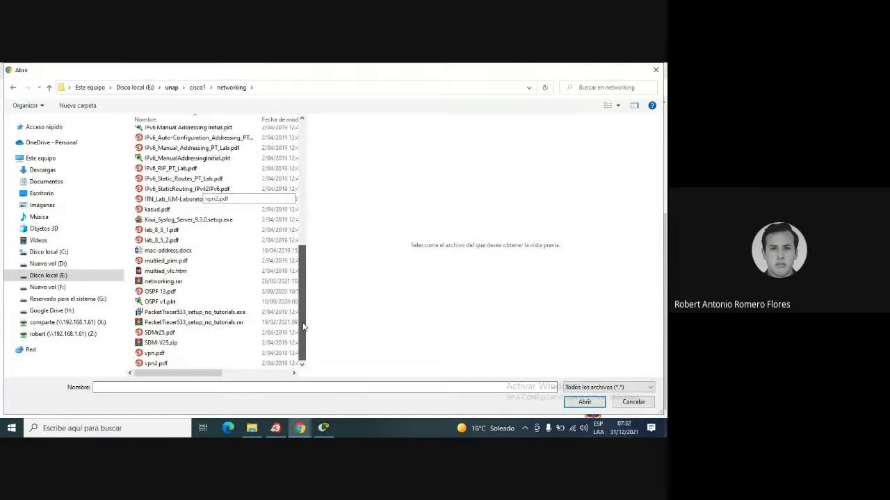
{"action": "mouse_move", "coordinate": [303, 318]}
{"action": "left_mouse_down"}
{"action": "mouse_move", "coordinate": [299, 195]}
{"action": "mouse_move", "coordinate": [292, 321]}
{"action": "left_mouse_up"}
{"action": "left_click", "coordinate": [165, 292]}
{"action": "double_click", "coordinate": [164, 292]}
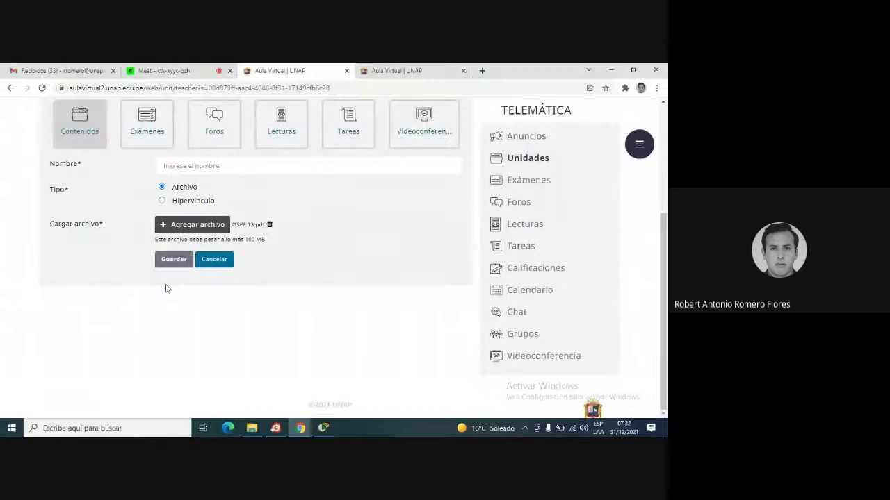
Name the content item Lab OSPF, save it, and dismiss the confirmation.
{"action": "left_click", "coordinate": [249, 167]}
{"action": "type", "text": "LAb"}
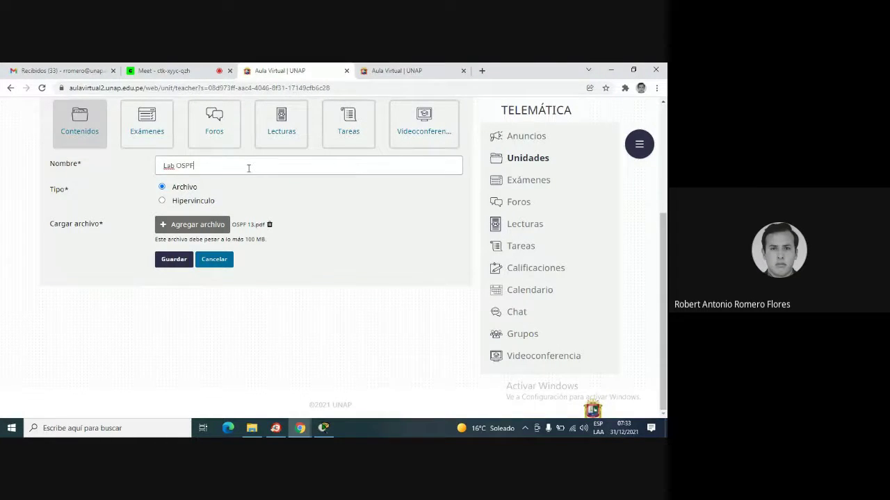
{"action": "left_click", "coordinate": [184, 257]}
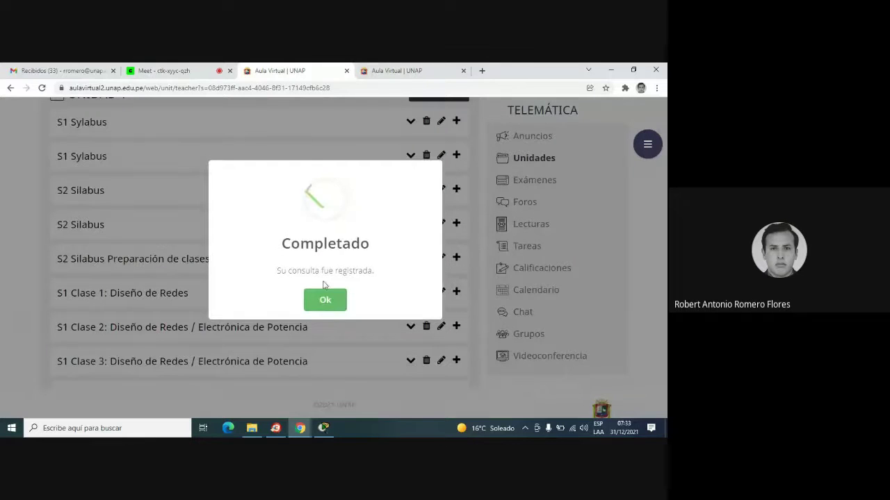
{"action": "left_click", "coordinate": [326, 300]}
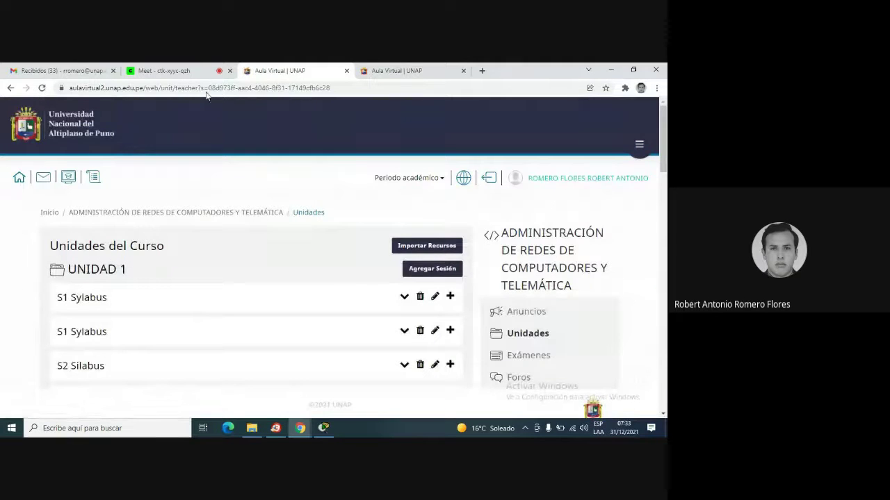
Return to the Google Meet call and admit the participant waiting to join.
{"action": "left_click", "coordinate": [186, 71]}
{"action": "left_click", "coordinate": [323, 427]}
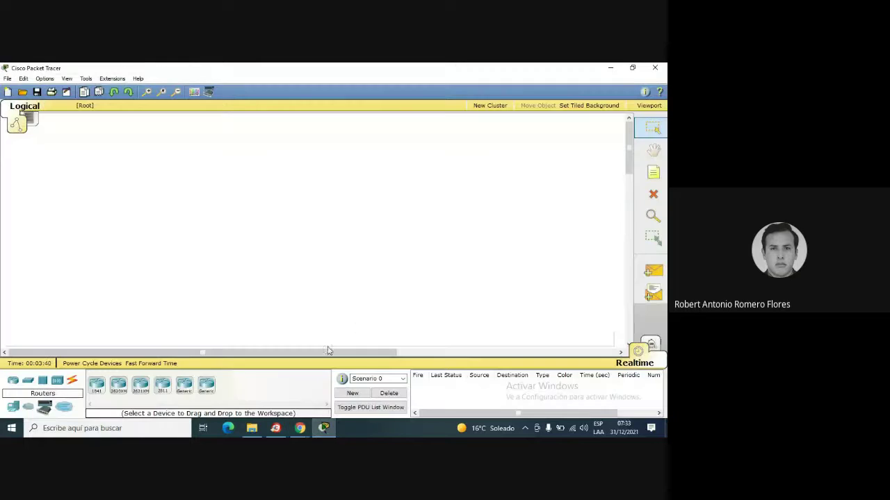
{"action": "left_click", "coordinate": [300, 427]}
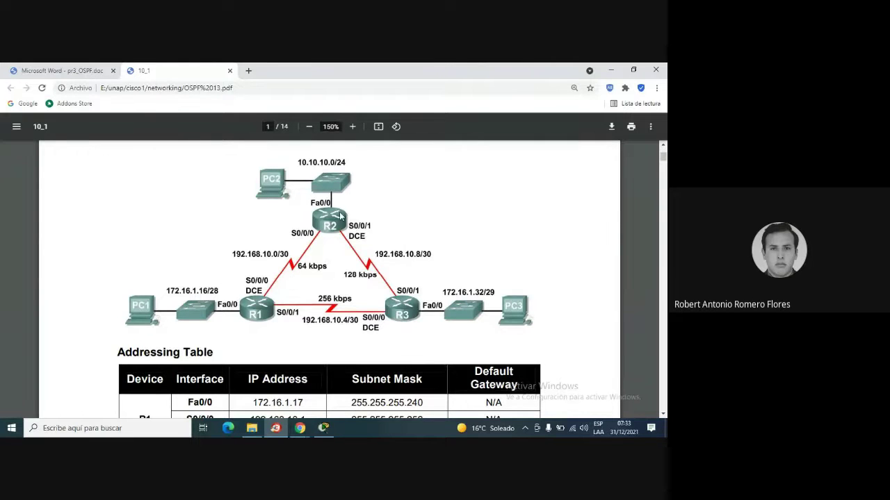
{"action": "left_click", "coordinate": [299, 428]}
{"action": "left_click", "coordinate": [263, 364]}
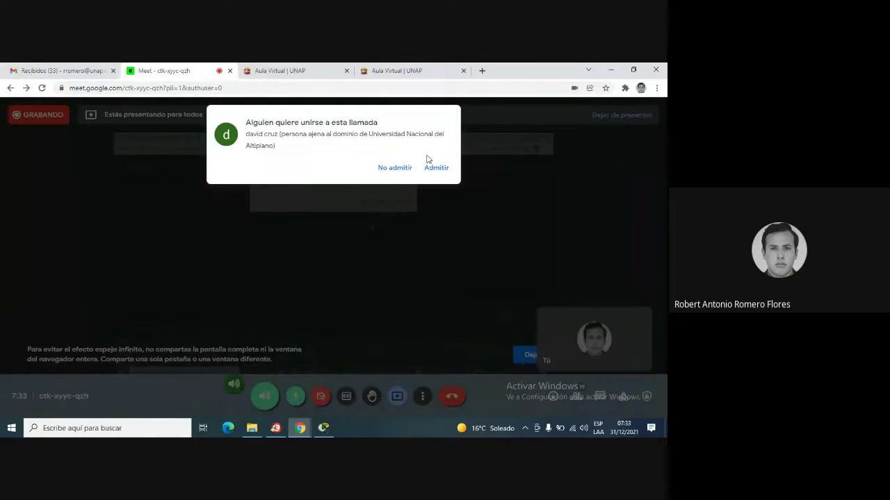
{"action": "left_click", "coordinate": [433, 167]}
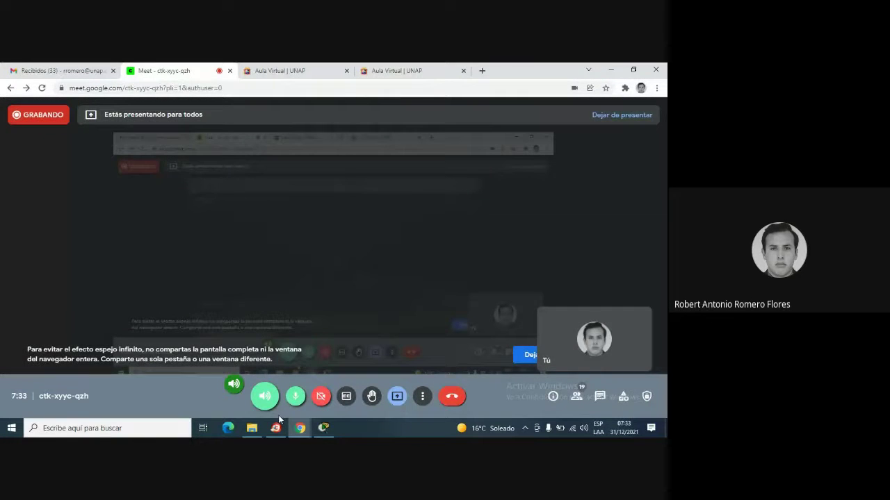
Switch to the OSPF 13 PDF and examine the network topology diagram together with the addressing table on page 1.
{"action": "left_click", "coordinate": [70, 69]}
{"action": "left_click", "coordinate": [160, 70]}
{"action": "key", "text": "alt+Tab"}
{"action": "left_click", "coordinate": [300, 428]}
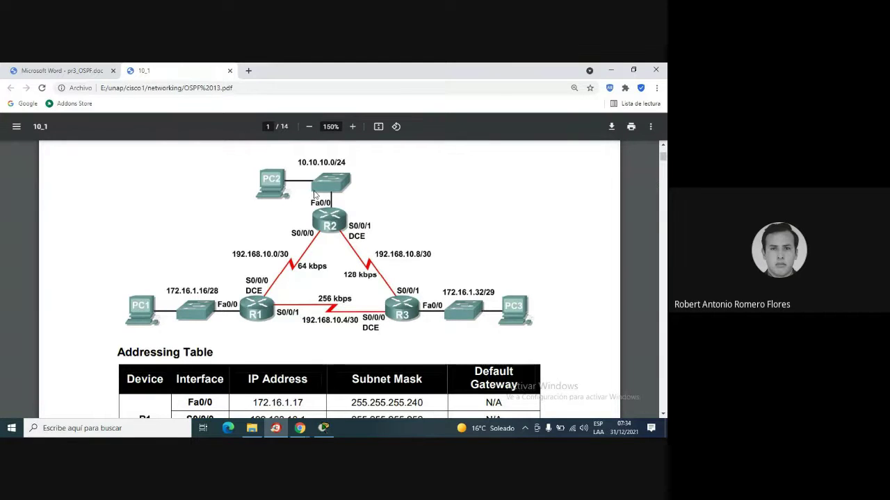
{"action": "scroll", "coordinate": [336, 241], "scroll_direction": "down", "scroll_amount": 3}
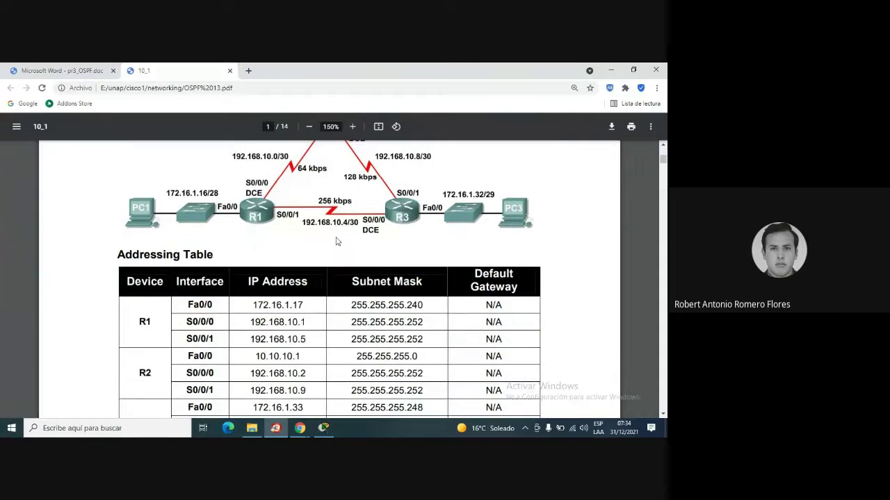
{"action": "scroll", "coordinate": [336, 241], "scroll_direction": "up", "scroll_amount": 1}
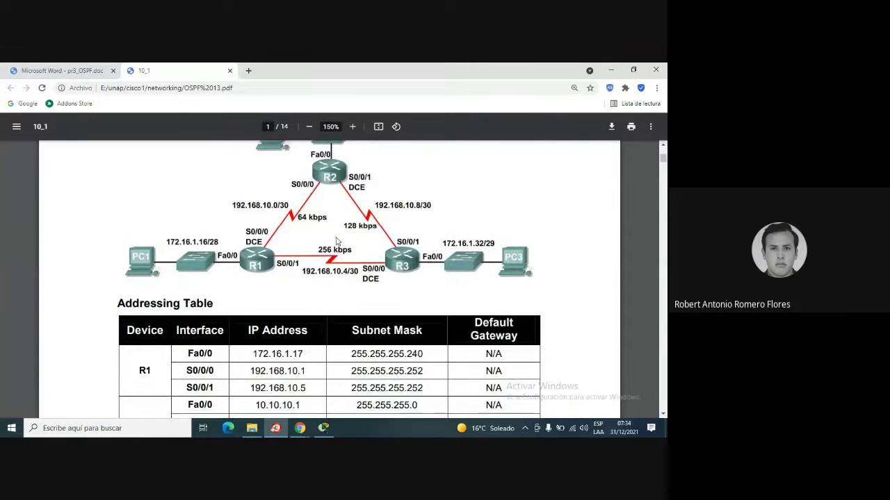
{"action": "scroll", "coordinate": [336, 241], "scroll_direction": "down", "scroll_amount": 1}
{"action": "scroll", "coordinate": [336, 241], "scroll_direction": "up", "scroll_amount": 1}
{"action": "scroll", "coordinate": [335, 242], "scroll_direction": "up", "scroll_amount": 1}
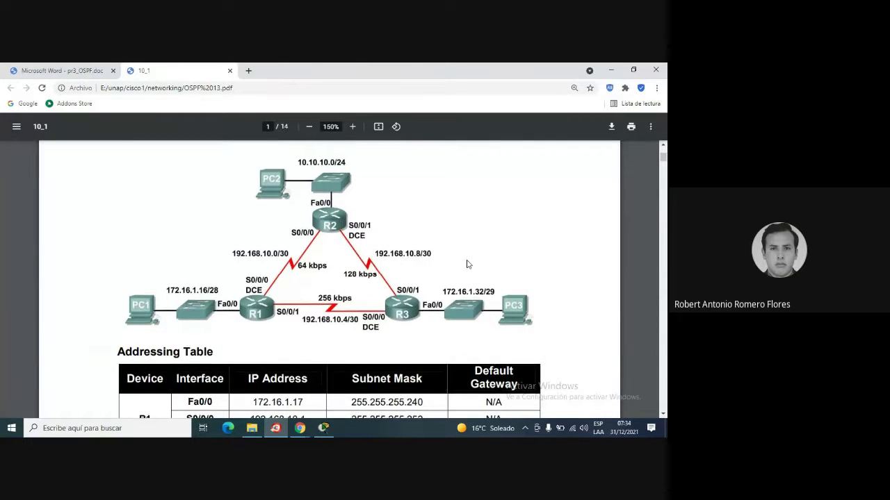
{"action": "scroll", "coordinate": [467, 265], "scroll_direction": "down", "scroll_amount": 1}
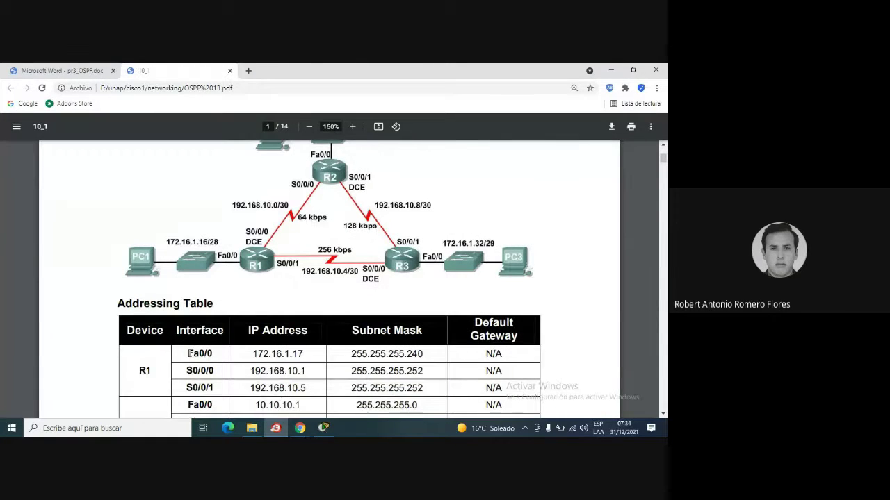
{"action": "scroll", "coordinate": [375, 319], "scroll_direction": "up", "scroll_amount": 1}
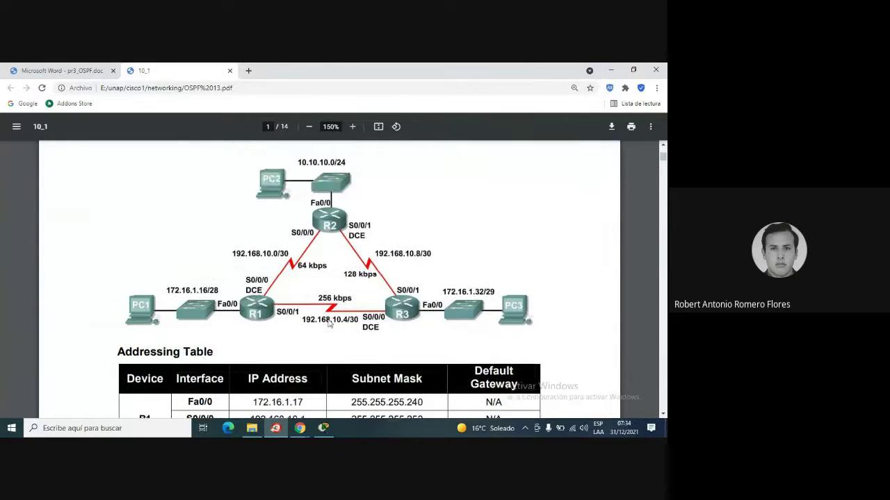
{"action": "scroll", "coordinate": [333, 323], "scroll_direction": "down", "scroll_amount": 2}
{"action": "scroll", "coordinate": [330, 323], "scroll_direction": "up", "scroll_amount": 1}
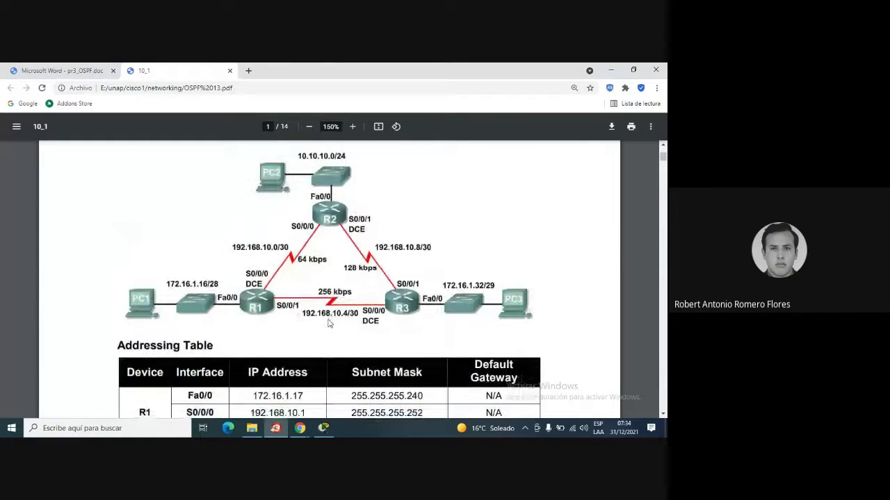
{"action": "scroll", "coordinate": [329, 324], "scroll_direction": "down", "scroll_amount": 1}
{"action": "scroll", "coordinate": [329, 322], "scroll_direction": "up", "scroll_amount": 1}
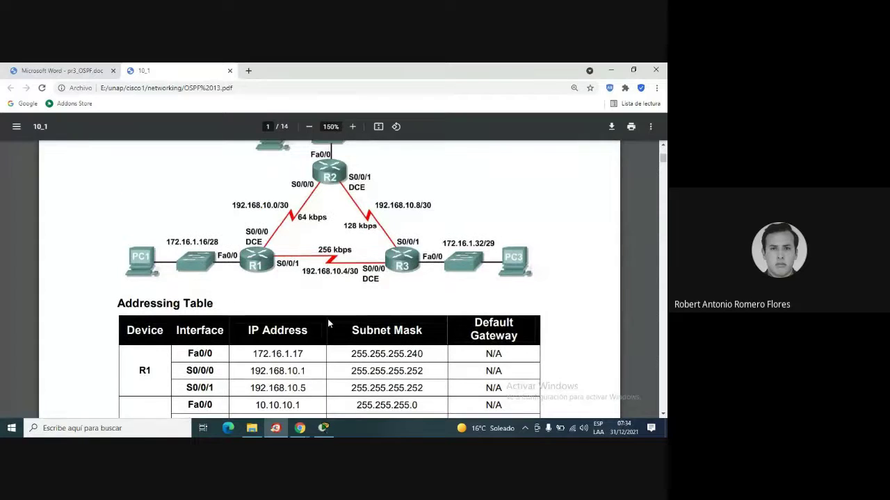
{"action": "scroll", "coordinate": [329, 323], "scroll_direction": "down", "scroll_amount": 1}
{"action": "scroll", "coordinate": [329, 322], "scroll_direction": "up", "scroll_amount": 1}
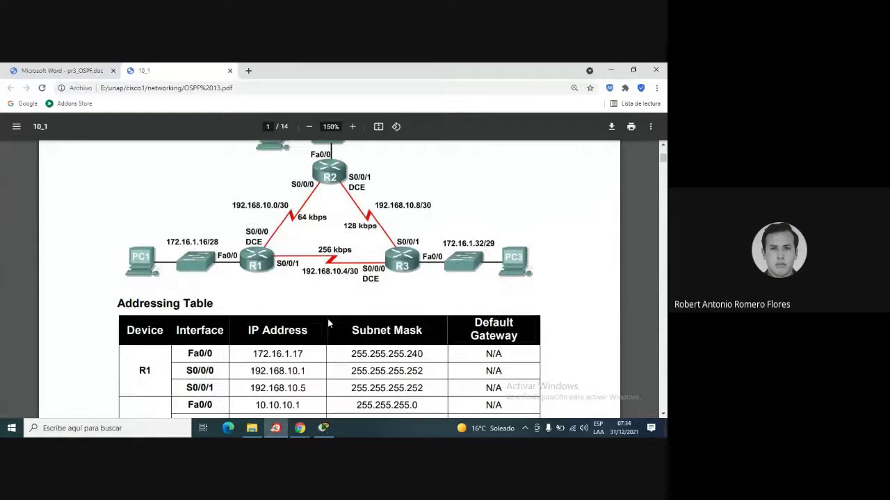
Highlight R1's interfaces in the addressing table one after another, ending with S0/0/1, to compare them with the diagram.
{"action": "left_click_drag", "start_coordinate": [183, 355], "coordinate": [215, 386]}
{"action": "left_click", "coordinate": [449, 392]}
{"action": "left_click_drag", "start_coordinate": [503, 392], "coordinate": [241, 369]}
{"action": "left_click", "coordinate": [190, 353]}
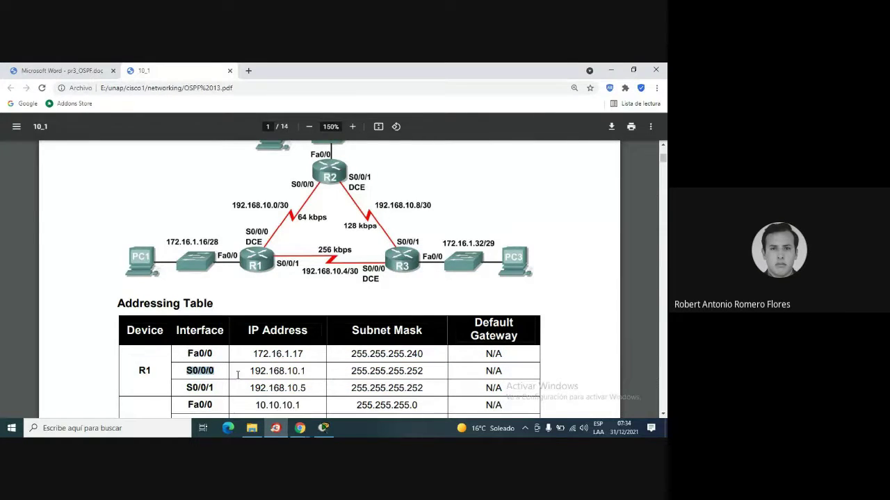
{"action": "left_click", "coordinate": [215, 389]}
{"action": "left_click_drag", "start_coordinate": [187, 390], "coordinate": [215, 389]}
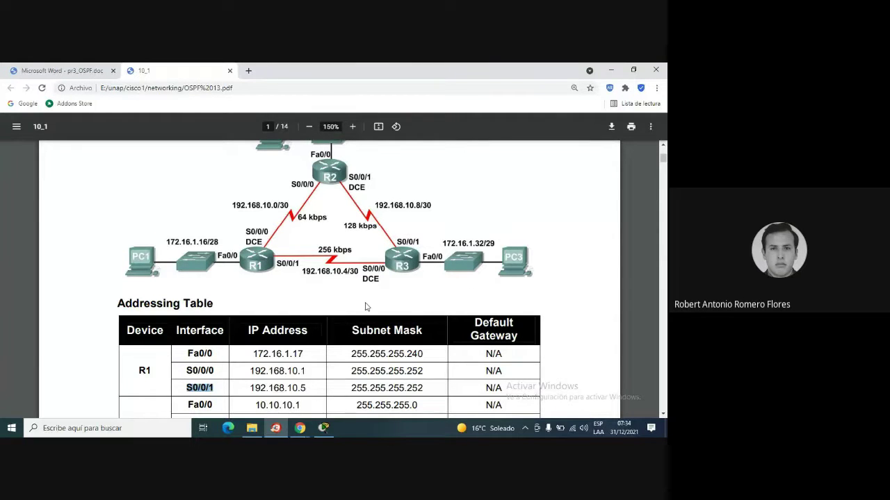
Highlight the IP address of R1's Fa0/0 interface in the addressing table and compare it with the topology diagram.
{"action": "scroll", "coordinate": [366, 307], "scroll_direction": "up", "scroll_amount": 1}
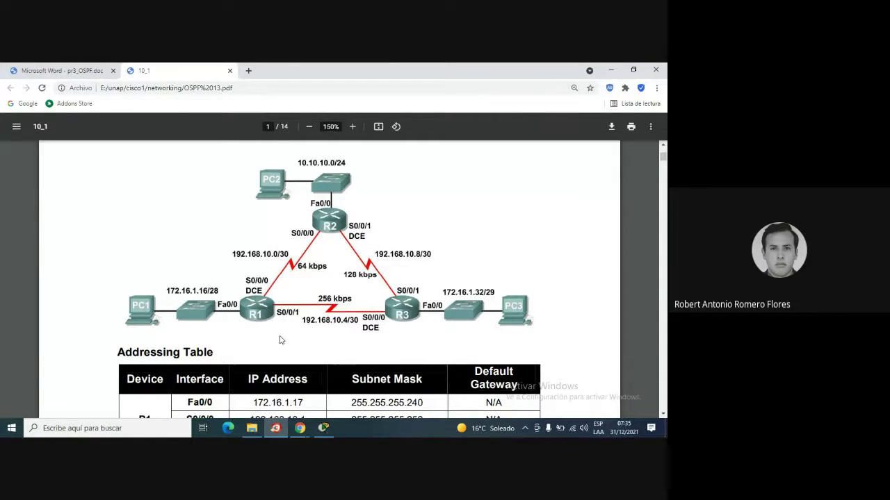
{"action": "scroll", "coordinate": [281, 340], "scroll_direction": "down", "scroll_amount": 1}
{"action": "scroll", "coordinate": [282, 340], "scroll_direction": "down", "scroll_amount": 1}
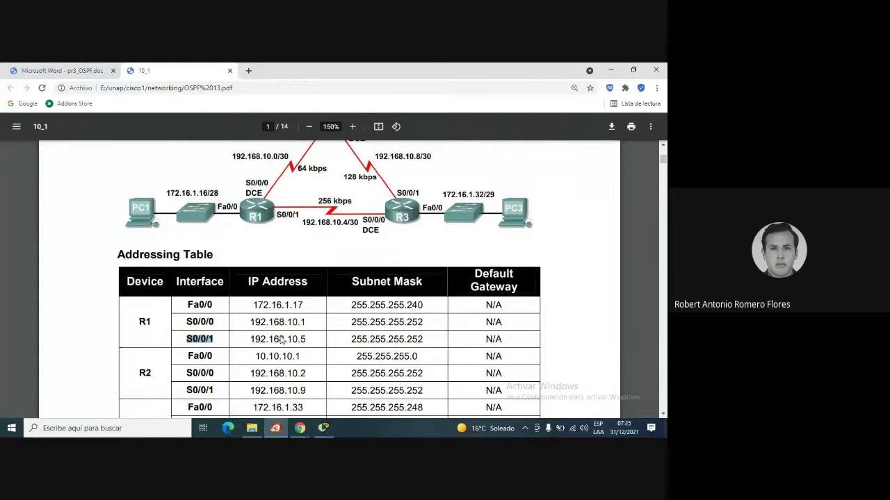
{"action": "left_click", "coordinate": [256, 304]}
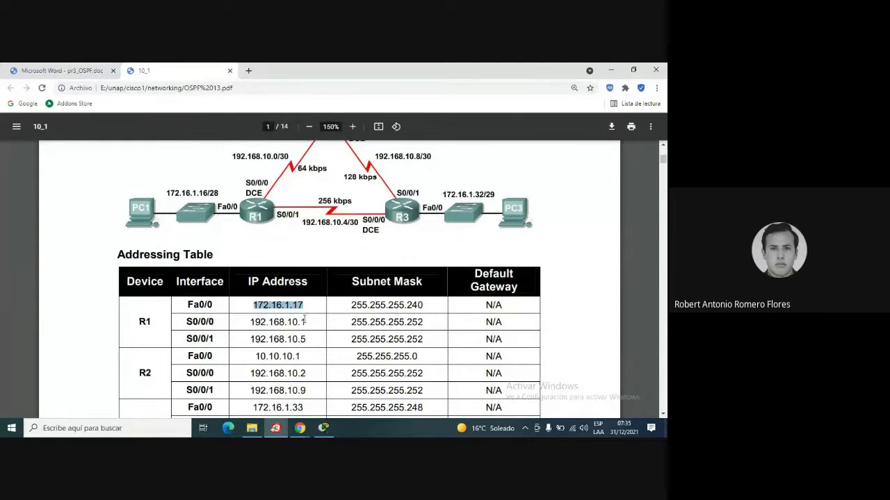
{"action": "scroll", "coordinate": [304, 319], "scroll_direction": "up", "scroll_amount": 2}
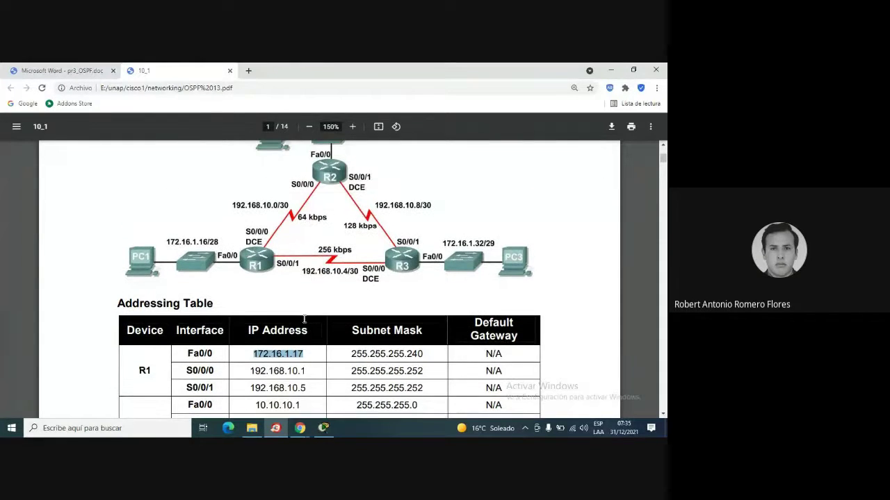
{"action": "scroll", "coordinate": [338, 291], "scroll_direction": "up", "scroll_amount": 2}
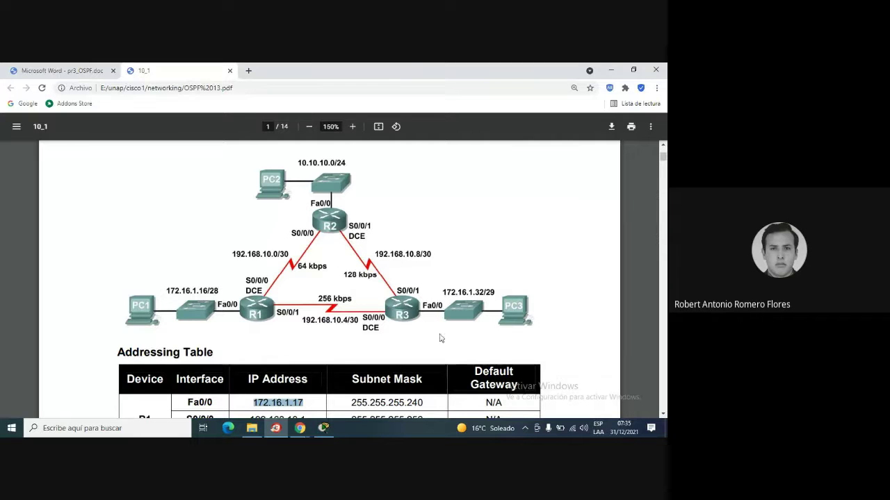
Search for practicas ospf in a new browser tab and show the image results.
{"action": "left_click", "coordinate": [248, 70]}
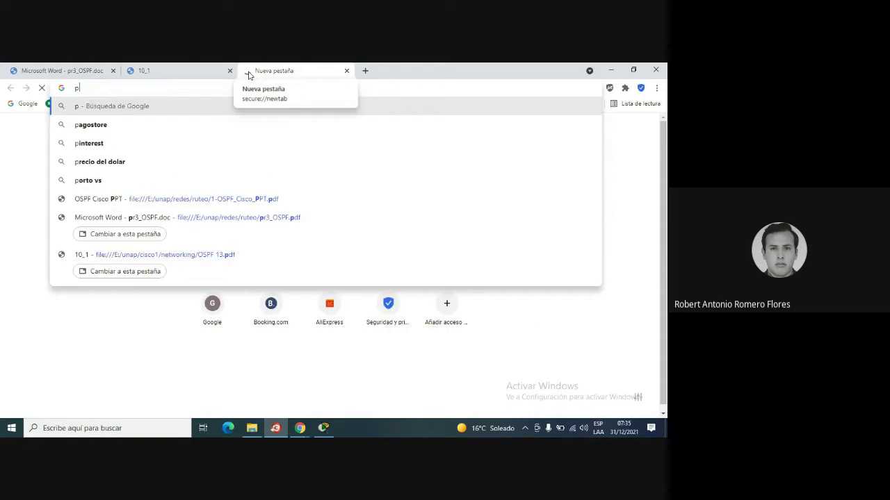
{"action": "type", "text": "pract"}
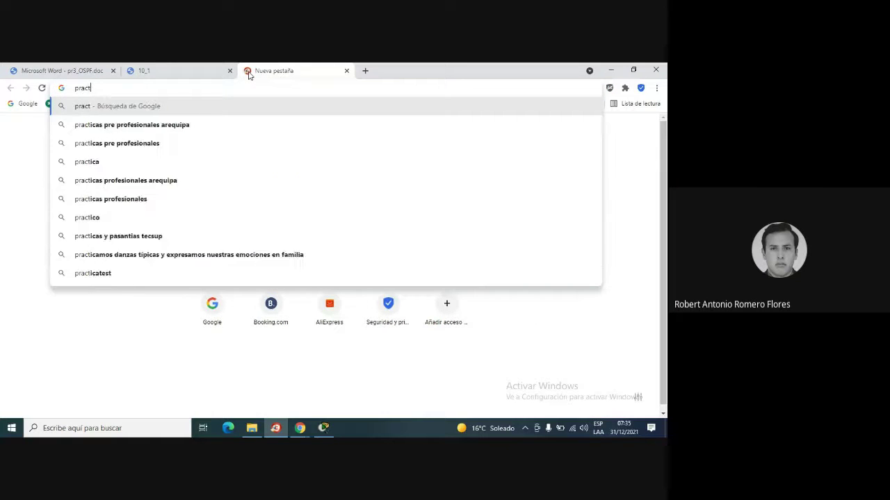
{"action": "type", "text": "icas ospf"}
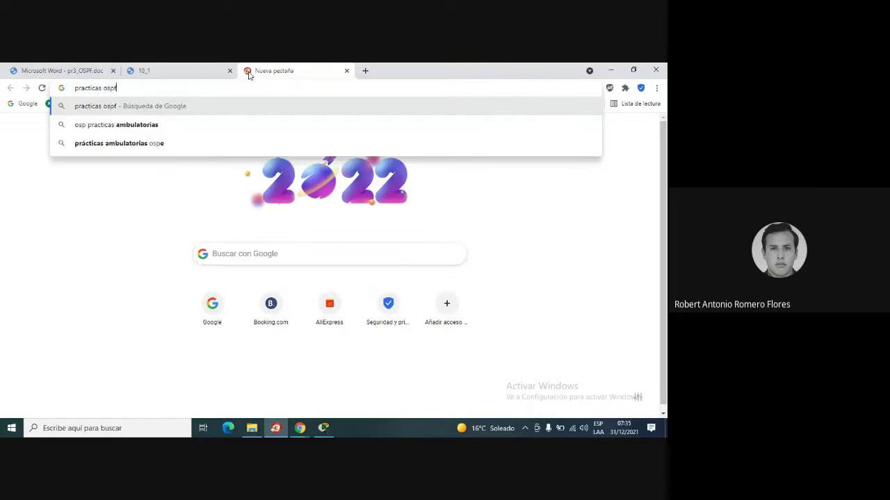
{"action": "key", "text": "Return"}
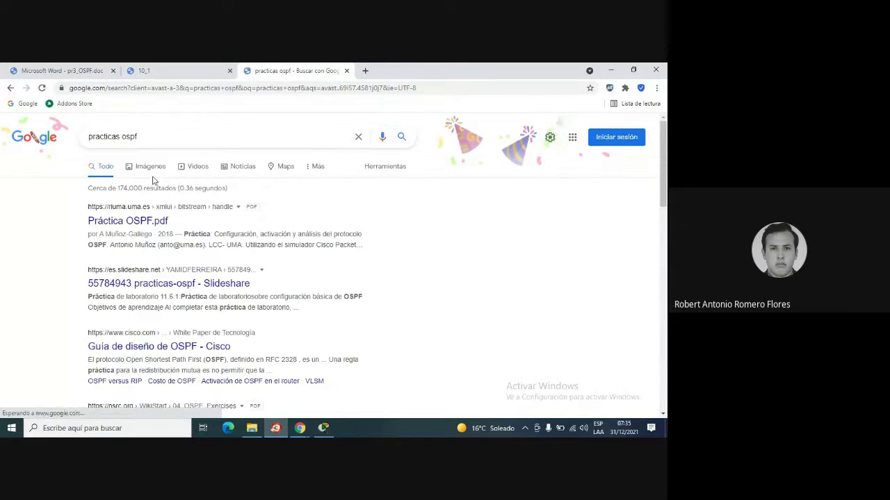
{"action": "left_click", "coordinate": [154, 170]}
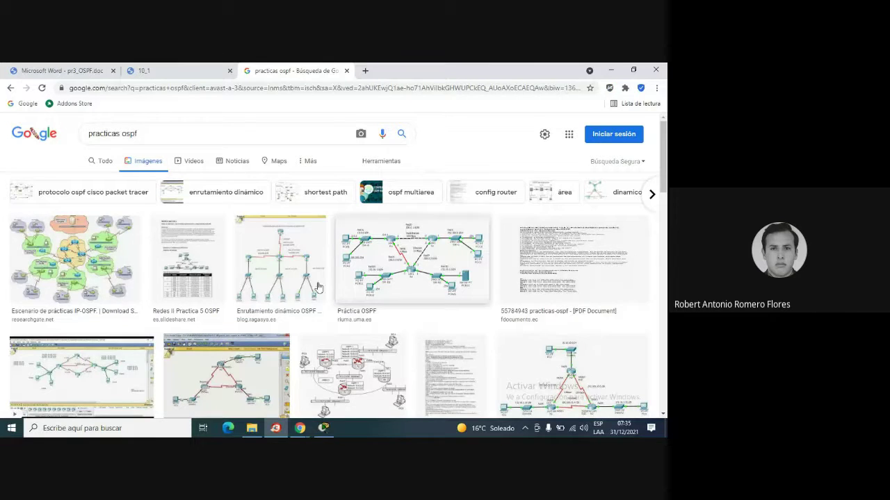
Open the first image result, Escenario de prácticas IP-OSPF, on its ResearchGate page and examine the network diagram.
{"action": "left_click", "coordinate": [89, 264]}
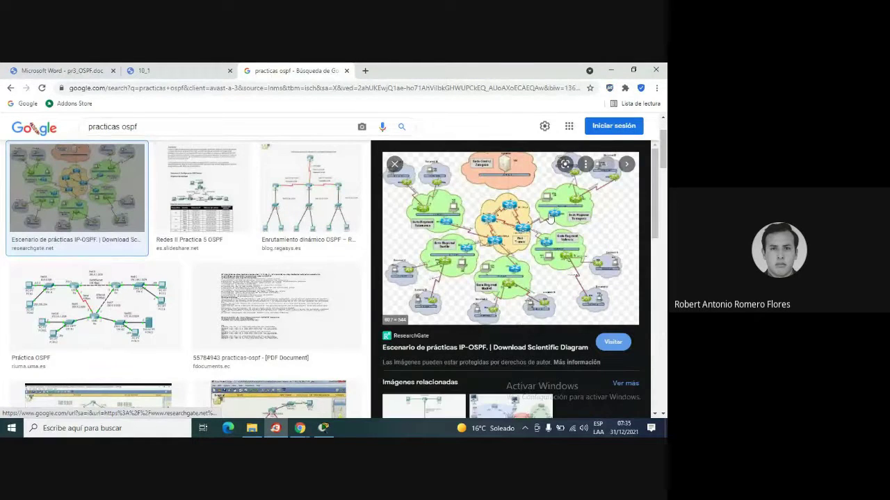
{"action": "left_click", "coordinate": [511, 226]}
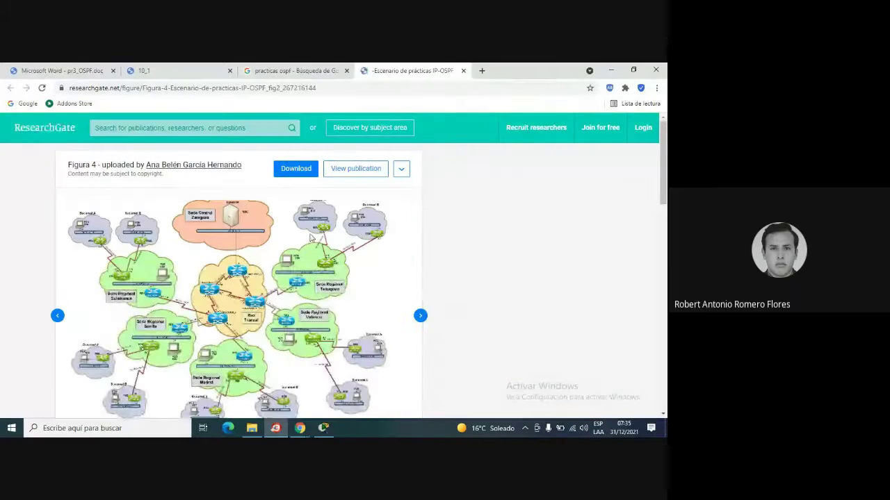
{"action": "scroll", "coordinate": [311, 239], "scroll_direction": "down", "scroll_amount": 1}
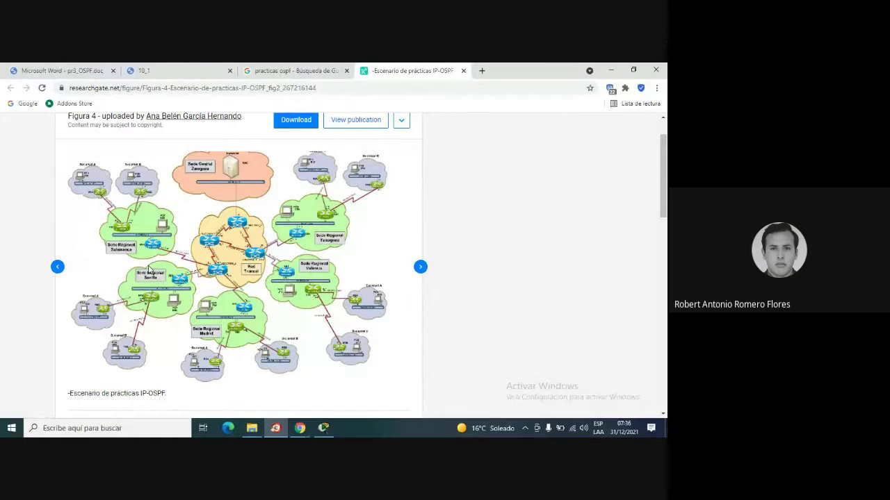
View the following MPLS scenario figure, return to the IP-OSPF figure, and examine its regional sites and transit network.
{"action": "left_click", "coordinate": [420, 267]}
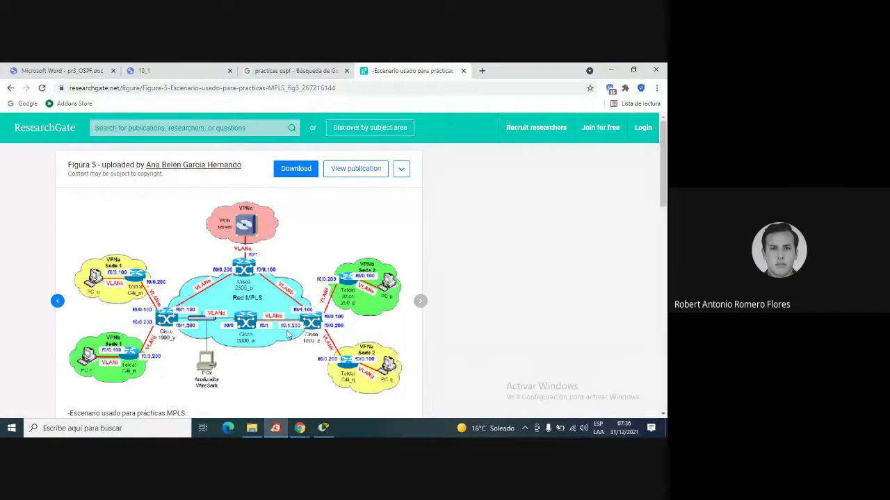
{"action": "left_click", "coordinate": [60, 303]}
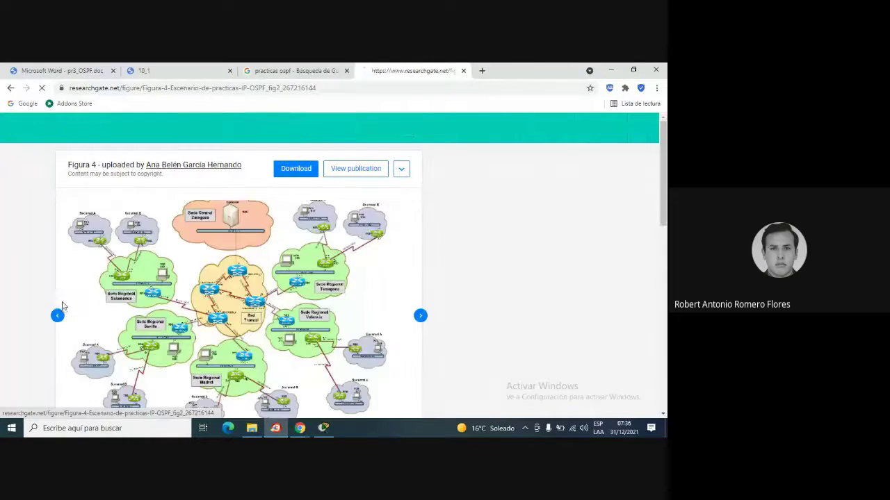
{"action": "scroll", "coordinate": [69, 303], "scroll_direction": "down", "scroll_amount": 2}
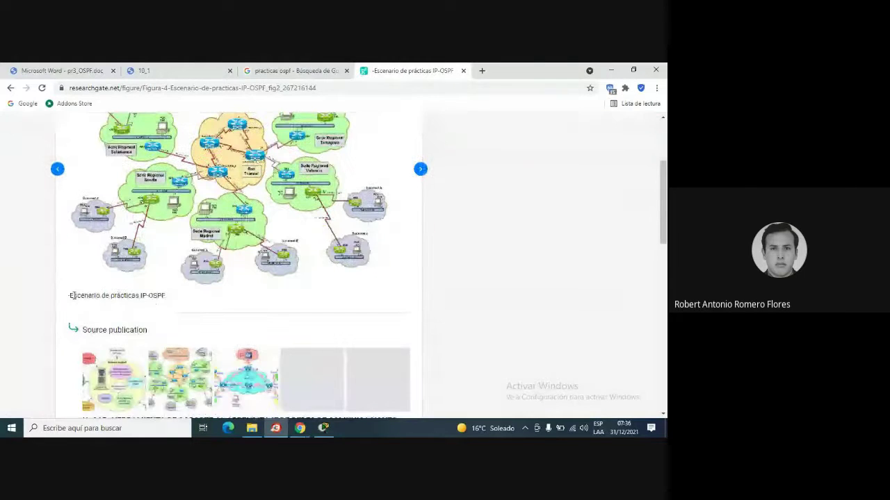
{"action": "scroll", "coordinate": [74, 295], "scroll_direction": "up", "scroll_amount": 1}
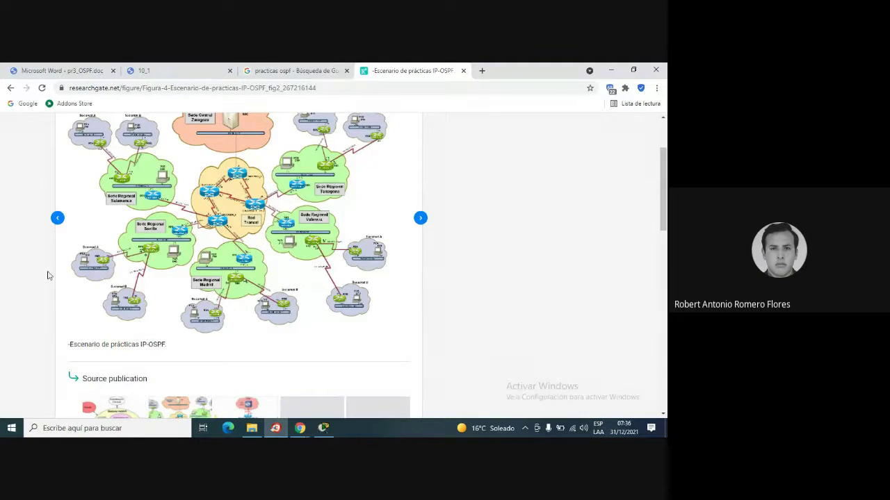
{"action": "scroll", "coordinate": [49, 274], "scroll_direction": "up", "scroll_amount": 1}
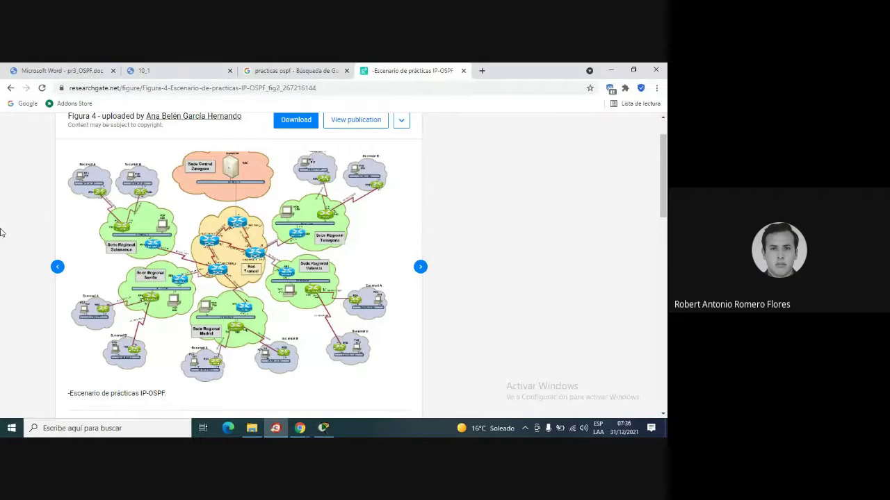
Switch to Cisco Packet Tracer and try to place a generic router in the empty workspace.
{"action": "left_click", "coordinate": [323, 427]}
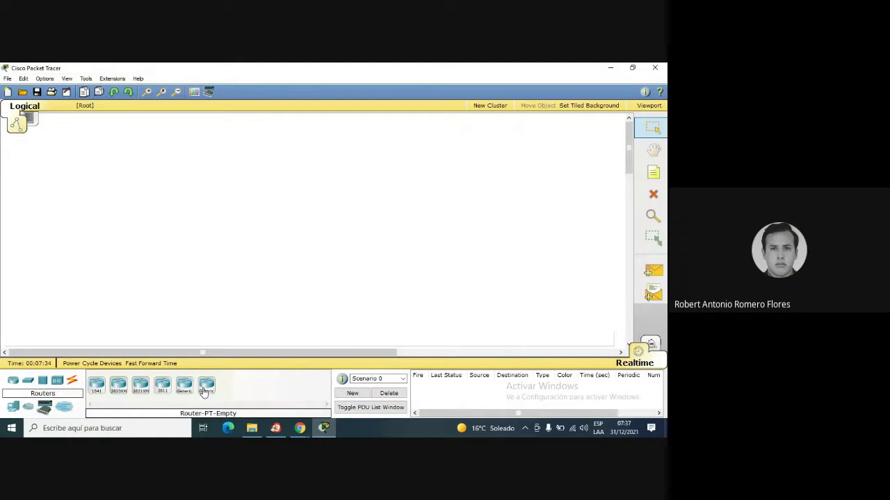
{"action": "left_click_drag", "start_coordinate": [184, 386], "coordinate": [173, 347]}
Return to the OSPF 13 PDF and compare the page 1 topology diagram with the addresses of R1, R2, R3 and the PCs.
{"action": "left_click", "coordinate": [275, 428]}
{"action": "key", "text": "ctrl+2"}
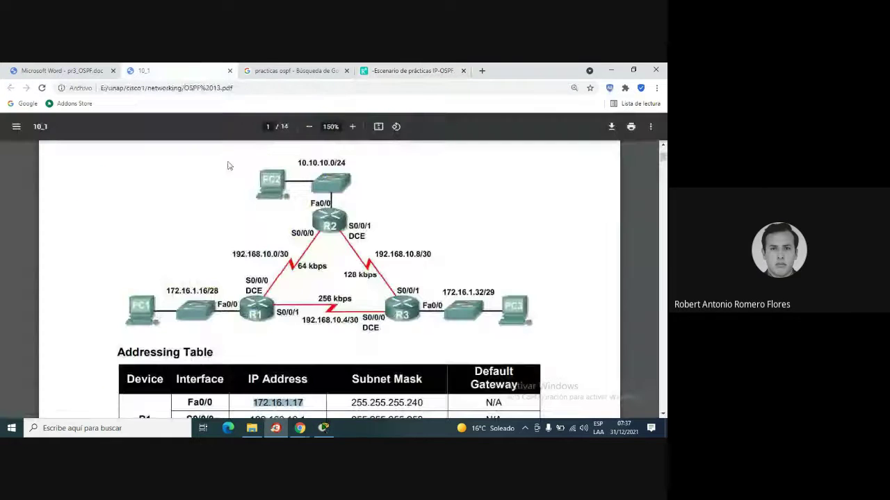
{"action": "scroll", "coordinate": [326, 320], "scroll_direction": "down", "scroll_amount": 2}
{"action": "scroll", "coordinate": [327, 319], "scroll_direction": "down", "scroll_amount": 2}
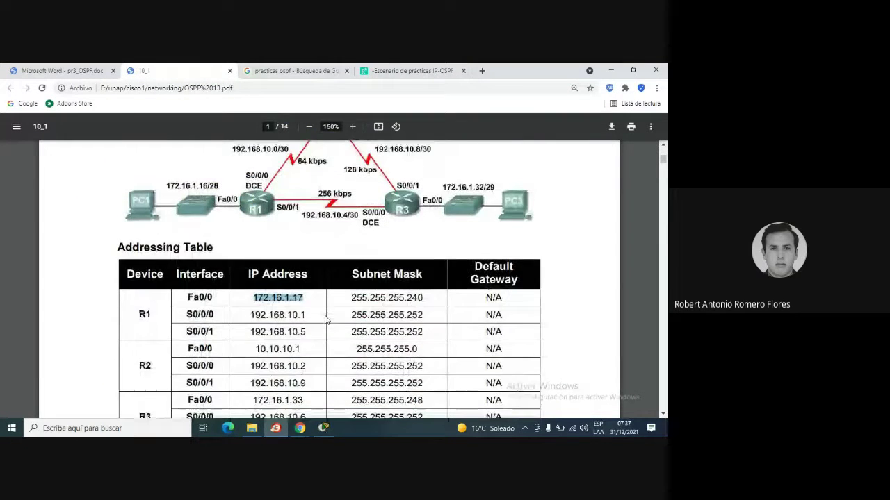
{"action": "scroll", "coordinate": [327, 320], "scroll_direction": "up", "scroll_amount": 1}
{"action": "scroll", "coordinate": [326, 320], "scroll_direction": "up", "scroll_amount": 2}
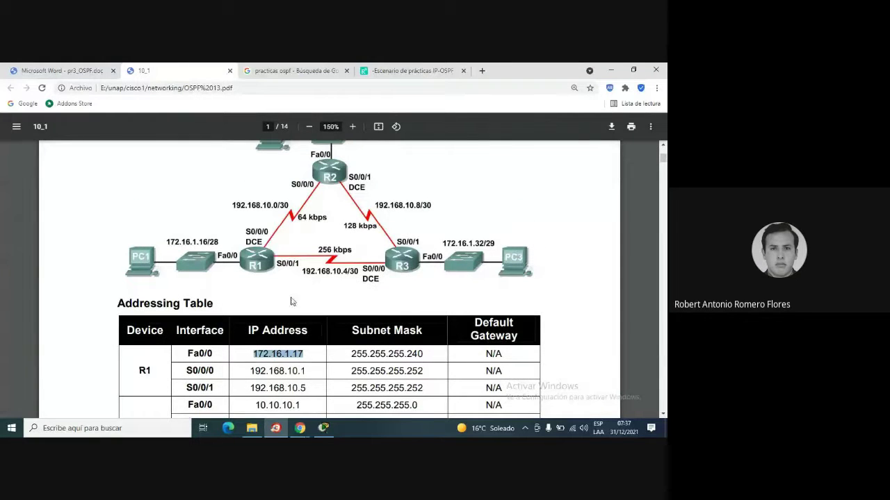
{"action": "scroll", "coordinate": [291, 301], "scroll_direction": "down", "scroll_amount": 4}
{"action": "scroll", "coordinate": [291, 301], "scroll_direction": "up", "scroll_amount": 2}
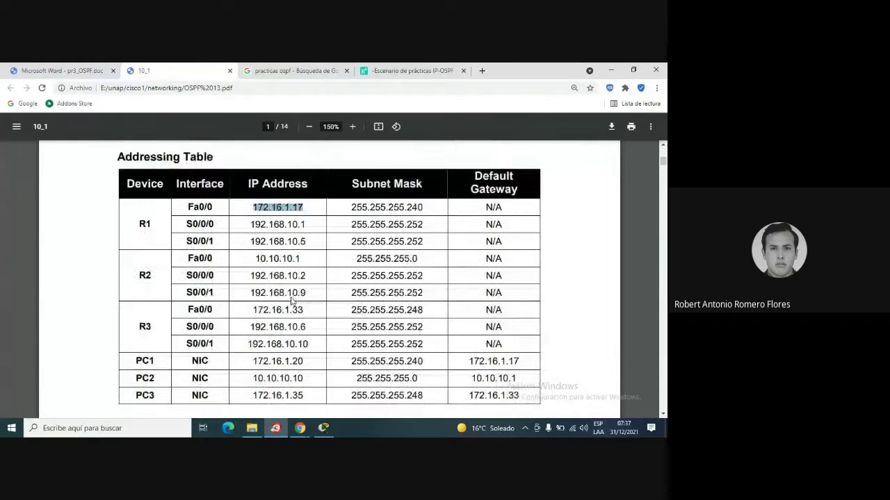
{"action": "scroll", "coordinate": [291, 301], "scroll_direction": "up", "scroll_amount": 3}
{"action": "scroll", "coordinate": [361, 283], "scroll_direction": "up", "scroll_amount": 1}
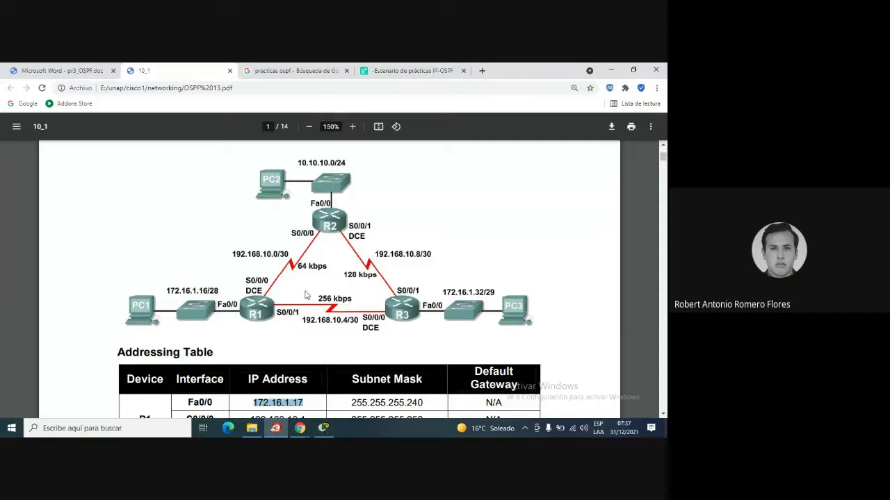
{"action": "scroll", "coordinate": [306, 295], "scroll_direction": "down", "scroll_amount": 2}
{"action": "scroll", "coordinate": [307, 295], "scroll_direction": "down", "scroll_amount": 2}
{"action": "scroll", "coordinate": [306, 296], "scroll_direction": "up", "scroll_amount": 5}
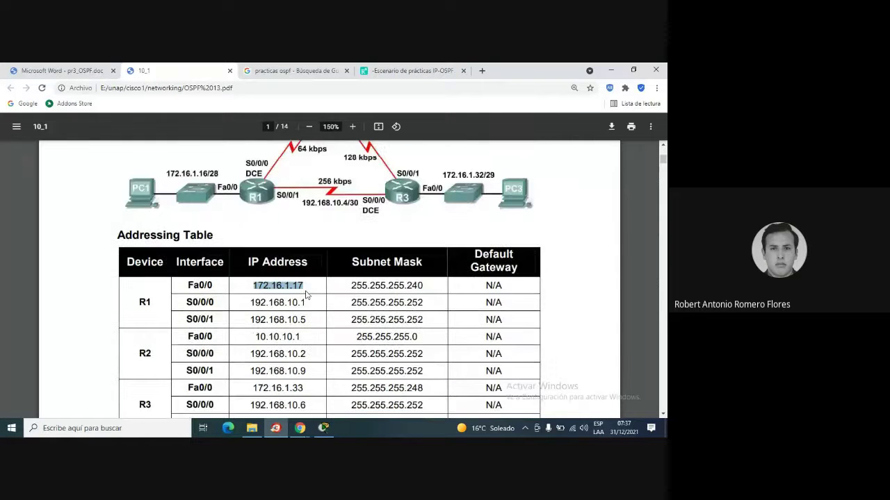
{"action": "scroll", "coordinate": [307, 296], "scroll_direction": "down", "scroll_amount": 3}
{"action": "scroll", "coordinate": [307, 296], "scroll_direction": "up", "scroll_amount": 2}
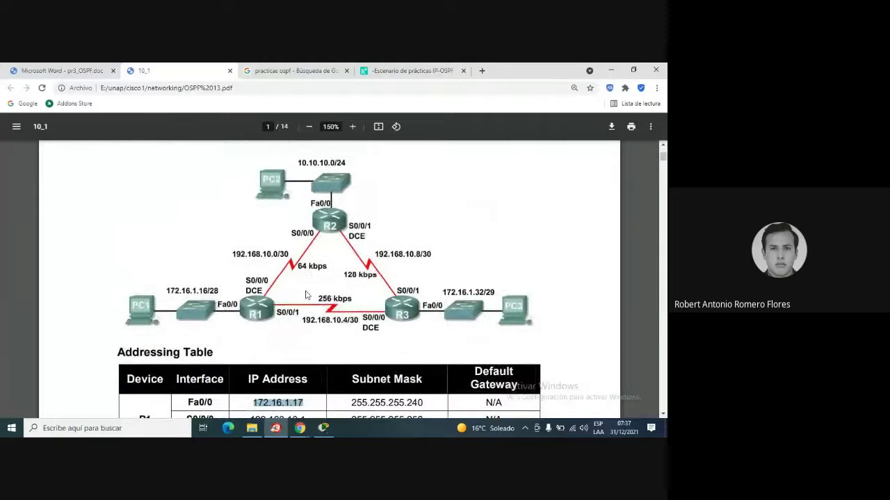
Skim ahead to the router configuration steps on page 2 and return to the topology diagram on page 1.
{"action": "scroll", "coordinate": [306, 296], "scroll_direction": "down", "scroll_amount": 7}
{"action": "scroll", "coordinate": [307, 295], "scroll_direction": "down", "scroll_amount": 7}
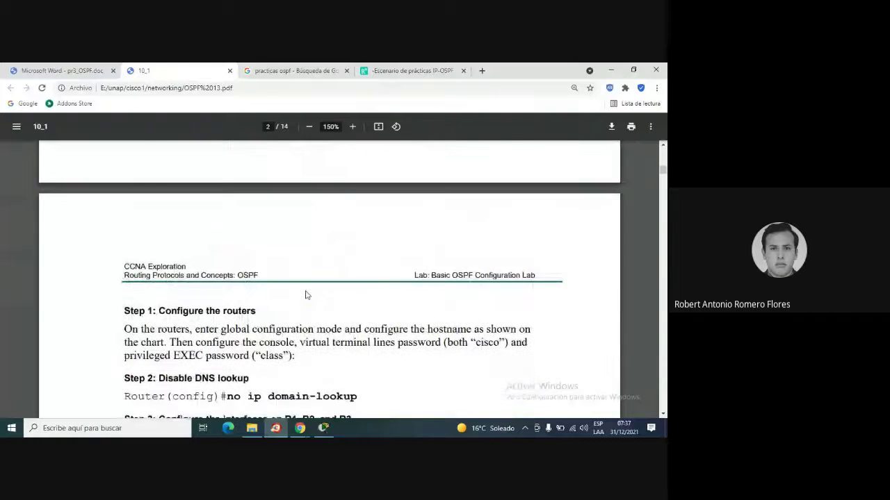
{"action": "scroll", "coordinate": [306, 296], "scroll_direction": "up", "scroll_amount": 8}
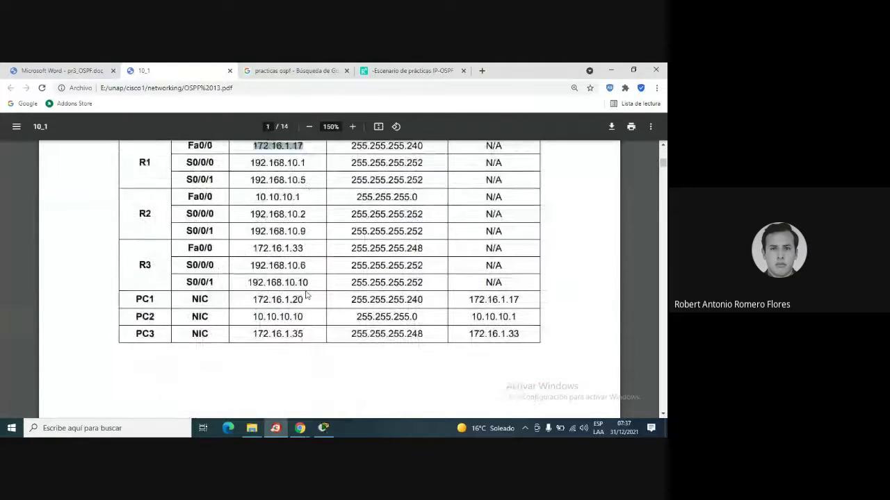
{"action": "scroll", "coordinate": [307, 295], "scroll_direction": "up", "scroll_amount": 3}
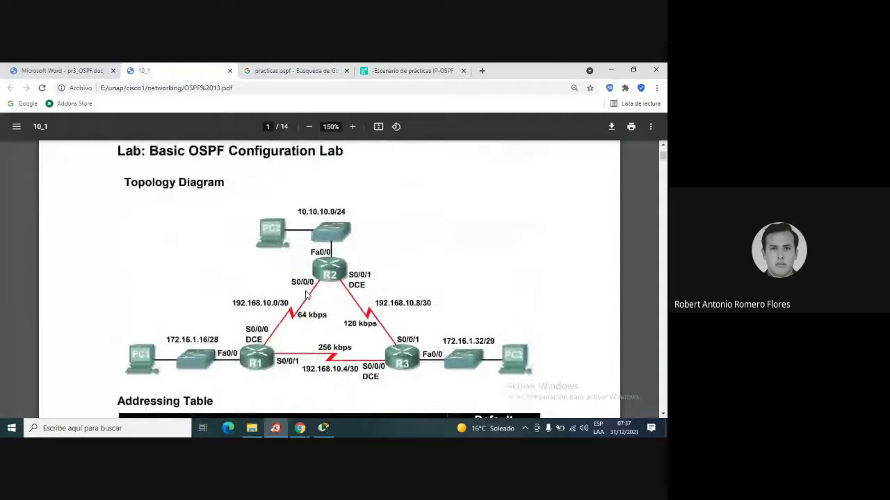
{"action": "scroll", "coordinate": [306, 295], "scroll_direction": "down", "scroll_amount": 1}
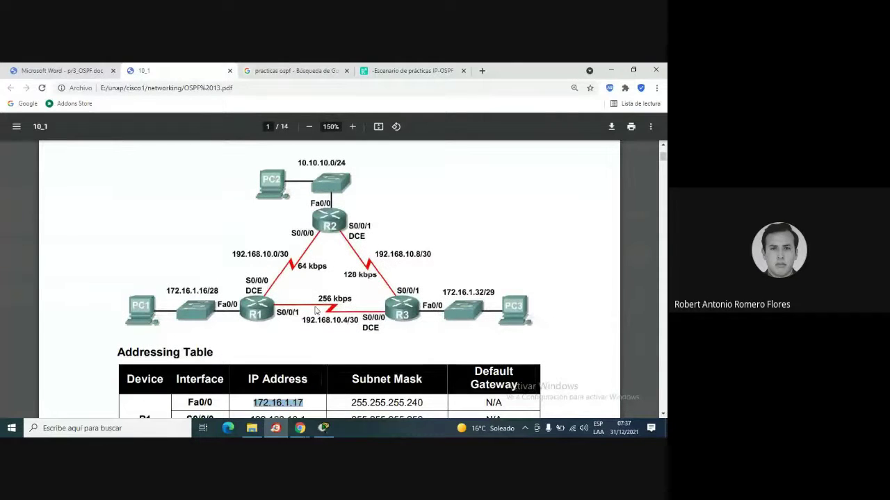
Switch to Cisco Packet Tracer and place two generic Router-PT routers in the workspace, the second above and to the right of the first.
{"action": "left_click", "coordinate": [326, 429]}
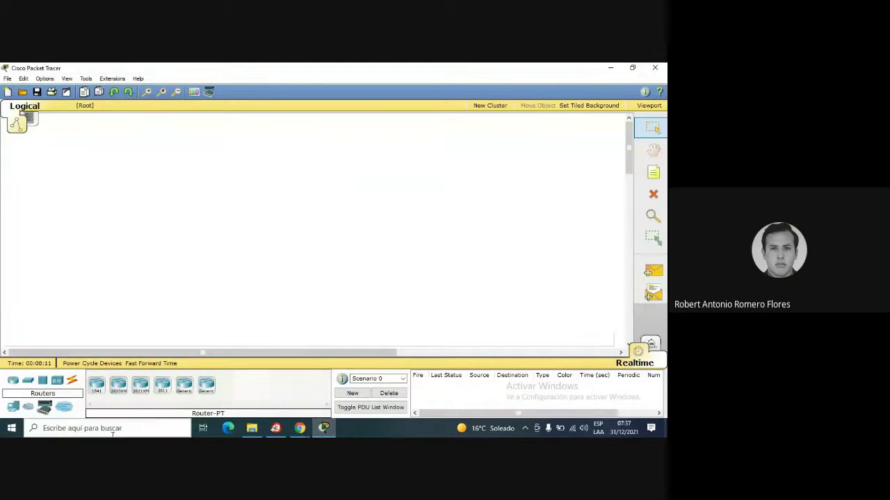
{"action": "left_click", "coordinate": [185, 386]}
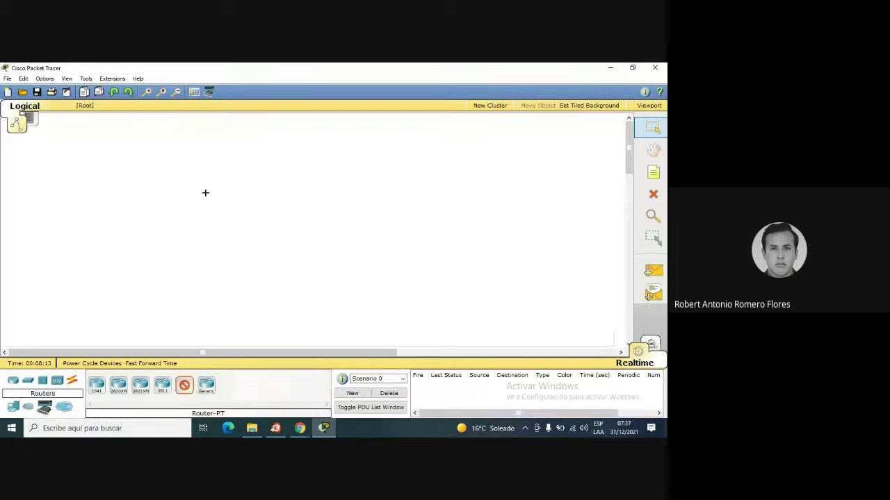
{"action": "left_click", "coordinate": [206, 193]}
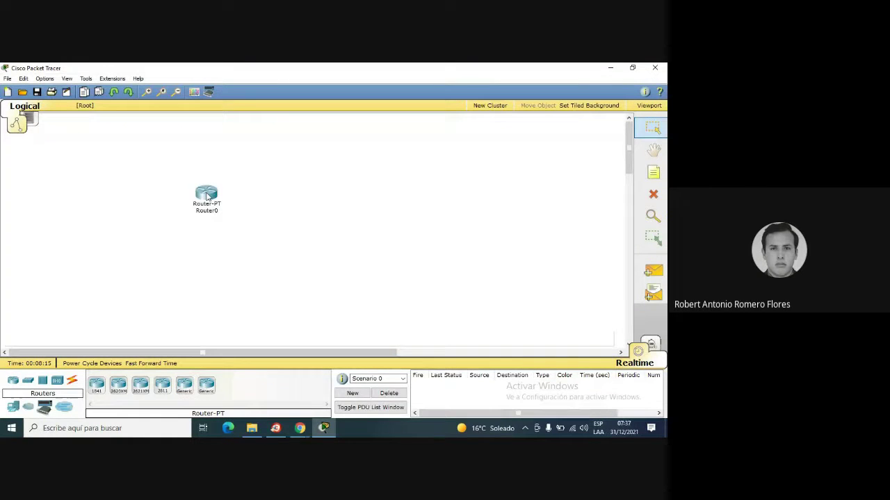
{"action": "left_click_drag", "start_coordinate": [207, 196], "coordinate": [218, 189]}
{"action": "left_click_drag", "start_coordinate": [221, 193], "coordinate": [197, 258]}
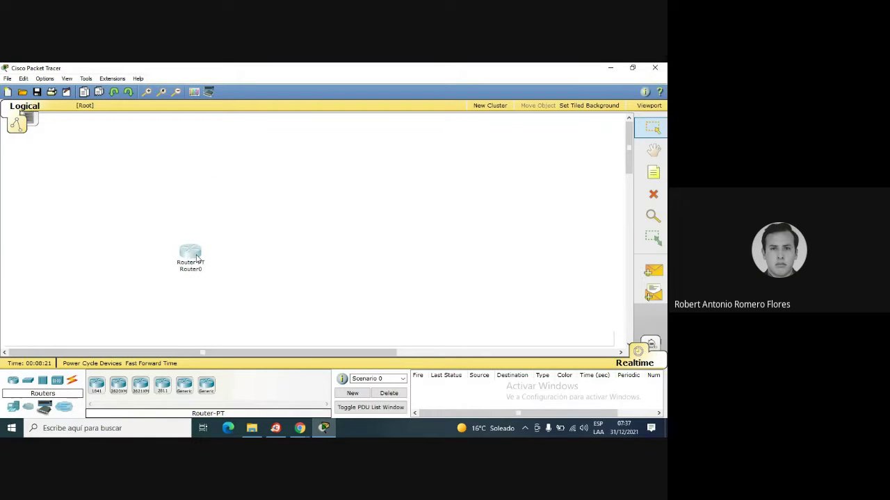
{"action": "left_click", "coordinate": [186, 391]}
{"action": "left_click", "coordinate": [241, 217]}
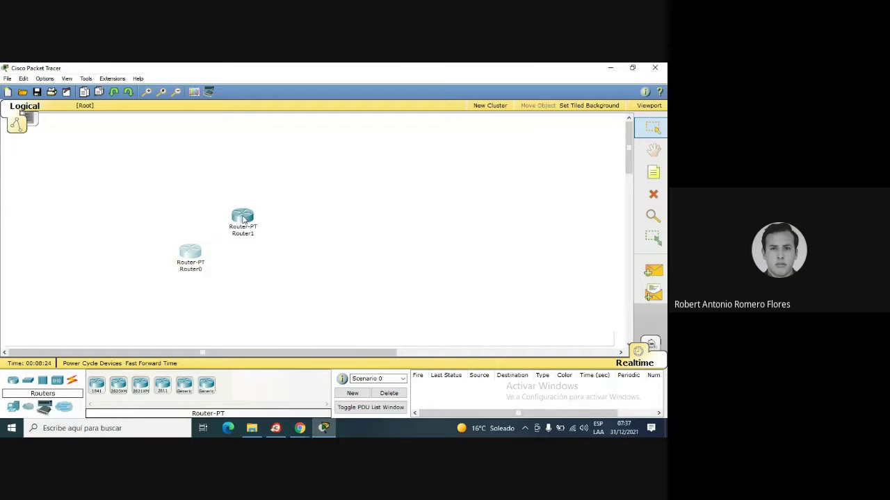
Place a third generic Router-PT to the right of the first and arrange the three routers in a triangle with Router1 at the apex.
{"action": "left_click_drag", "start_coordinate": [240, 217], "coordinate": [245, 207]}
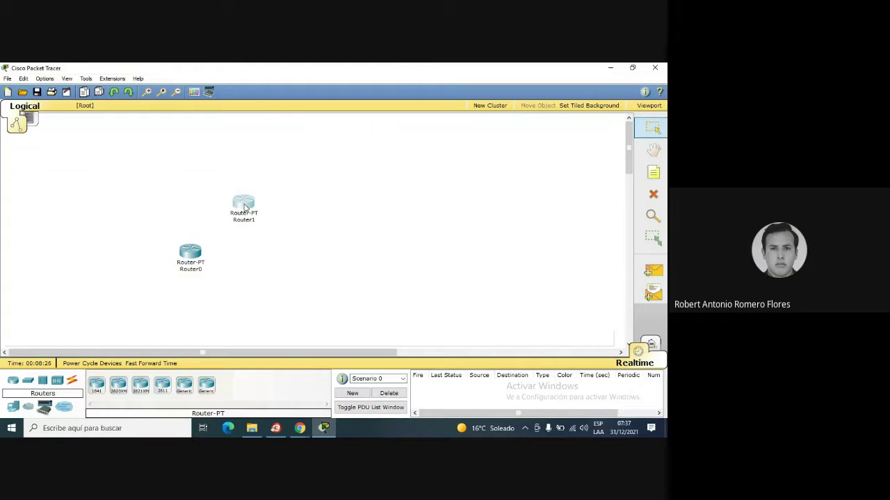
{"action": "left_click", "coordinate": [184, 386]}
{"action": "left_click", "coordinate": [322, 257]}
{"action": "left_click_drag", "start_coordinate": [322, 259], "coordinate": [304, 261]}
{"action": "left_click_drag", "start_coordinate": [244, 205], "coordinate": [244, 195]}
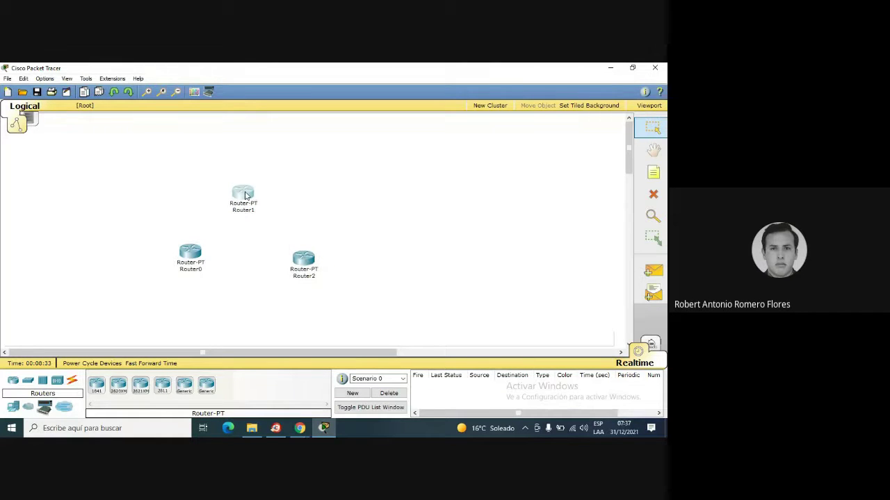
{"action": "left_click_drag", "start_coordinate": [307, 264], "coordinate": [309, 257]}
{"action": "left_click_drag", "start_coordinate": [194, 257], "coordinate": [194, 259]}
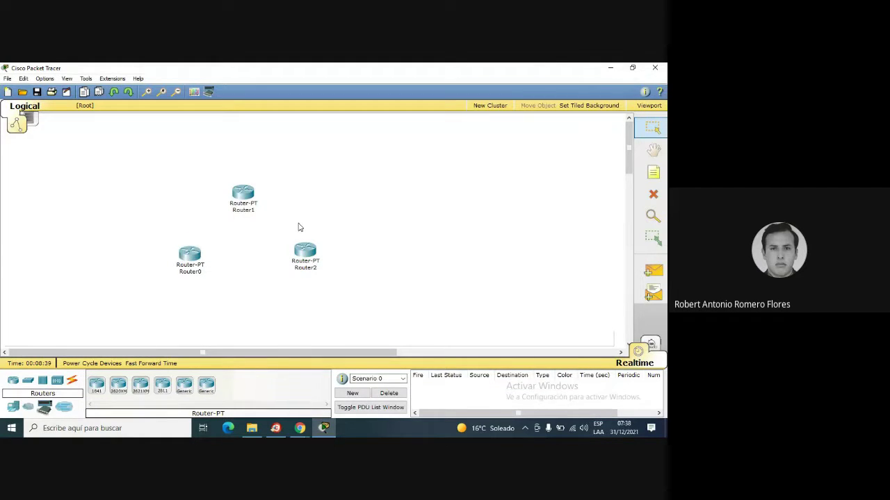
Set the display name of Router0, the lower-left router, to R1 and close its configuration window.
{"action": "left_click", "coordinate": [194, 252]}
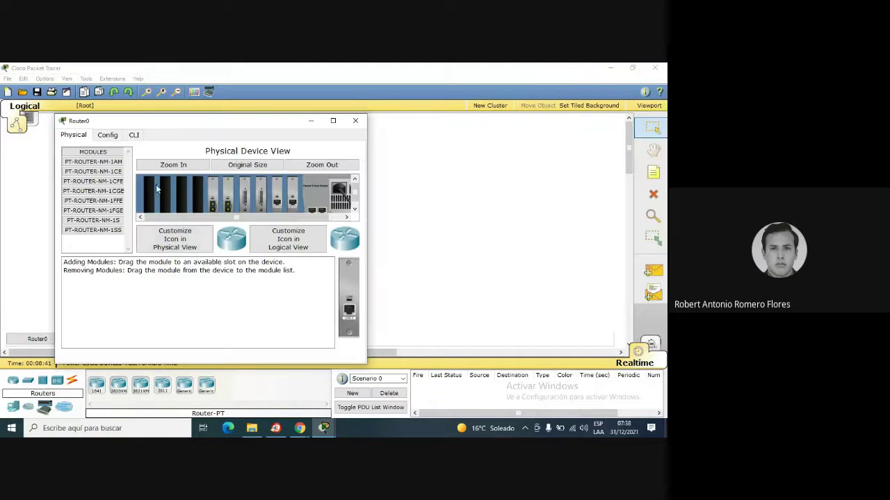
{"action": "left_click", "coordinate": [108, 135]}
{"action": "double_click", "coordinate": [238, 176]}
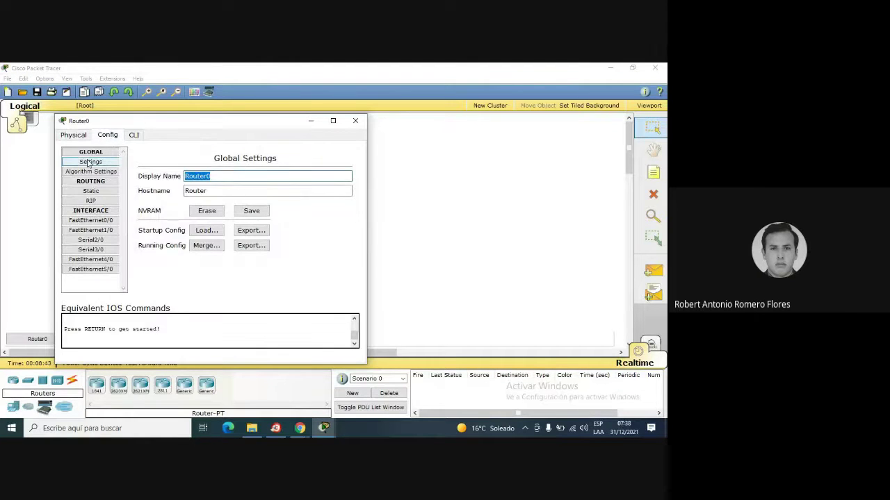
{"action": "type", "text": "r"}
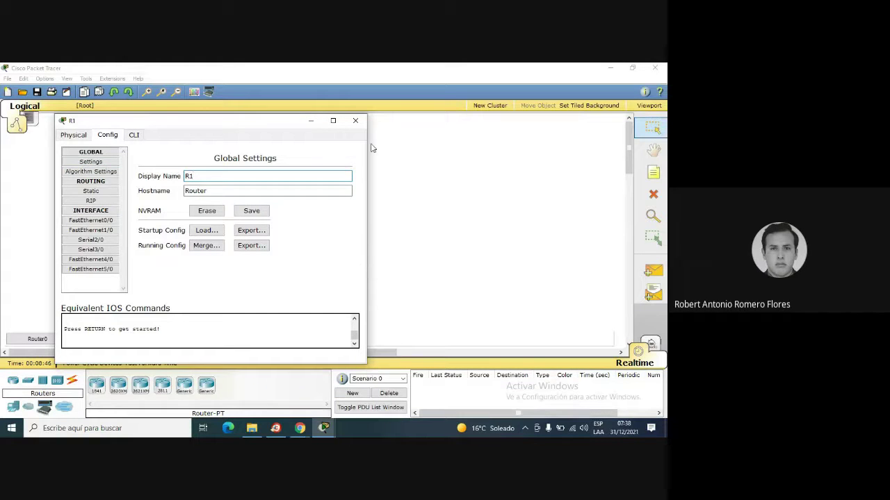
{"action": "left_click", "coordinate": [234, 192]}
{"action": "left_click", "coordinate": [361, 125]}
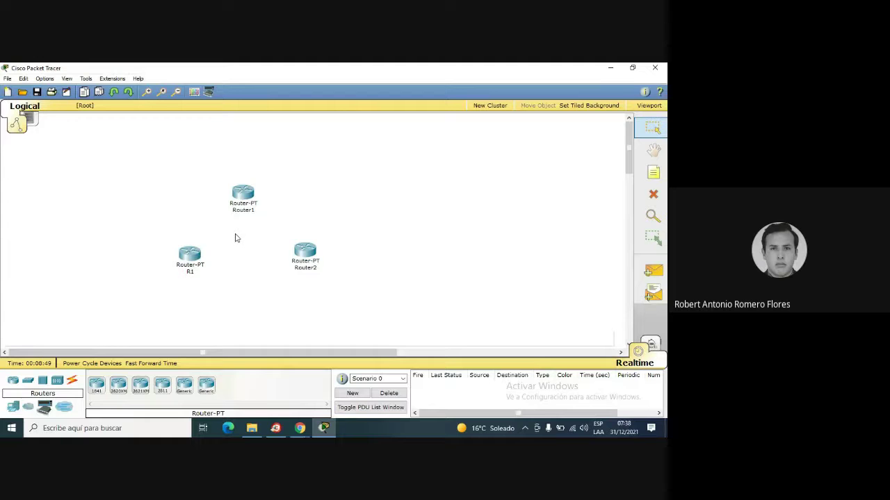
Set the display name of Router1, the upper router, to R2 and close its configuration window.
{"action": "left_click", "coordinate": [243, 192]}
{"action": "left_click", "coordinate": [70, 97]}
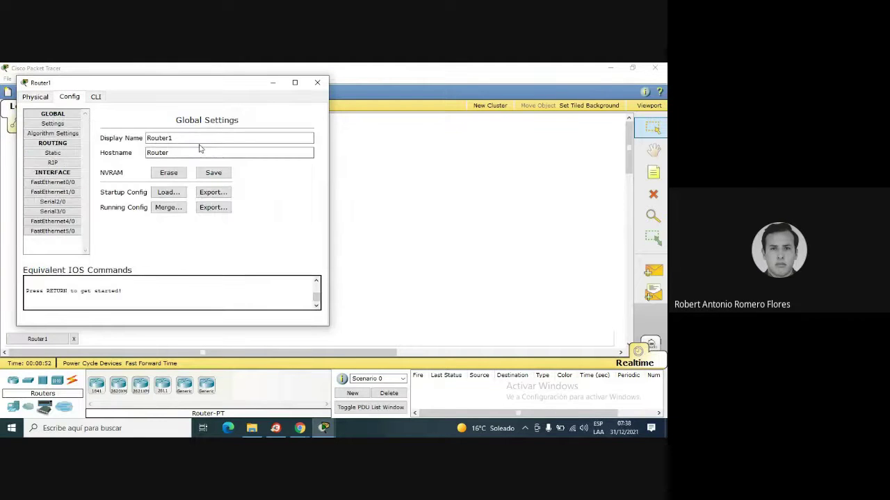
{"action": "left_click", "coordinate": [67, 125]}
{"action": "type", "text": "R2"}
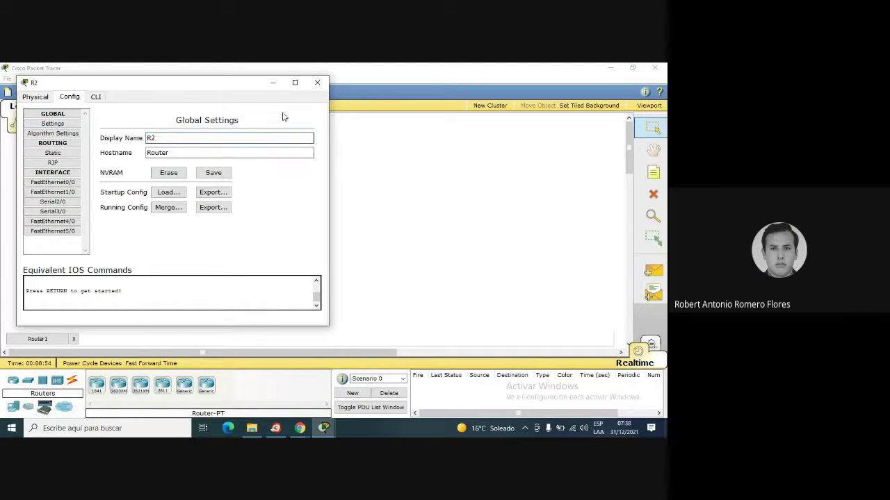
{"action": "left_click", "coordinate": [317, 82]}
Set the display name of Router2, the lower-right router, to R3 and close its configuration window.
{"action": "left_click", "coordinate": [304, 249]}
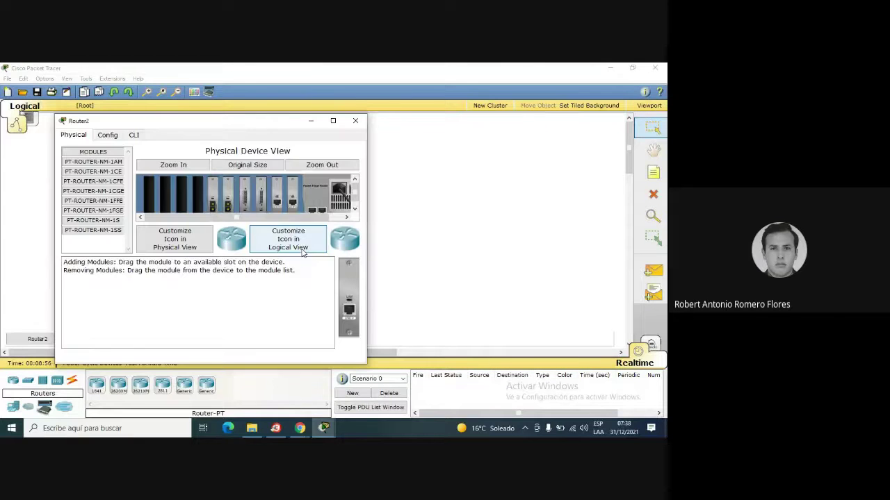
{"action": "left_click", "coordinate": [106, 136]}
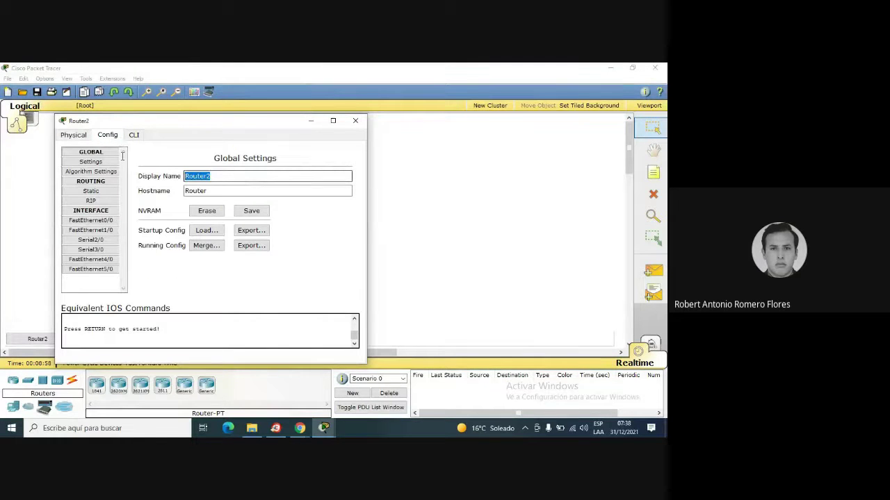
{"action": "type", "text": "R3"}
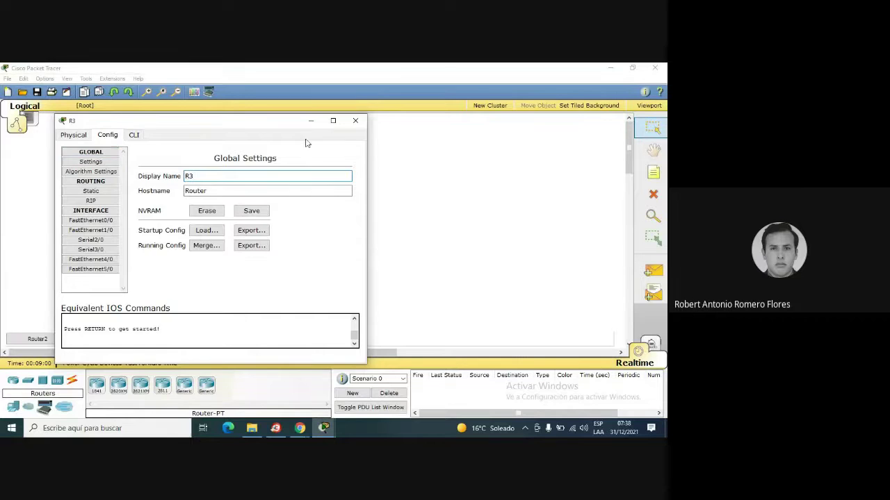
{"action": "left_click", "coordinate": [355, 120]}
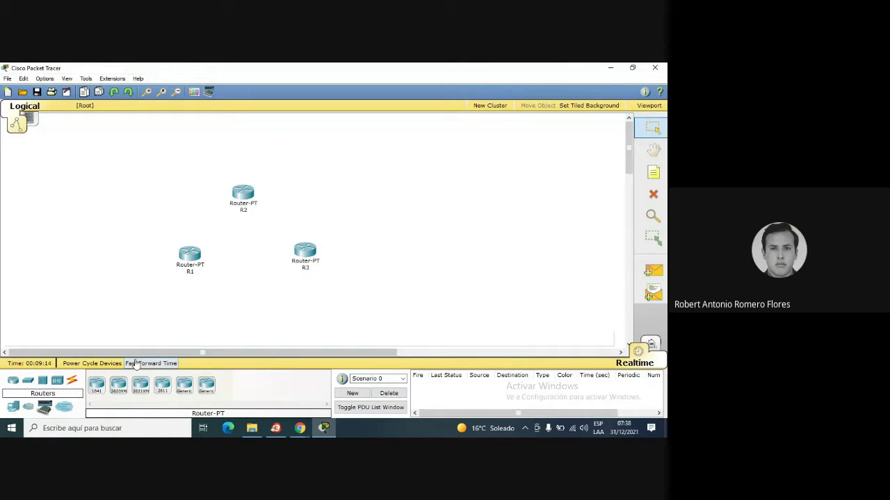
Find and open the Windows Magnifier (Lupa) and magnify the screen over the Packet Tracer workspace.
{"action": "left_click", "coordinate": [158, 433]}
{"action": "type", "text": "LUOA"}
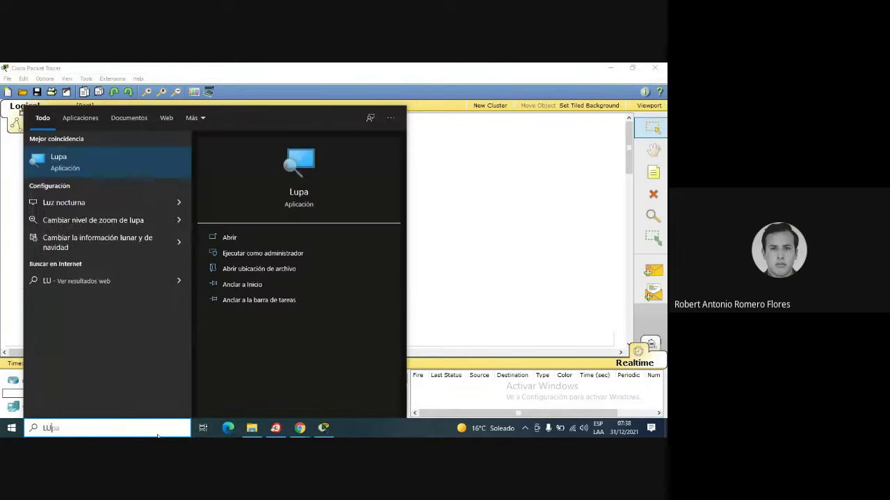
{"action": "key", "text": "BackSpace"}
{"action": "key", "text": "BackSpace"}
{"action": "key", "text": "BackSpace"}
{"action": "key", "text": "BackSpace"}
{"action": "type", "text": "lupa"}
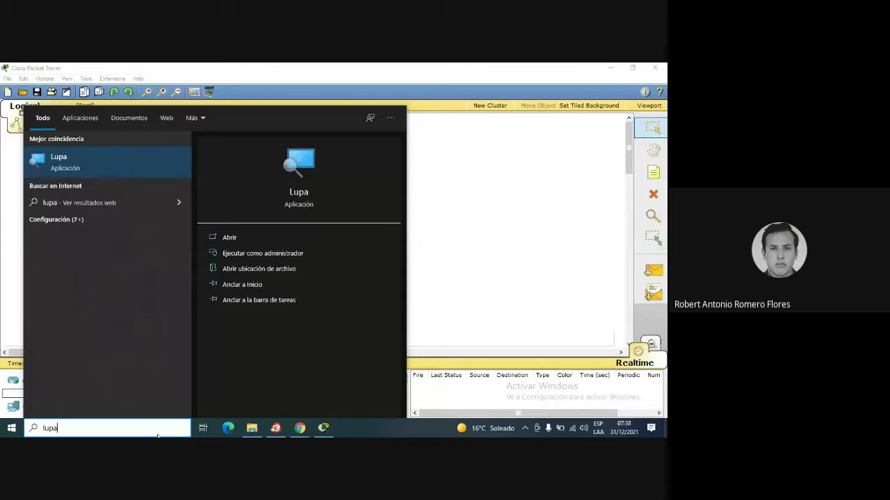
{"action": "key", "text": "Return"}
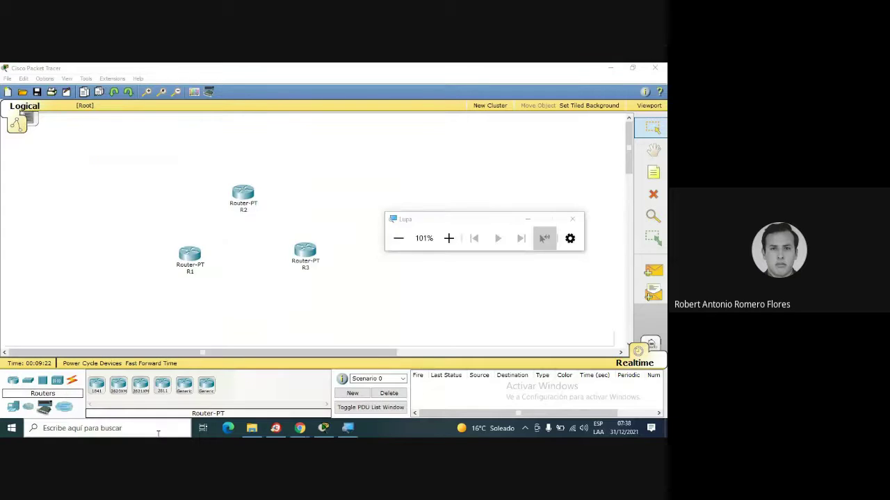
{"action": "left_click", "coordinate": [449, 238]}
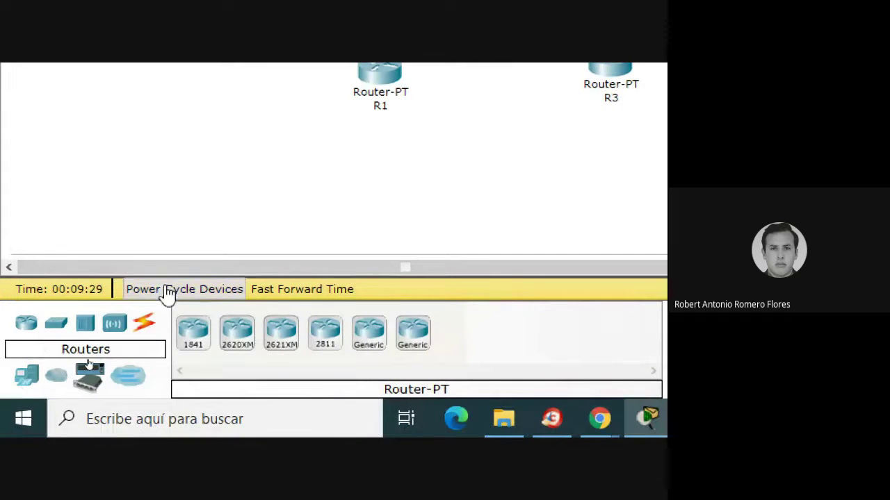
Connect R1's Serial2/0 port to R2's Serial2/0 port with a Serial DCE cable.
{"action": "left_click", "coordinate": [144, 324]}
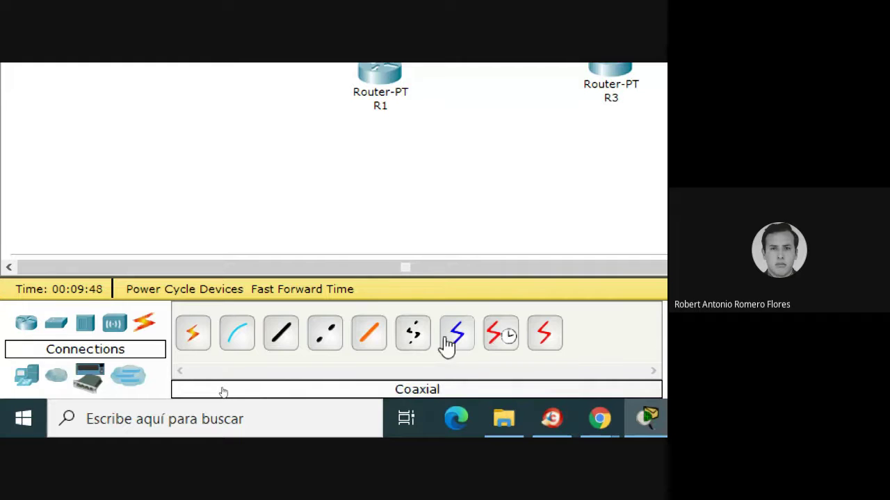
{"action": "left_click", "coordinate": [500, 340]}
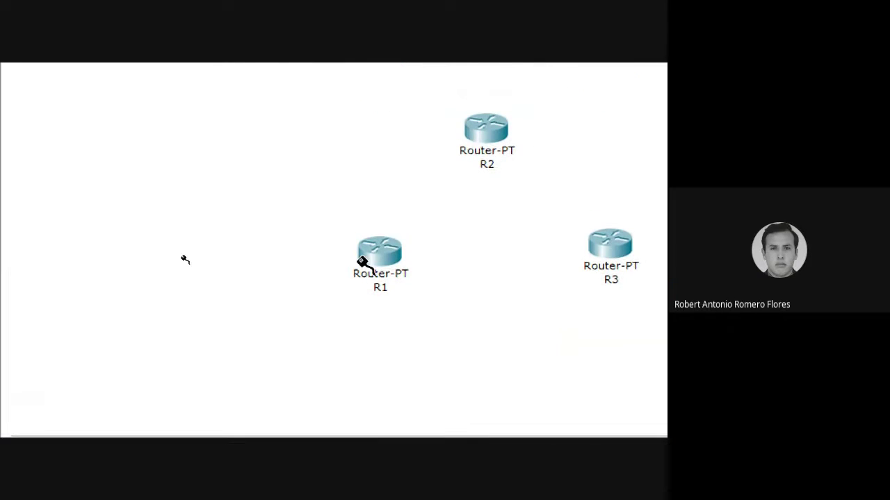
{"action": "left_click", "coordinate": [388, 250]}
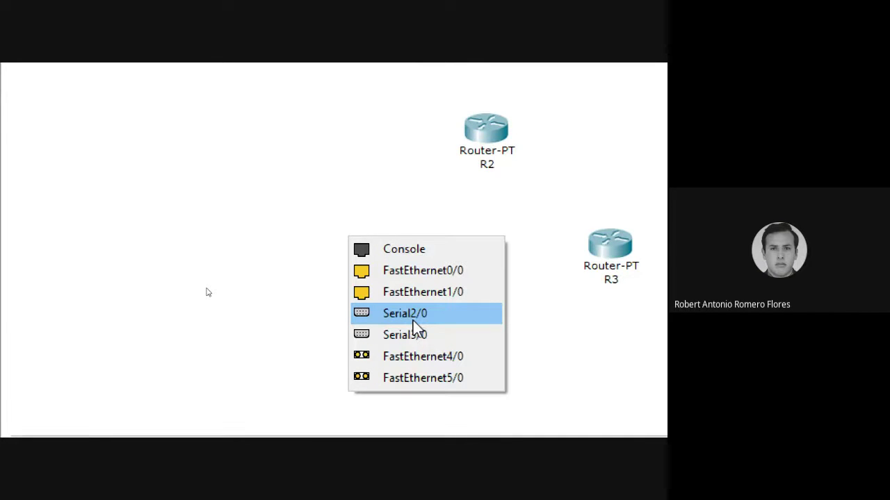
{"action": "left_click", "coordinate": [457, 320]}
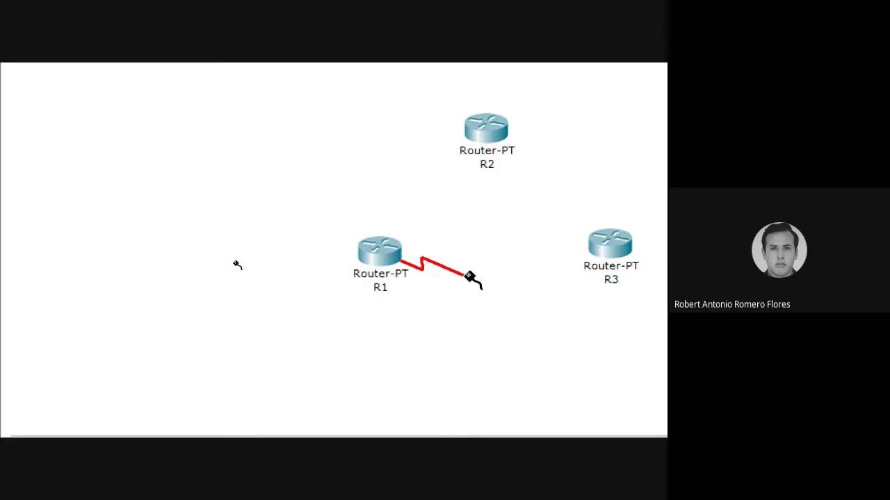
{"action": "left_click", "coordinate": [485, 129]}
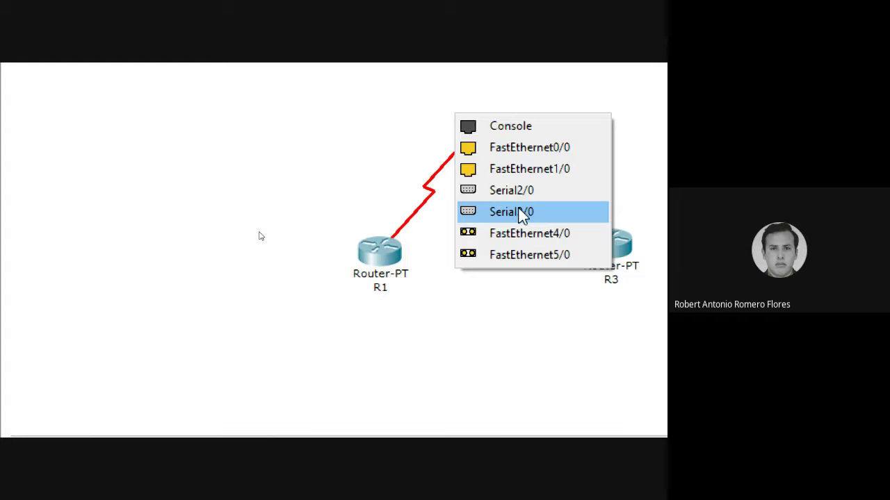
{"action": "left_click", "coordinate": [548, 184]}
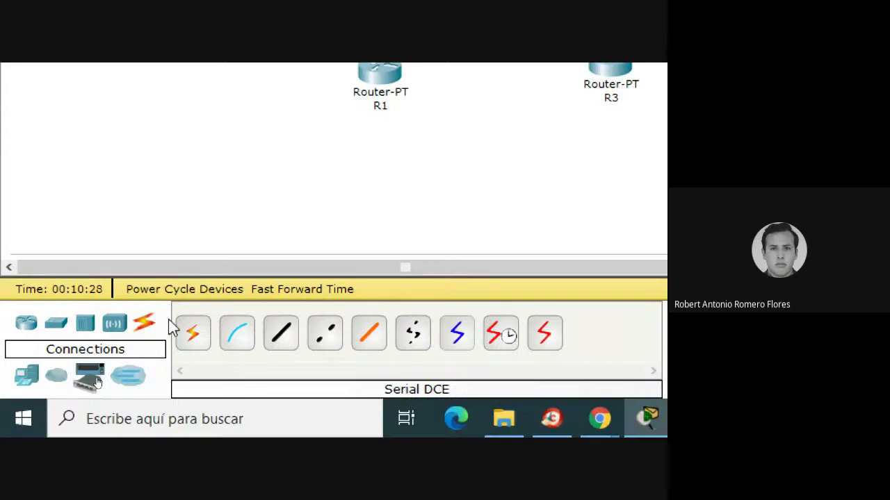
Connect R2's Serial3/0 port to R3's Serial3/0 port with a Serial DCE cable.
{"action": "left_click", "coordinate": [504, 336]}
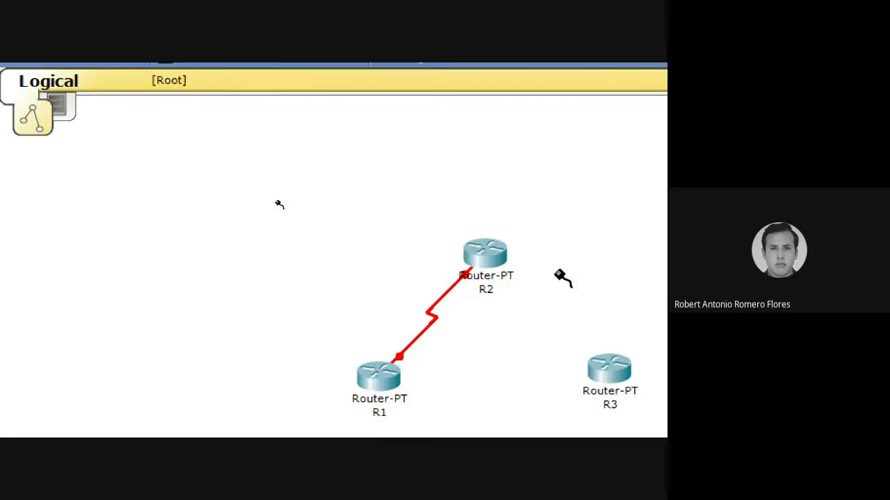
{"action": "left_click", "coordinate": [505, 255]}
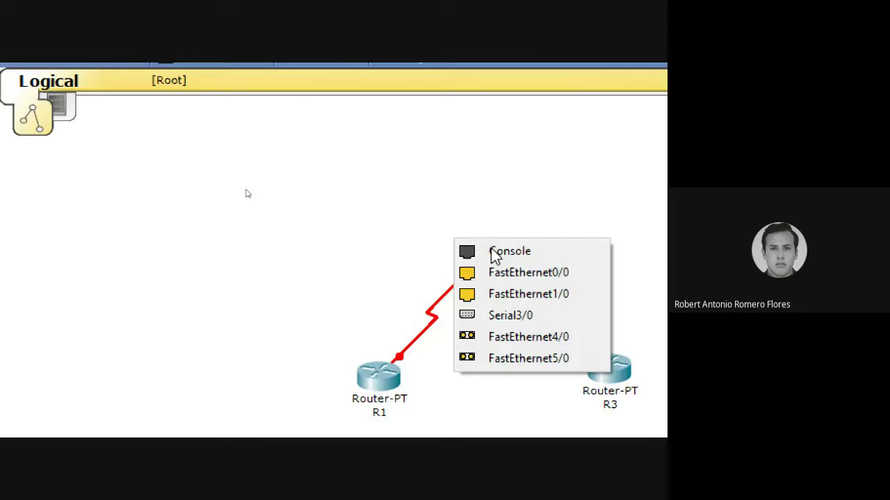
{"action": "left_click", "coordinate": [574, 323]}
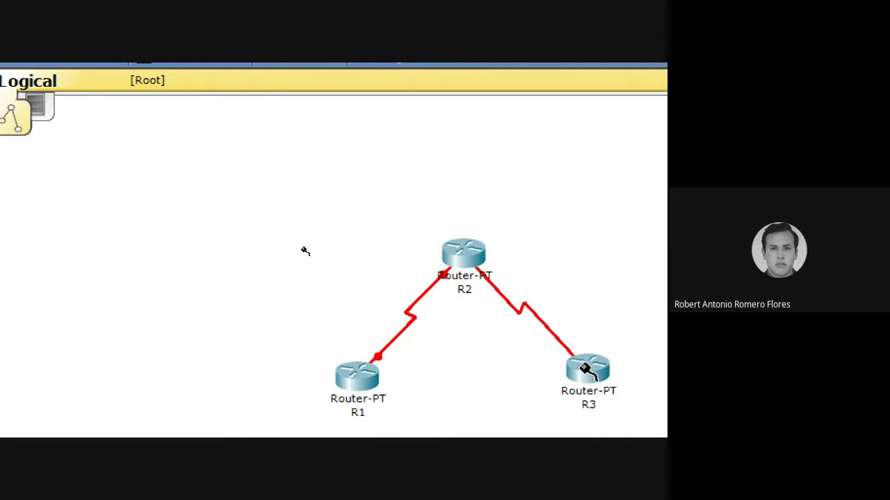
{"action": "left_click", "coordinate": [586, 369]}
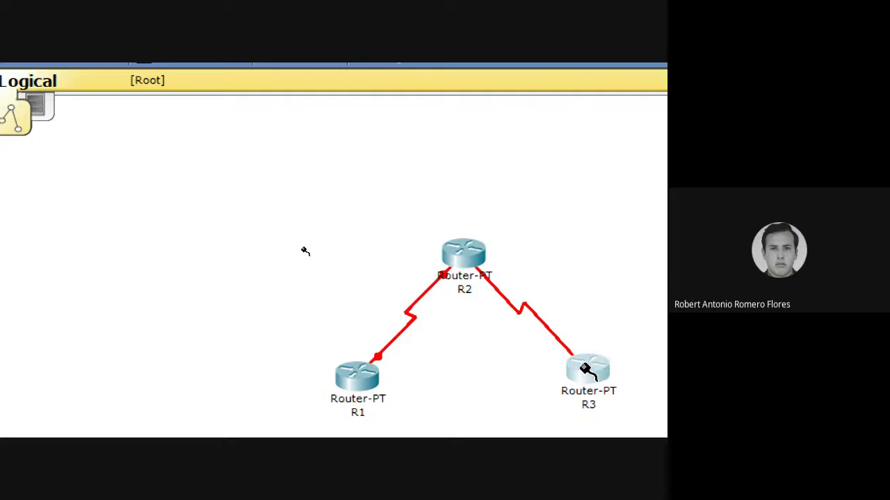
{"action": "left_click", "coordinate": [586, 369]}
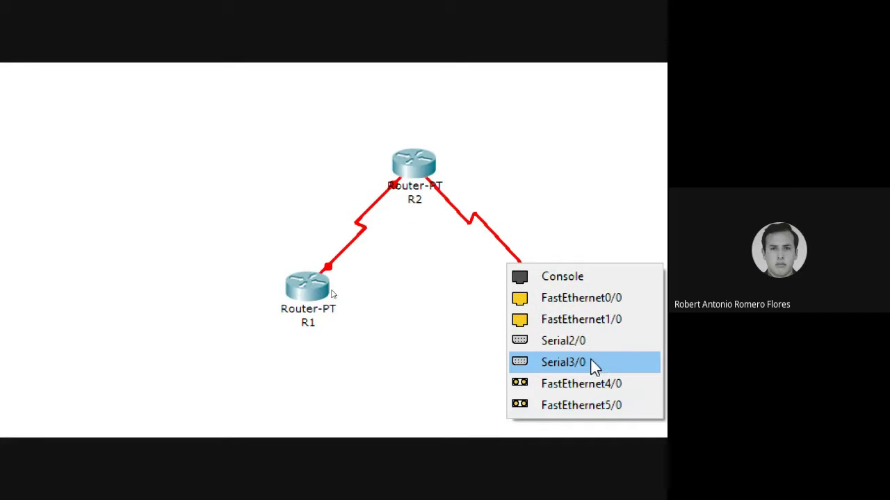
{"action": "left_click", "coordinate": [593, 363]}
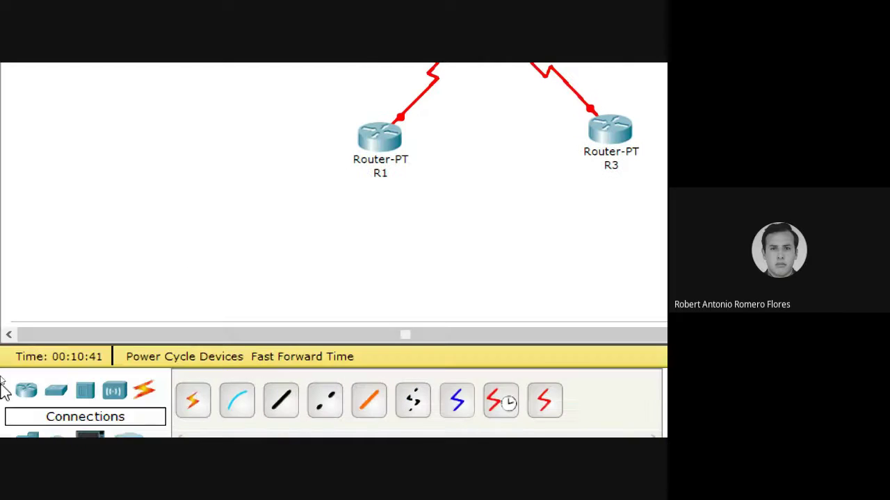
Connect R1's Serial3/0 port to R3's Serial2/0 port with a Serial DCE cable, closing the router triangle.
{"action": "left_click", "coordinate": [502, 397]}
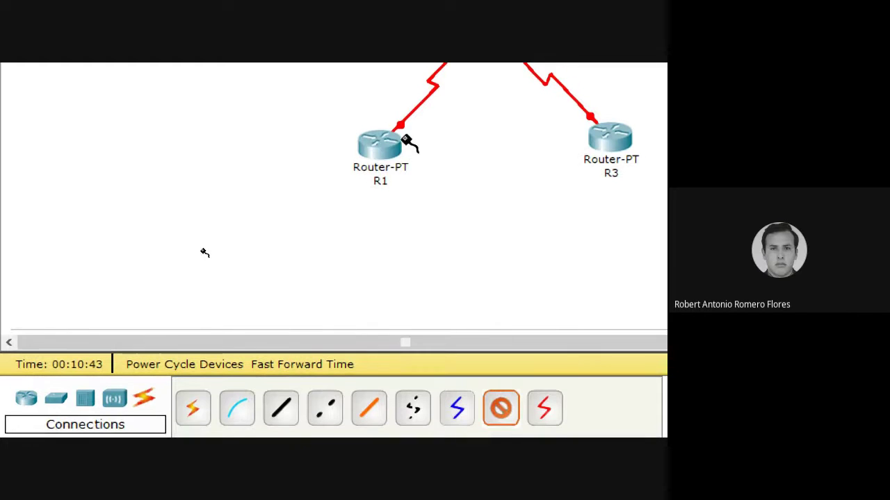
{"action": "left_click", "coordinate": [389, 139]}
{"action": "left_click", "coordinate": [410, 186]}
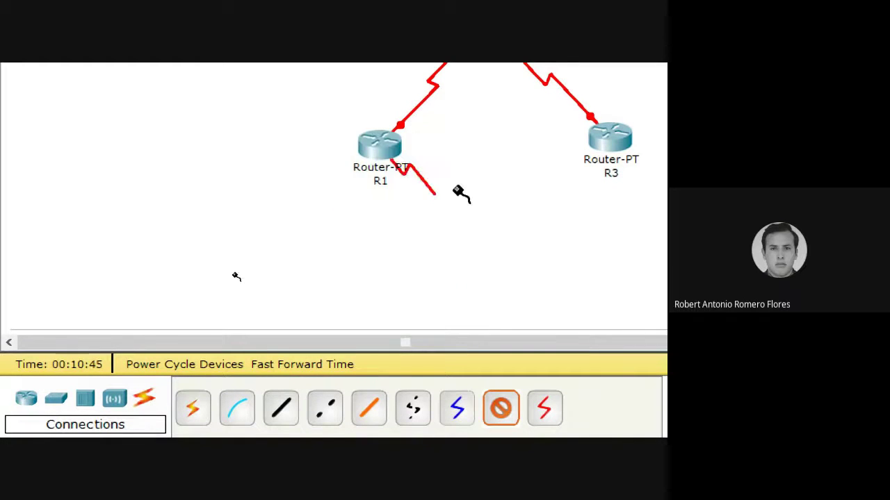
{"action": "left_click", "coordinate": [616, 141]}
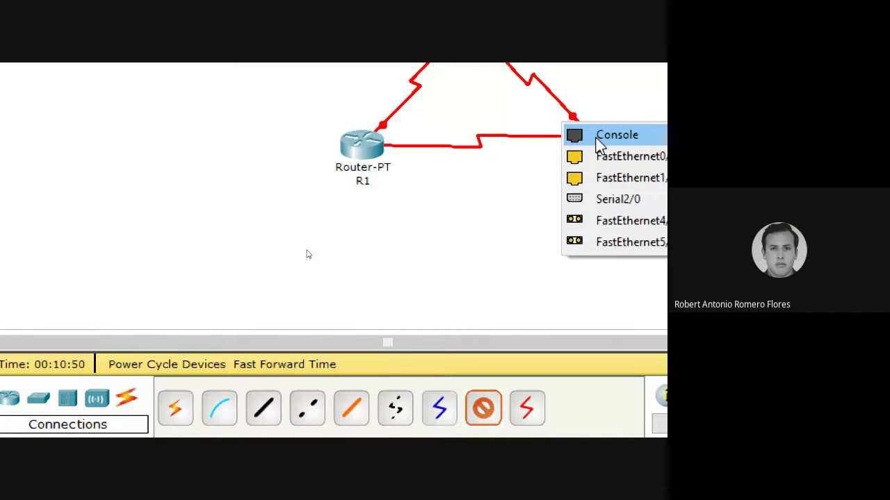
{"action": "left_click", "coordinate": [607, 201]}
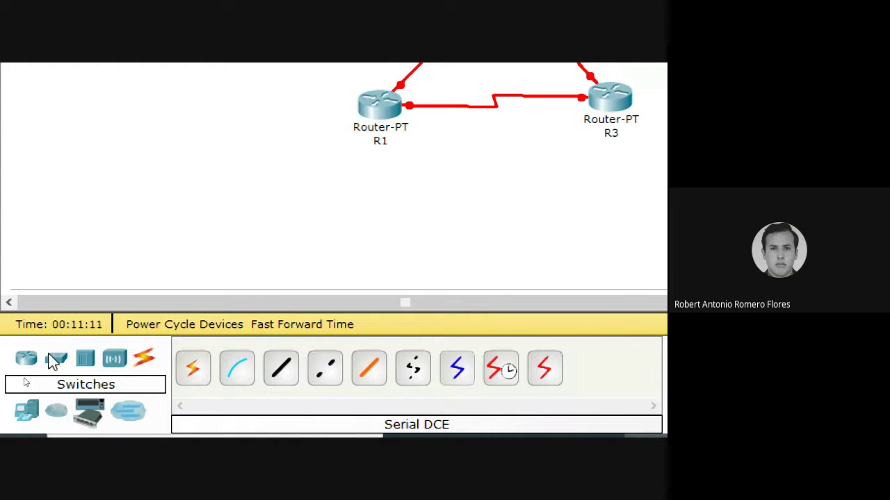
Place a 2960 switch to the left of router R1.
{"action": "left_click", "coordinate": [55, 360]}
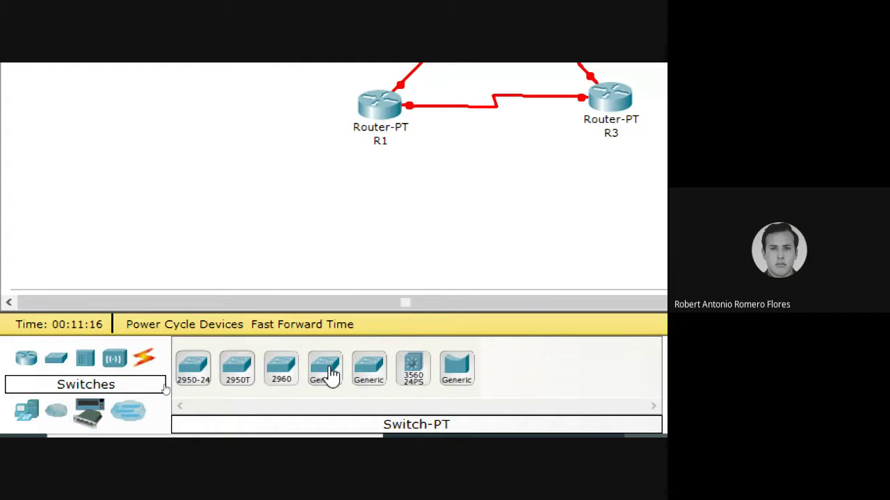
{"action": "left_click", "coordinate": [285, 374]}
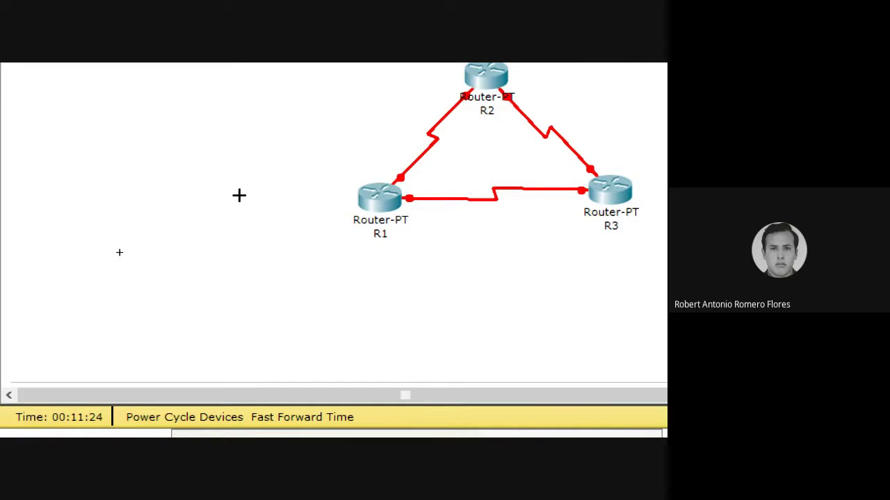
{"action": "left_click", "coordinate": [254, 195]}
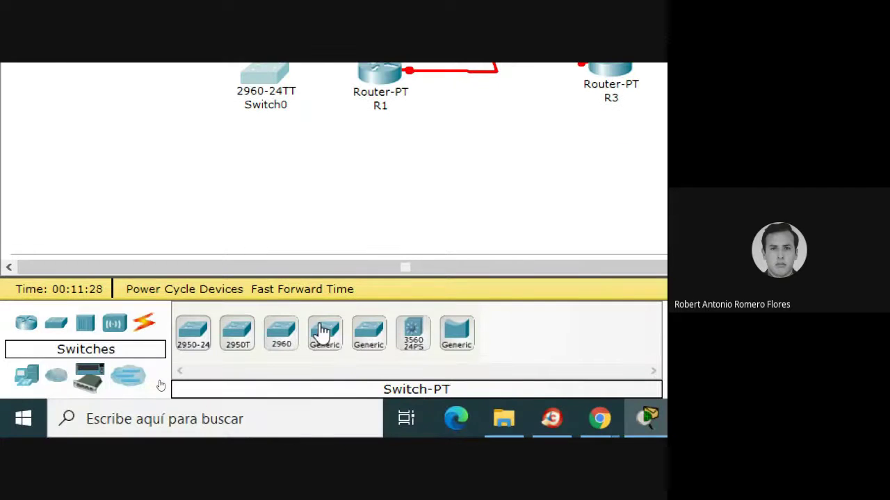
Place generic Switch-PT switches above R2 and to the right of R3, and view the physical ports of the one beside R3.
{"action": "left_click", "coordinate": [322, 332]}
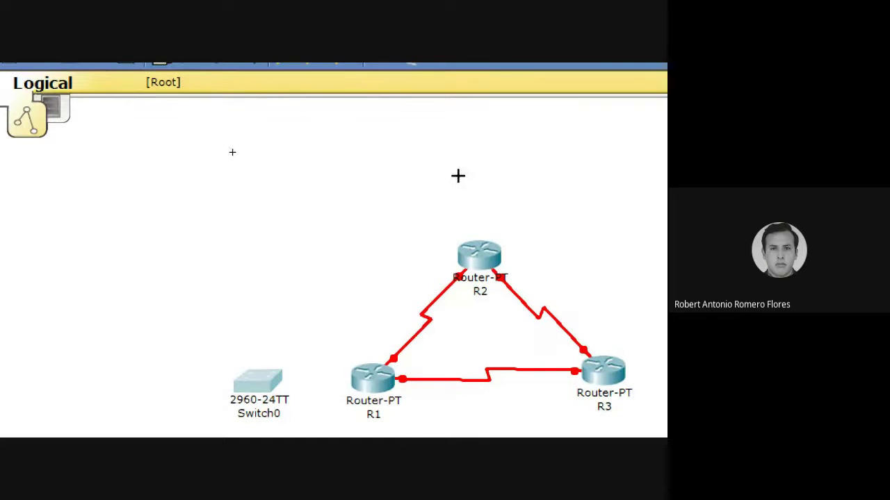
{"action": "left_click", "coordinate": [458, 176]}
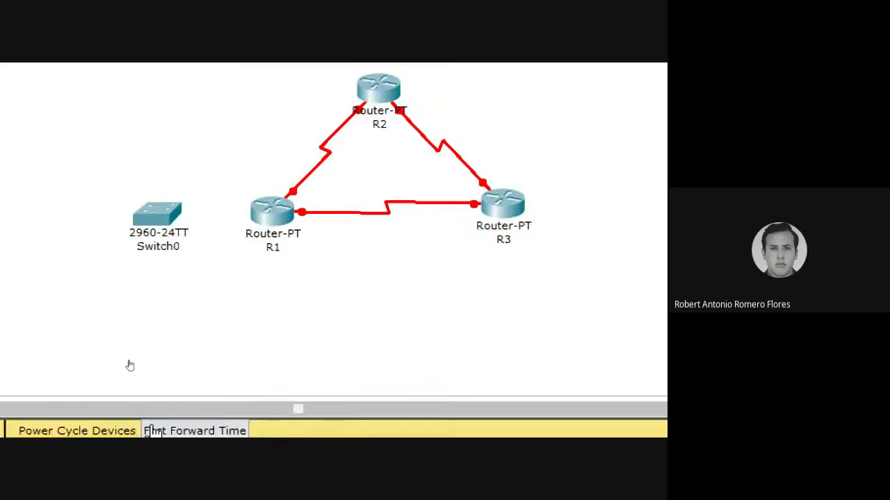
{"action": "left_click", "coordinate": [219, 401]}
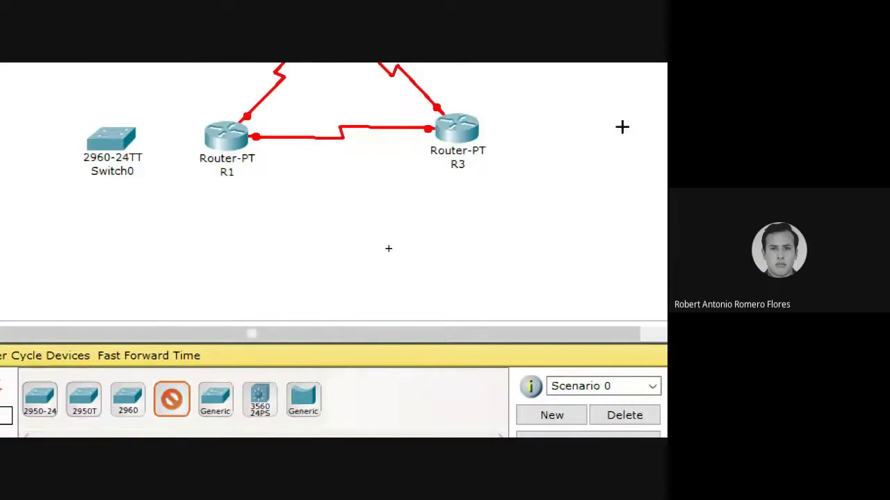
{"action": "left_click", "coordinate": [563, 130]}
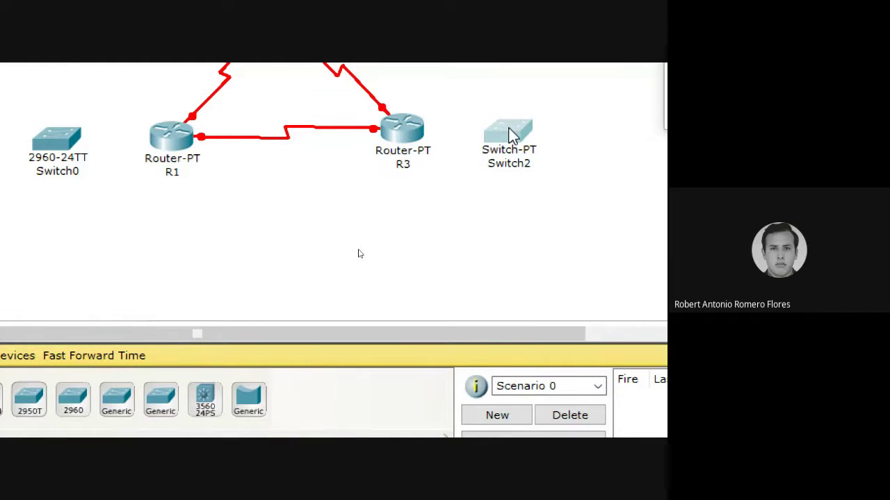
{"action": "left_click", "coordinate": [510, 130]}
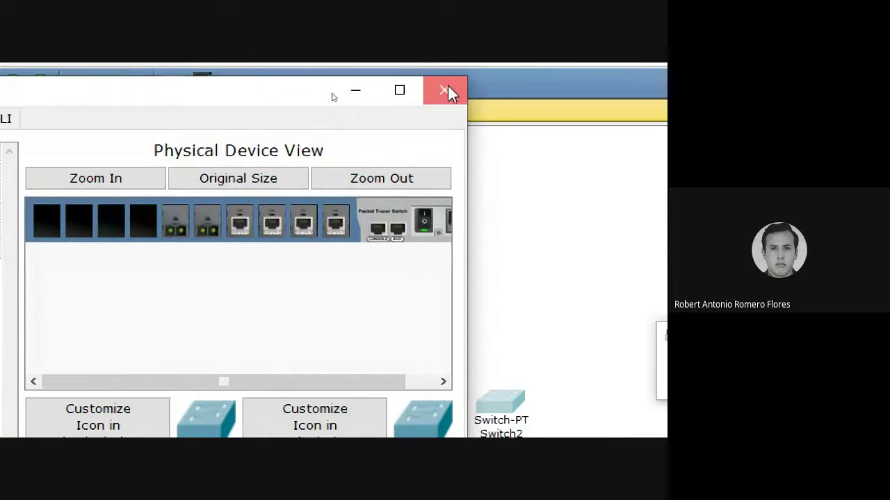
{"action": "left_click", "coordinate": [447, 89]}
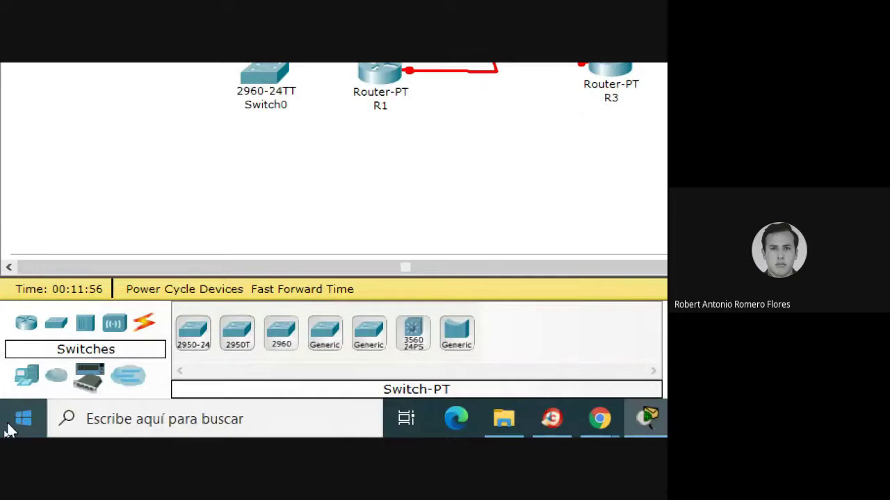
Place a generic PC beside each of the three switches, on the outer side of the R1 and R3 switches and left of R2's.
{"action": "left_click", "coordinate": [26, 376]}
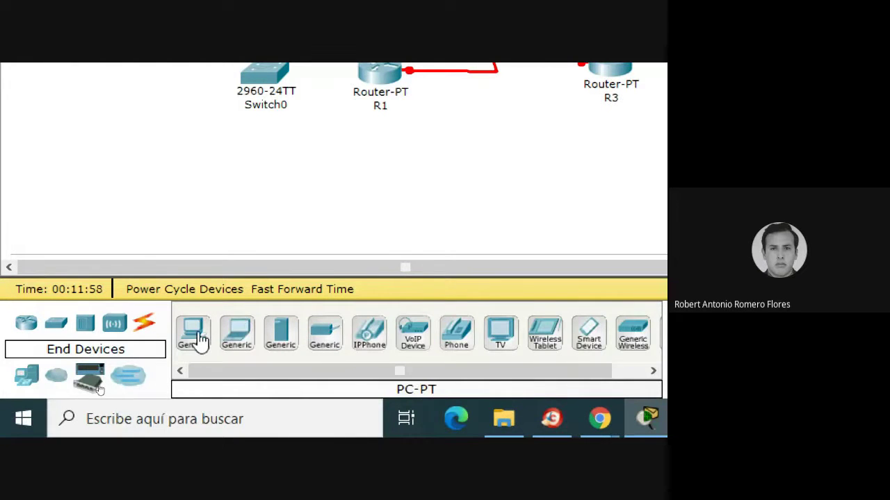
{"action": "left_click", "coordinate": [193, 333]}
{"action": "left_click", "coordinate": [143, 293]}
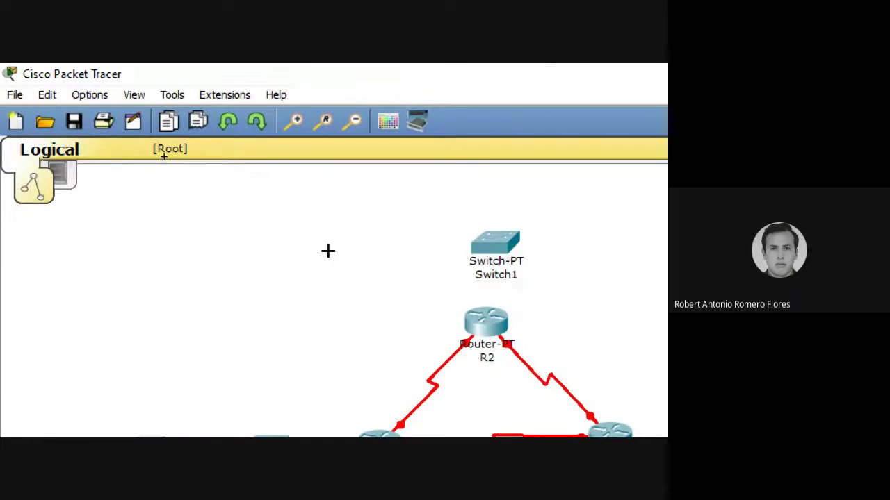
{"action": "left_click", "coordinate": [374, 232]}
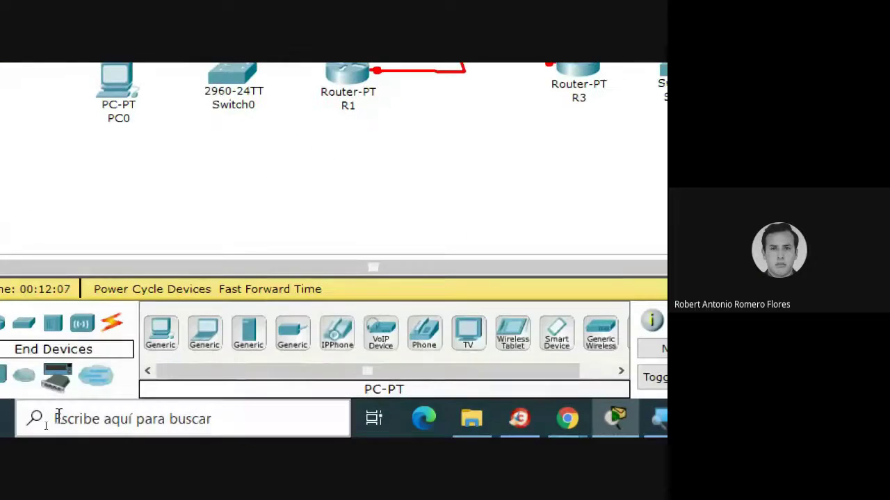
{"action": "left_click", "coordinate": [261, 219]}
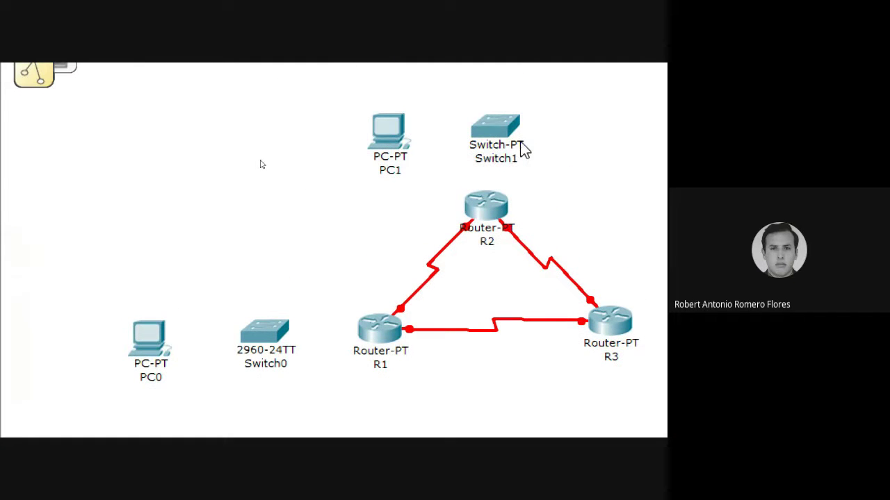
Nudge the three switches and their PCs into line, bringing each PC closer to its switch.
{"action": "left_click_drag", "start_coordinate": [509, 134], "coordinate": [501, 118]}
{"action": "left_click_drag", "start_coordinate": [388, 129], "coordinate": [379, 118]}
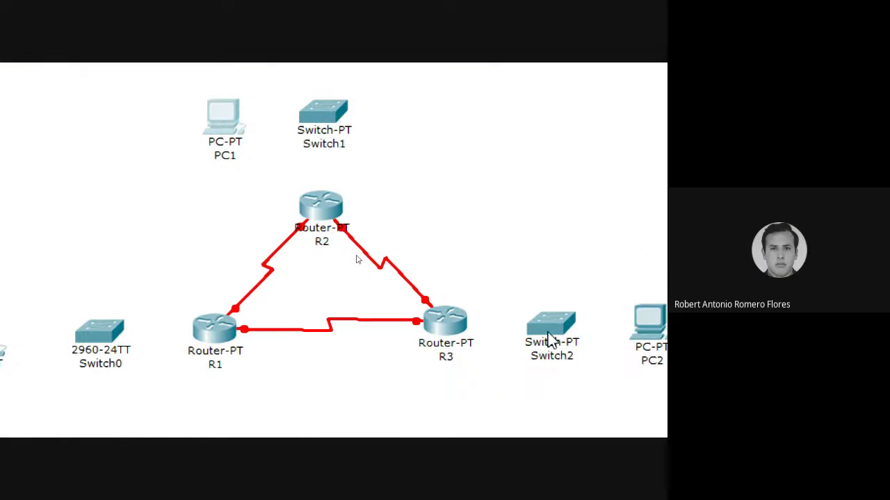
{"action": "left_click", "coordinate": [532, 327]}
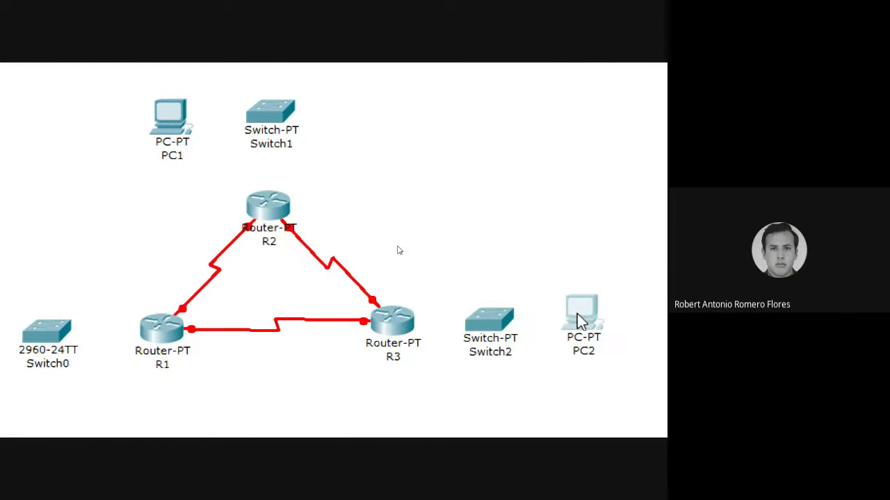
{"action": "scroll", "coordinate": [377, 357], "scroll_direction": "left", "scroll_amount": 4}
{"action": "left_click_drag", "start_coordinate": [206, 340], "coordinate": [213, 334]}
{"action": "left_click_drag", "start_coordinate": [55, 339], "coordinate": [92, 330]}
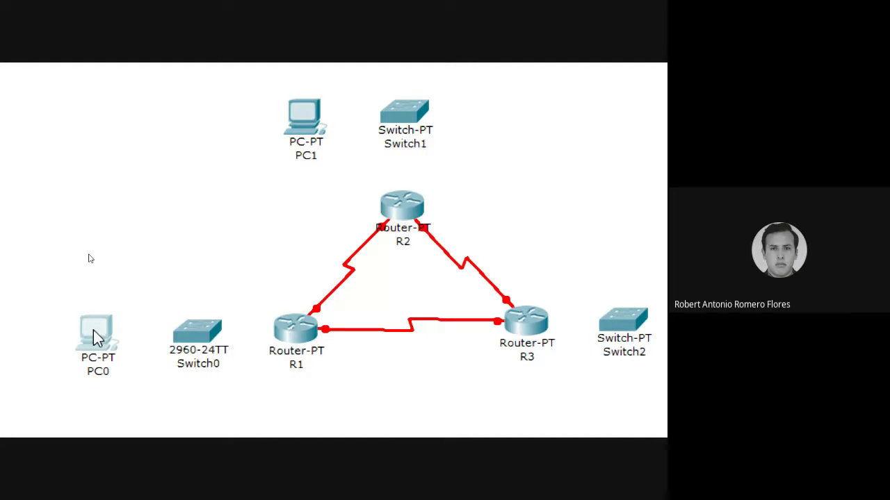
Try to change the display name of the PC beside the 2960 switch to PC1.
{"action": "left_click", "coordinate": [93, 330]}
{"action": "left_click", "coordinate": [148, 134]}
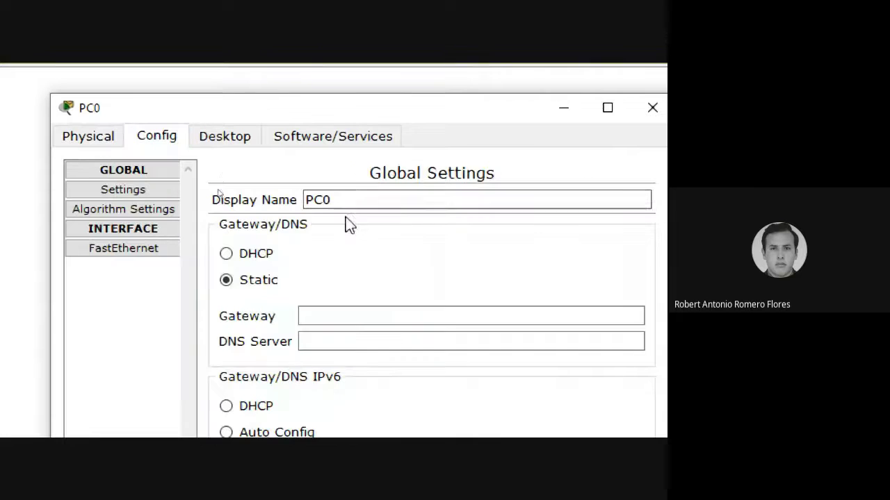
{"action": "left_click", "coordinate": [360, 199]}
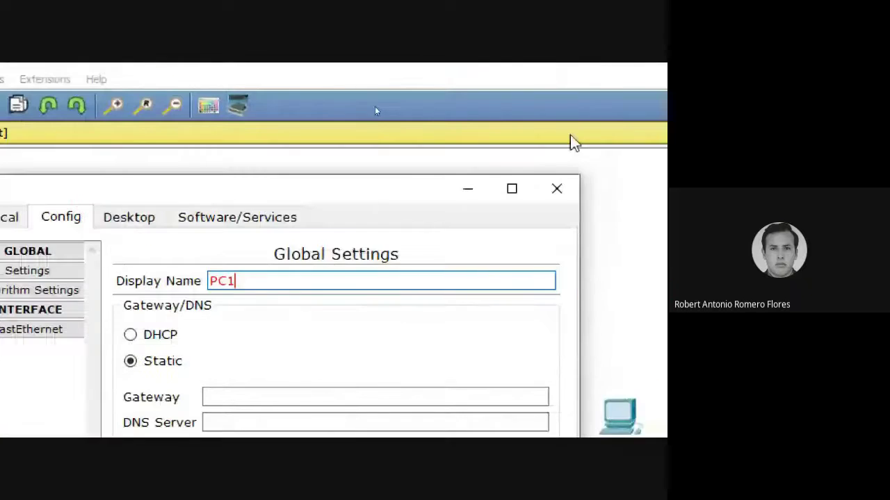
{"action": "left_click", "coordinate": [557, 189]}
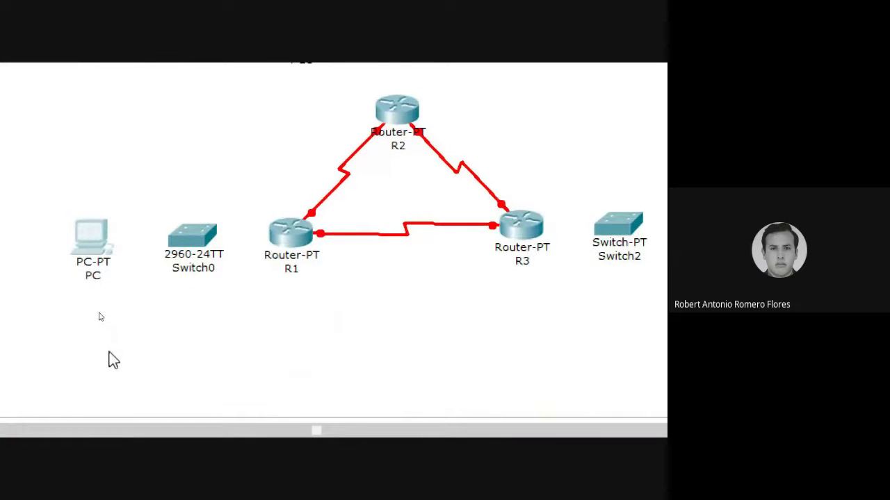
{"action": "left_click", "coordinate": [85, 247]}
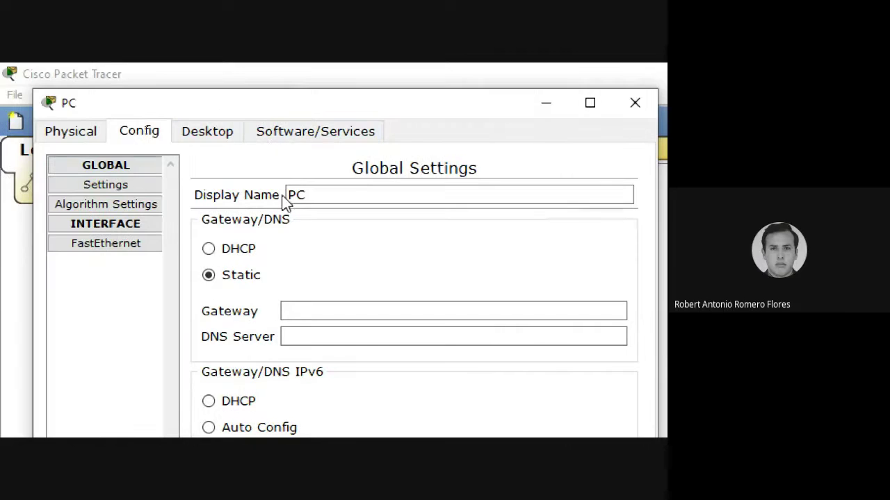
{"action": "left_click", "coordinate": [274, 194]}
{"action": "type", "text": "1"}
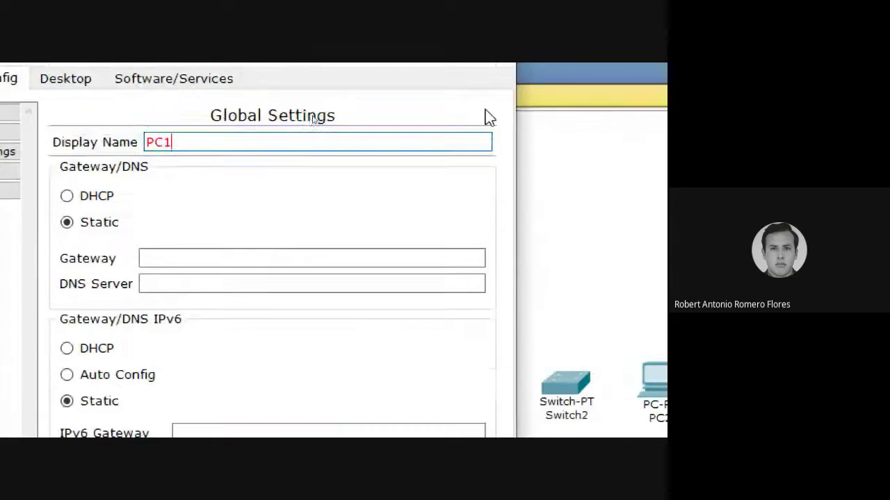
{"action": "left_click", "coordinate": [486, 102]}
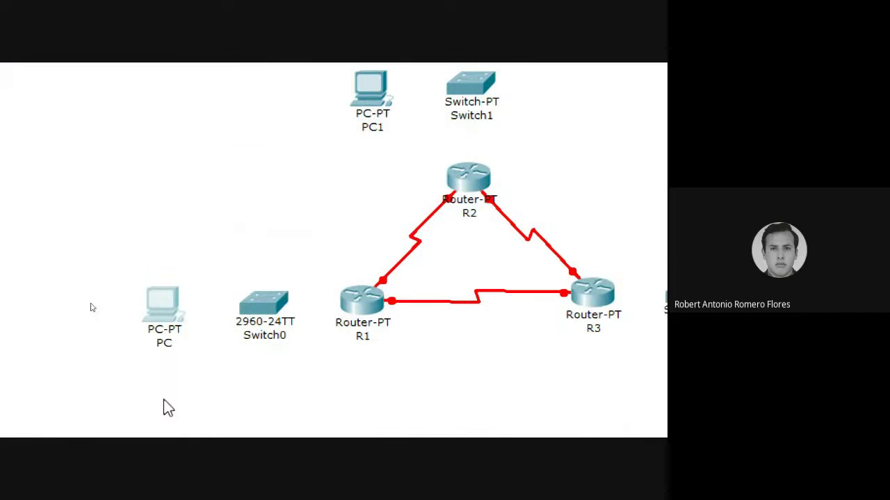
{"action": "left_click", "coordinate": [170, 307]}
{"action": "left_click", "coordinate": [422, 137]}
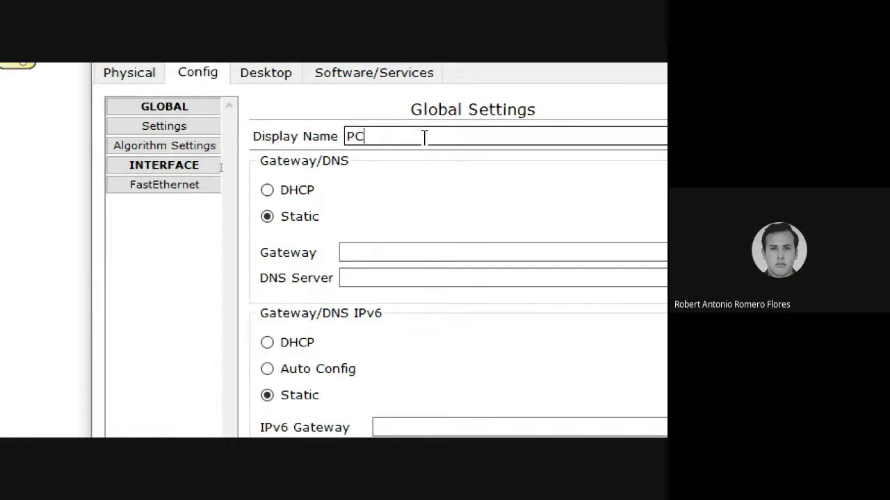
{"action": "type", "text": "1"}
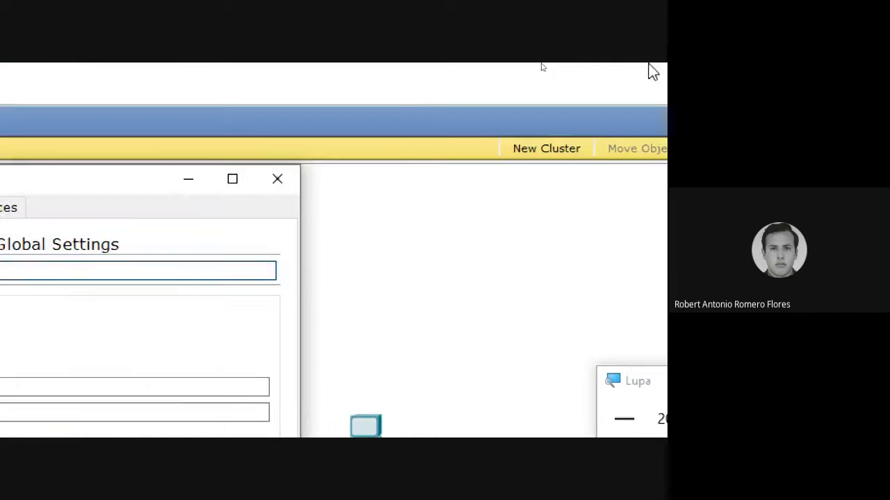
{"action": "left_click", "coordinate": [295, 185]}
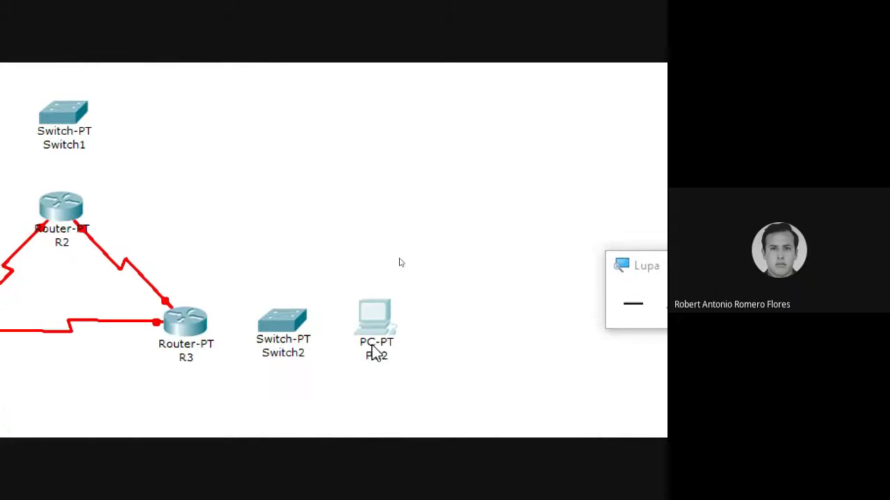
Set the display name of the PC on R3's side to PC3.
{"action": "left_click", "coordinate": [373, 349]}
{"action": "left_click", "coordinate": [153, 130]}
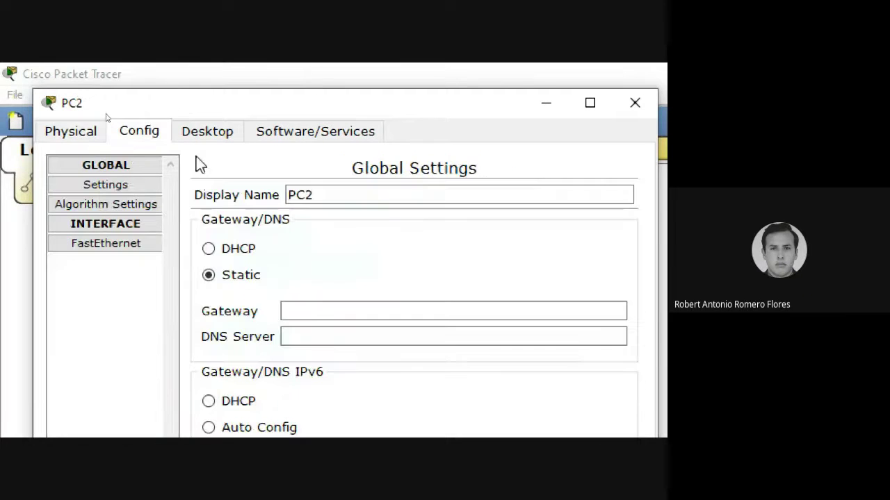
{"action": "left_click", "coordinate": [376, 194]}
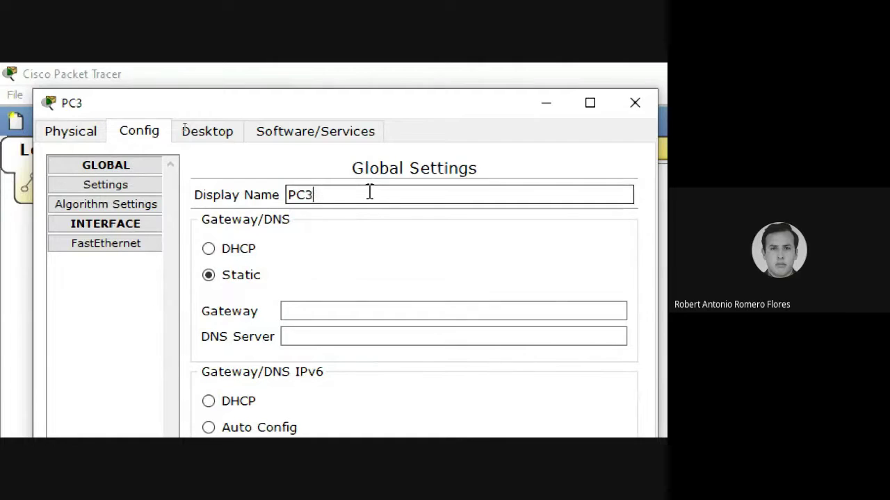
{"action": "left_click", "coordinate": [635, 103]}
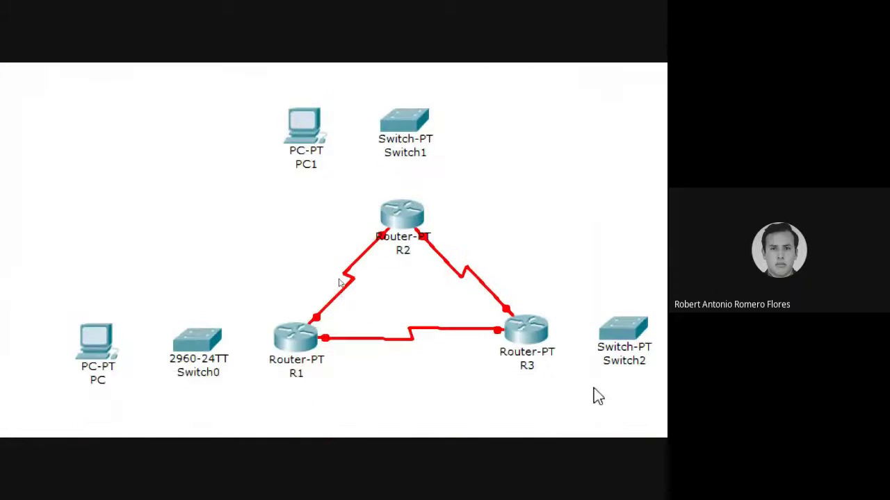
Set the display name of the PC beside R2's switch to PC2.
{"action": "left_click", "coordinate": [151, 142]}
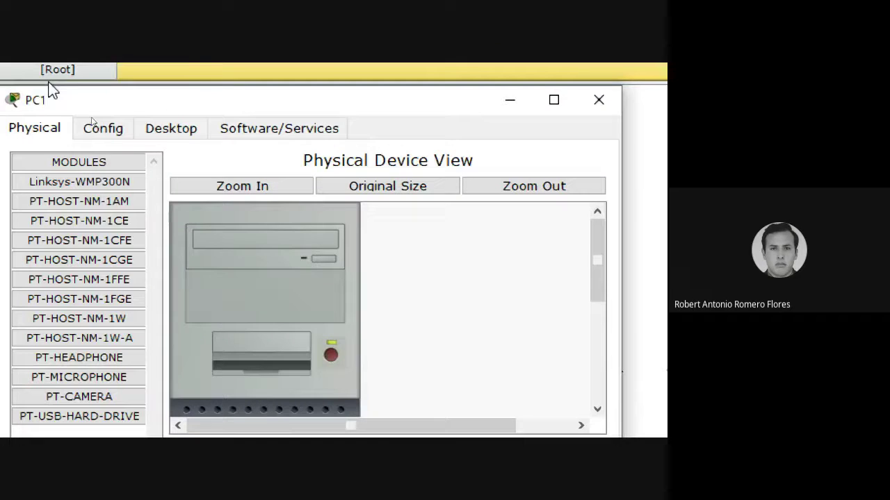
{"action": "left_click", "coordinate": [104, 129]}
{"action": "left_click", "coordinate": [310, 189]}
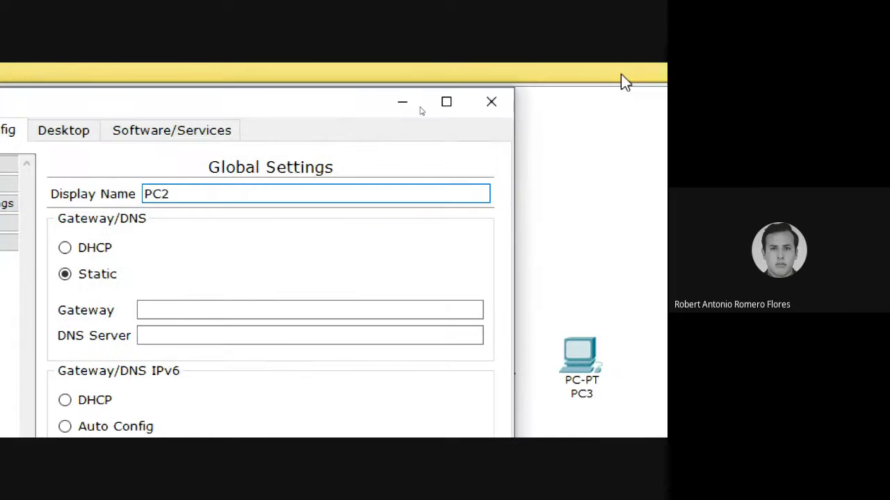
{"action": "left_click", "coordinate": [492, 102]}
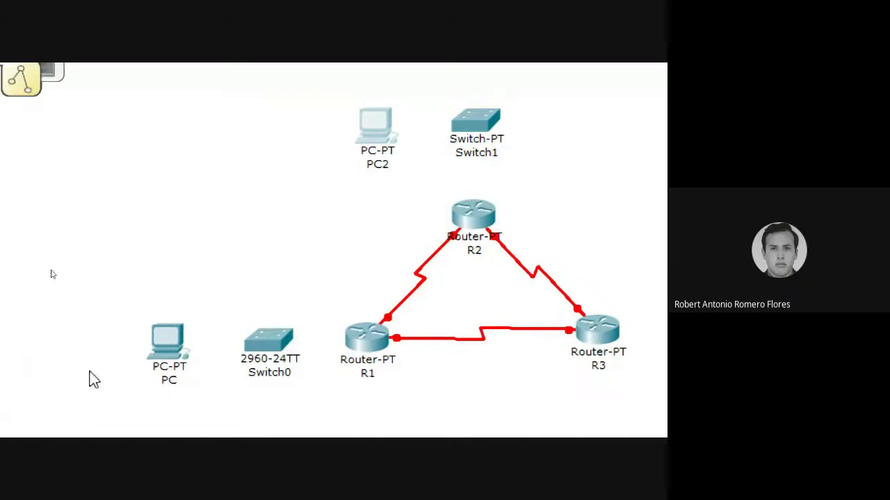
Set the display name of the PC beside the 2960 switch to PC1.
{"action": "left_click", "coordinate": [170, 353]}
{"action": "left_click", "coordinate": [338, 90]}
{"action": "type", "text": "1"}
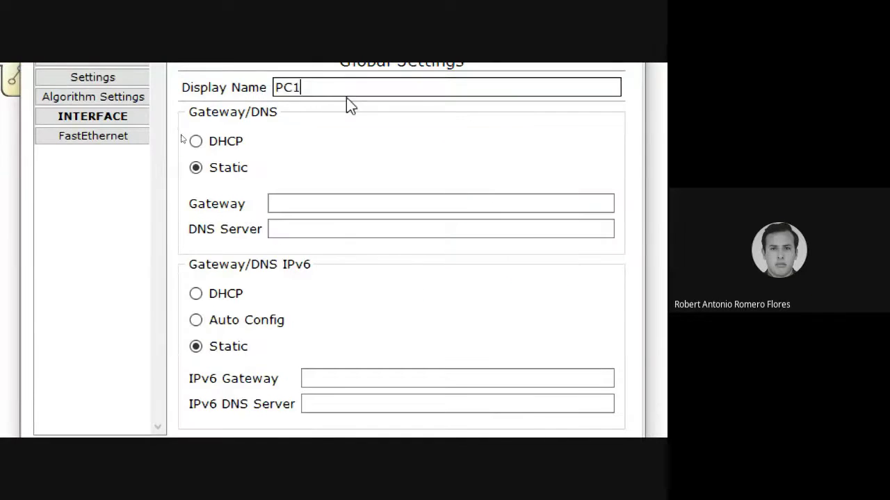
{"action": "left_click", "coordinate": [577, 87]}
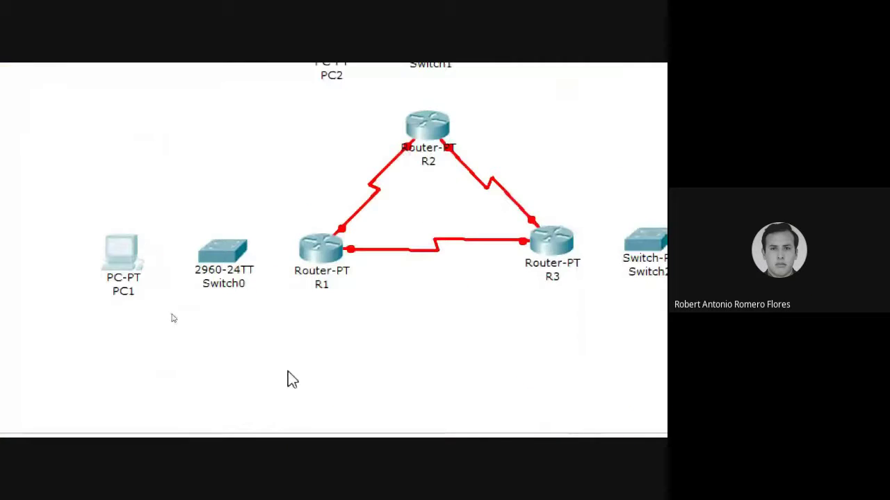
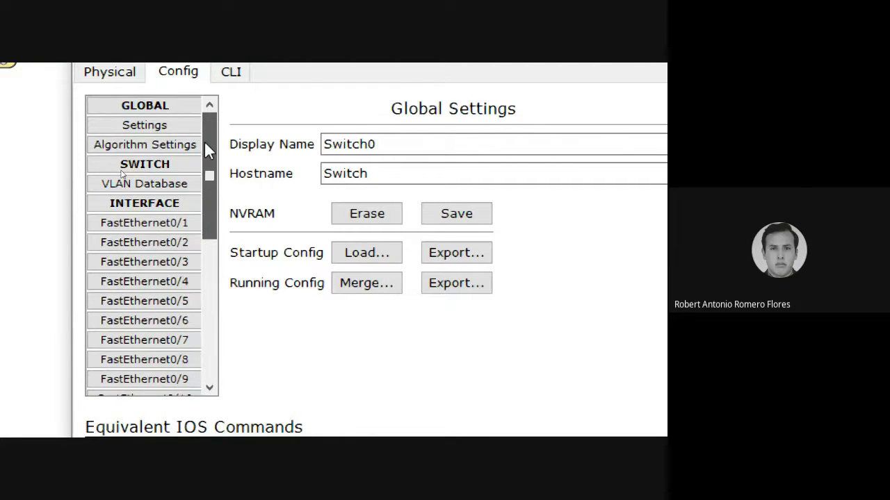
{"action": "left_click_drag", "start_coordinate": [470, 111], "coordinate": [341, 111]}
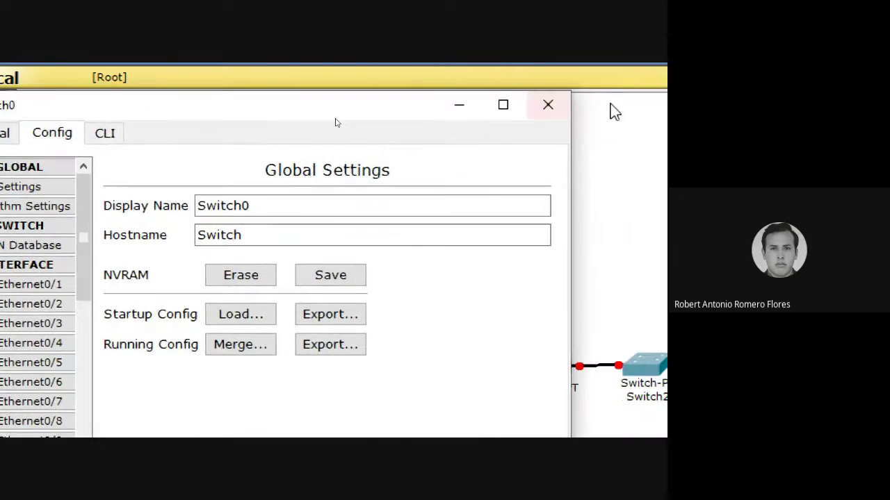
Close the Switch0 settings and nudge Switch0, Switch2 and Switch1 into line with their routers.
{"action": "left_click", "coordinate": [558, 110]}
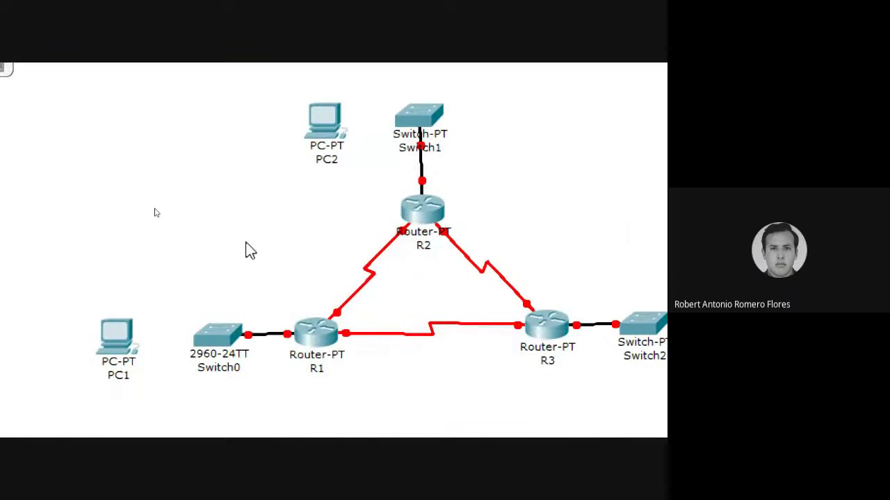
{"action": "left_click_drag", "start_coordinate": [231, 340], "coordinate": [226, 339]}
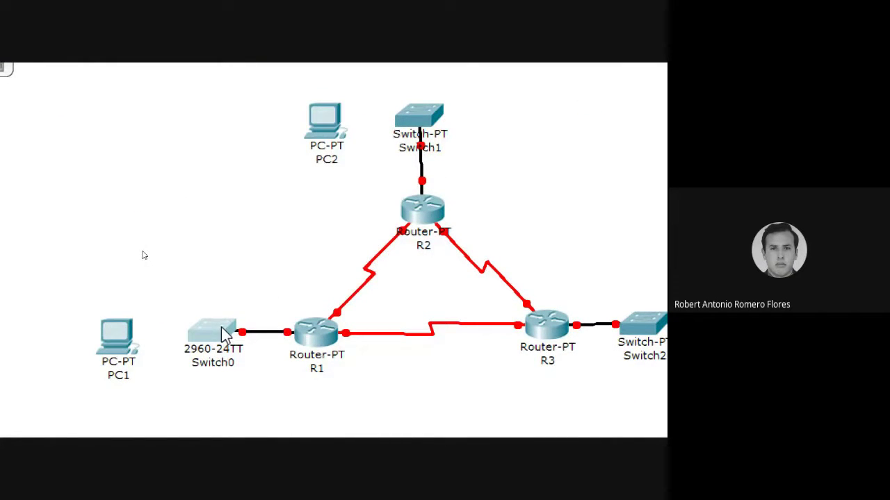
{"action": "left_click_drag", "start_coordinate": [476, 327], "coordinate": [484, 327]}
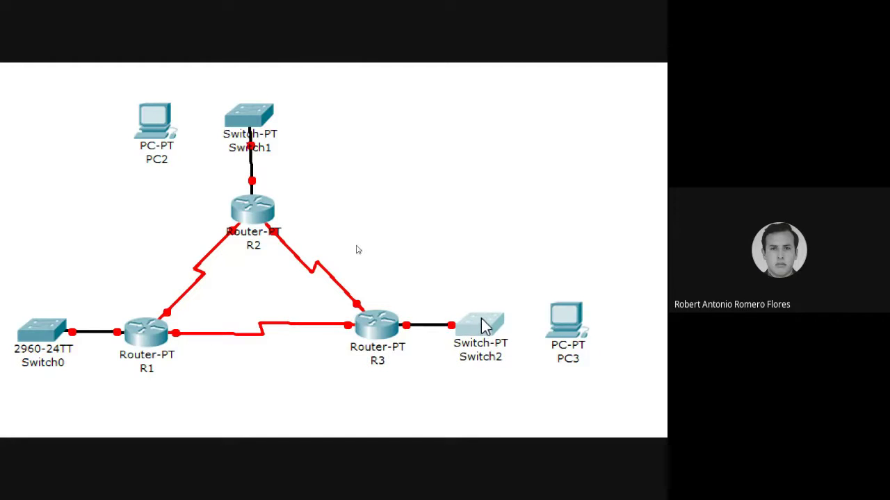
{"action": "left_click", "coordinate": [249, 117]}
{"action": "left_click_drag", "start_coordinate": [250, 117], "coordinate": [253, 118]}
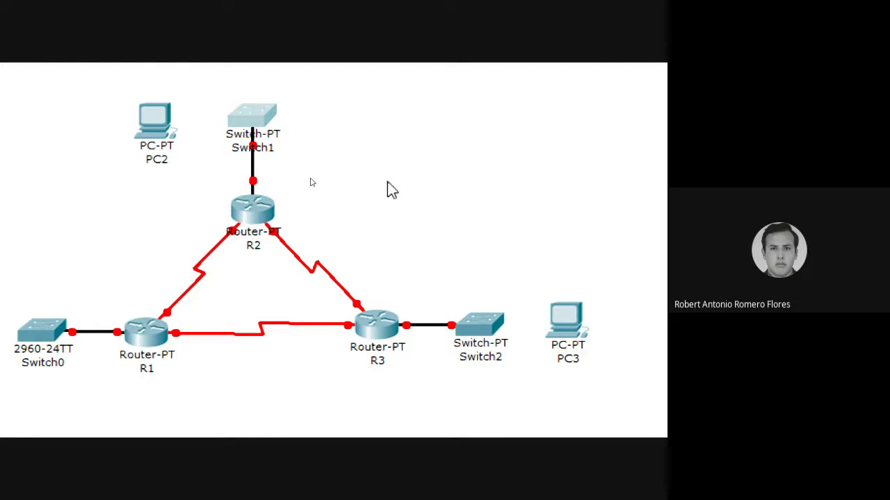
Connect PC1's FastEthernet port to a FastEthernet port on Switch0 with a copper straight-through cable.
{"action": "scroll", "coordinate": [28, 362], "scroll_direction": "left", "scroll_amount": 3}
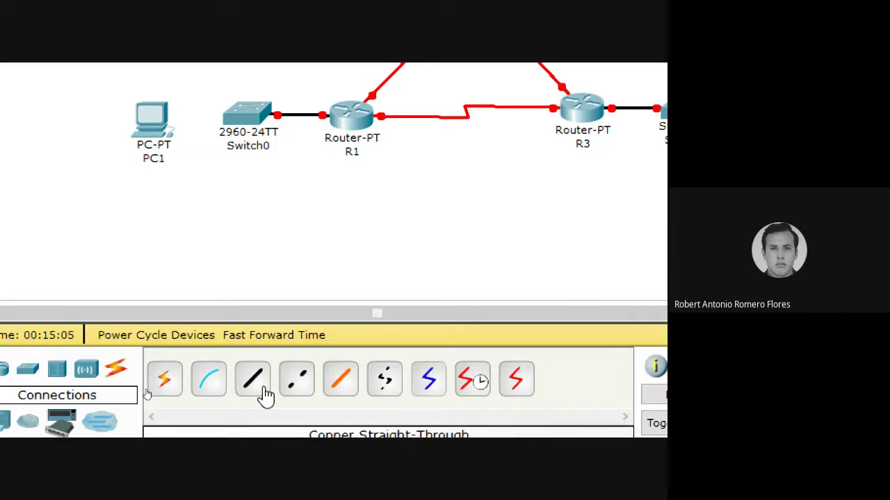
{"action": "left_click", "coordinate": [267, 395]}
{"action": "left_click", "coordinate": [139, 105]}
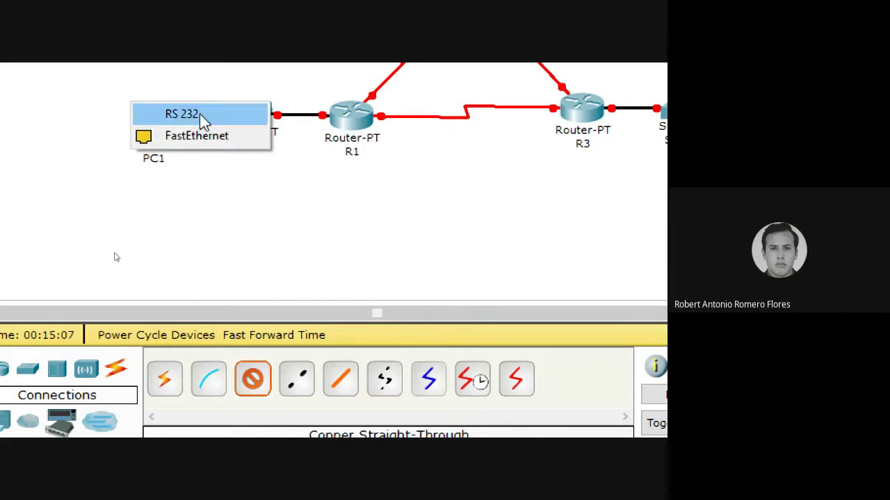
{"action": "left_click", "coordinate": [240, 136]}
{"action": "left_click", "coordinate": [252, 115]}
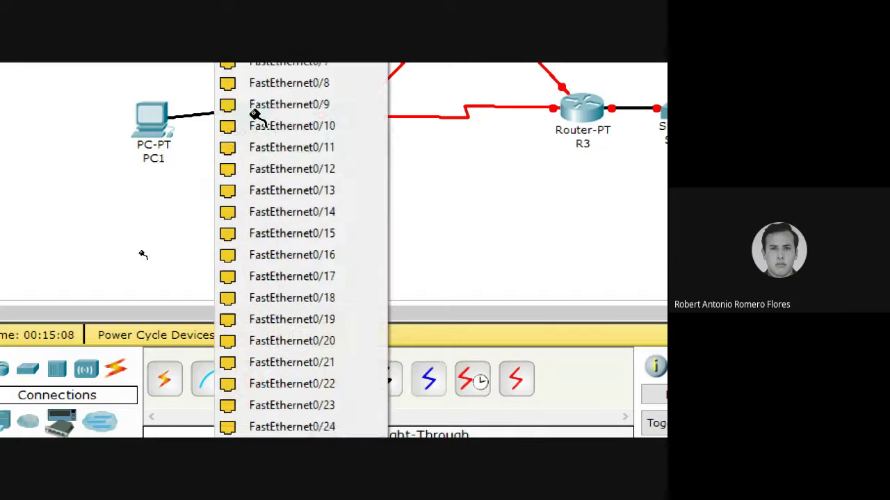
{"action": "left_click", "coordinate": [300, 132]}
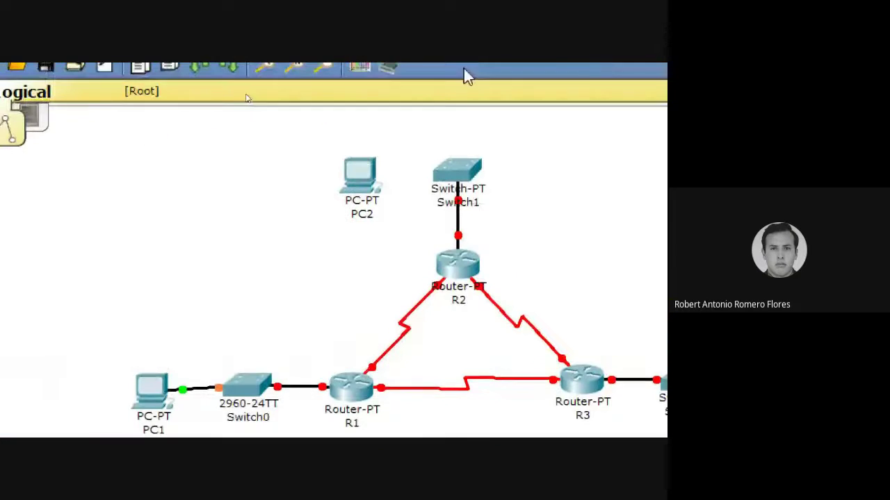
Connect PC2's FastEthernet port to FastEthernet1/1 on Switch1 with a copper straight-through cable.
{"action": "left_click", "coordinate": [196, 148]}
{"action": "left_click", "coordinate": [229, 153]}
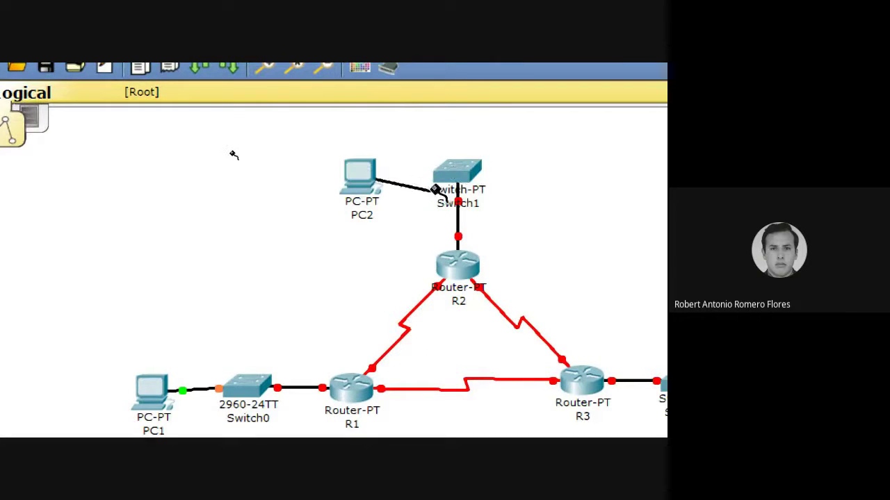
{"action": "left_click", "coordinate": [457, 174]}
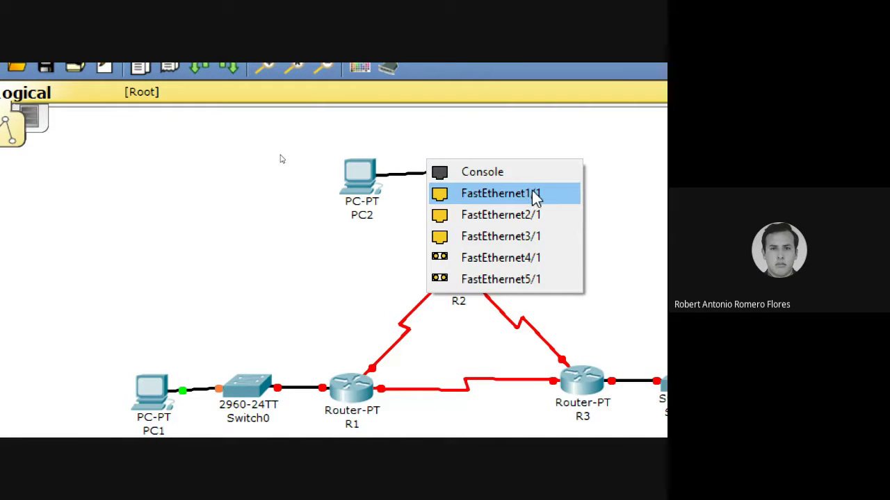
{"action": "left_click", "coordinate": [535, 197]}
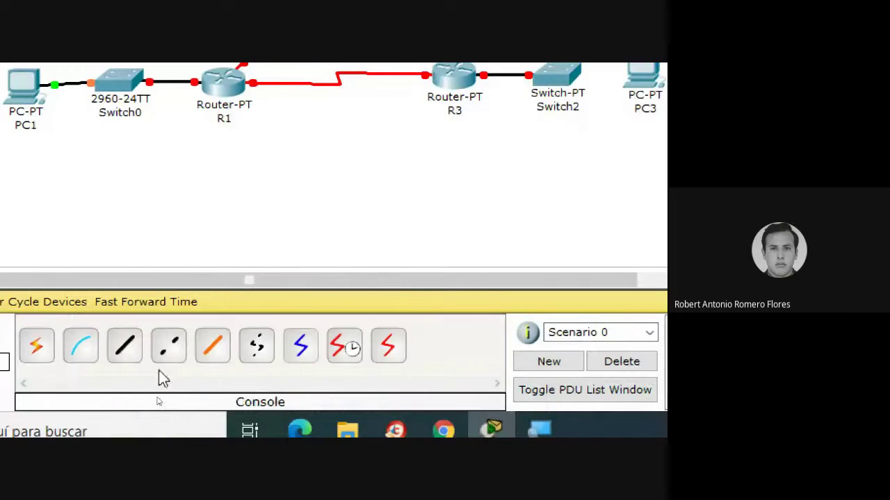
Connect Switch2 to PC3's FastEthernet port with a copper straight-through cable.
{"action": "left_click", "coordinate": [123, 345]}
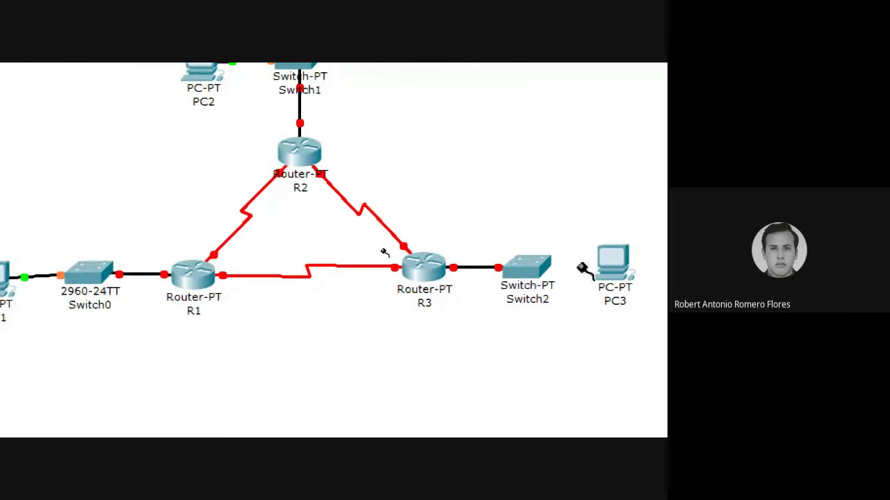
{"action": "left_click", "coordinate": [561, 76]}
{"action": "left_click", "coordinate": [586, 291]}
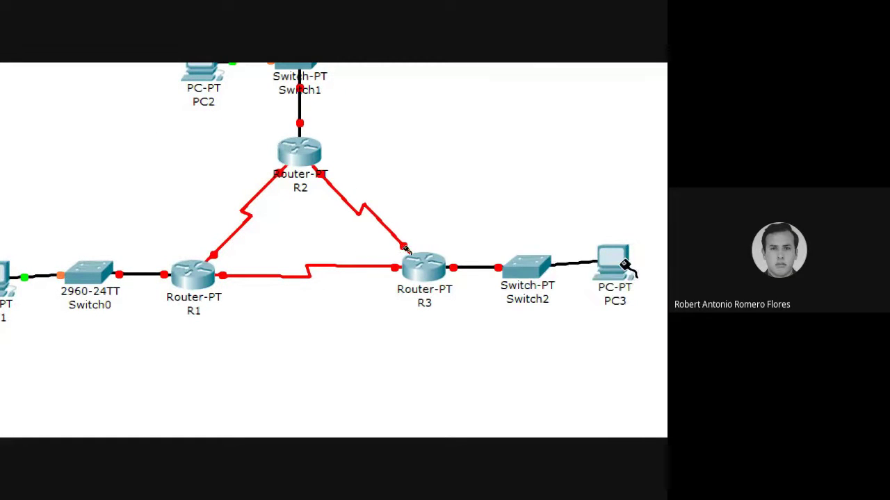
{"action": "left_click", "coordinate": [611, 268]}
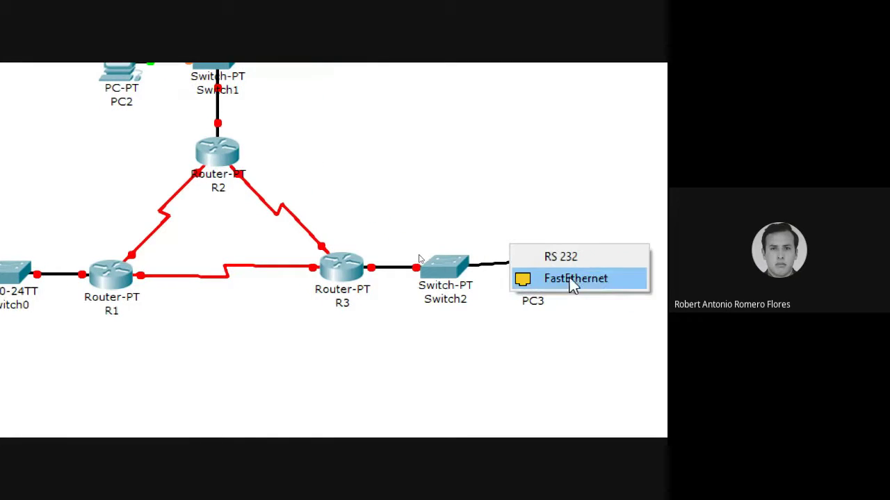
{"action": "left_click", "coordinate": [643, 278]}
Adjust the positions of the PCs so they line up with their switches.
{"action": "left_click_drag", "start_coordinate": [526, 264], "coordinate": [552, 275]}
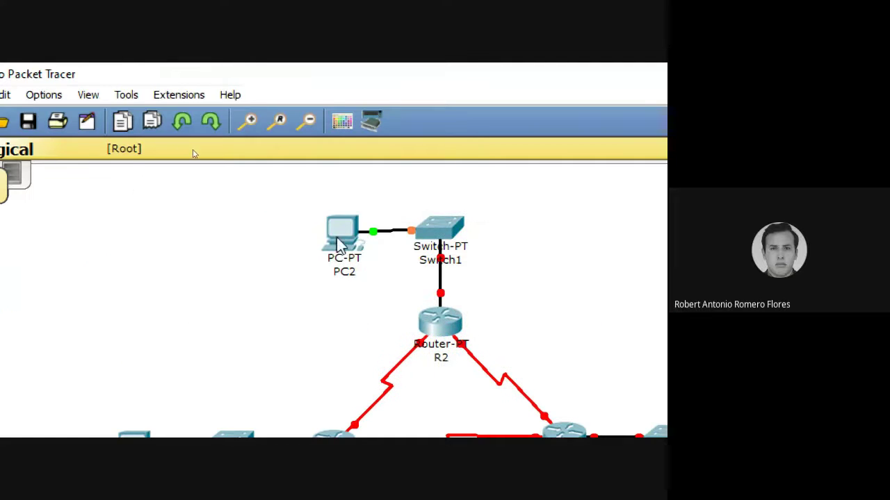
{"action": "left_click_drag", "start_coordinate": [340, 234], "coordinate": [341, 231]}
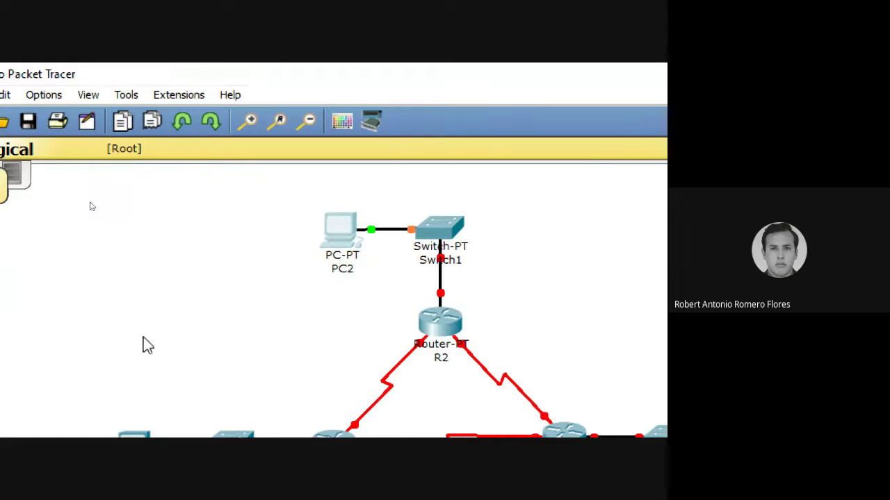
{"action": "left_click_drag", "start_coordinate": [134, 262], "coordinate": [128, 260]}
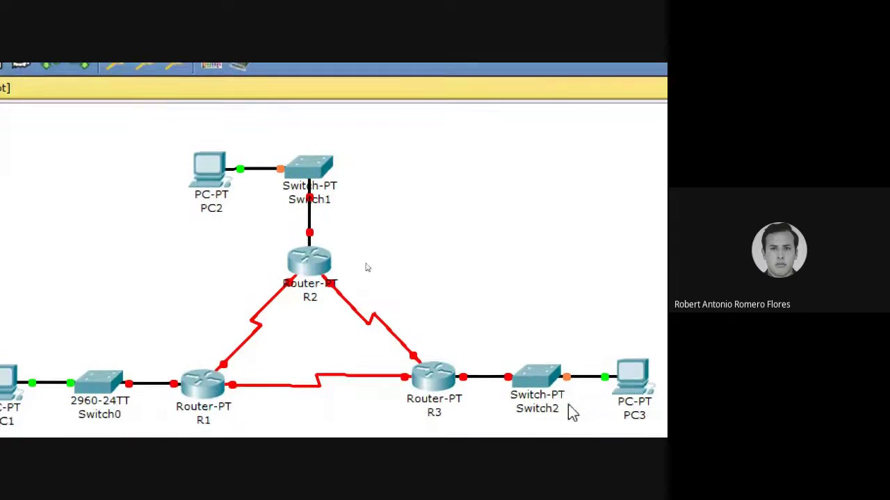
Shift R3 and Switch2 slightly toward R1 and align PC3 with them in a straight row.
{"action": "mouse_move", "coordinate": [134, 392]}
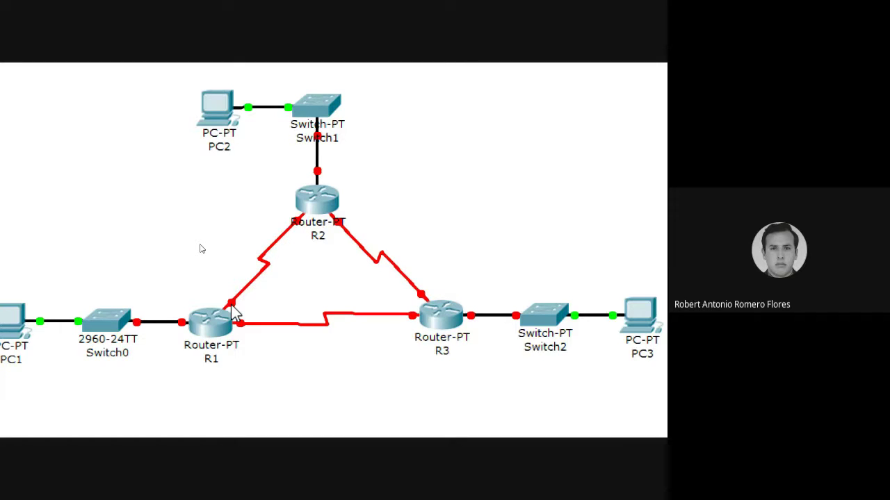
{"action": "left_click_drag", "start_coordinate": [454, 330], "coordinate": [431, 334]}
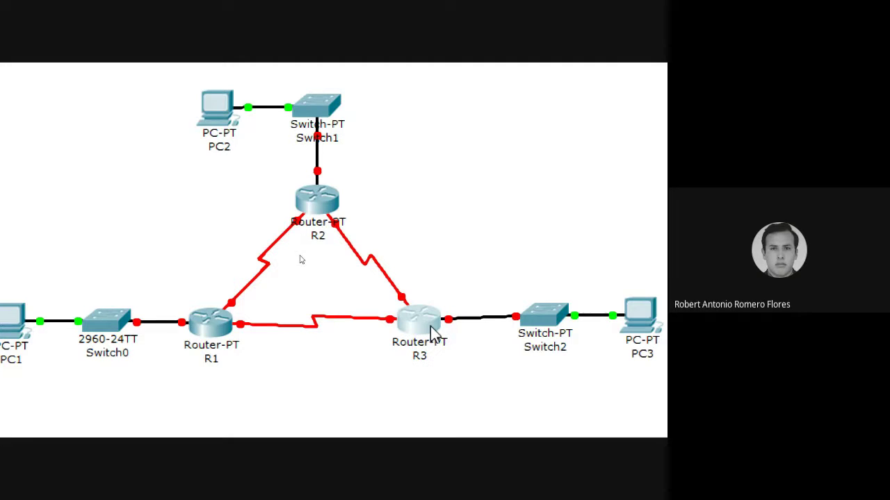
{"action": "left_click_drag", "start_coordinate": [553, 319], "coordinate": [542, 326]}
{"action": "scroll", "coordinate": [559, 321], "scroll_direction": "right", "scroll_amount": 2}
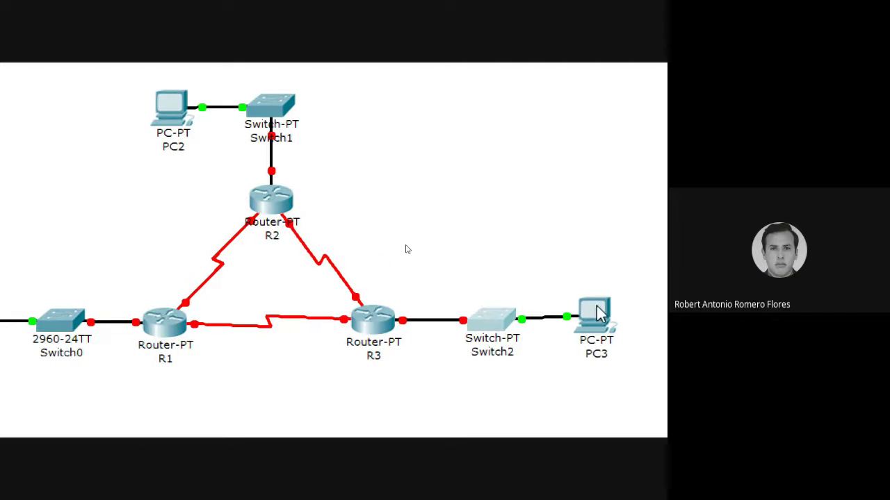
{"action": "left_click_drag", "start_coordinate": [596, 306], "coordinate": [590, 318]}
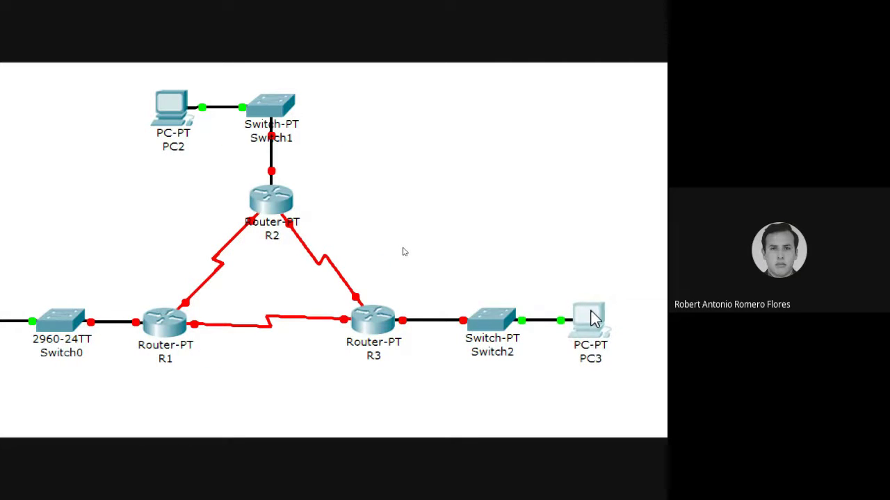
{"action": "scroll", "coordinate": [72, 82], "scroll_direction": "left", "scroll_amount": 5}
{"action": "scroll", "coordinate": [72, 82], "scroll_direction": "up", "scroll_amount": 1}
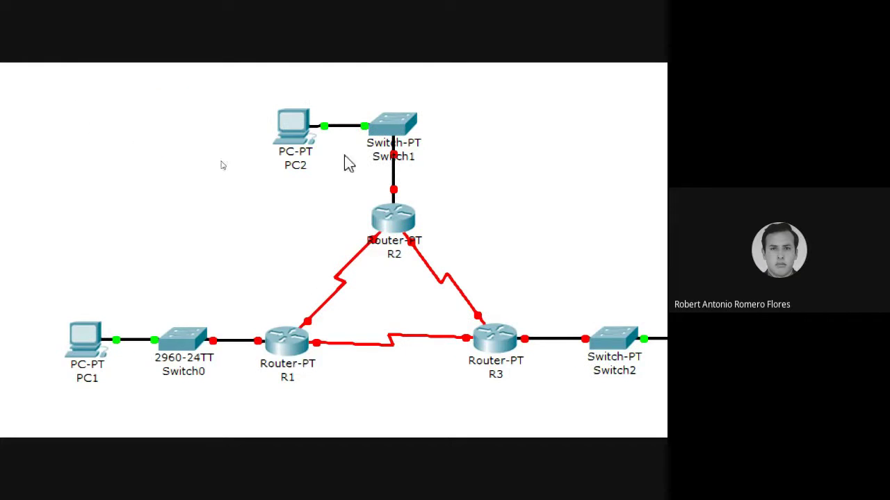
Move R3 closer to R1 and center R2 above the two routers to form a tighter triangle.
{"action": "scroll", "coordinate": [591, 193], "scroll_direction": "right", "scroll_amount": 4}
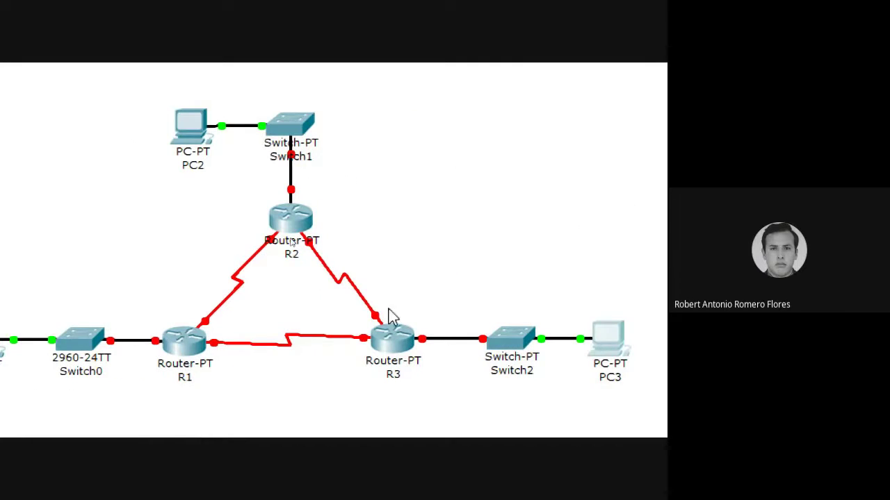
{"action": "left_click_drag", "start_coordinate": [394, 340], "coordinate": [369, 337]}
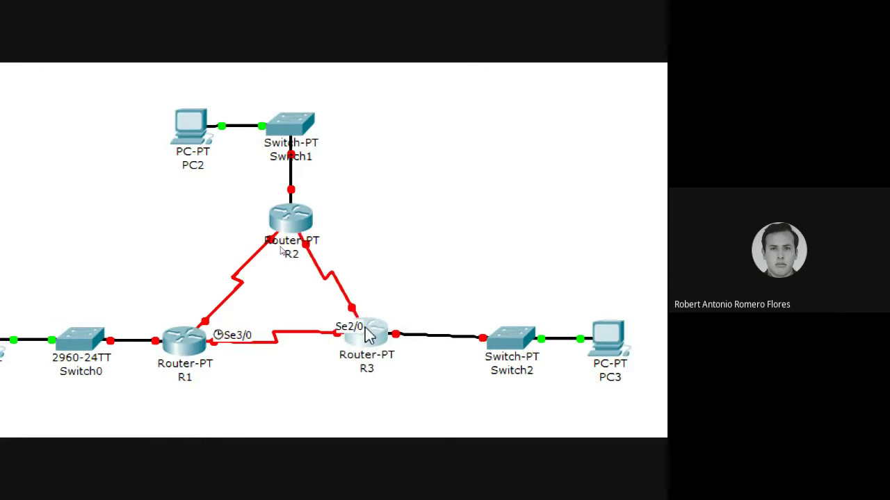
{"action": "left_click_drag", "start_coordinate": [296, 216], "coordinate": [275, 222]}
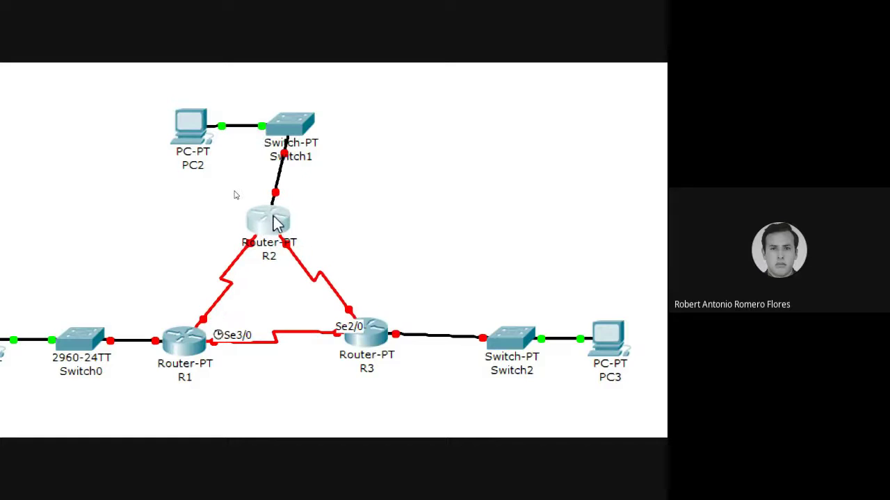
{"action": "left_click_drag", "start_coordinate": [363, 336], "coordinate": [358, 345]}
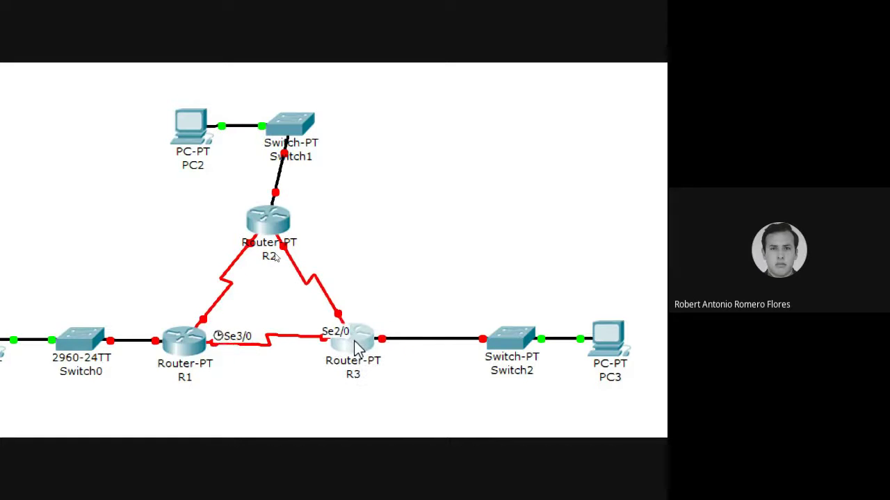
Realign Switch1 and PC2 with R2, and bring Switch2 and PC3 closer to R3.
{"action": "left_click_drag", "start_coordinate": [290, 126], "coordinate": [269, 122]}
{"action": "left_click_drag", "start_coordinate": [181, 124], "coordinate": [153, 127]}
{"action": "left_click_drag", "start_coordinate": [514, 348], "coordinate": [462, 342]}
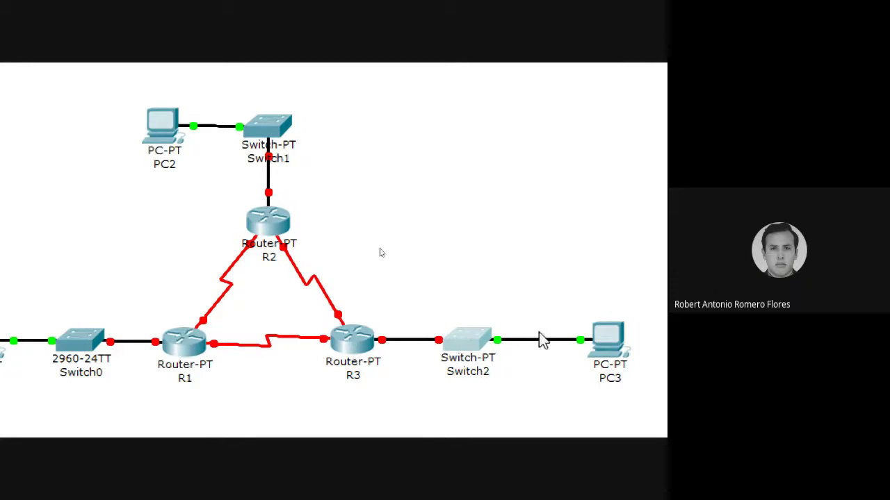
{"action": "left_click_drag", "start_coordinate": [589, 341], "coordinate": [552, 343]}
{"action": "scroll", "coordinate": [10, 300], "scroll_direction": "left", "scroll_amount": 5}
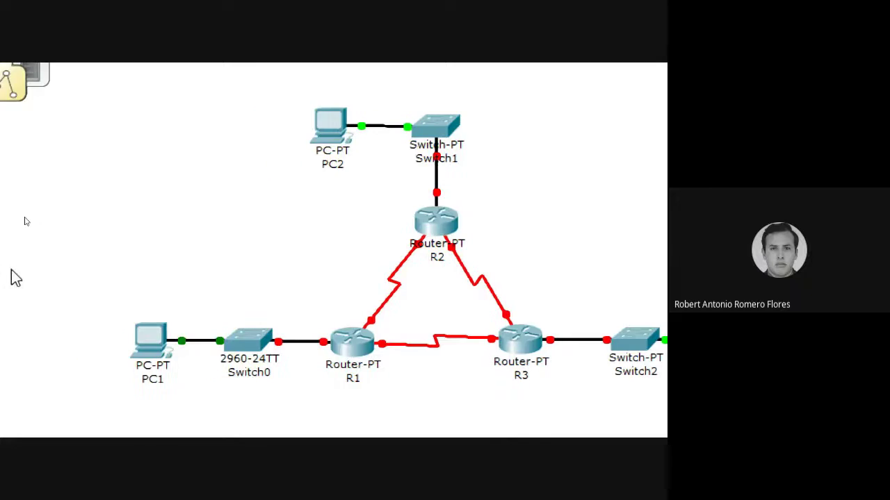
{"action": "scroll", "coordinate": [619, 268], "scroll_direction": "right", "scroll_amount": 4}
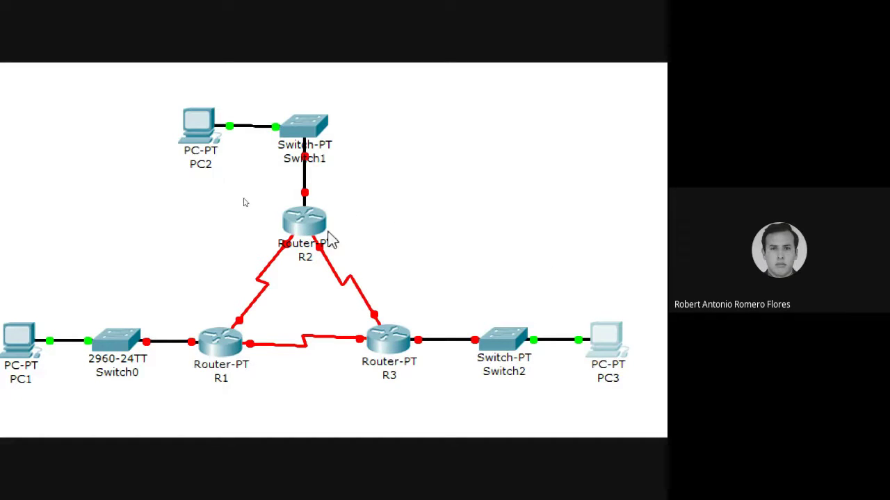
Connect R2 to Serial2/0 on R1 with a Serial DCE cable.
{"action": "mouse_move", "coordinate": [308, 228]}
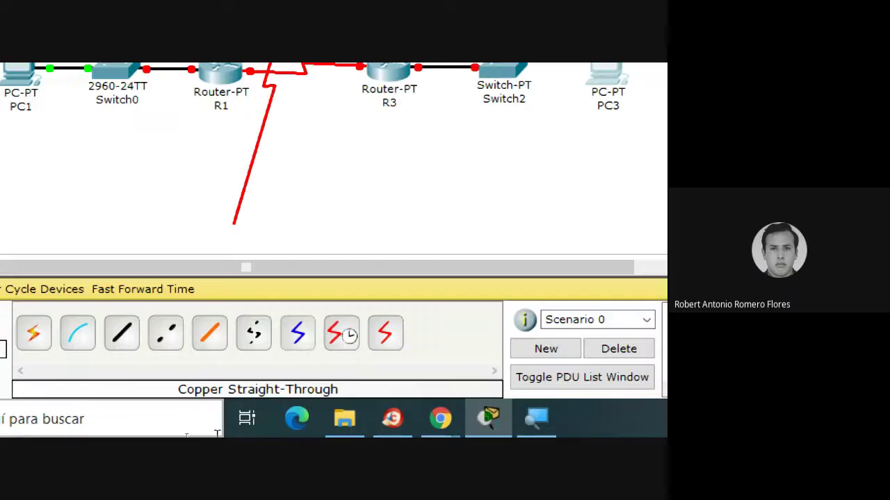
{"action": "left_click", "coordinate": [340, 331]}
{"action": "left_click", "coordinate": [305, 221]}
{"action": "left_click", "coordinate": [222, 280]}
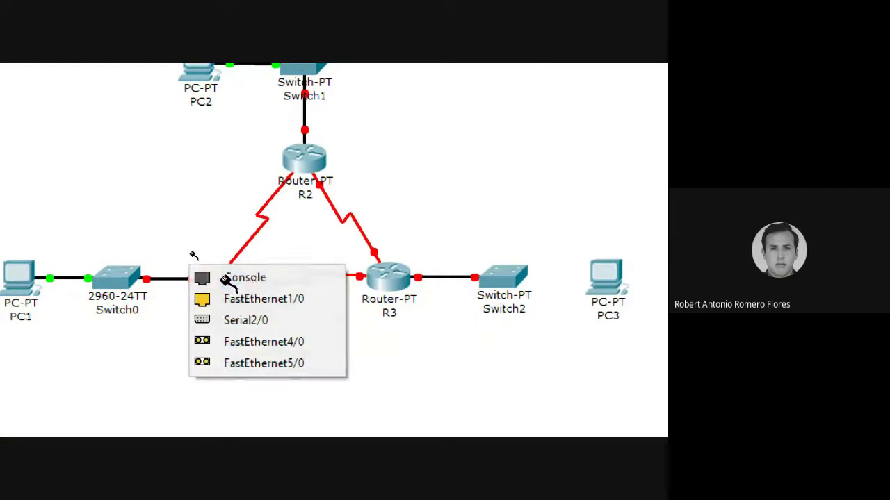
{"action": "left_click", "coordinate": [300, 321]}
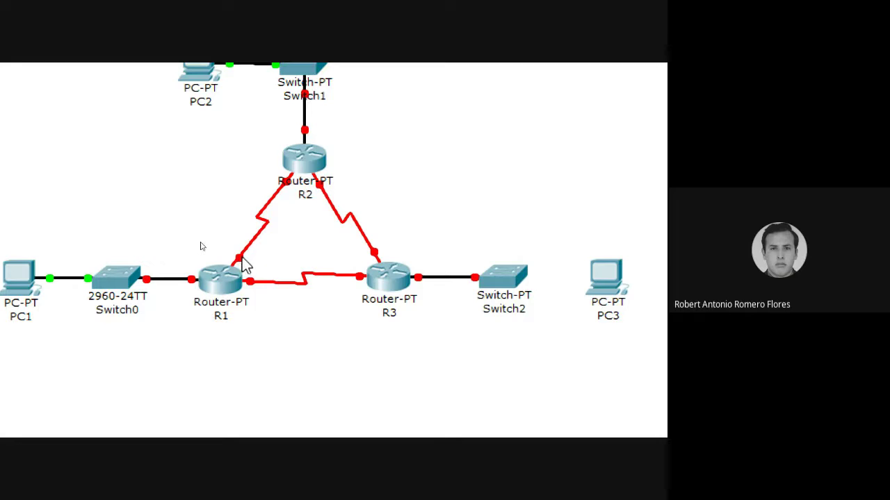
Examine the interface labels on the R1–R2 serial link and the links between the routers and their switches.
{"action": "mouse_move", "coordinate": [240, 266]}
{"action": "mouse_move", "coordinate": [310, 139]}
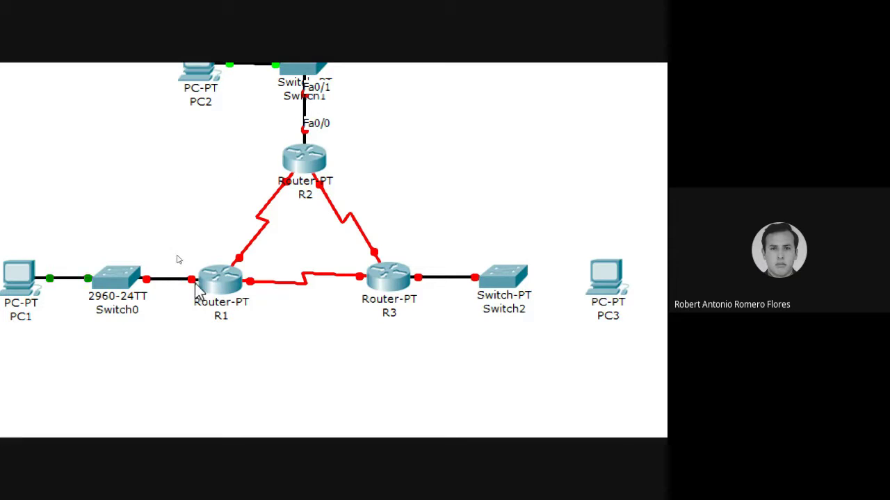
{"action": "mouse_move", "coordinate": [194, 285]}
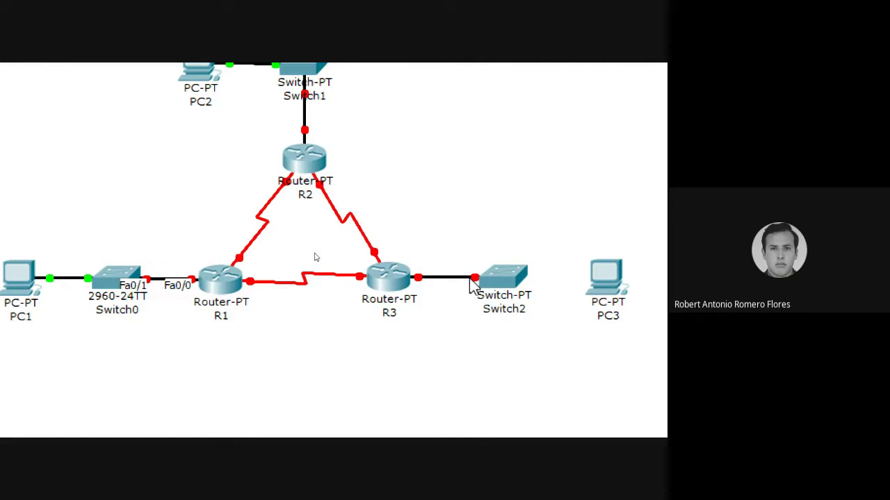
{"action": "mouse_move", "coordinate": [475, 282]}
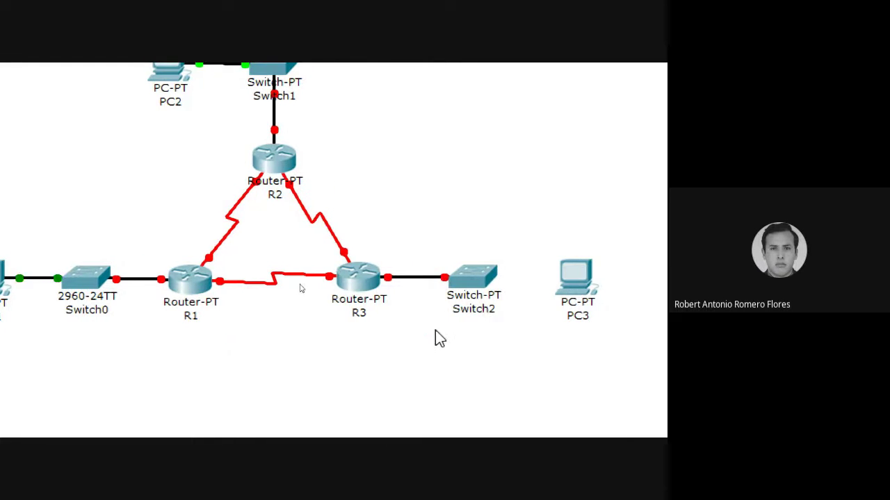
Connect Switch2 to PC3 with a copper straight-through cable.
{"action": "left_click", "coordinate": [252, 405]}
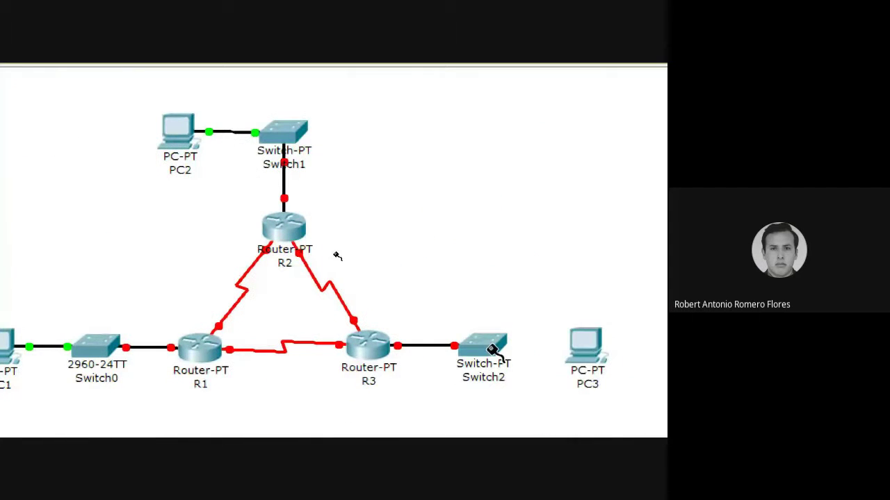
{"action": "left_click", "coordinate": [650, 389]}
{"action": "left_click", "coordinate": [565, 347]}
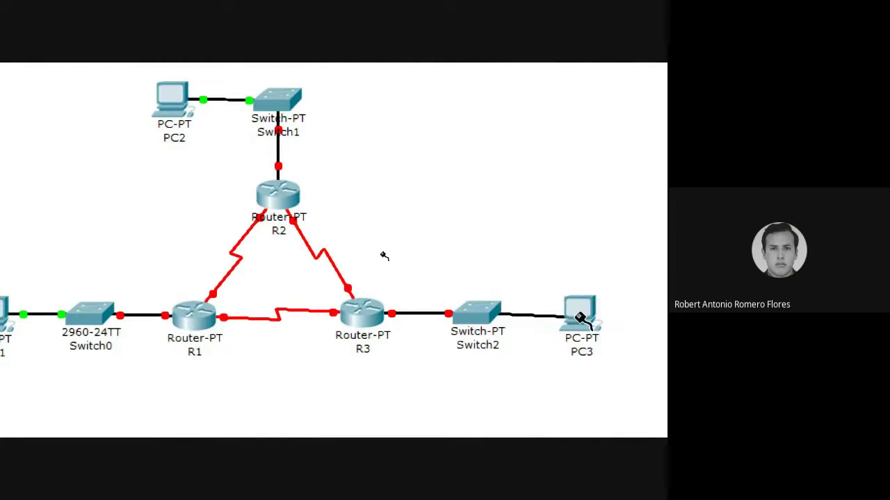
{"action": "left_click", "coordinate": [578, 314]}
{"action": "left_click", "coordinate": [625, 338]}
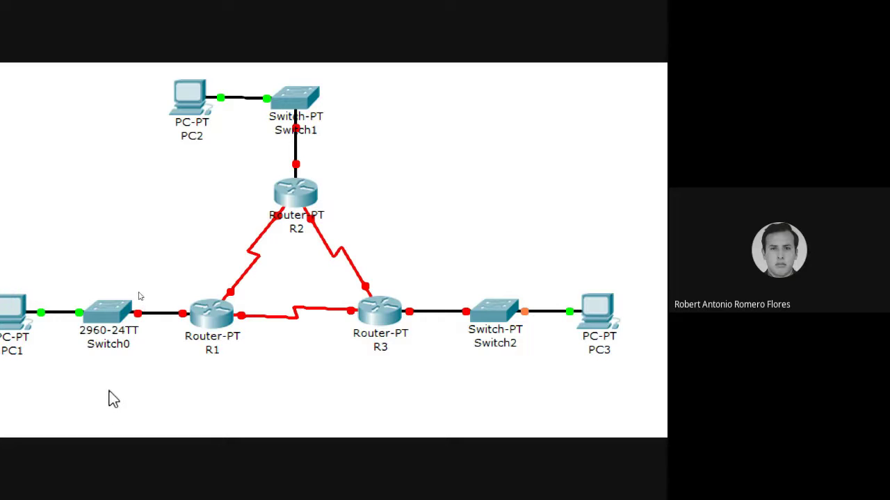
Start a command-line session on router R1 and enter privileged EXEC mode with the enable command.
{"action": "mouse_move", "coordinate": [224, 325]}
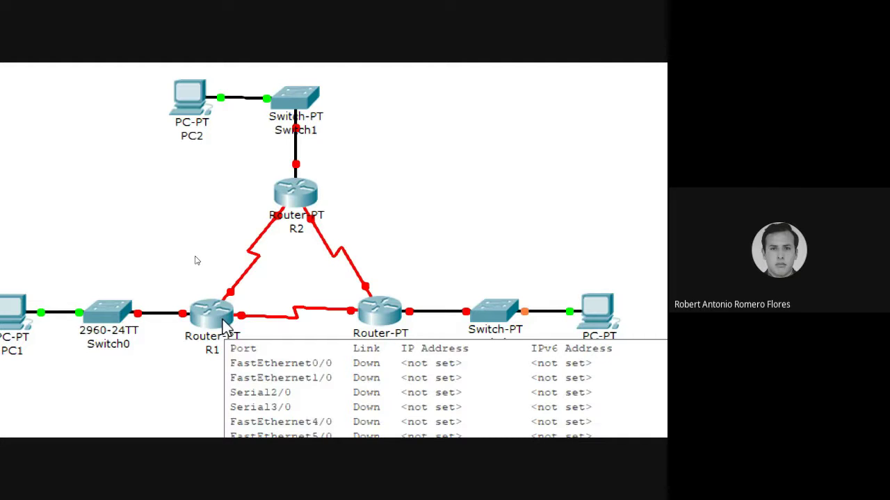
{"action": "left_click", "coordinate": [216, 316]}
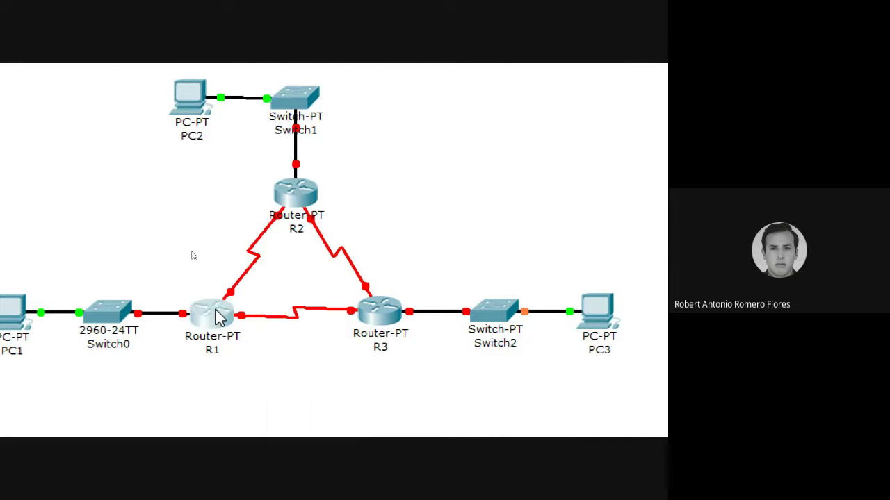
{"action": "left_click", "coordinate": [77, 134]}
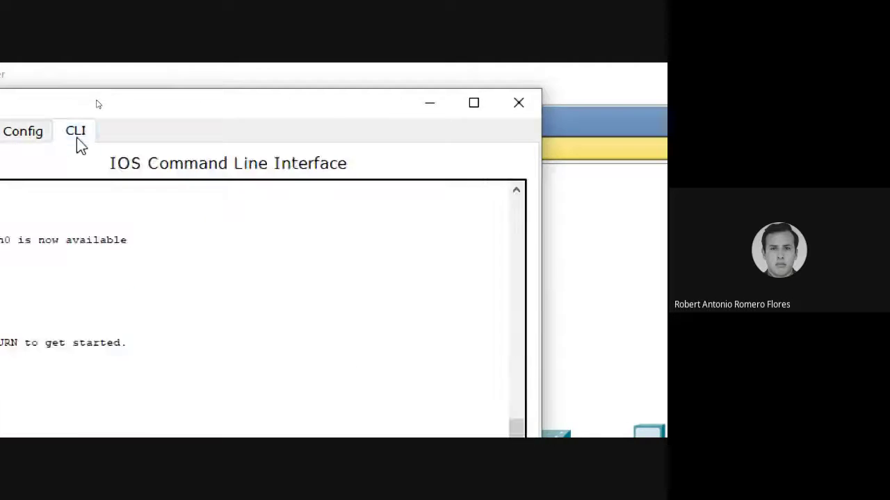
{"action": "key", "text": "Return"}
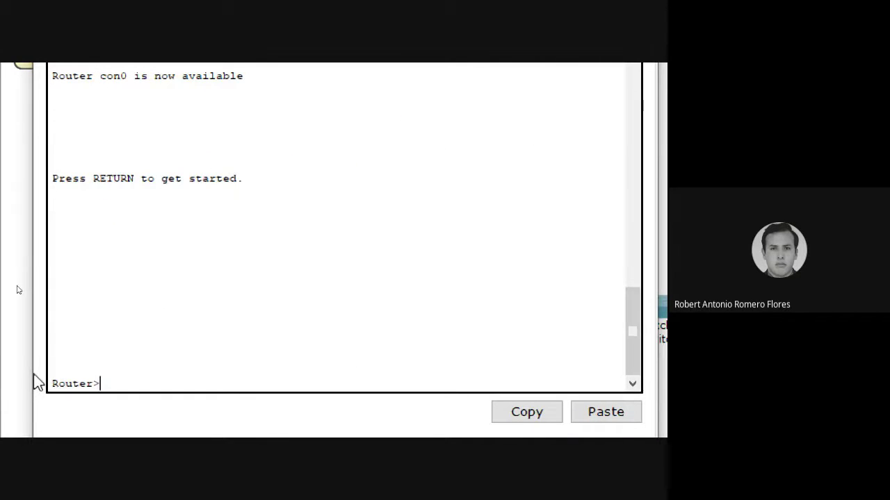
{"action": "type", "text": "enable"}
{"action": "key", "text": "Return"}
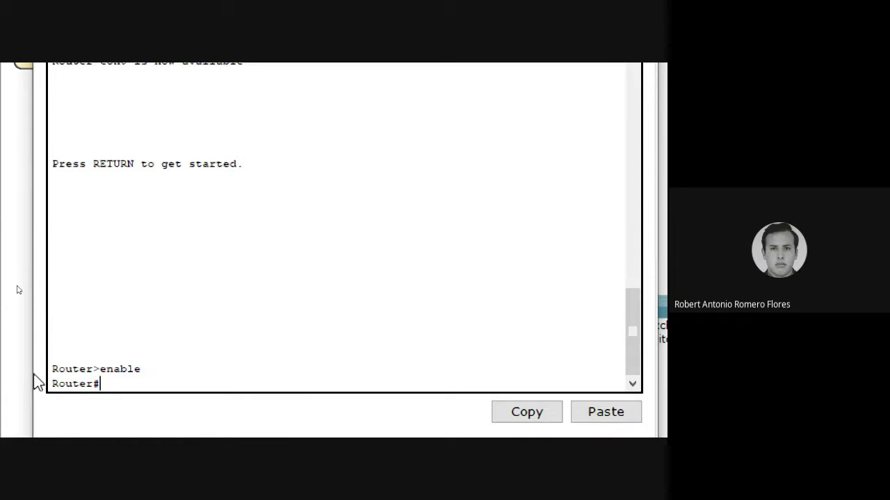
Enter an arbitrary word as a command on R1 to demonstrate the router's domain-name lookup.
{"action": "type", "text": "robert"}
{"action": "key", "text": "Return"}
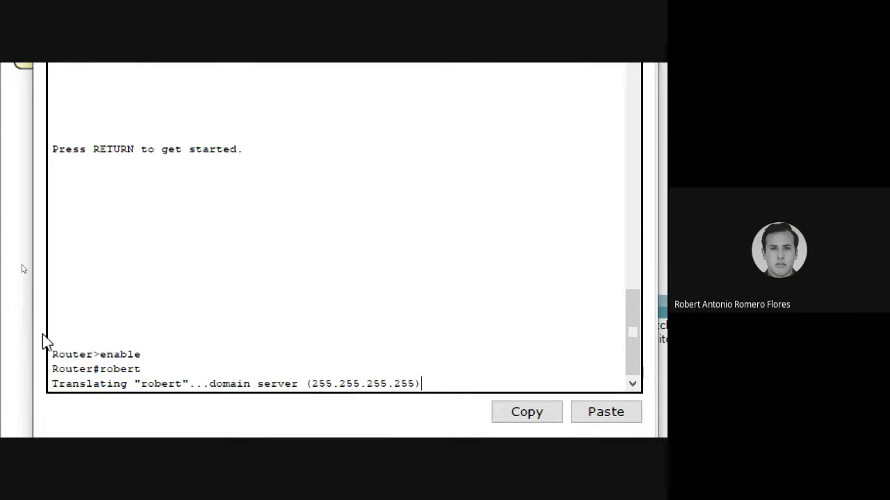
{"action": "left_click_drag", "start_coordinate": [425, 383], "coordinate": [16, 384]}
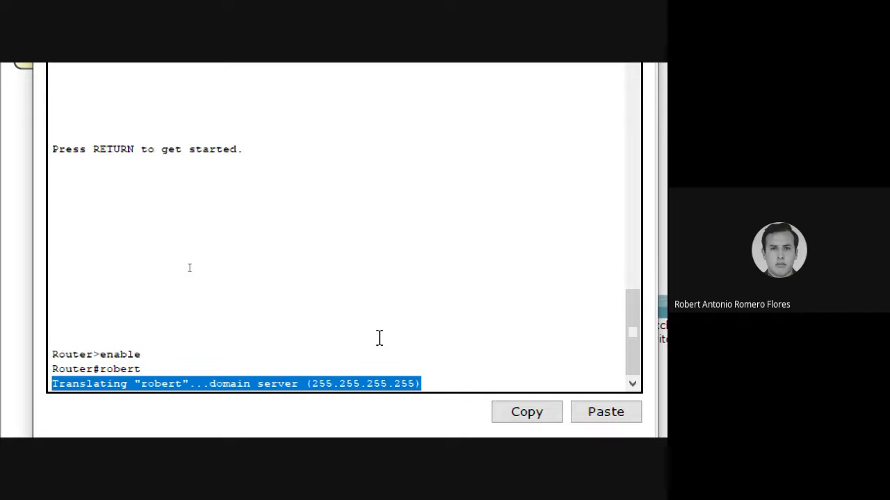
{"action": "left_click", "coordinate": [451, 381]}
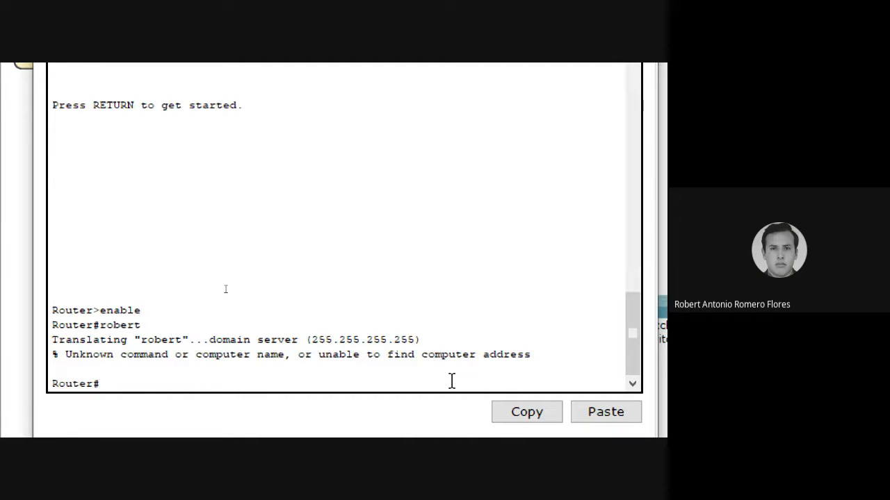
Enter global configuration mode with config t and disable name resolution with no ip domain-lookup.
{"action": "type", "text": "config t"}
{"action": "key", "text": "Return"}
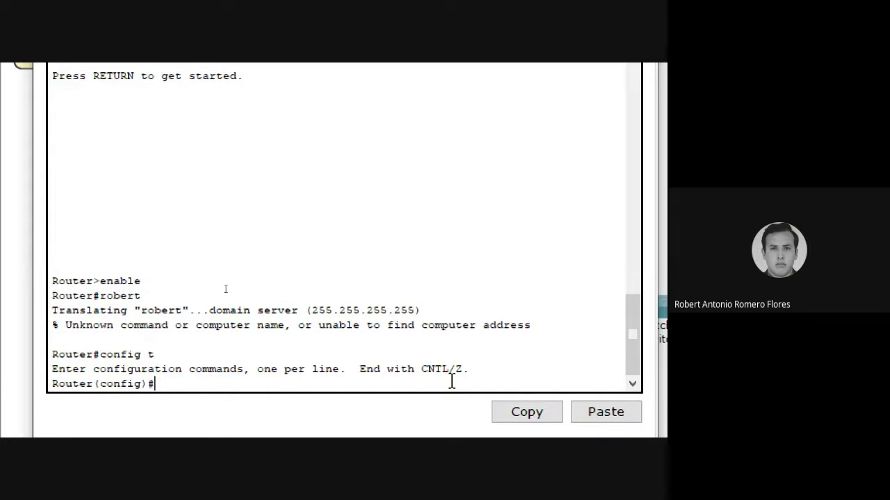
{"action": "type", "text": "no ip domain-looku"}
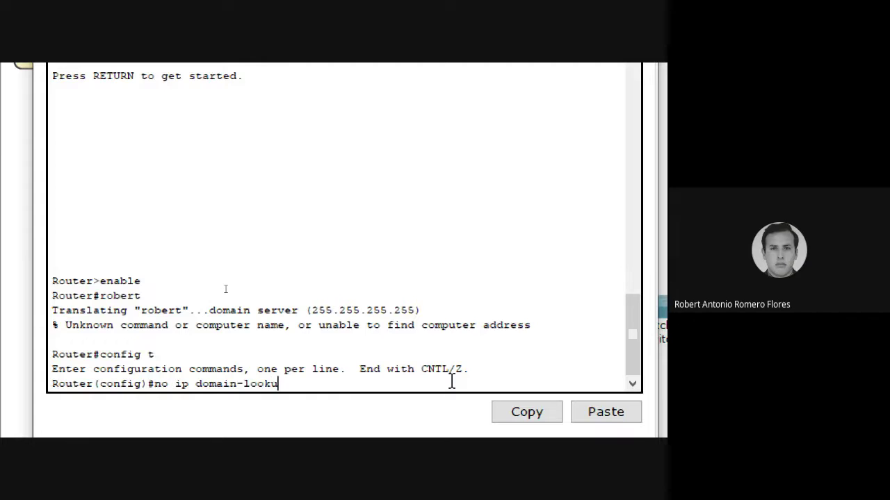
{"action": "type", "text": "p"}
{"action": "key", "text": "Return"}
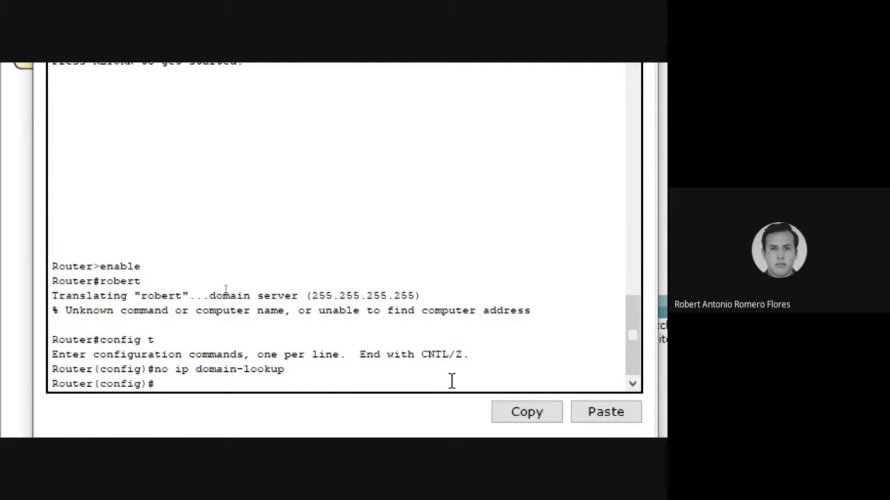
Set the router's hostname to R1 and exit global configuration mode.
{"action": "type", "text": "hostname R1"}
{"action": "key", "text": "Return"}
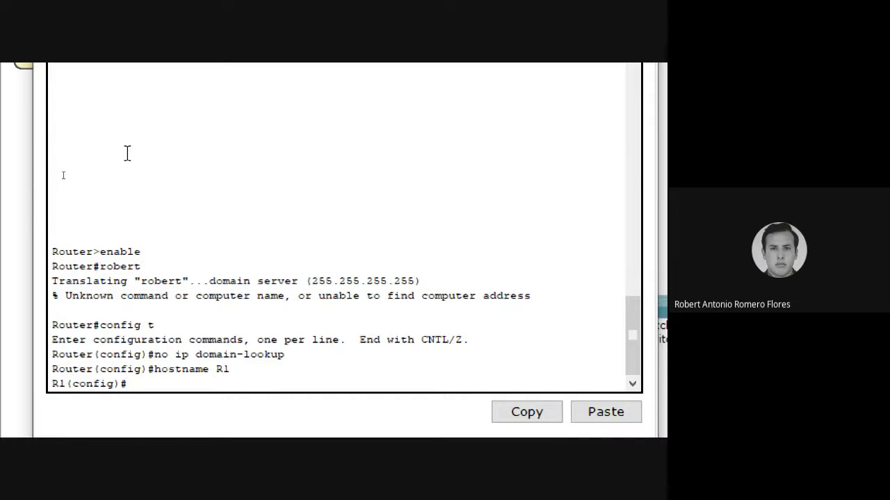
{"action": "type", "text": "exit"}
{"action": "key", "text": "Return"}
{"action": "key", "text": "Return"}
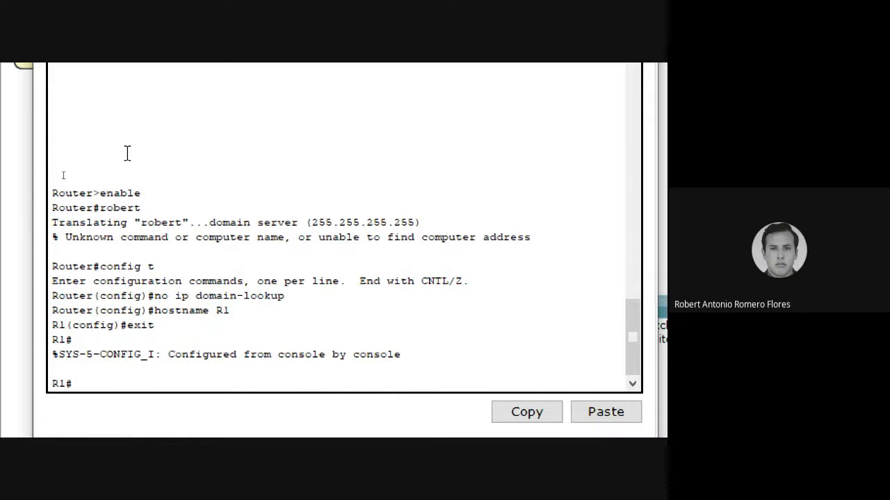
Run show int on R1 and highlight that command at the beginning of its output.
{"action": "type", "text": "show int"}
{"action": "key", "text": "Return"}
{"action": "scroll", "coordinate": [119, 139], "scroll_direction": "up", "scroll_amount": 3}
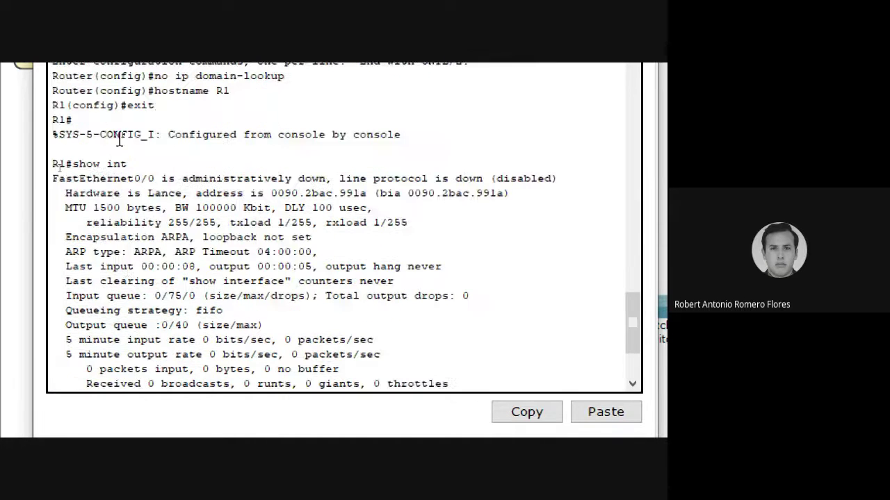
{"action": "left_click_drag", "start_coordinate": [143, 165], "coordinate": [33, 162]}
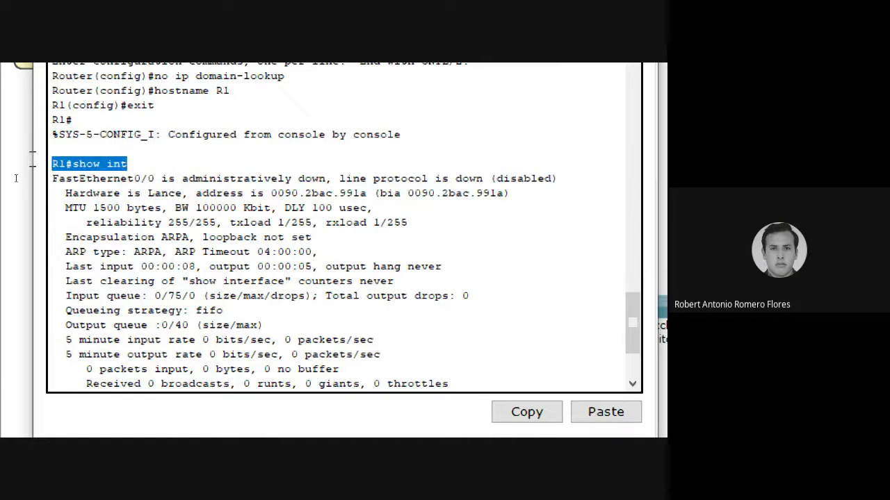
Review the config t, no ip domain-lookup and hostname R1 commands in the console history.
{"action": "scroll", "coordinate": [326, 165], "scroll_direction": "up", "scroll_amount": 2}
{"action": "left_click", "coordinate": [236, 151]}
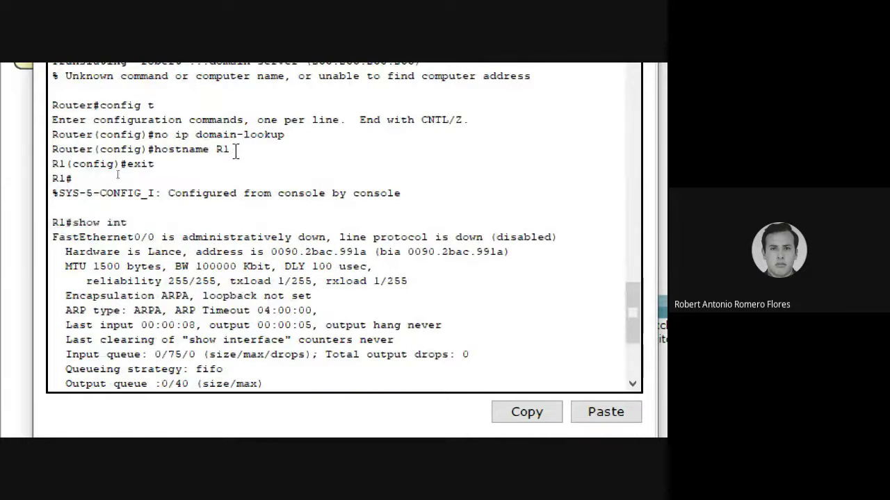
{"action": "left_click_drag", "start_coordinate": [162, 105], "coordinate": [52, 90]}
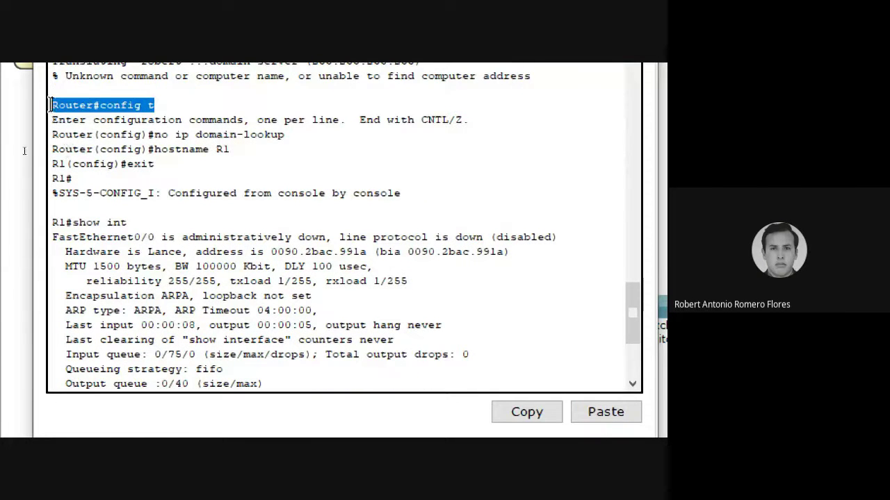
{"action": "left_click", "coordinate": [272, 134]}
{"action": "left_click_drag", "start_coordinate": [288, 135], "coordinate": [52, 124]}
{"action": "left_click", "coordinate": [234, 143]}
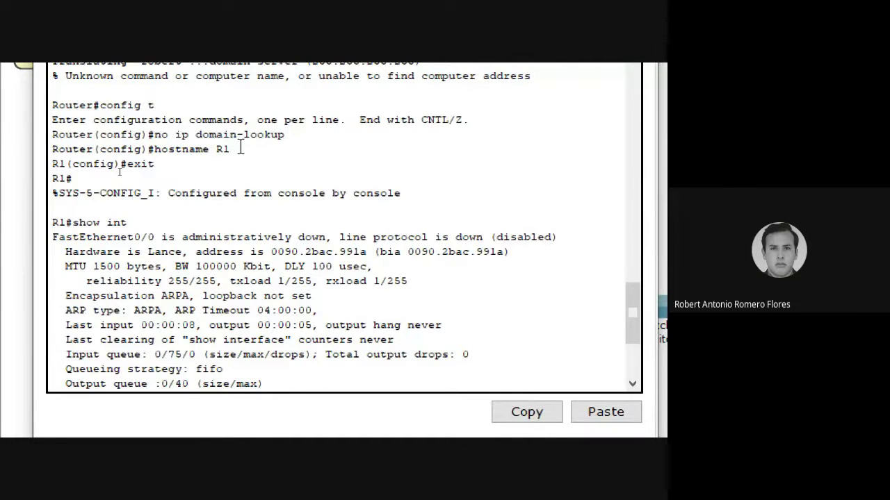
{"action": "left_click_drag", "start_coordinate": [251, 150], "coordinate": [53, 149]}
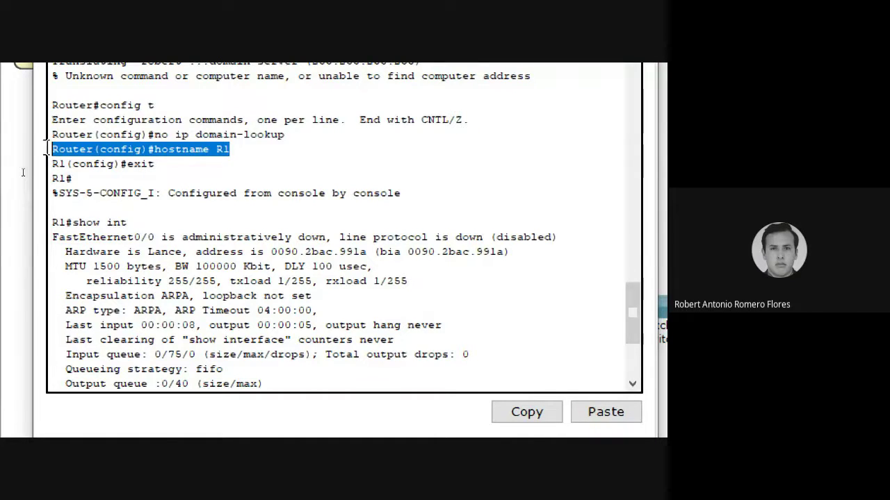
{"action": "left_click", "coordinate": [232, 168]}
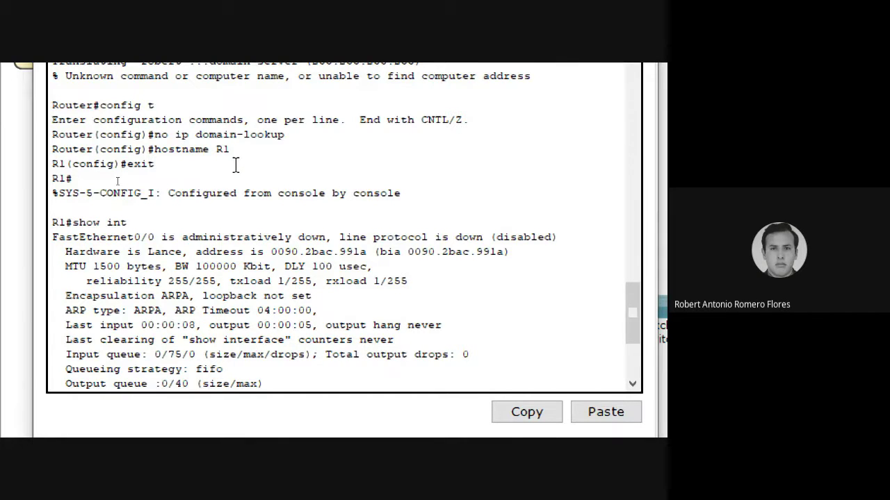
{"action": "scroll", "coordinate": [235, 165], "scroll_direction": "down", "scroll_amount": 1}
{"action": "scroll", "coordinate": [236, 164], "scroll_direction": "up", "scroll_amount": 1}
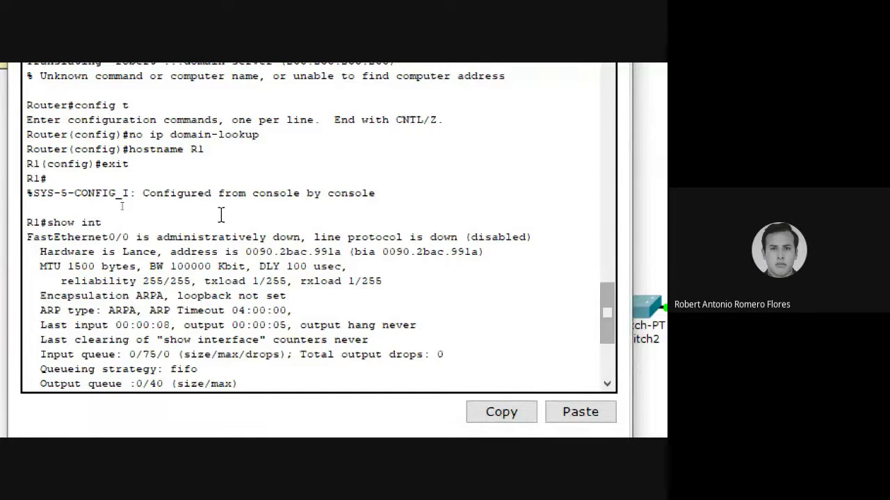
Compare the hostname R1 command with the router prompts on the lines that follow it.
{"action": "left_click", "coordinate": [223, 151]}
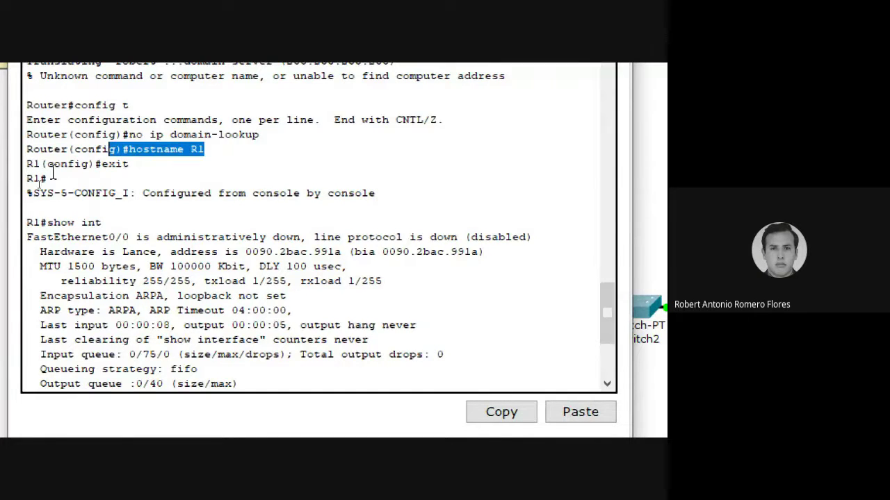
{"action": "left_click_drag", "start_coordinate": [40, 164], "coordinate": [10, 161]}
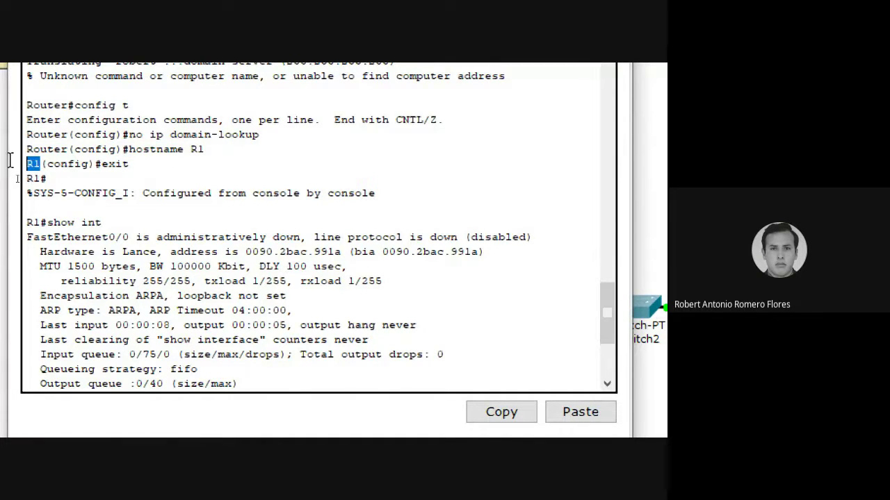
{"action": "left_click", "coordinate": [103, 219]}
{"action": "triple_click", "coordinate": [105, 221]}
{"action": "left_click", "coordinate": [142, 217]}
{"action": "left_click_drag", "start_coordinate": [43, 218], "coordinate": [27, 221]}
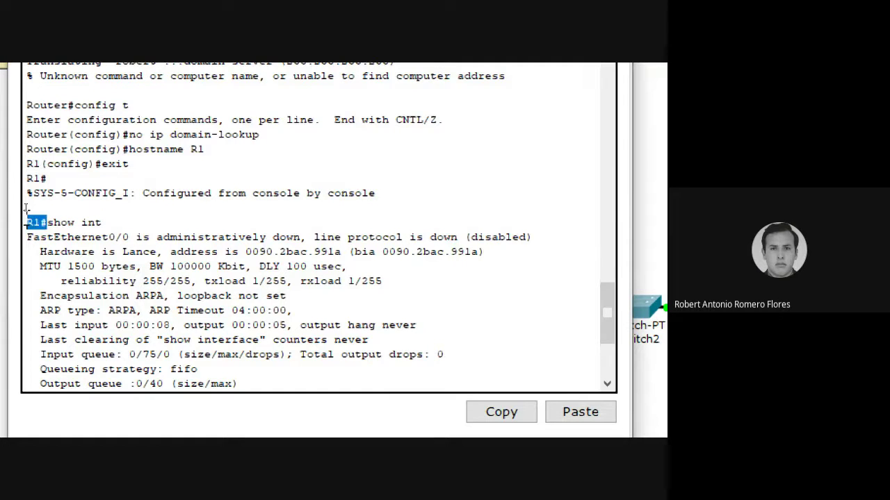
{"action": "left_click", "coordinate": [129, 223]}
Page through the show int output from the FastEthernet0/0 section through FastEthernet1/0 to the start of Serial2/0.
{"action": "scroll", "coordinate": [156, 233], "scroll_direction": "down", "scroll_amount": 1}
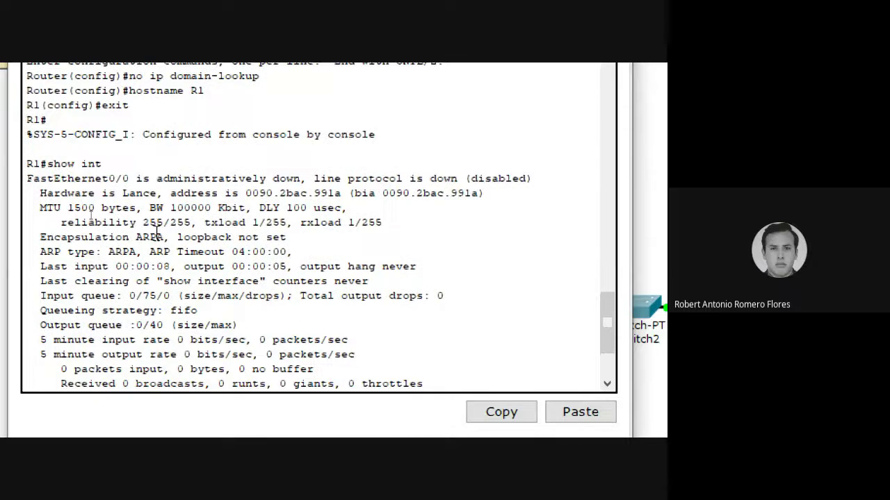
{"action": "scroll", "coordinate": [157, 233], "scroll_direction": "down", "scroll_amount": 2}
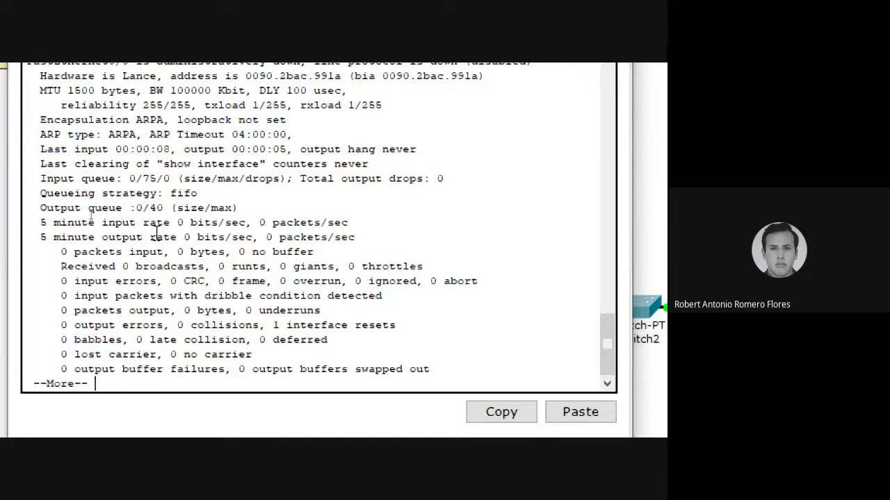
{"action": "key", "text": "Return"}
{"action": "key", "text": "Return"}
{"action": "key", "text": "Return"}
{"action": "key", "text": "Return"}
{"action": "key", "text": "Return"}
{"action": "key", "text": "Return"}
{"action": "key", "text": "Return"}
{"action": "key", "text": "Return"}
{"action": "key", "text": "Return"}
{"action": "key", "text": "Return"}
{"action": "key", "text": "Return"}
{"action": "key", "text": "Return"}
{"action": "key", "text": "Return"}
{"action": "key", "text": "Return"}
{"action": "key", "text": "Return"}
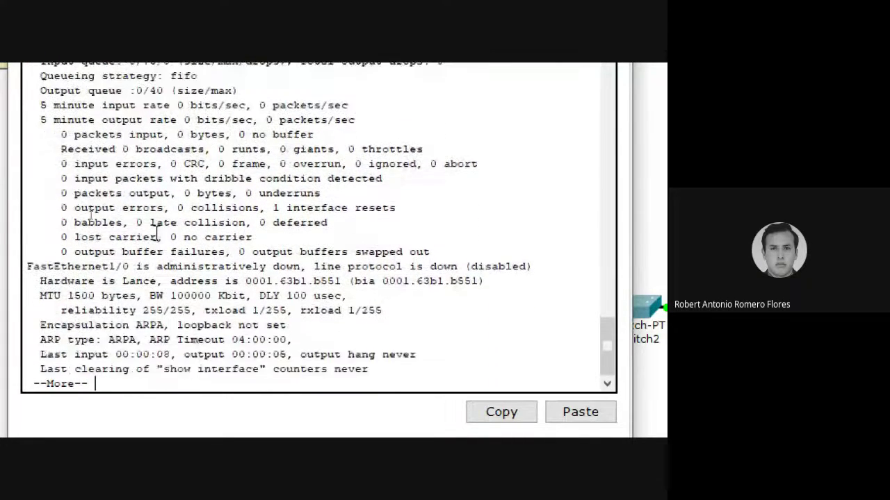
{"action": "key", "text": "Return"}
{"action": "key", "text": "Return"}
{"action": "key", "text": "Return"}
{"action": "key", "text": "Return"}
{"action": "key", "text": "Return"}
{"action": "key", "text": "Return"}
{"action": "key", "text": "Return"}
{"action": "key", "text": "Return"}
{"action": "key", "text": "Return"}
{"action": "key", "text": "Return"}
{"action": "key", "text": "Return"}
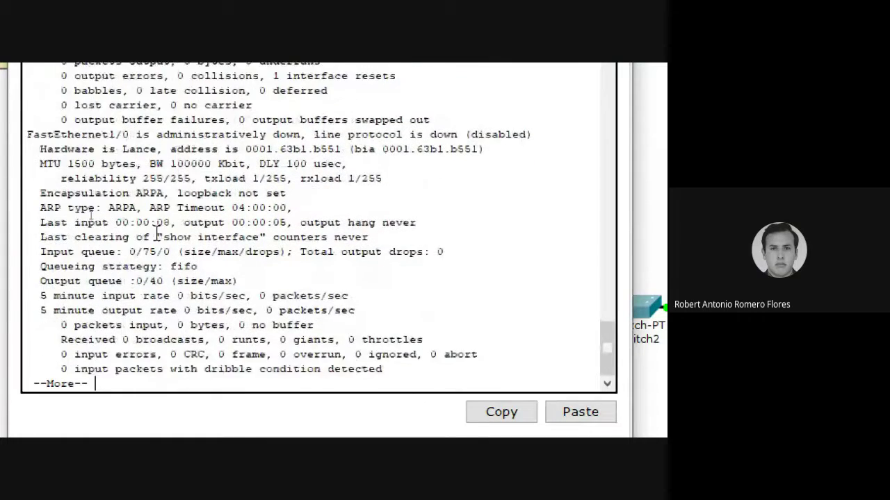
{"action": "key", "text": "Return"}
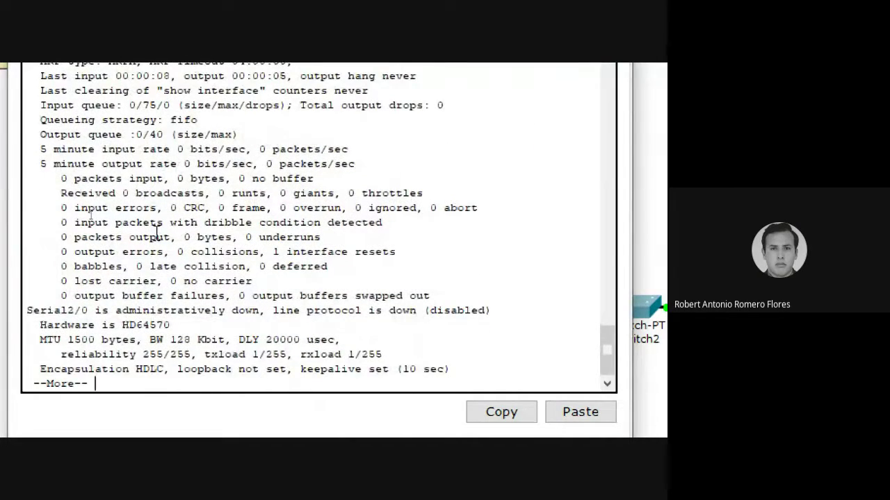
Examine the Serial2/0 section of the interface output and continue to the Serial3/0 section.
{"action": "key", "text": "Return"}
{"action": "key", "text": "Return"}
{"action": "key", "text": "Return"}
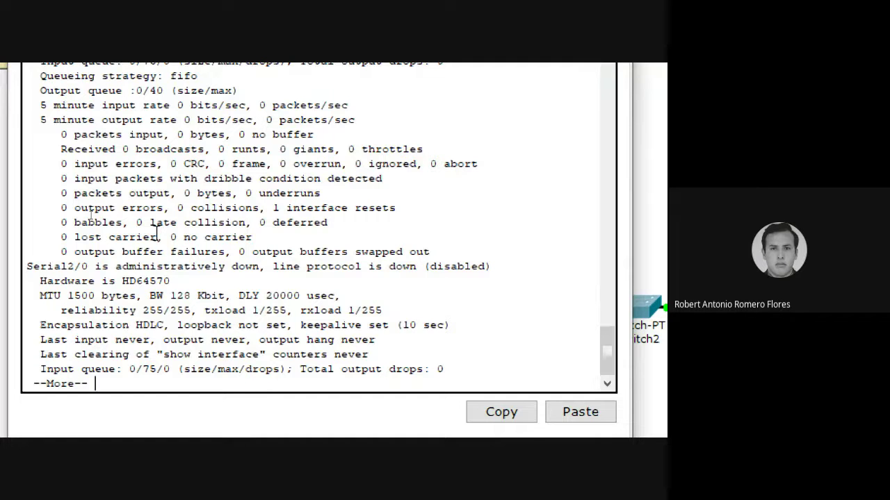
{"action": "key", "text": "Return"}
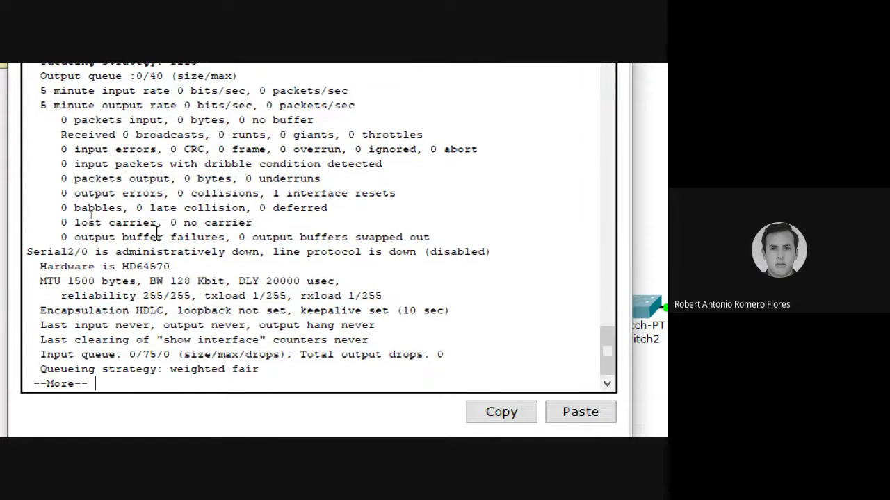
{"action": "key", "text": "Return"}
{"action": "key", "text": "Return"}
{"action": "key", "text": "Return"}
{"action": "key", "text": "Return"}
{"action": "key", "text": "Return"}
{"action": "key", "text": "Return"}
{"action": "key", "text": "Return"}
{"action": "key", "text": "Return"}
{"action": "key", "text": "Return"}
{"action": "key", "text": "Return"}
{"action": "key", "text": "Return"}
{"action": "key", "text": "Return"}
{"action": "key", "text": "Return"}
{"action": "key", "text": "Return"}
{"action": "key", "text": "Return"}
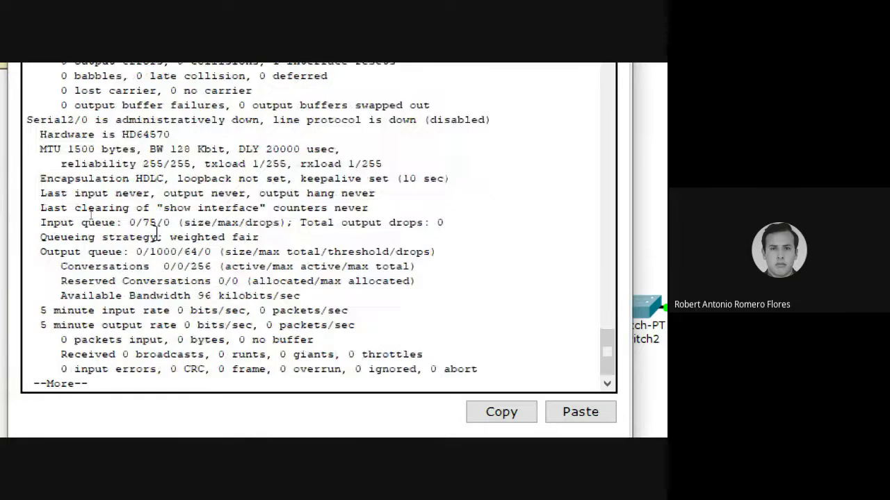
{"action": "key", "text": "Return"}
{"action": "key", "text": "Return"}
{"action": "key", "text": "Return"}
{"action": "key", "text": "Return"}
{"action": "key", "text": "Return"}
{"action": "key", "text": "Return"}
{"action": "key", "text": "Return"}
{"action": "key", "text": "Return"}
{"action": "key", "text": "Return"}
{"action": "key", "text": "Return"}
{"action": "key", "text": "Return"}
{"action": "key", "text": "Return"}
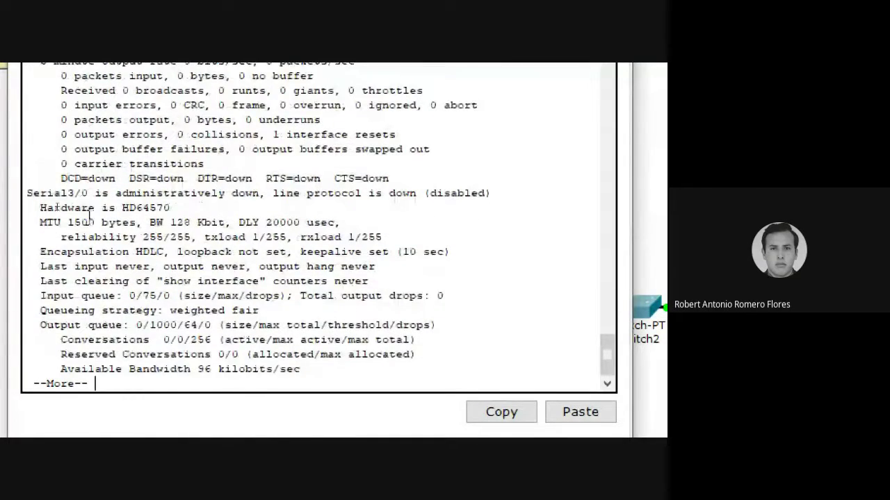
Highlight the Serial3/0 interface name and read through its details up to the FastEthernet4/0 section.
{"action": "left_click_drag", "start_coordinate": [88, 192], "coordinate": [21, 181]}
{"action": "left_click", "coordinate": [91, 195]}
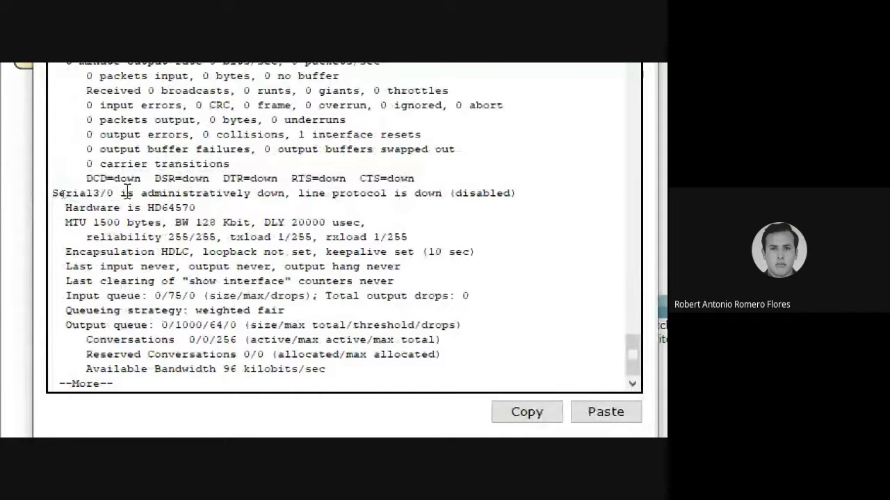
{"action": "double_click", "coordinate": [83, 193]}
{"action": "key", "text": "Return"}
{"action": "key", "text": "Return"}
{"action": "key", "text": "Return"}
{"action": "key", "text": "Return"}
{"action": "key", "text": "Return"}
{"action": "key", "text": "Return"}
{"action": "key", "text": "Return"}
{"action": "key", "text": "Return"}
{"action": "key", "text": "Return"}
{"action": "key", "text": "Return"}
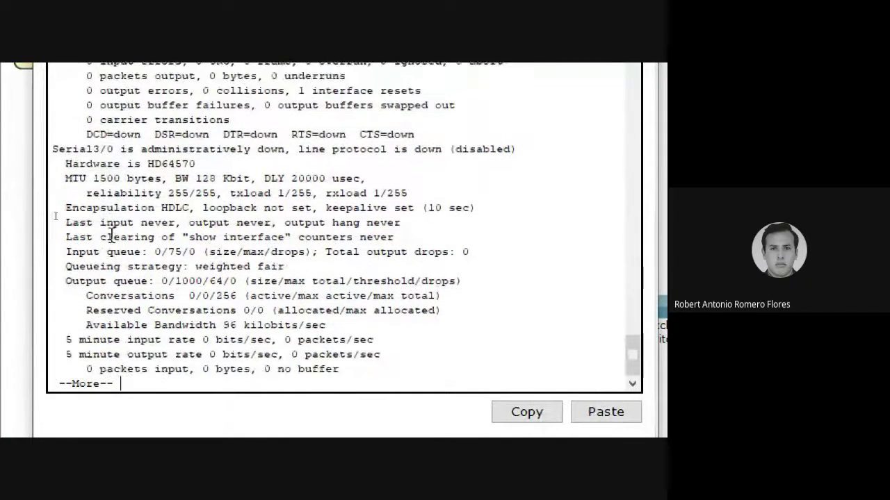
{"action": "key", "text": "Return"}
{"action": "key", "text": "Return"}
{"action": "key", "text": "Return"}
{"action": "key", "text": "Return"}
{"action": "key", "text": "Return"}
{"action": "key", "text": "Return"}
{"action": "key", "text": "Return"}
{"action": "key", "text": "Return"}
{"action": "key", "text": "Return"}
{"action": "key", "text": "Return"}
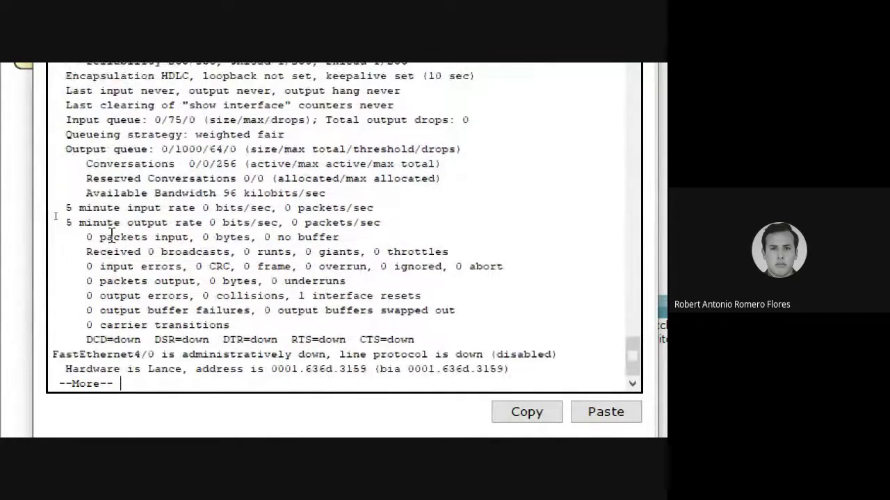
Page through the FastEthernet4/0 details to the end of the interface output and return to the R1 prompt.
{"action": "key", "text": "Return"}
{"action": "key", "text": "Return"}
{"action": "key", "text": "Return"}
{"action": "key", "text": "Return"}
{"action": "key", "text": "Return"}
{"action": "key", "text": "Return"}
{"action": "key", "text": "Return"}
{"action": "key", "text": "Return"}
{"action": "key", "text": "Return"}
{"action": "key", "text": "Return"}
{"action": "key", "text": "Return"}
{"action": "key", "text": "Return"}
{"action": "key", "text": "Return"}
{"action": "key", "text": "Return"}
{"action": "key", "text": "Return"}
{"action": "key", "text": "Return"}
{"action": "key", "text": "Return"}
{"action": "key", "text": "Return"}
{"action": "key", "text": "Return"}
{"action": "key", "text": "Return"}
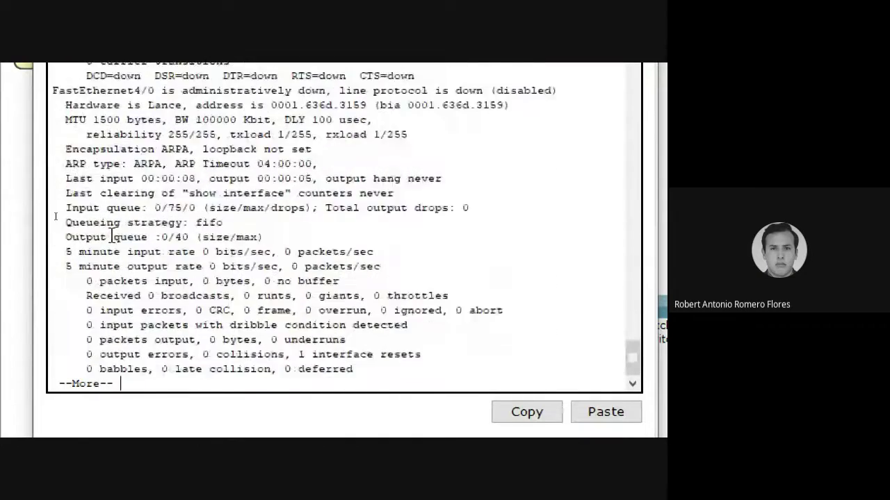
{"action": "key", "text": "Return"}
{"action": "key", "text": "Return"}
{"action": "key", "text": "Return"}
{"action": "key", "text": "Return"}
{"action": "key", "text": "Return"}
{"action": "key", "text": "Return"}
{"action": "key", "text": "Return"}
{"action": "key", "text": "Return"}
{"action": "key", "text": "Return"}
{"action": "key", "text": "Return"}
{"action": "key", "text": "Return"}
{"action": "key", "text": "Return"}
{"action": "key", "text": "Return"}
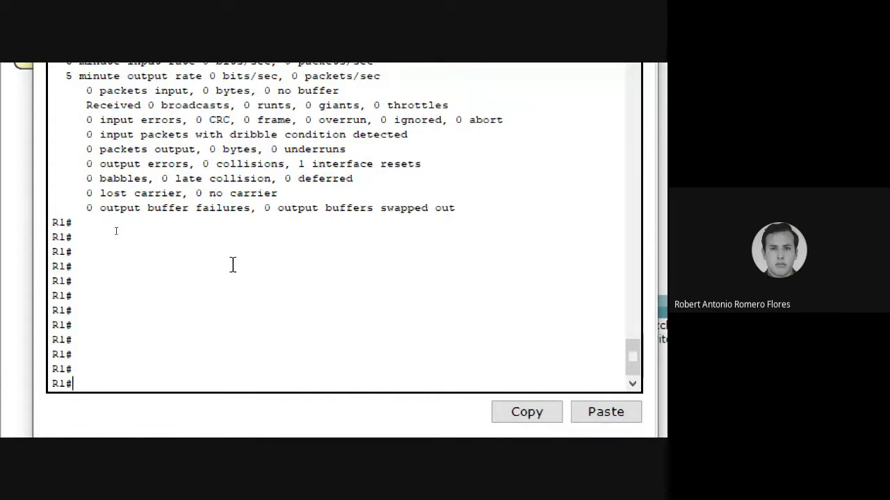
In global configuration mode, assign interface fa0/0 the address 172.16.1.17 with mask 255.255.255.240 and exit the interface.
{"action": "type", "text": "config t"}
{"action": "key", "text": "Return"}
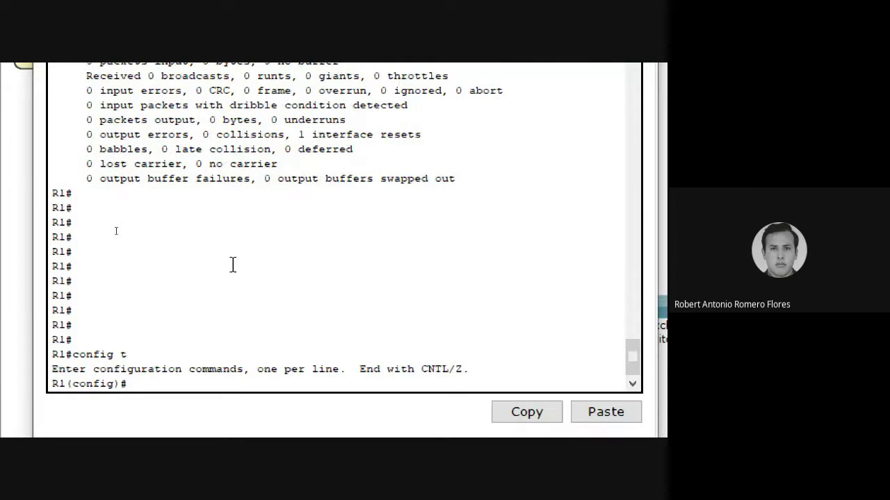
{"action": "type", "text": "int fa0/0"}
{"action": "key", "text": "Return"}
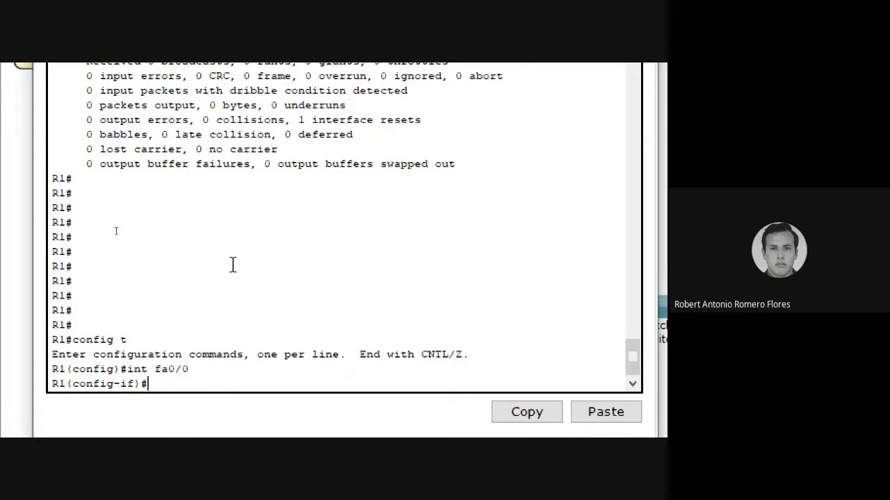
{"action": "type", "text": "ip addre"}
{"action": "key", "text": "Return"}
{"action": "key", "text": "Up"}
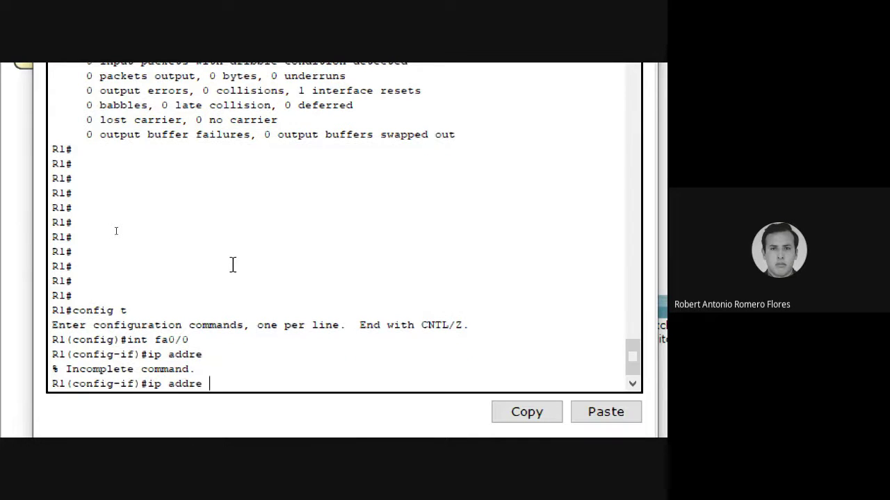
{"action": "type", "text": "172.16.1.17 255"}
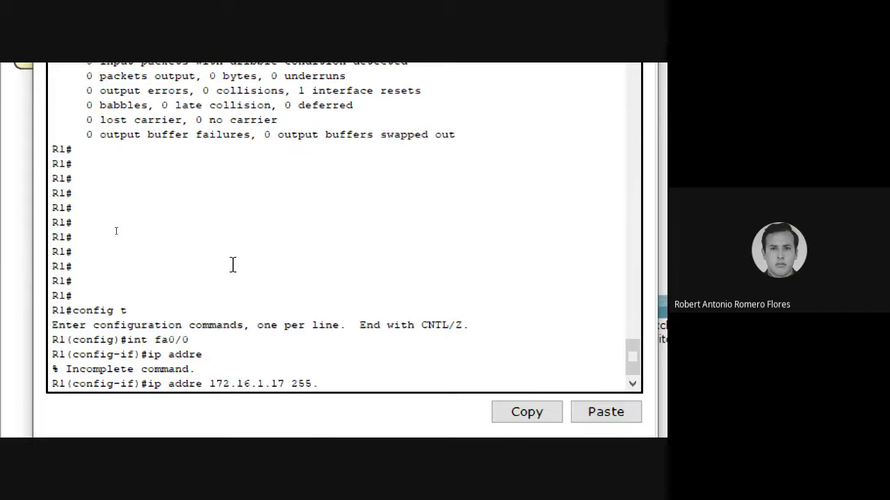
{"action": "type", "text": ".255.255.240"}
{"action": "key", "text": "Return"}
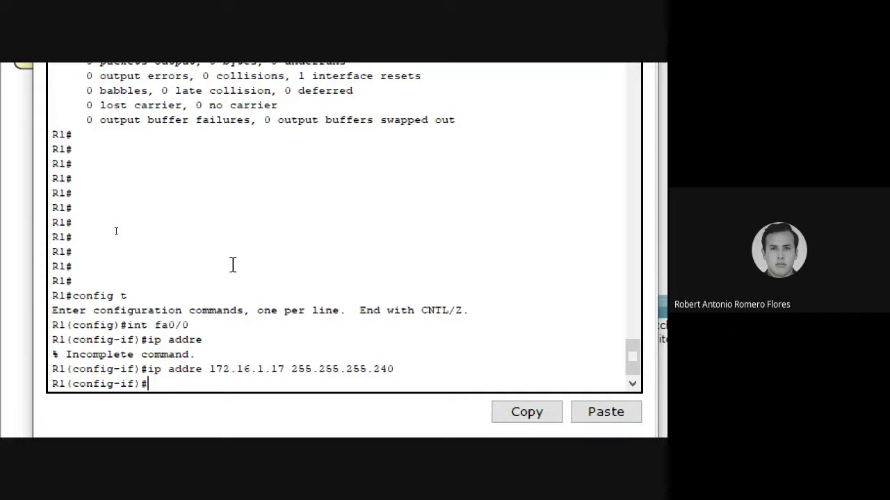
{"action": "type", "text": "exit"}
{"action": "key", "text": "Return"}
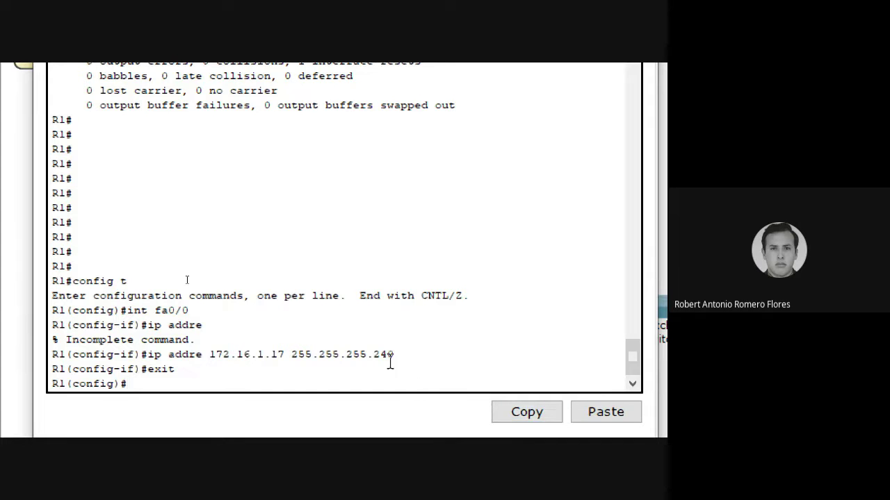
Highlight the fa0/0 configuration commands from int fa0/0 to exit to review them.
{"action": "left_click_drag", "start_coordinate": [180, 373], "coordinate": [40, 312]}
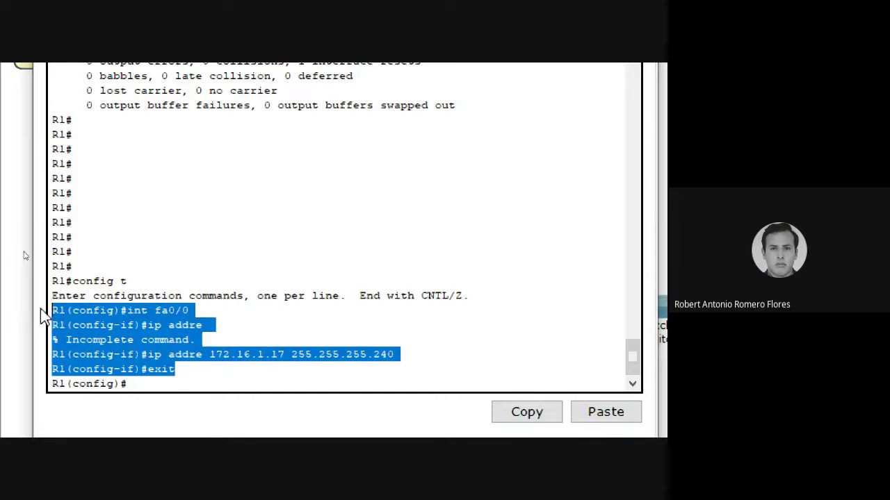
{"action": "left_click", "coordinate": [234, 320]}
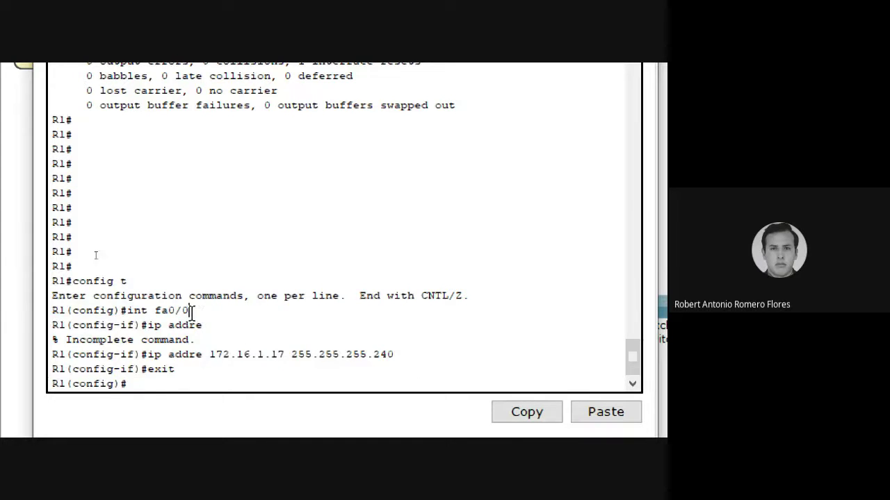
{"action": "left_click_drag", "start_coordinate": [183, 368], "coordinate": [50, 314]}
{"action": "left_click", "coordinate": [185, 383]}
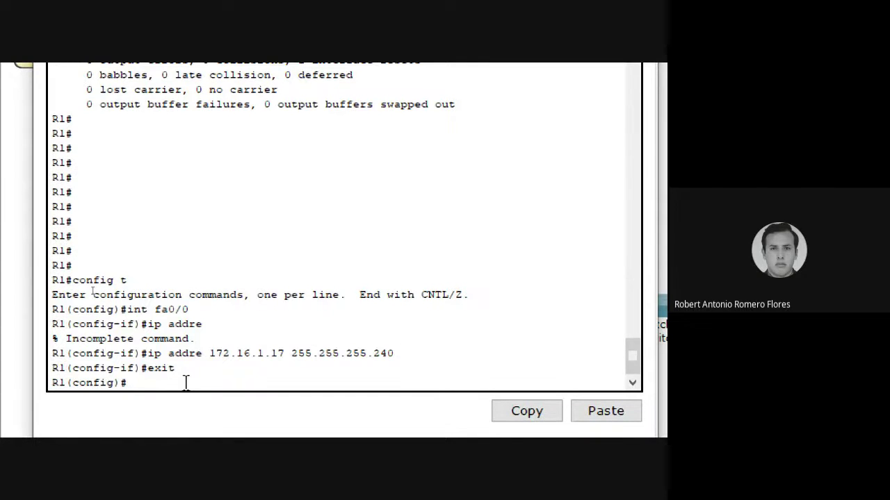
Assign interface se2/0 the address 192.168.10.1 with mask 255.255.255.252 and exit the interface.
{"action": "type", "text": "int se2/0"}
{"action": "key", "text": "Return"}
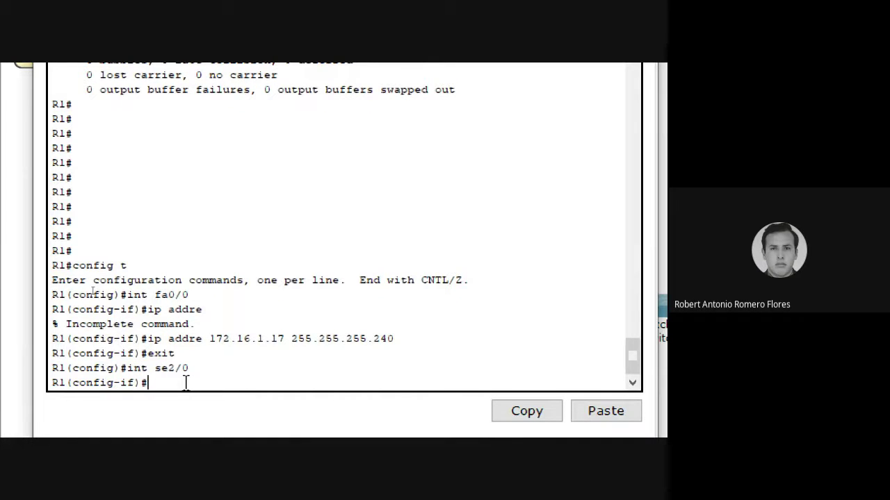
{"action": "type", "text": "ip addre"}
{"action": "type", "text": "192.16"}
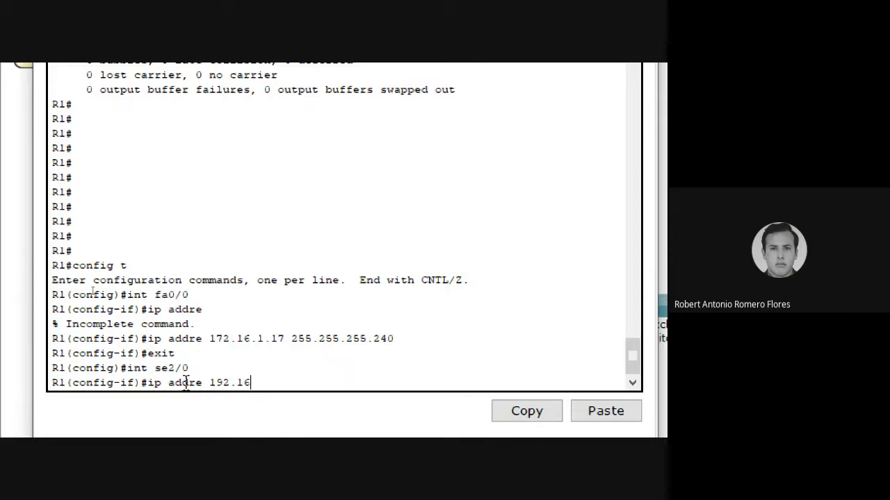
{"action": "type", "text": "8.10.1   255.255.255."}
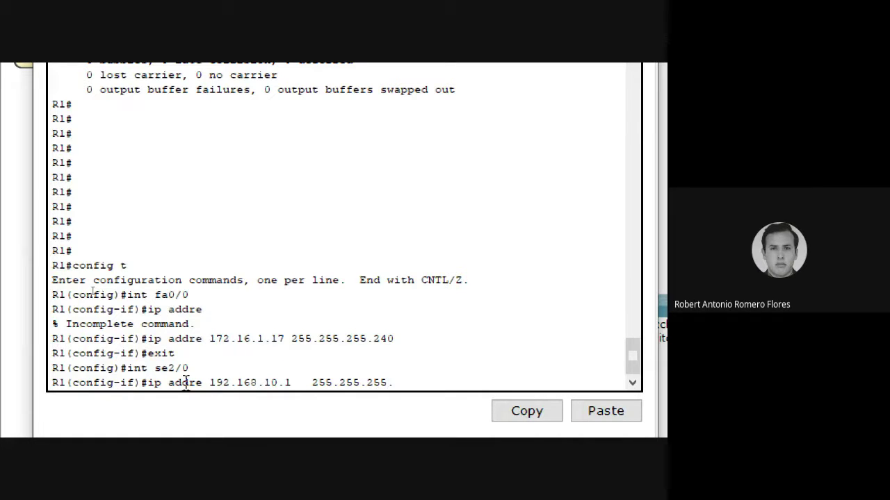
{"action": "type", "text": "252"}
{"action": "key", "text": "Return"}
{"action": "type", "text": "ext"}
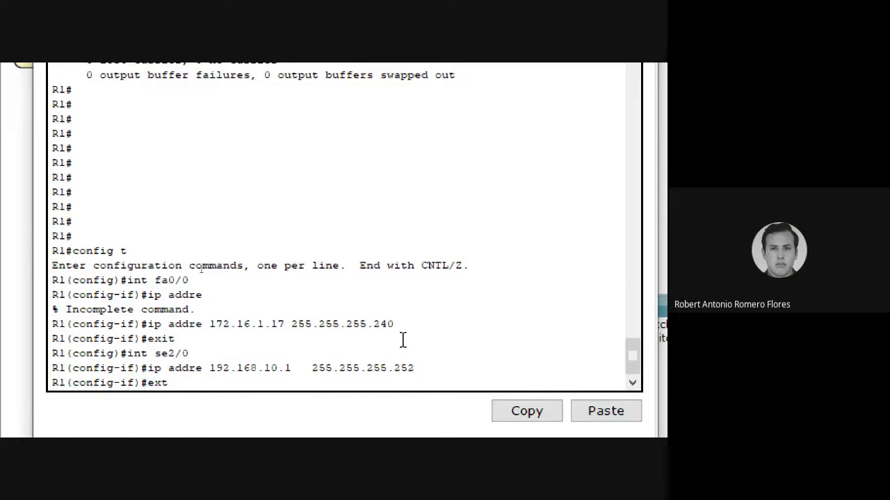
{"action": "key", "text": "BackSpace"}
{"action": "type", "text": "it"}
{"action": "key", "text": "Return"}
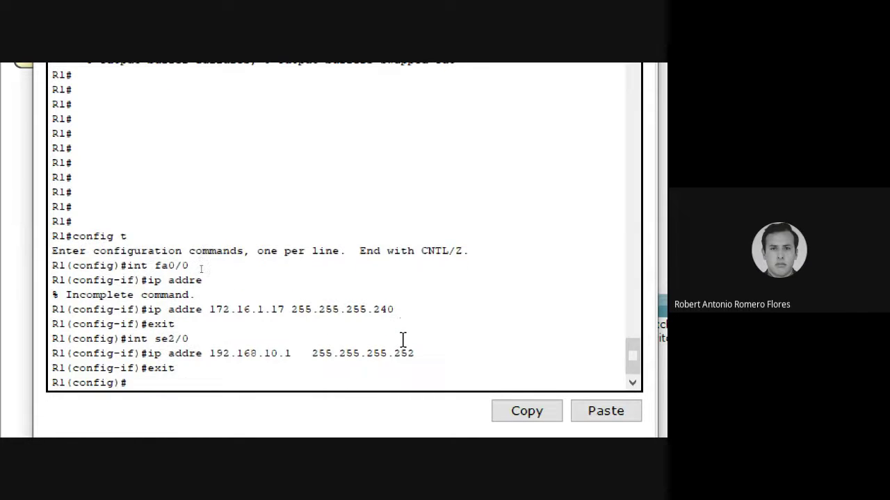
Assign interface se3/0 the address 192.168.10.5 with mask 255.255.255.252 and exit the interface.
{"action": "type", "text": "int se3/0"}
{"action": "key", "text": "Return"}
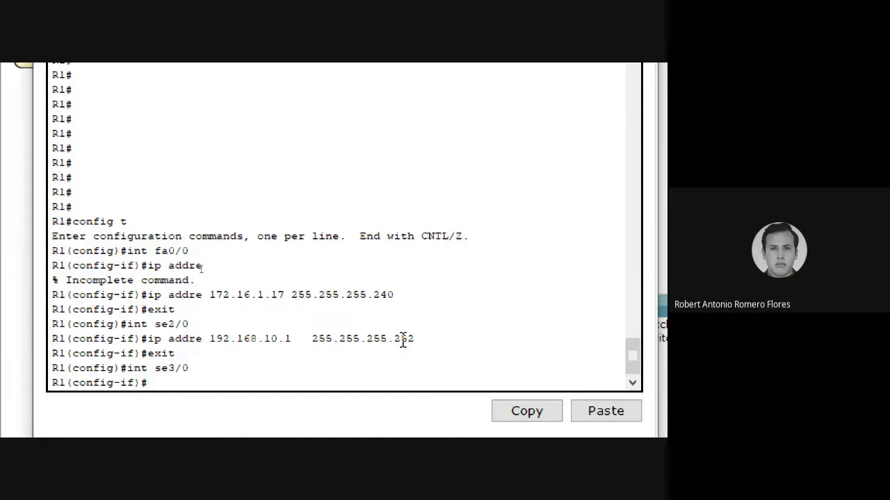
{"action": "type", "text": "ip addre 192.168"}
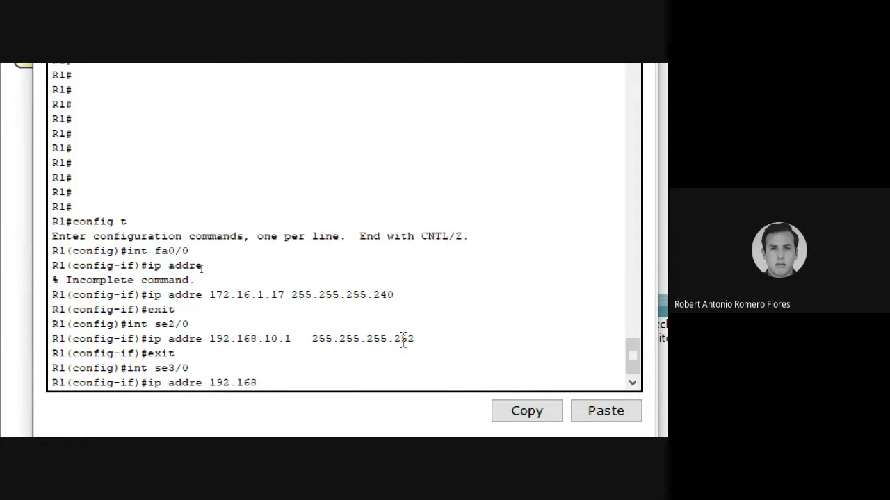
{"action": "type", "text": ".10.5 255."}
{"action": "key", "text": "Left"}
{"action": "key", "text": "Left"}
{"action": "key", "text": "Left"}
{"action": "key", "text": "Right"}
{"action": "key", "text": "Right"}
{"action": "key", "text": "Right"}
{"action": "key", "text": "Right"}
{"action": "type", "text": "255.255."}
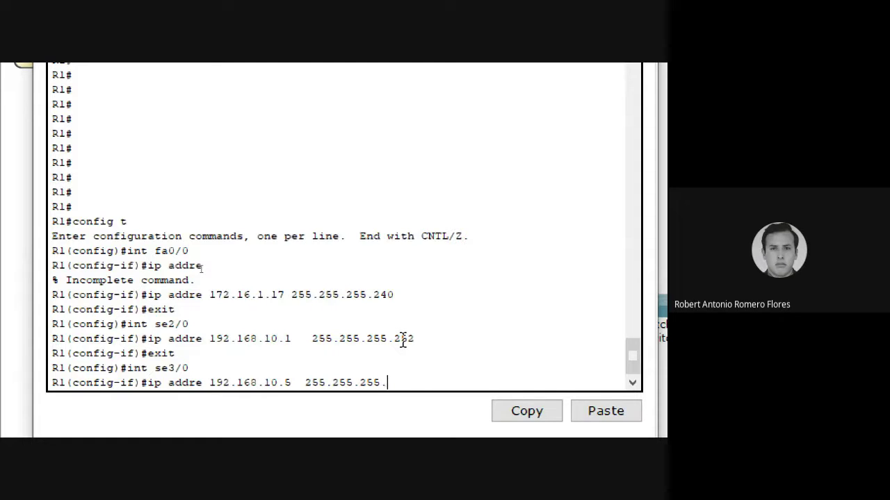
{"action": "type", "text": "252"}
{"action": "key", "text": "Return"}
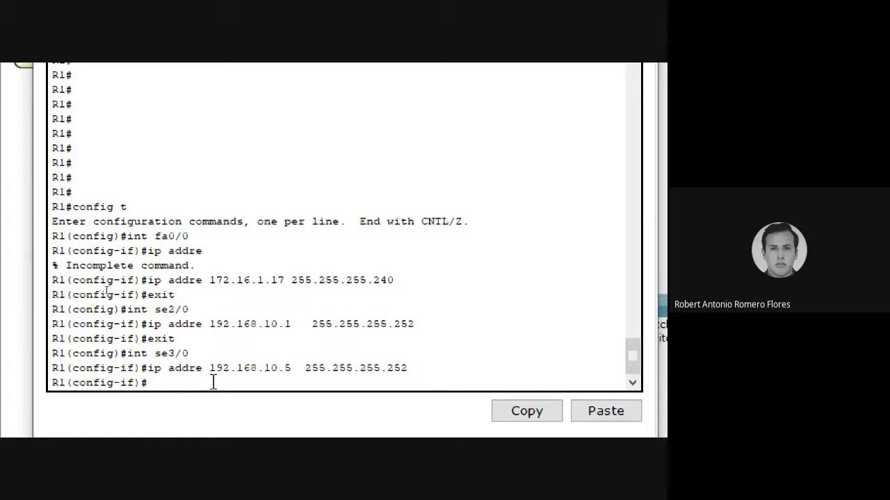
{"action": "type", "text": "exit"}
{"action": "key", "text": "Return"}
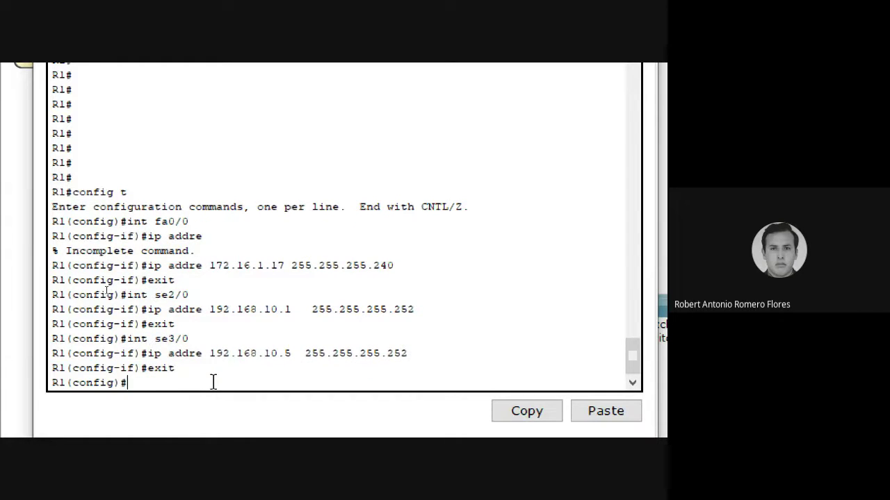
Set the router's hostname to R1, leave configuration mode, and save the configuration with wr.
{"action": "type", "text": "hostname R1"}
{"action": "left_click_drag", "start_coordinate": [208, 383], "coordinate": [10, 229]}
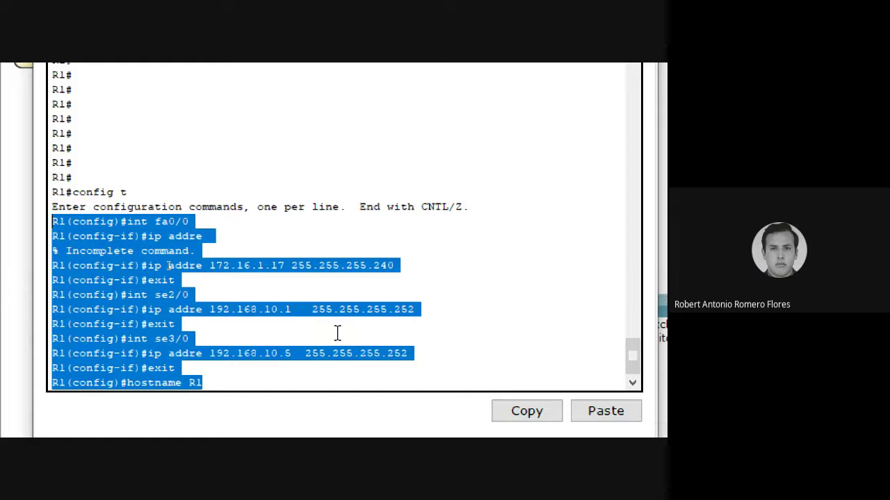
{"action": "key", "text": "ctrl+z"}
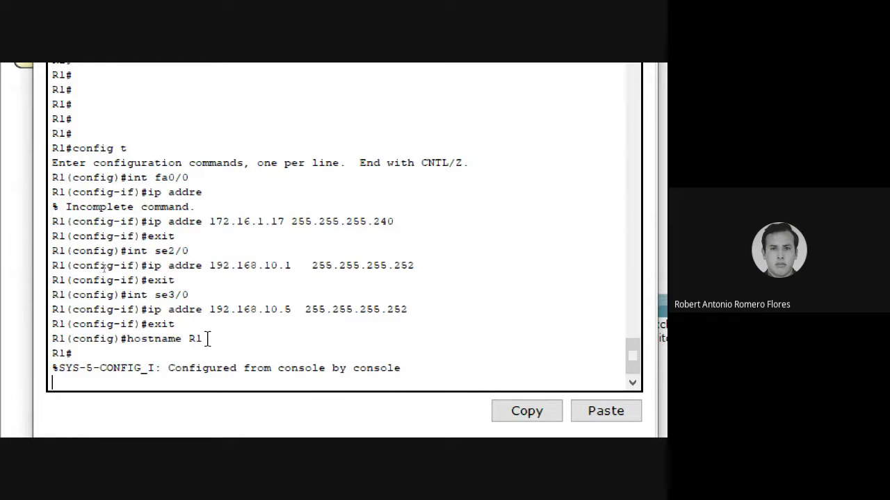
{"action": "key", "text": "Return"}
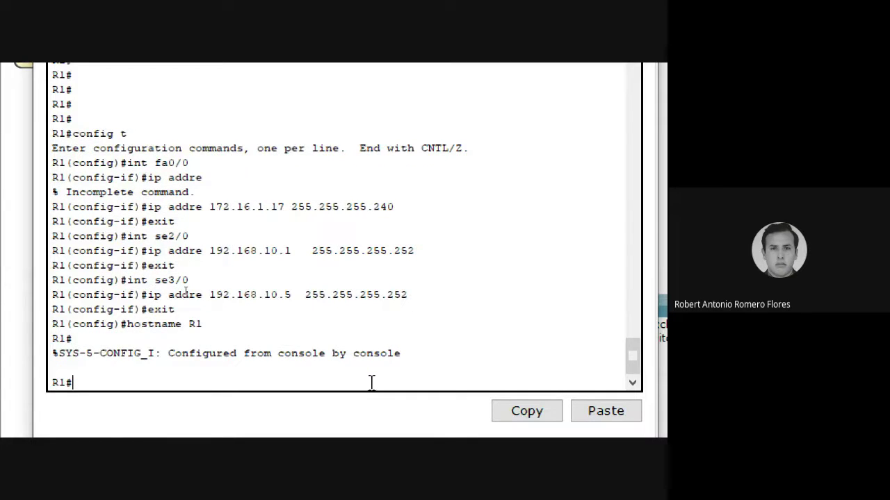
{"action": "type", "text": "wr"}
{"action": "key", "text": "Return"}
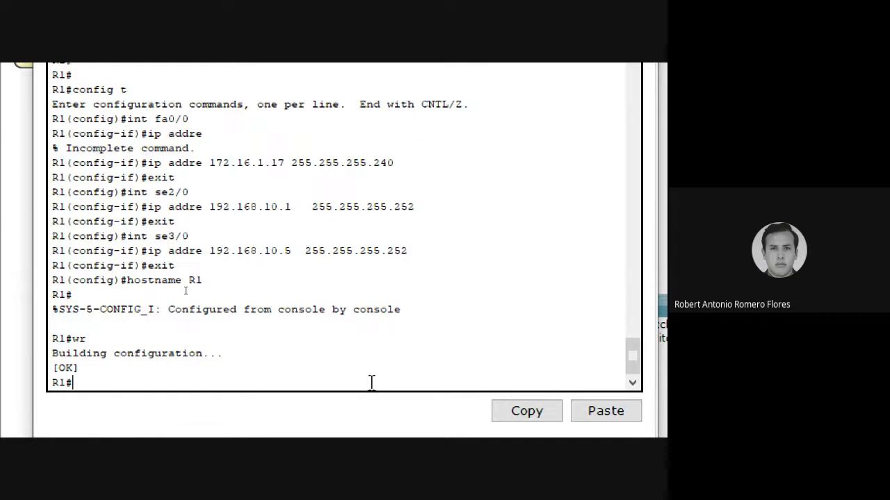
Highlight R1's configuration commands from int fa0/0 to hostname R1 to review them.
{"action": "scroll", "coordinate": [372, 383], "scroll_direction": "up", "scroll_amount": 2}
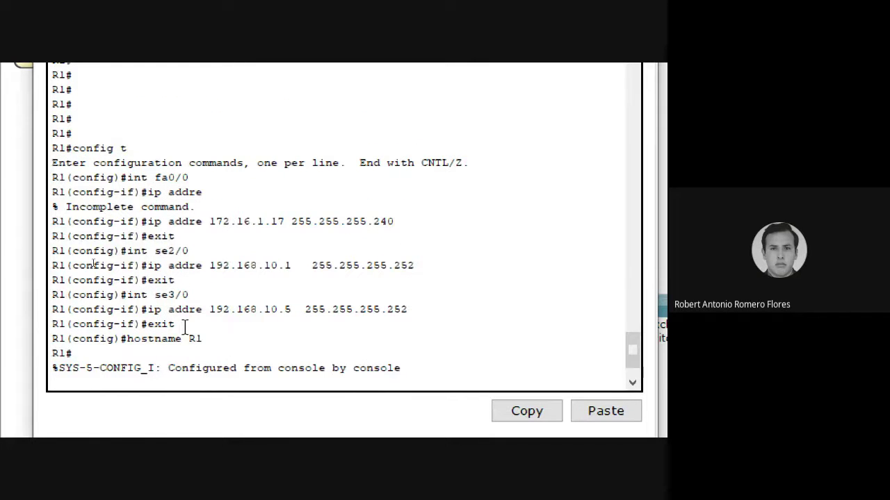
{"action": "left_click_drag", "start_coordinate": [207, 338], "coordinate": [8, 181]}
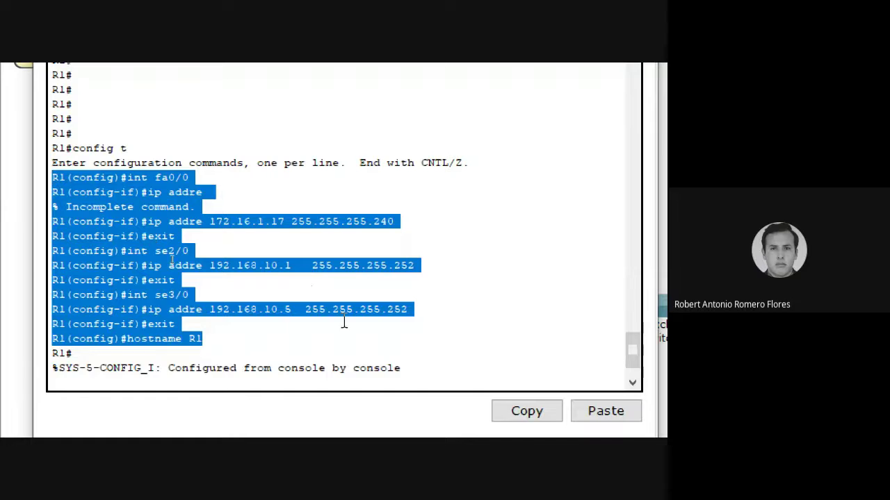
{"action": "key", "text": "Return"}
{"action": "type", "text": "wr"}
{"action": "key", "text": "Return"}
{"action": "scroll", "coordinate": [344, 321], "scroll_direction": "up", "scroll_amount": 1}
{"action": "scroll", "coordinate": [344, 321], "scroll_direction": "down", "scroll_amount": 1}
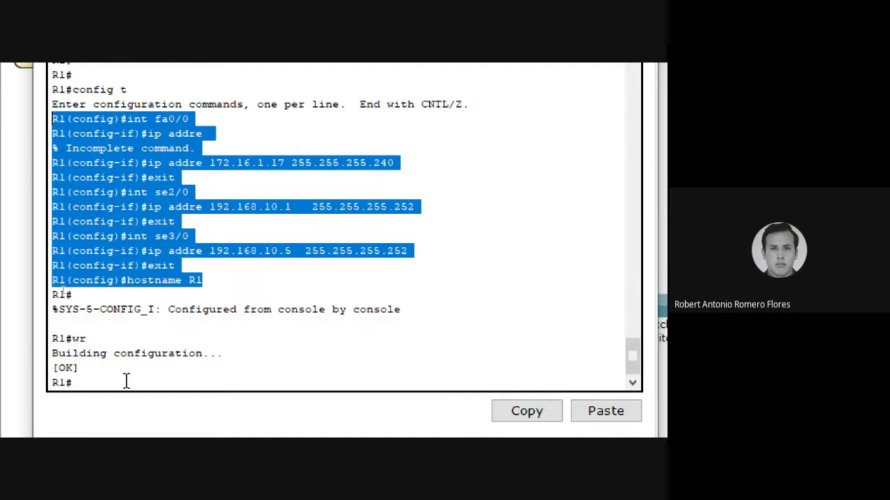
{"action": "left_click", "coordinate": [125, 381]}
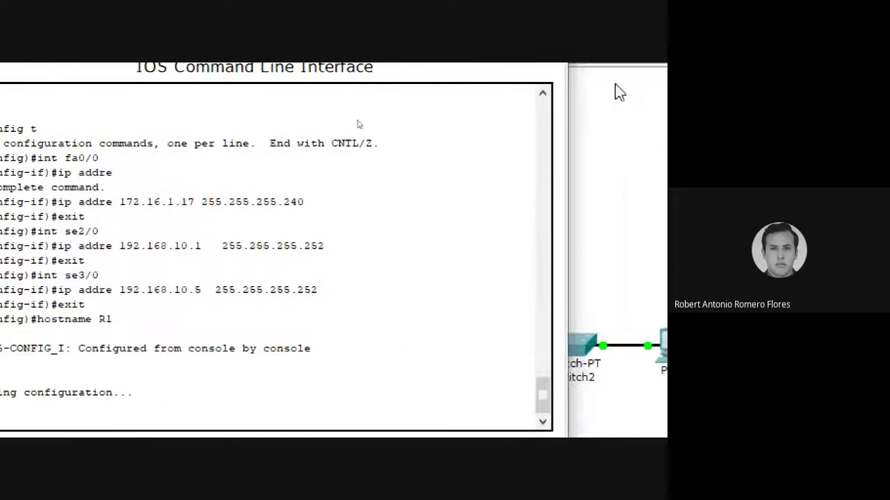
Reopen R1's command line from the topology and enable interface fa0/0 with no shutdown in global configuration mode.
{"action": "left_click", "coordinate": [512, 103]}
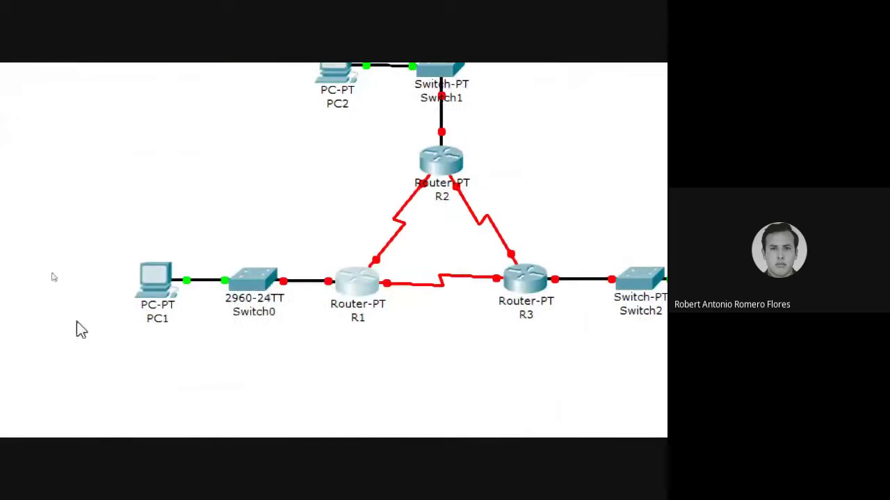
{"action": "left_click", "coordinate": [368, 290]}
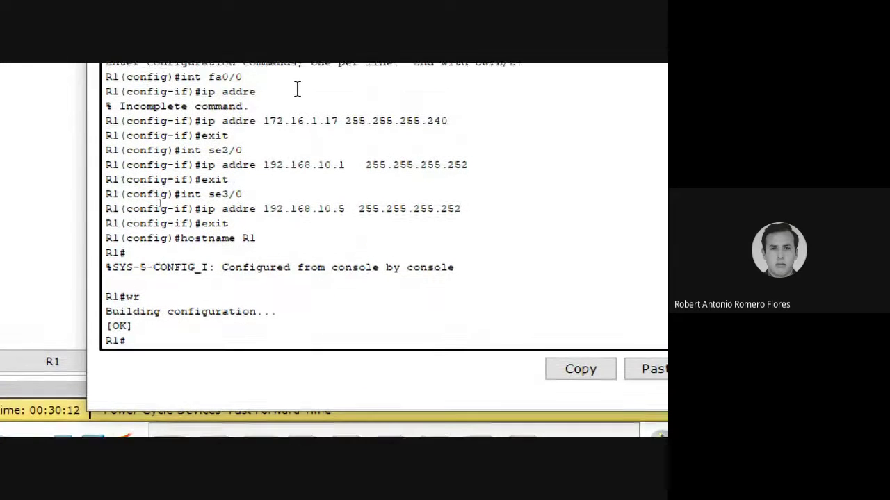
{"action": "type", "text": "co"}
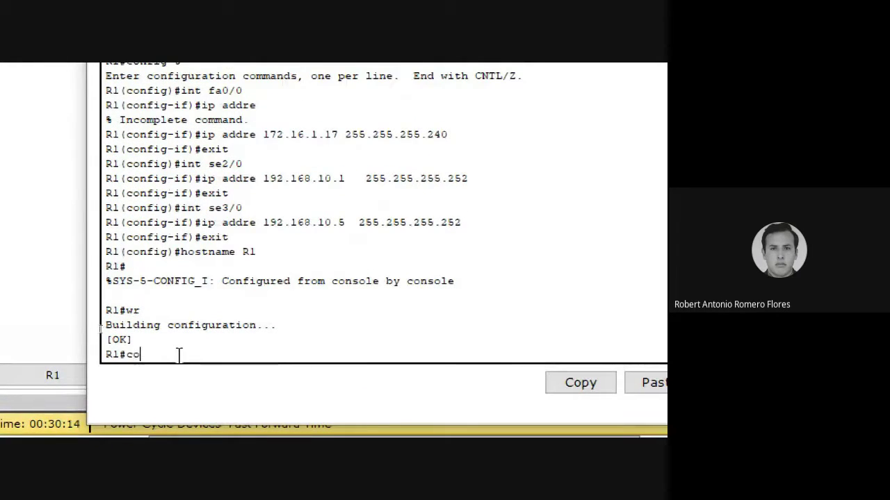
{"action": "type", "text": "nfig t"}
{"action": "key", "text": "Return"}
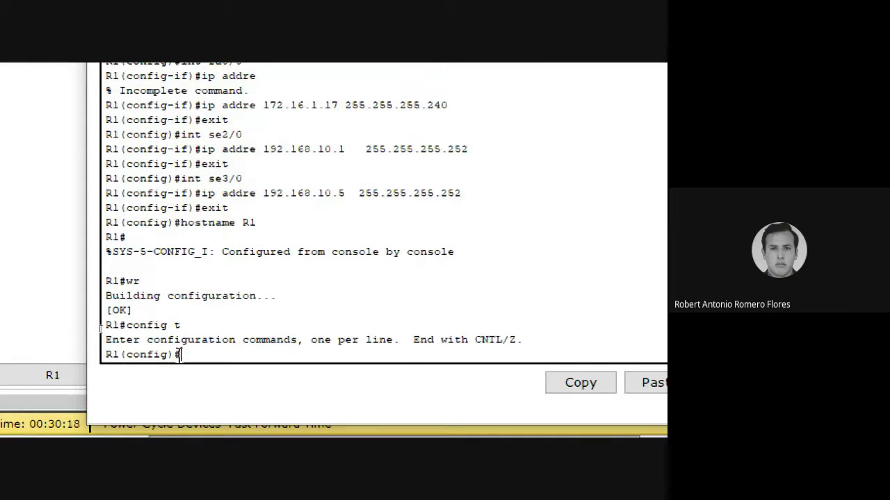
{"action": "type", "text": "in"}
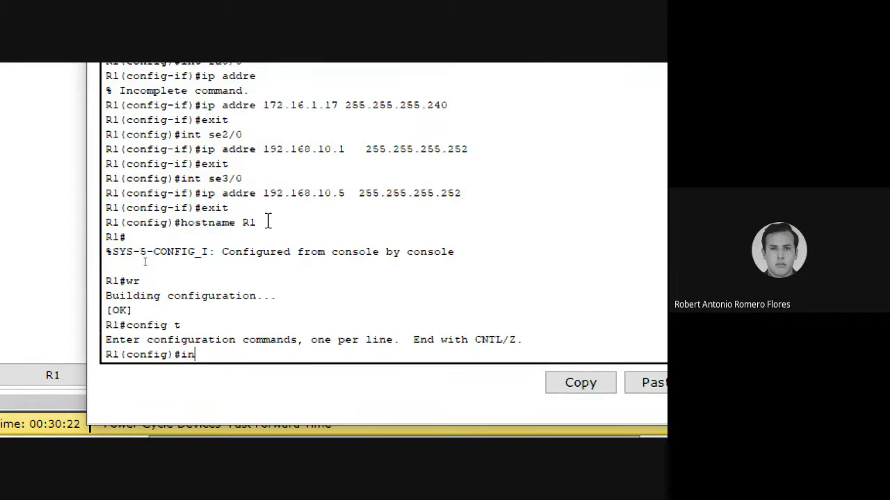
{"action": "type", "text": "t fa0/0"}
{"action": "key", "text": "Return"}
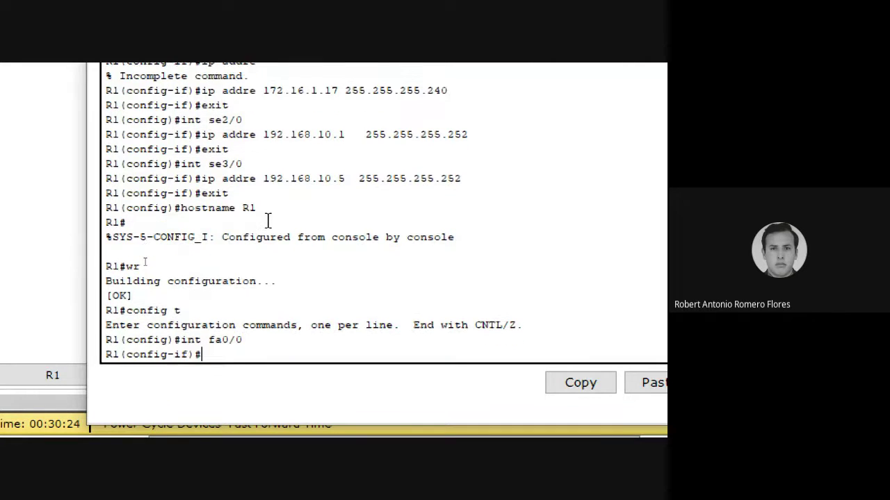
{"action": "type", "text": "no shutdown"}
{"action": "key", "text": "Return"}
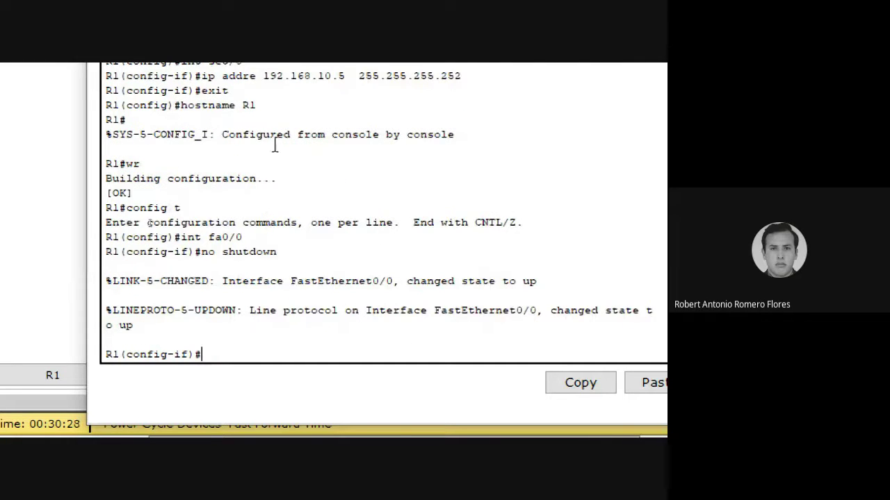
Highlight the fa0/0 activation commands and move R1's window aside to check its link to Switch0.
{"action": "left_click_drag", "start_coordinate": [278, 251], "coordinate": [91, 233]}
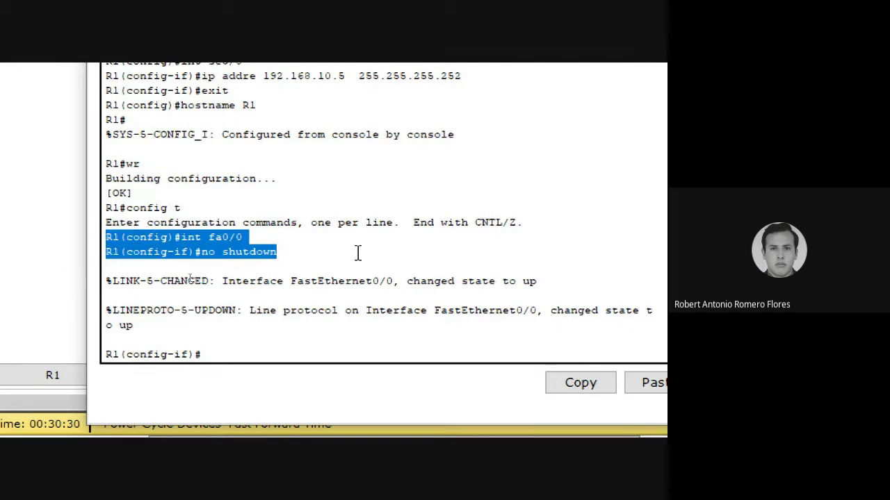
{"action": "left_click_drag", "start_coordinate": [203, 180], "coordinate": [536, 233]}
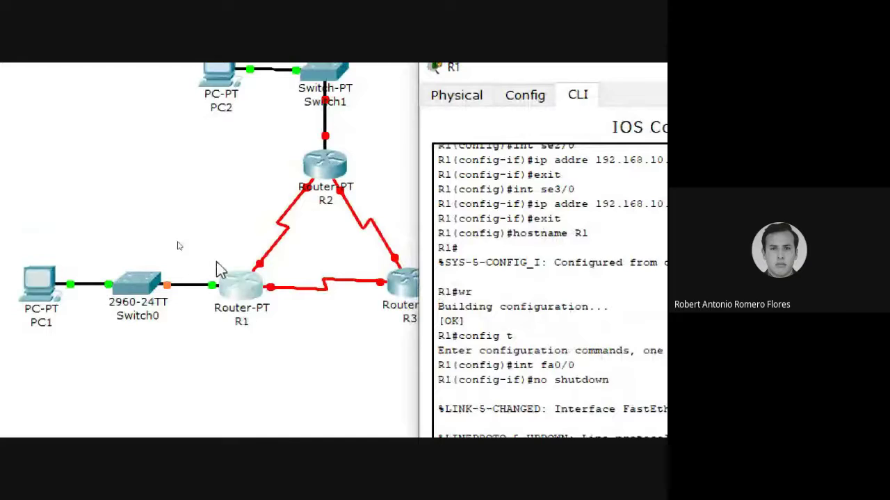
{"action": "key", "text": "Return"}
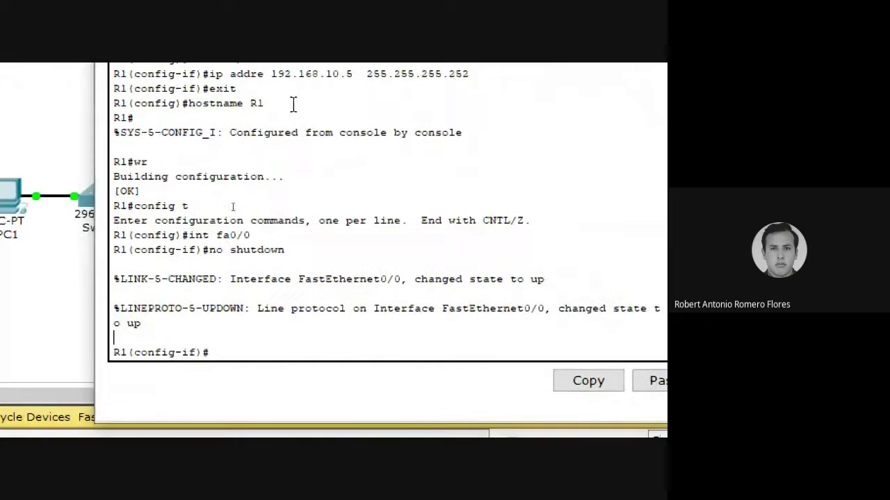
Try to enter interface se0/2, and check the earlier commands for the correct serial interface number.
{"action": "type", "text": "i"}
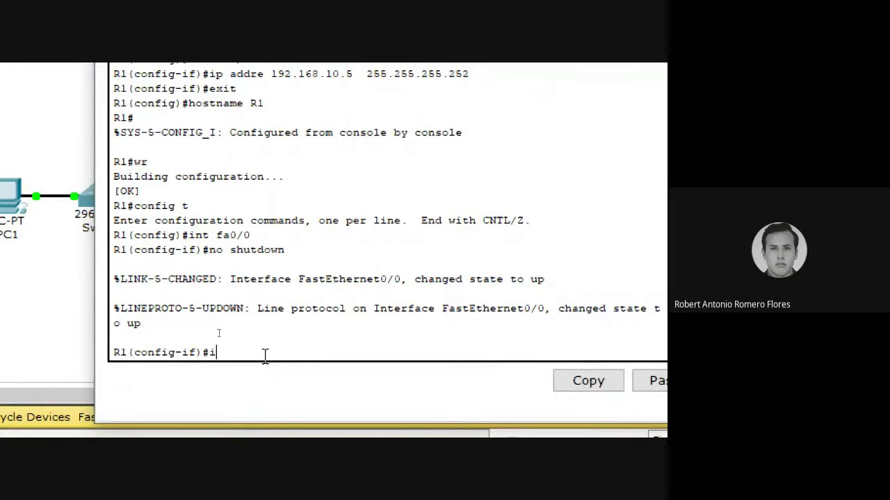
{"action": "type", "text": "nt se0/2"}
{"action": "key", "text": "Return"}
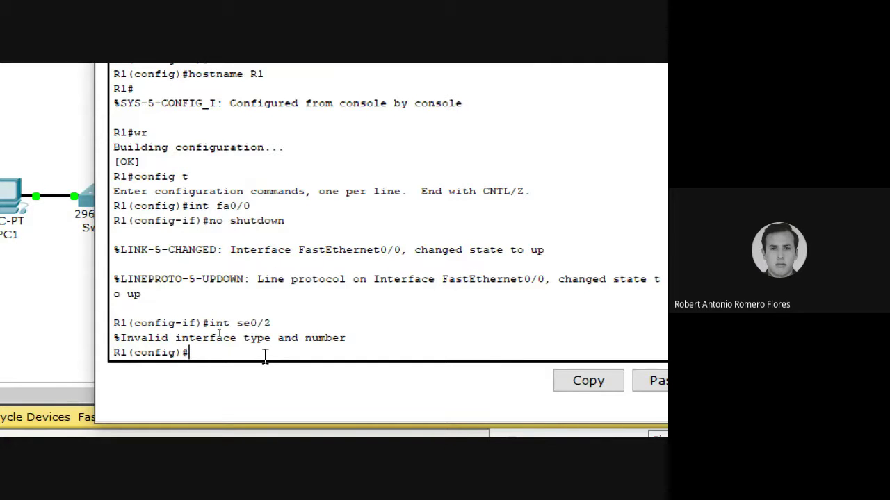
{"action": "scroll", "coordinate": [251, 292], "scroll_direction": "up", "scroll_amount": 2}
{"action": "scroll", "coordinate": [251, 292], "scroll_direction": "up", "scroll_amount": 4}
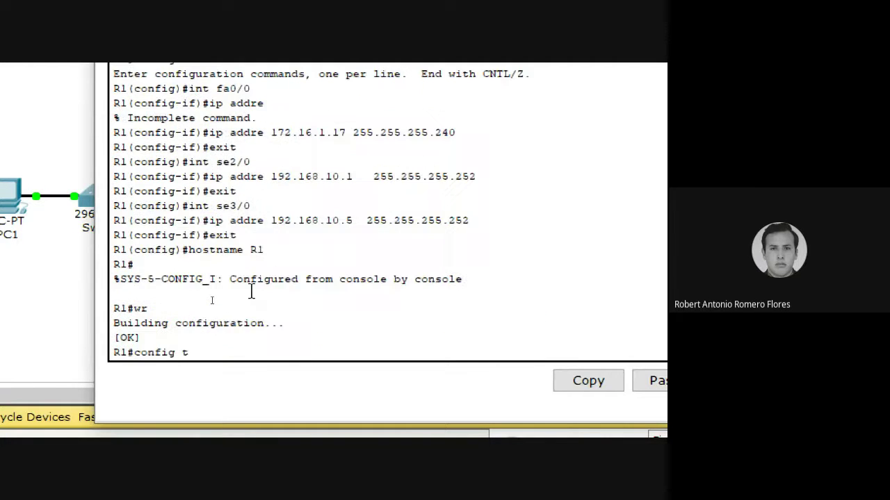
{"action": "scroll", "coordinate": [252, 292], "scroll_direction": "down", "scroll_amount": 5}
Enter interface se2/0 and enable it with no shutdown.
{"action": "key", "text": "Up"}
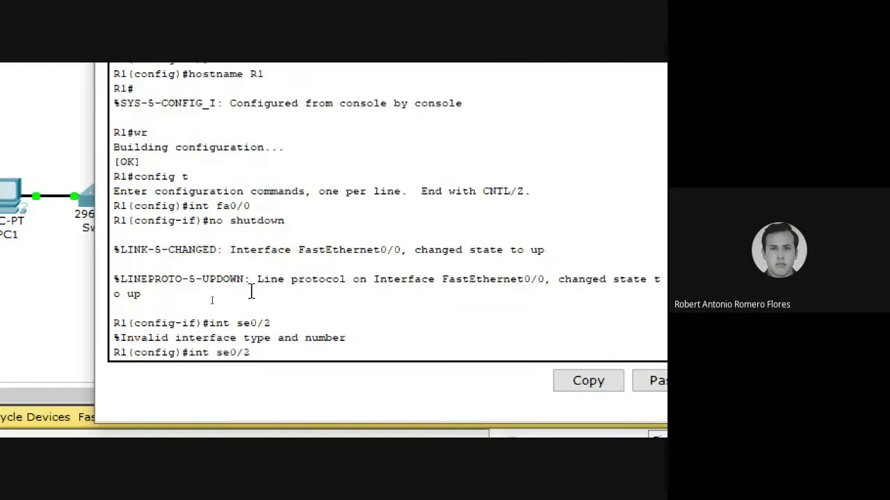
{"action": "key", "text": "BackSpace"}
{"action": "key", "text": "BackSpace"}
{"action": "key", "text": "BackSpace"}
{"action": "type", "text": "2/0"}
{"action": "key", "text": "Return"}
{"action": "type", "text": "no s"}
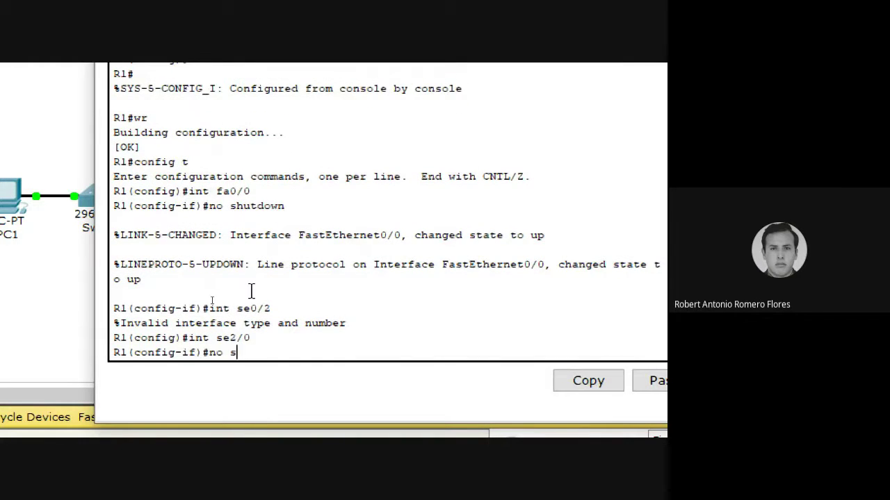
{"action": "type", "text": "hutdown"}
{"action": "key", "text": "Return"}
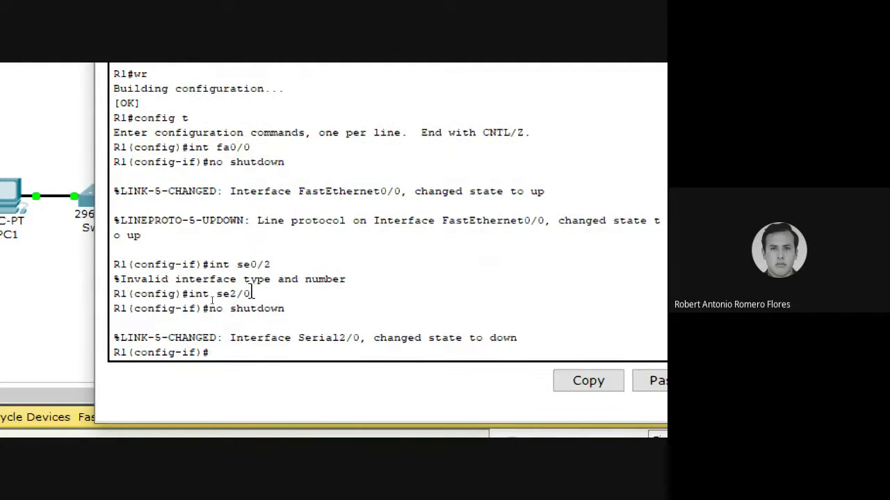
Enable interface se3/0 with no shutdown, move R1's window aside to see the topology, and exit the interface.
{"action": "key", "text": "Up"}
{"action": "key", "text": "BackSpace"}
{"action": "key", "text": "BackSpace"}
{"action": "key", "text": "BackSpace"}
{"action": "key", "text": "BackSpace"}
{"action": "key", "text": "BackSpace"}
{"action": "key", "text": "BackSpace"}
{"action": "key", "text": "BackSpace"}
{"action": "key", "text": "BackSpace"}
{"action": "key", "text": "BackSpace"}
{"action": "key", "text": "BackSpace"}
{"action": "key", "text": "BackSpace"}
{"action": "type", "text": "int se3/0"}
{"action": "key", "text": "Return"}
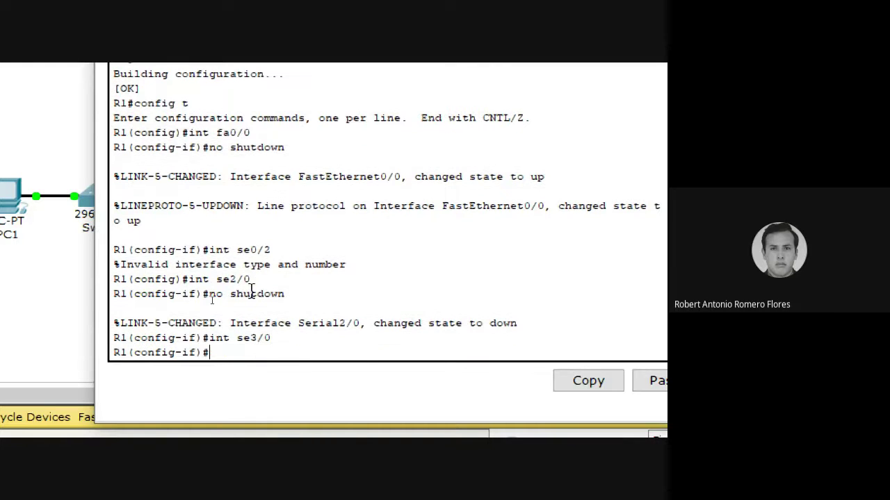
{"action": "type", "text": "no shutdown"}
{"action": "key", "text": "Return"}
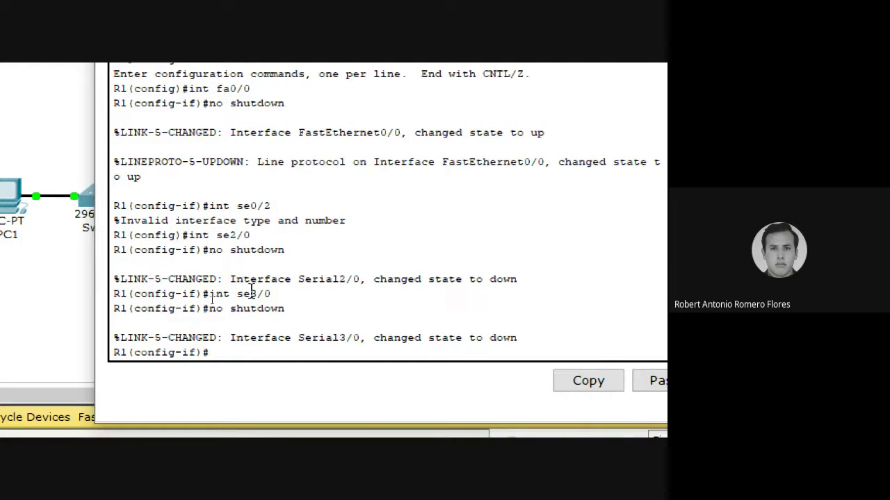
{"action": "left_click_drag", "start_coordinate": [243, 79], "coordinate": [477, 185]}
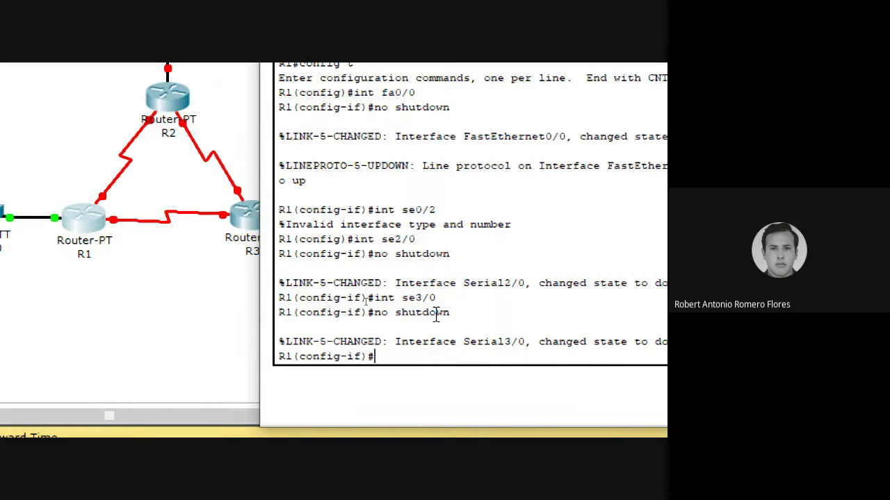
{"action": "type", "text": "exit"}
{"action": "key", "text": "Return"}
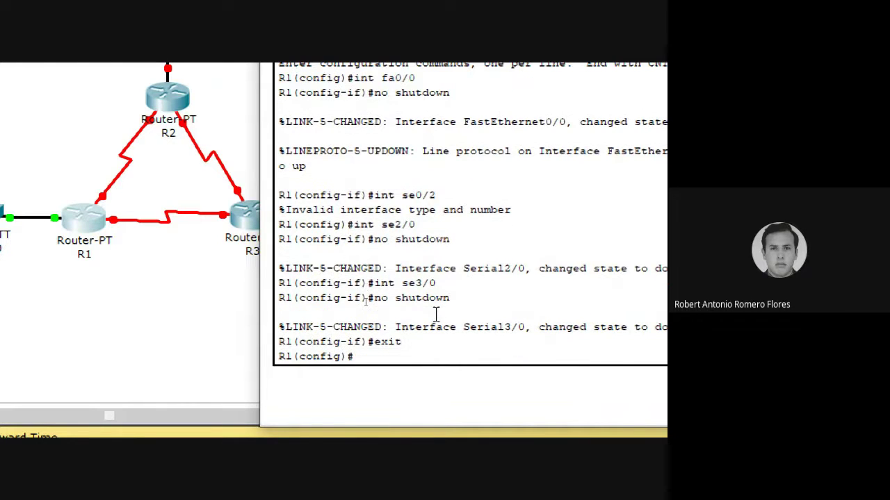
Try to run show ip int brief from global configuration mode.
{"action": "type", "text": "shot ip int brief"}
{"action": "key", "text": "Return"}
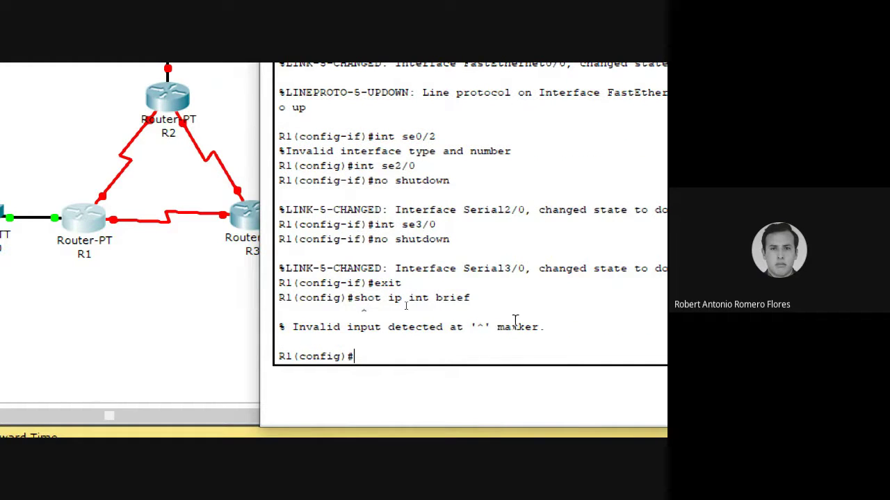
{"action": "key", "text": "Up"}
{"action": "key", "text": "Left"}
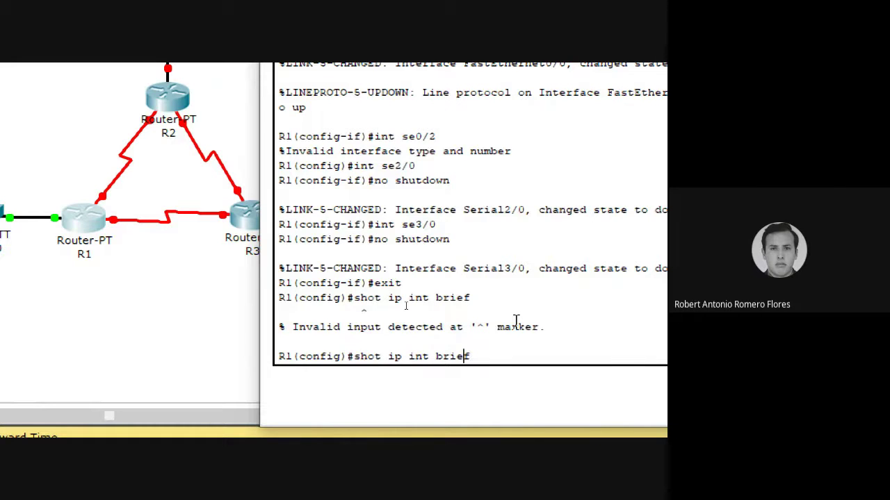
{"action": "key", "text": "Left"}
{"action": "key", "text": "Left"}
{"action": "key", "text": "BackSpace"}
{"action": "type", "text": "w"}
{"action": "key", "text": "Return"}
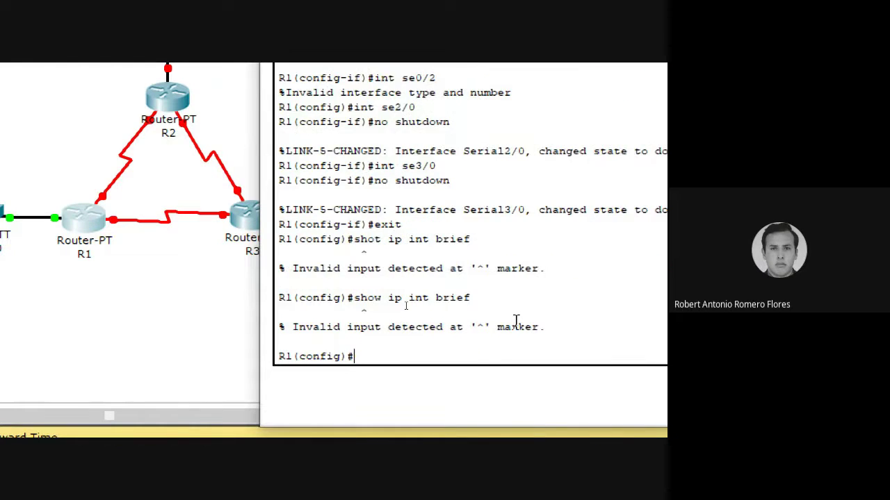
End configuration mode, run show ip int brief, and examine the addresses and status of R1's interfaces.
{"action": "type", "text": "end"}
{"action": "key", "text": "Return"}
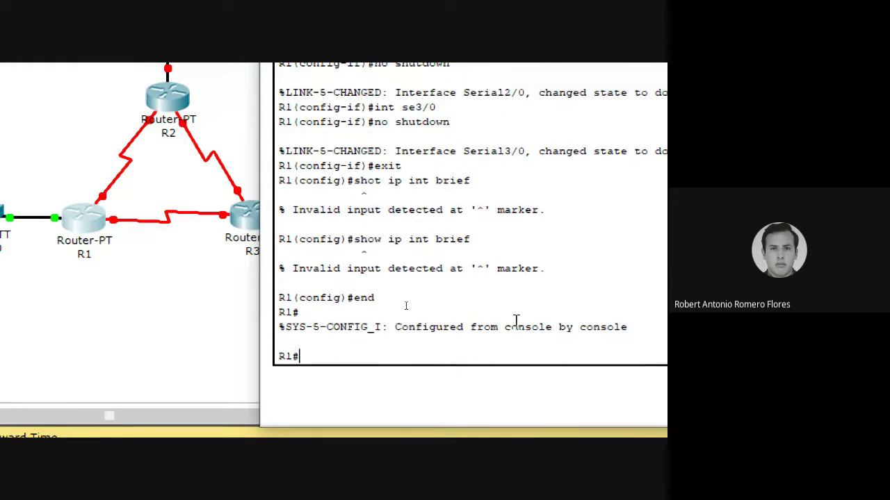
{"action": "key", "text": "Up"}
{"action": "key", "text": "BackSpace"}
{"action": "key", "text": "BackSpace"}
{"action": "key", "text": "BackSpace"}
{"action": "key", "text": "BackSpace"}
{"action": "key", "text": "BackSpace"}
{"action": "key", "text": "BackSpace"}
{"action": "key", "text": "BackSpace"}
{"action": "key", "text": "BackSpace"}
{"action": "type", "text": "show ip int brief"}
{"action": "key", "text": "Return"}
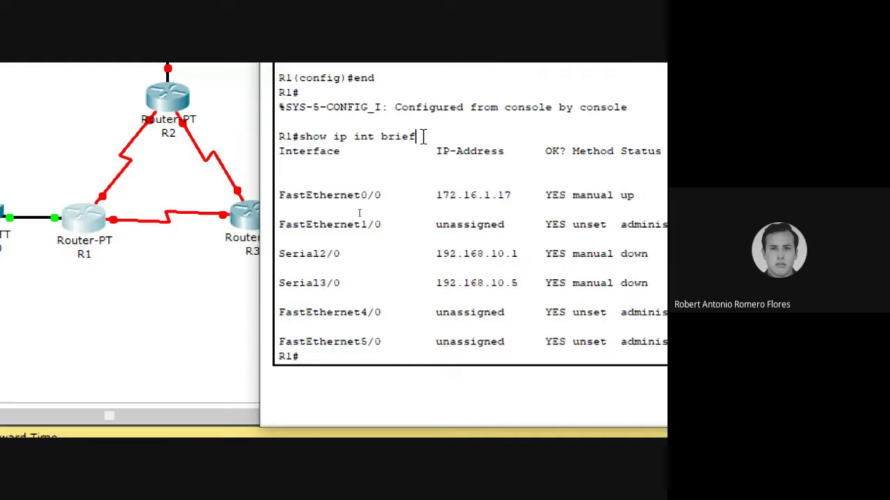
{"action": "left_click_drag", "start_coordinate": [420, 137], "coordinate": [274, 137]}
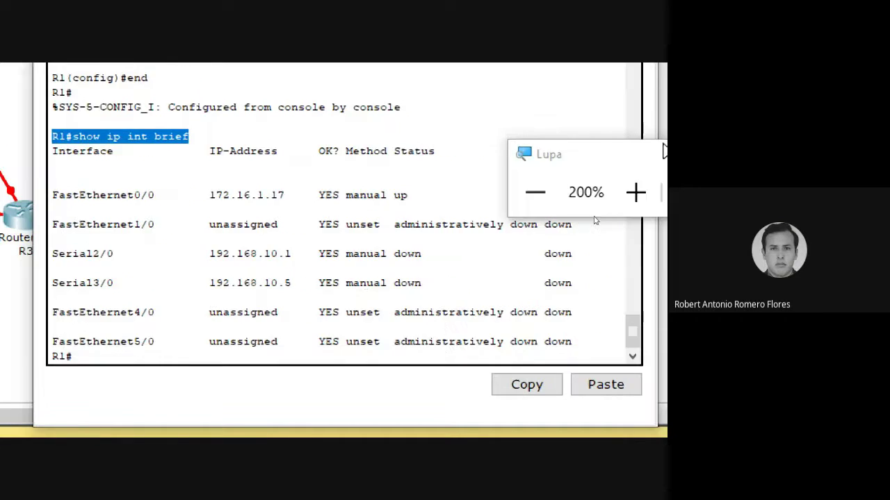
{"action": "left_click", "coordinate": [626, 157]}
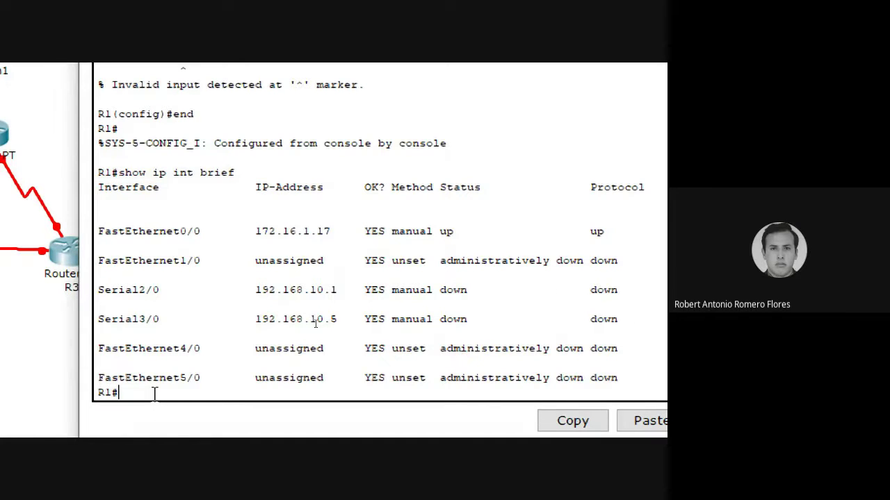
Return to global configuration mode on R1, enter interface se2/0, and enable it again with no shutdown.
{"action": "type", "text": "config t"}
{"action": "key", "text": "Return"}
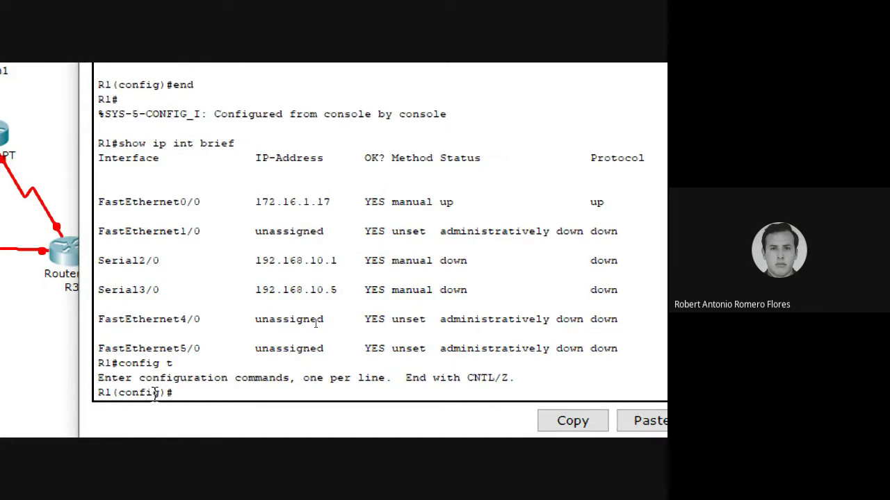
{"action": "type", "text": "int se2/0"}
{"action": "key", "text": "Return"}
{"action": "type", "text": "no shutdw"}
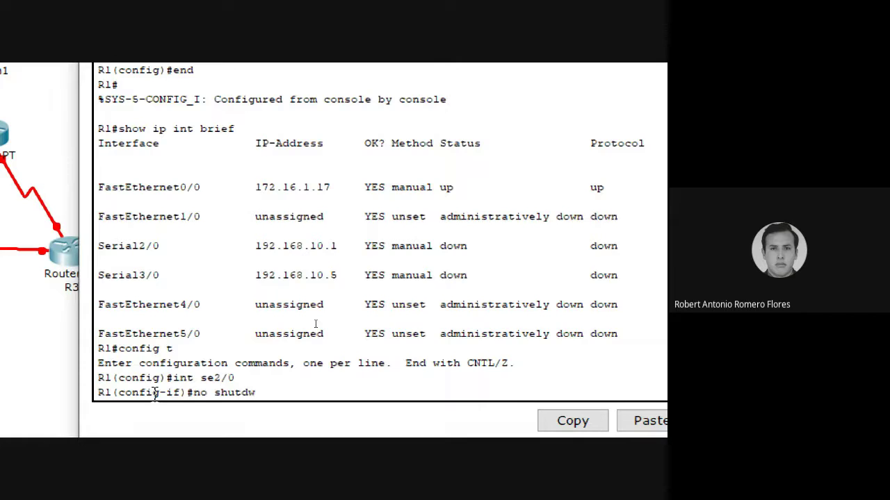
{"action": "key", "text": "BackSpace"}
{"action": "type", "text": "own"}
{"action": "key", "text": "Return"}
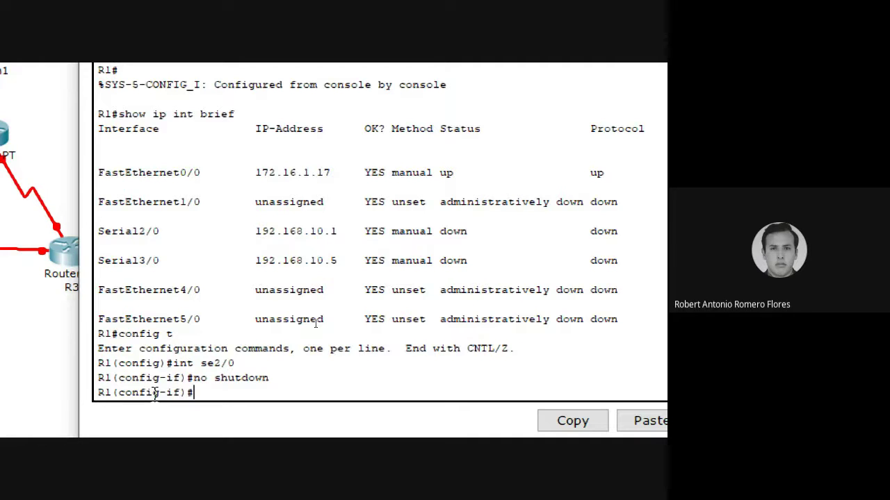
End configuration mode, rerun show ip int brief, and check the Serial2/0 line for its address and status.
{"action": "type", "text": "end"}
{"action": "key", "text": "Return"}
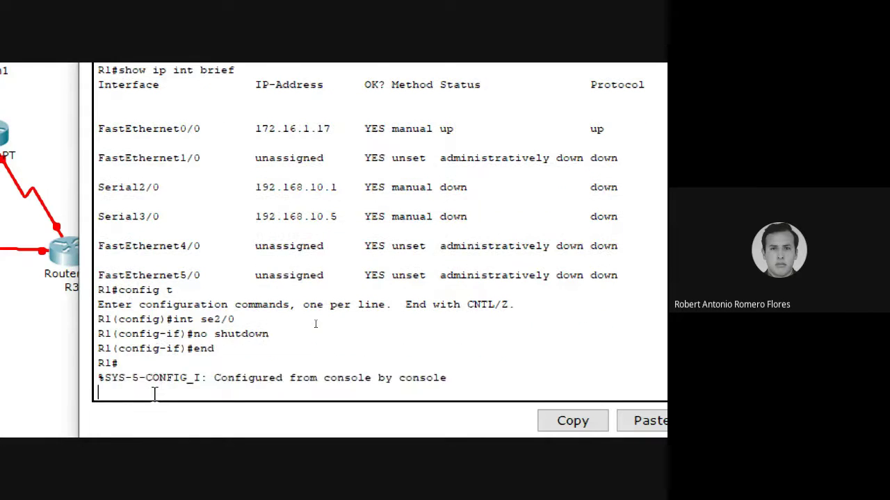
{"action": "key", "text": "Return"}
{"action": "key", "text": "Up"}
{"action": "key", "text": "Up"}
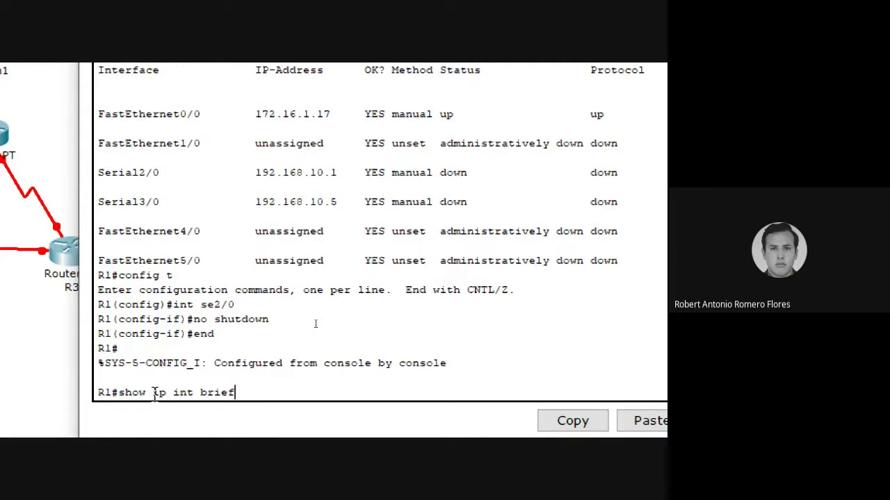
{"action": "key", "text": "Return"}
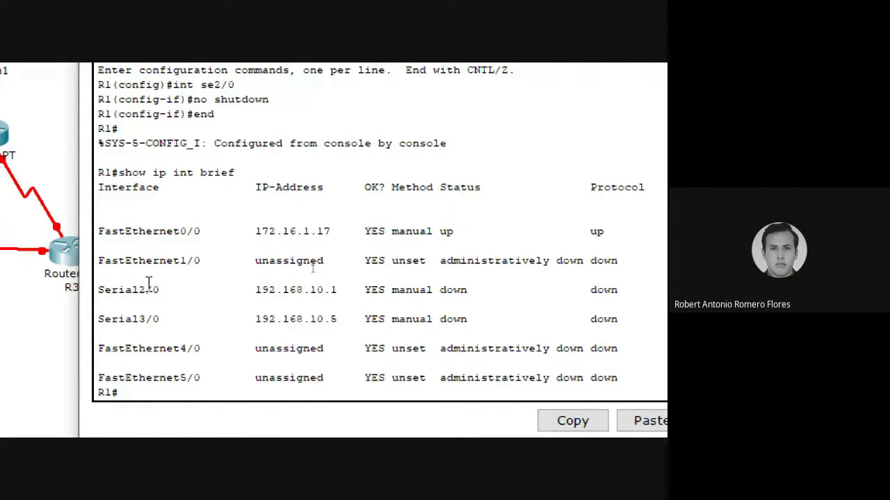
{"action": "left_click_drag", "start_coordinate": [145, 290], "coordinate": [628, 296]}
{"action": "left_click", "coordinate": [627, 296]}
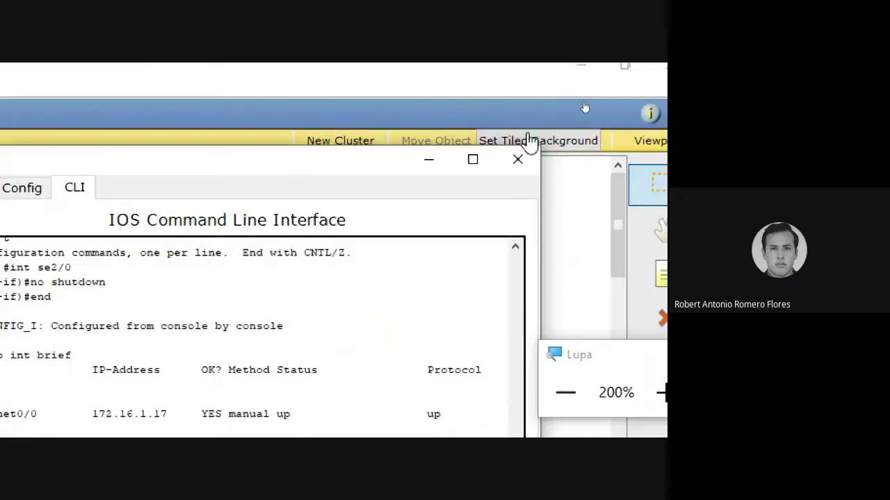
Close R1's window and open router R2 from the topology.
{"action": "left_click", "coordinate": [518, 159]}
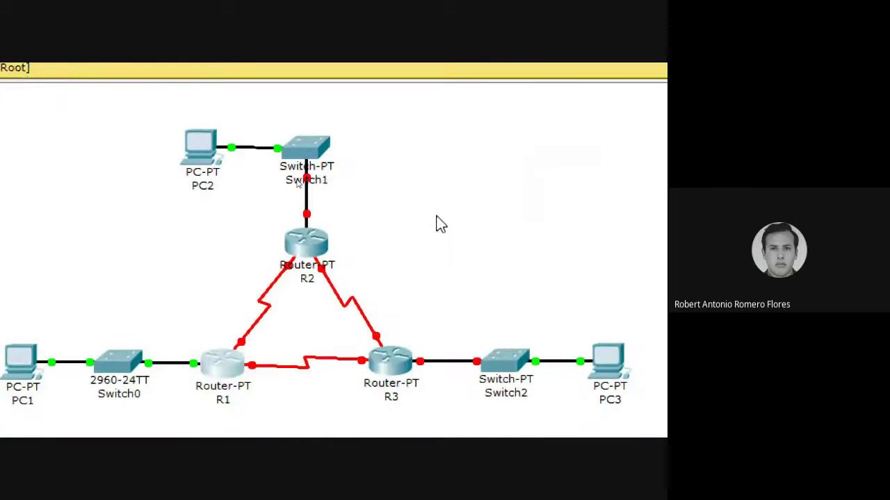
{"action": "left_click", "coordinate": [311, 251]}
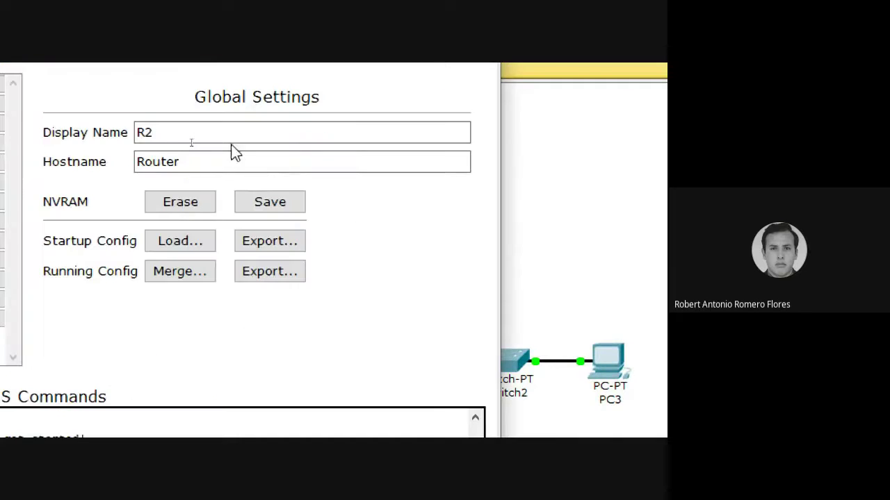
Enter global configuration mode in the R2 router's command line with enable and config t.
{"action": "left_click", "coordinate": [50, 132]}
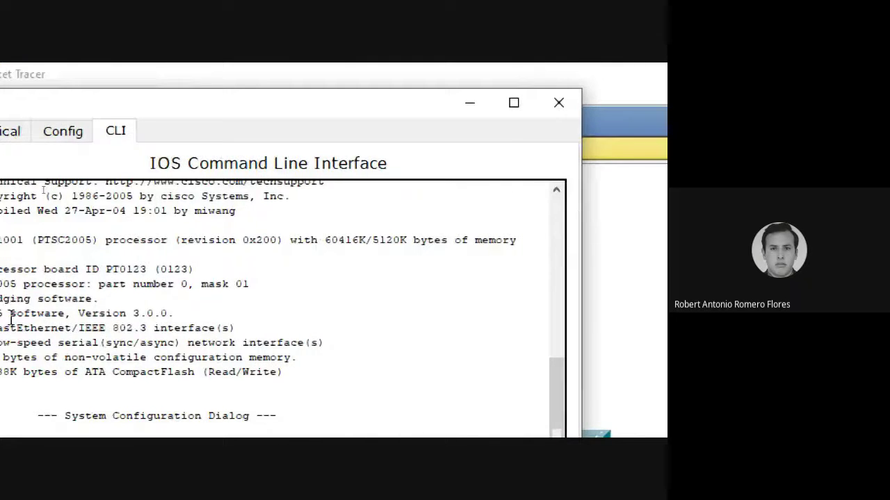
{"action": "key", "text": "Return"}
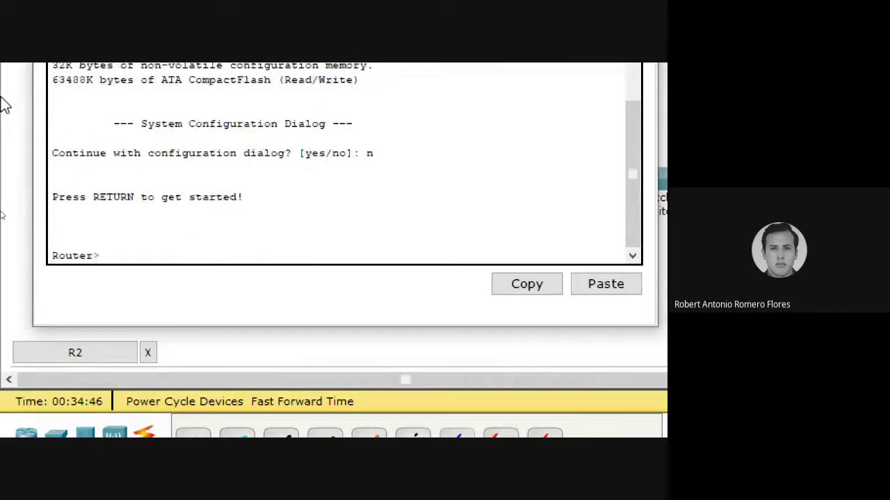
{"action": "type", "text": "enable"}
{"action": "key", "text": "Return"}
{"action": "type", "text": "co"}
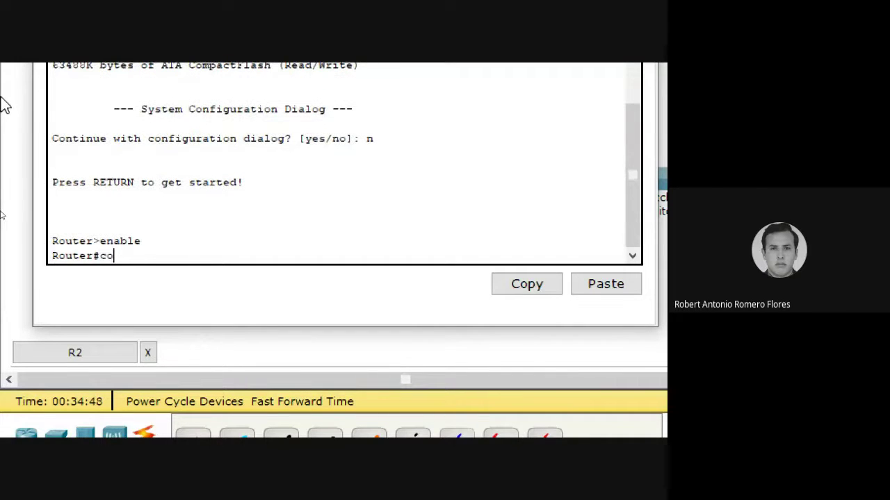
{"action": "type", "text": "nfig t"}
{"action": "key", "text": "Return"}
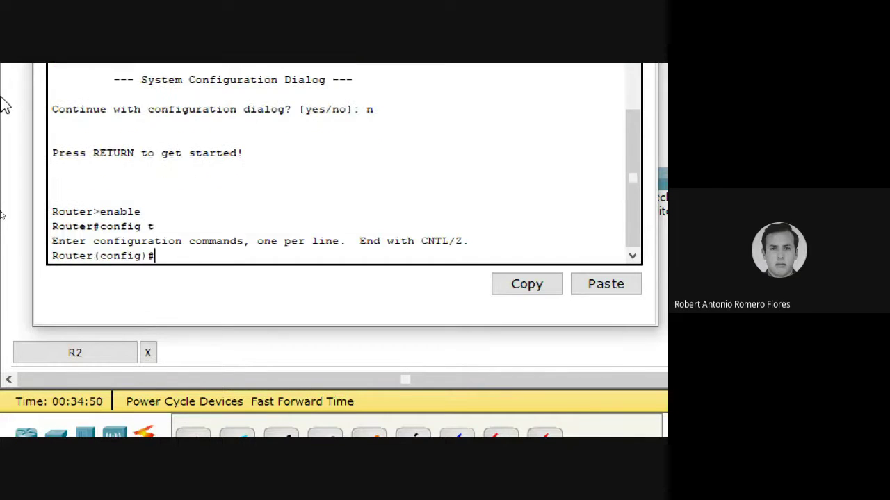
Set the router's hostname to R2 and disable DNS lookup with no ip domain lookup.
{"action": "type", "text": "hostname R2"}
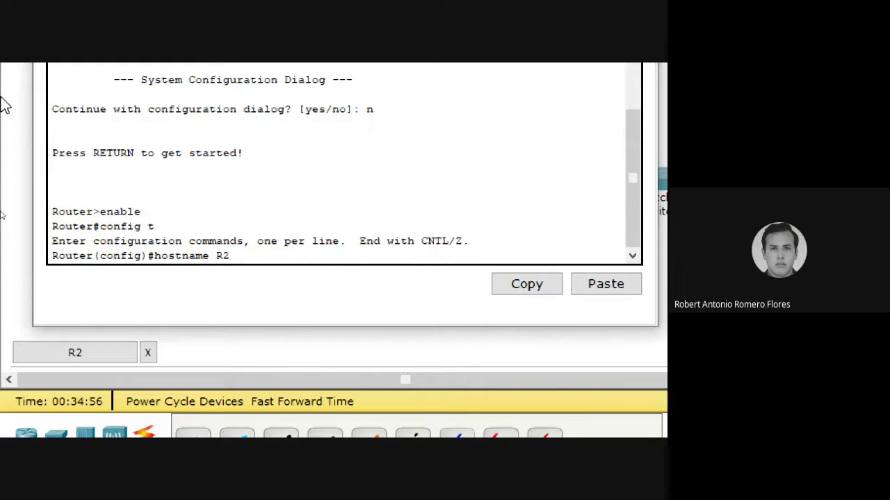
{"action": "key", "text": "Return"}
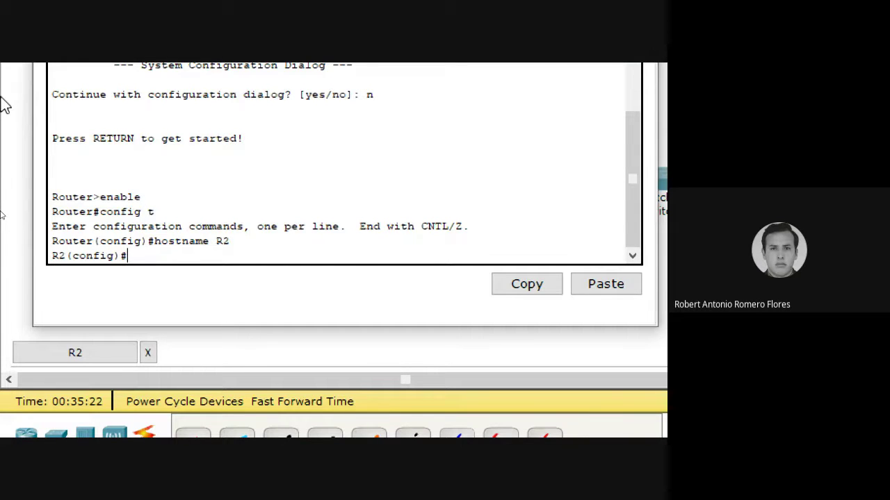
{"action": "type", "text": "no ip domain l"}
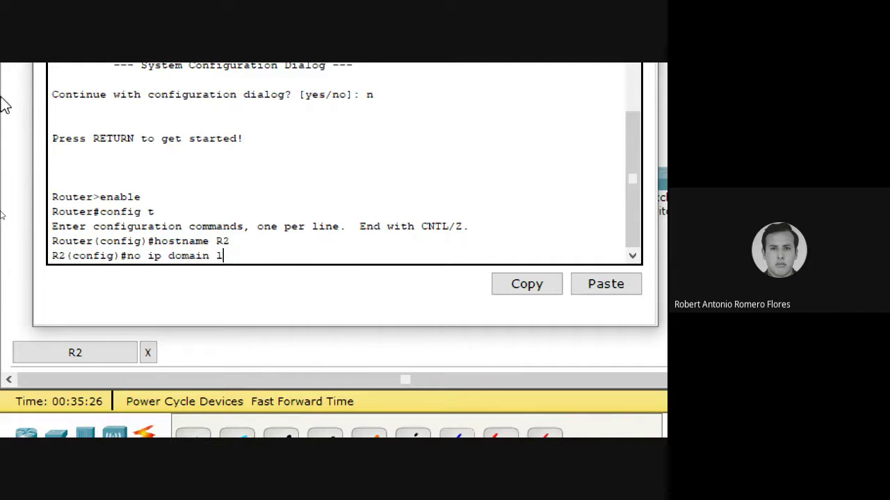
{"action": "type", "text": "ookup"}
{"action": "key", "text": "Return"}
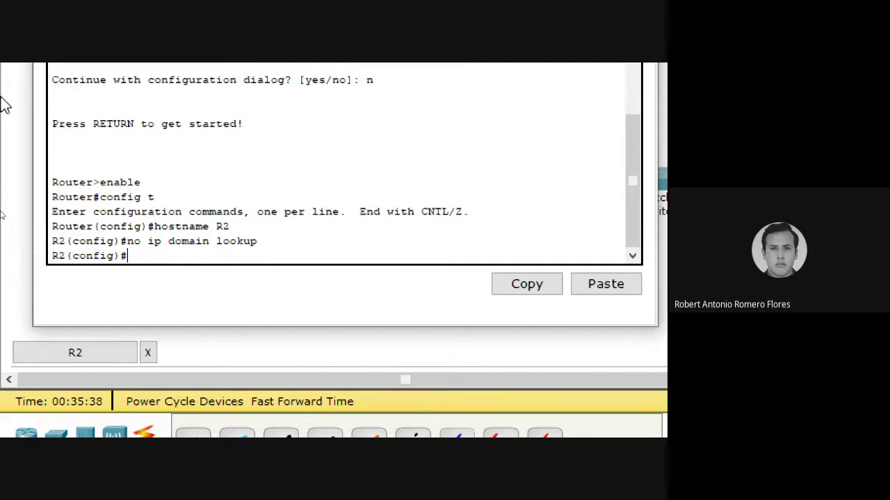
Assign IP address 10.10.10.1 with mask 255.255.255.0 to R2's fa0/0 interface.
{"action": "type", "text": "int fa0/0"}
{"action": "key", "text": "Return"}
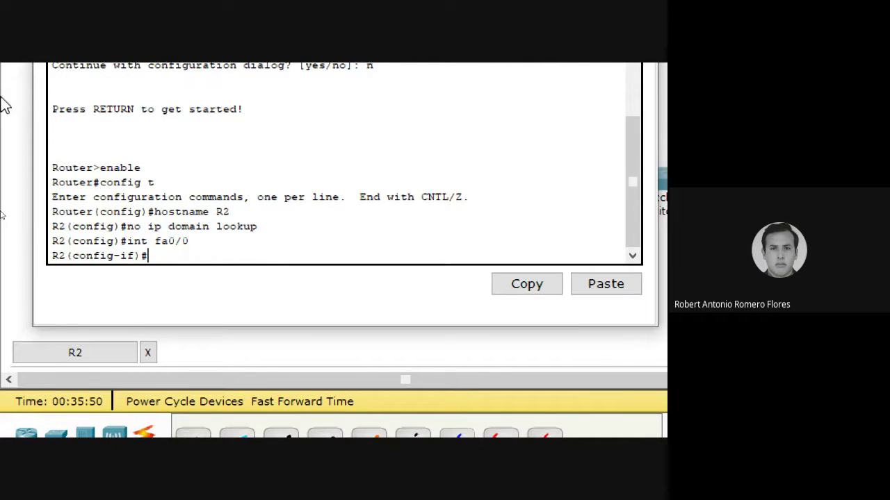
{"action": "type", "text": "ip addr"}
{"action": "key", "text": "Tab"}
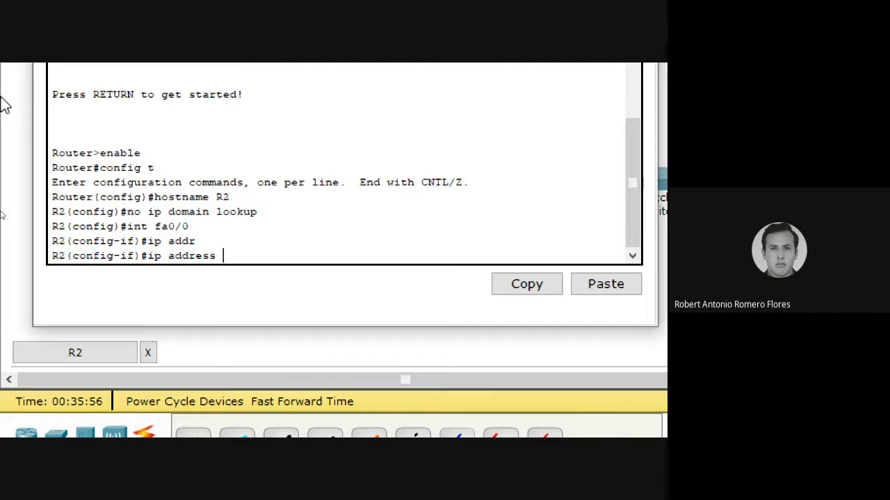
{"action": "type", "text": "10.10.10.1   255.255."}
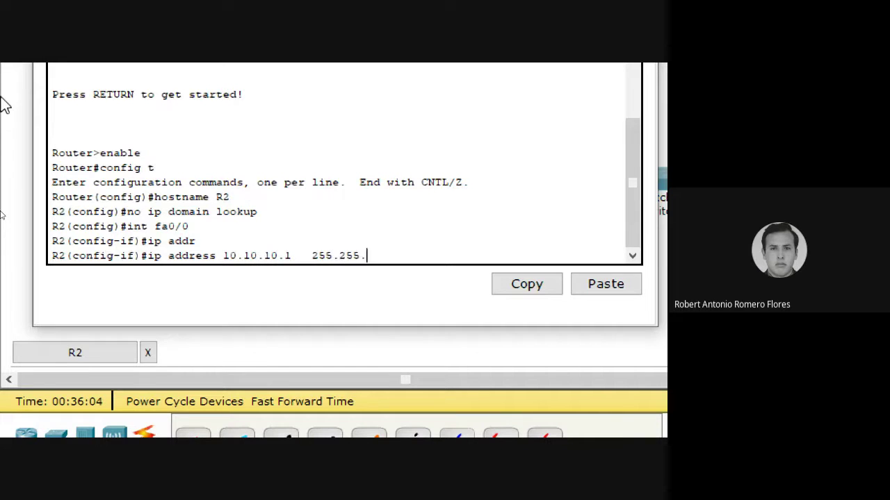
{"action": "type", "text": "255.0"}
{"action": "key", "text": "Return"}
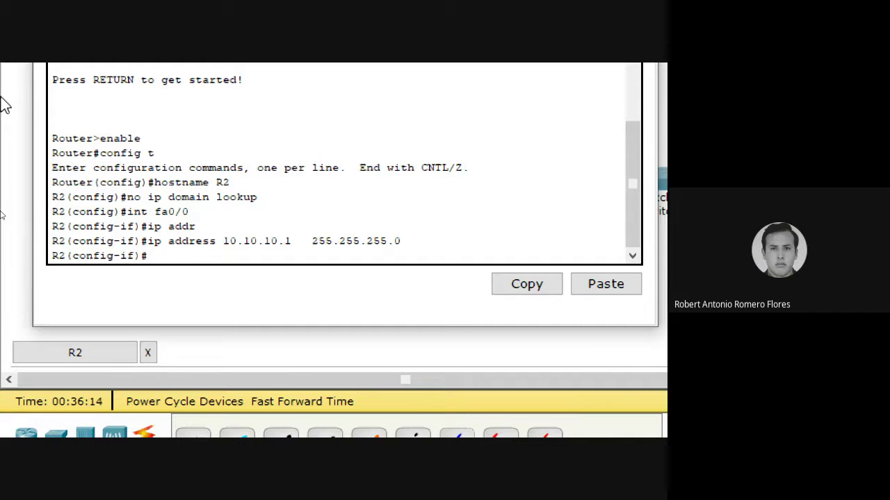
Assign IP address 192.168.10.2 with mask 255.255.255.252 to R2's se2/0 interface.
{"action": "type", "text": "int se2/0"}
{"action": "key", "text": "Return"}
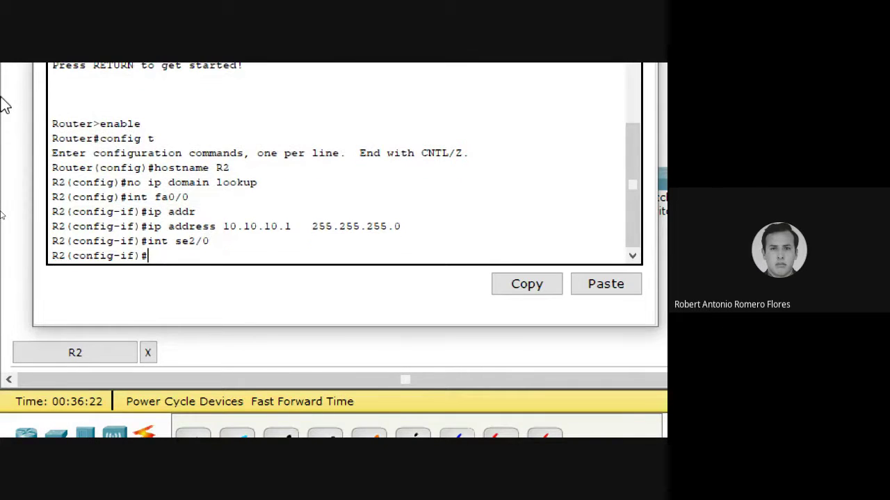
{"action": "type", "text": "ip addre"}
{"action": "type", "text": "192.168"}
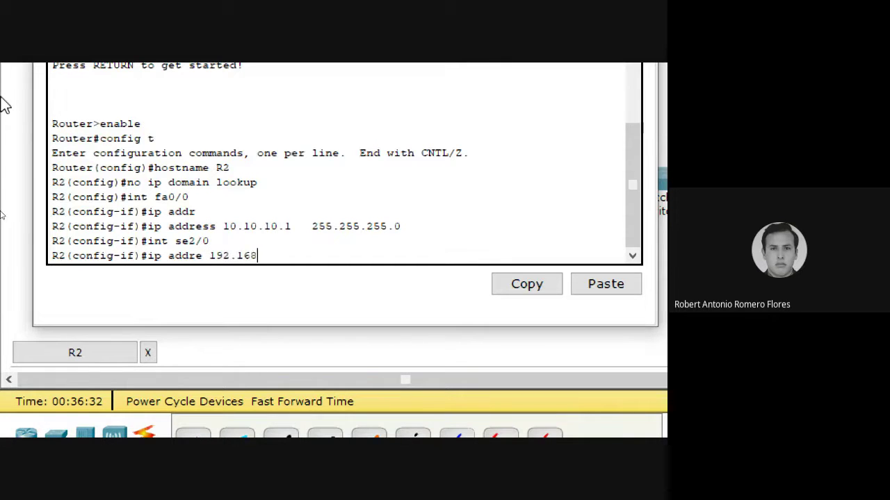
{"action": "type", "text": ".10.2  255.255.255."}
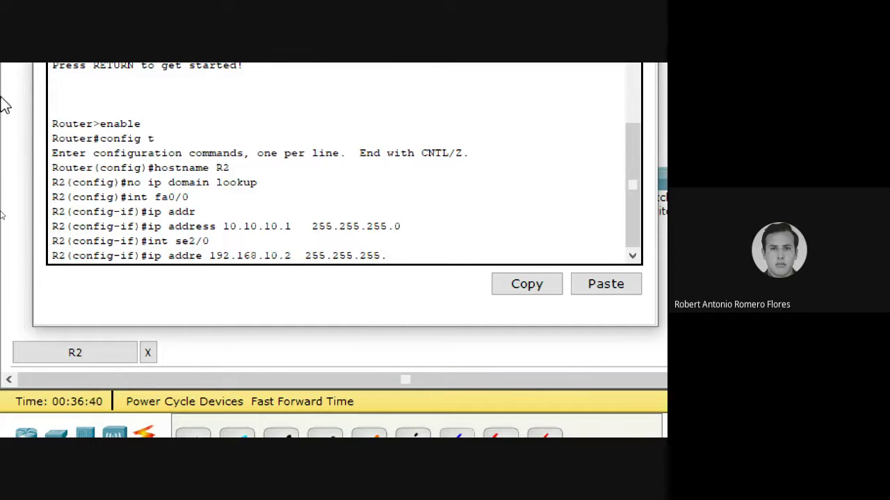
{"action": "type", "text": "252"}
{"action": "key", "text": "Return"}
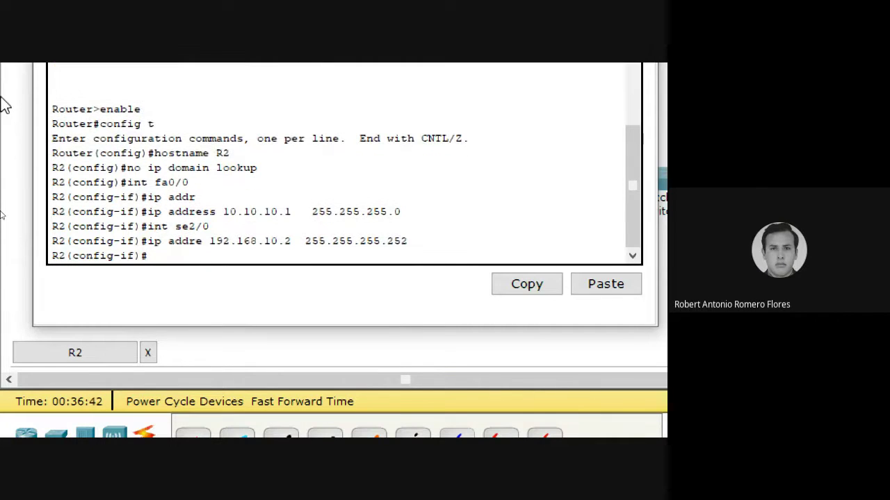
List the options available for the no command, and enable the se2/0 interface with no shutdown.
{"action": "type", "text": "no shu"}
{"action": "key", "text": "BackSpace"}
{"action": "key", "text": "BackSpace"}
{"action": "key", "text": "BackSpace"}
{"action": "type", "text": "?"}
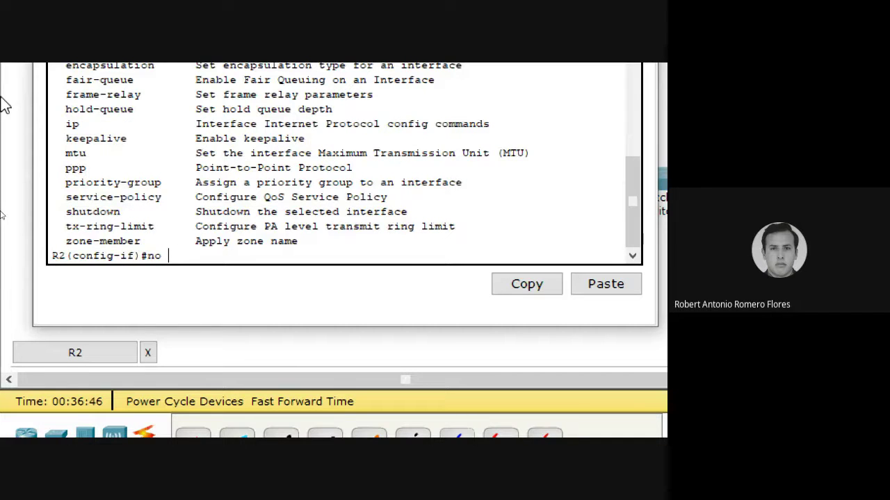
{"action": "scroll", "coordinate": [222, 150], "scroll_direction": "up", "scroll_amount": 3}
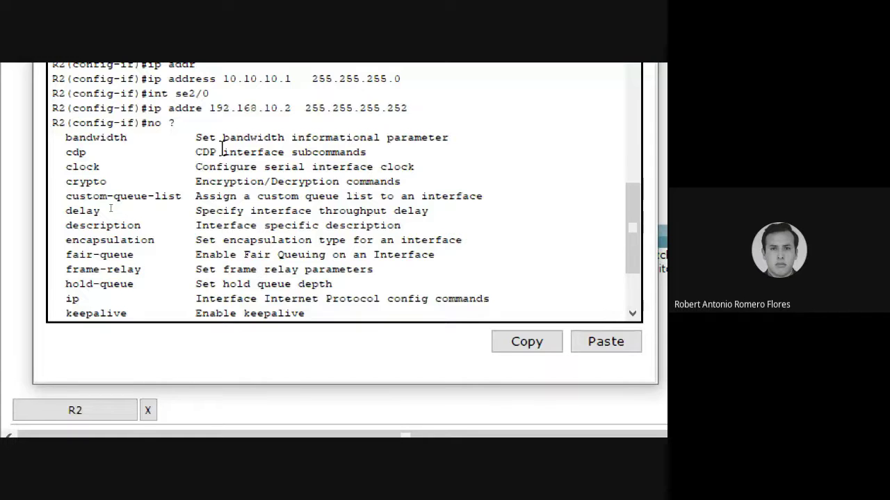
{"action": "scroll", "coordinate": [223, 149], "scroll_direction": "down", "scroll_amount": 3}
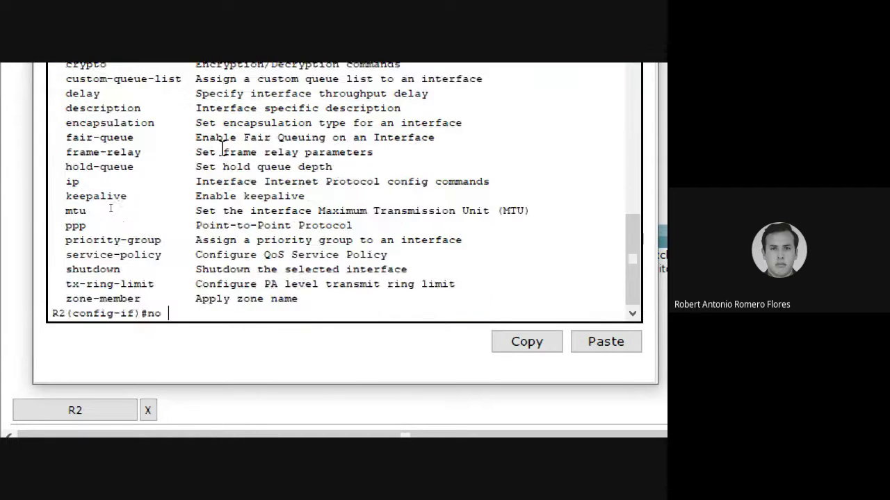
{"action": "type", "text": "shutdow"}
{"action": "type", "text": "n"}
{"action": "key", "text": "Return"}
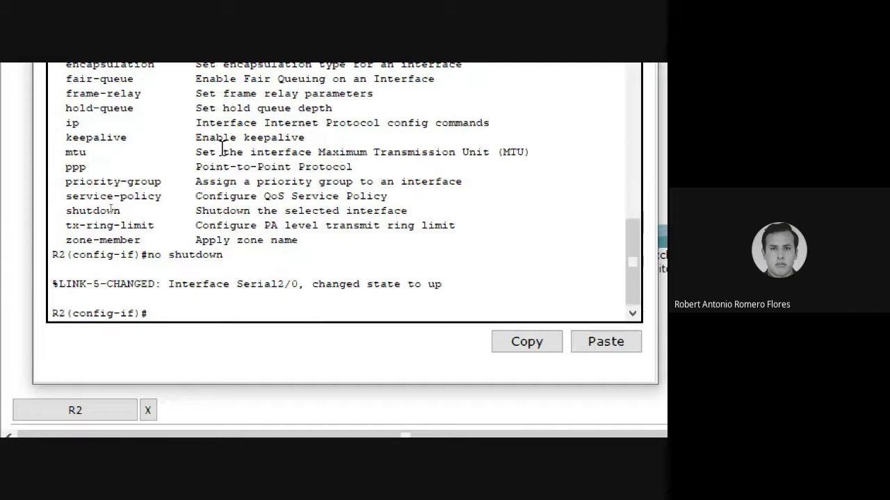
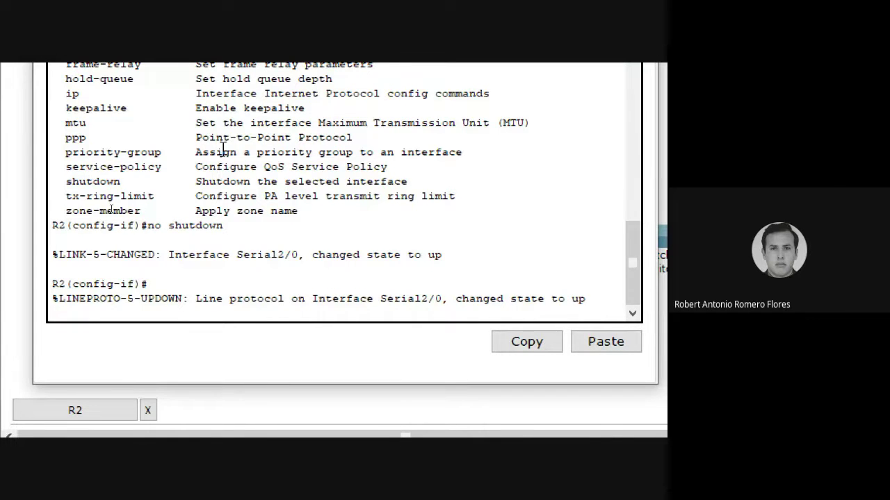
{"action": "key", "text": "Return"}
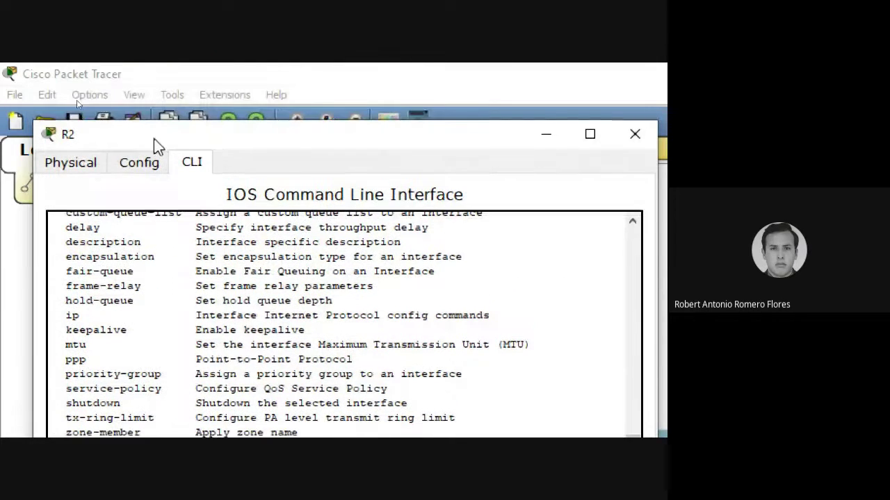
Assign IP address 192.168.10.9 with mask 255.255.255.252 to R2's se3/0 interface and enable it with no shut.
{"action": "left_click_drag", "start_coordinate": [153, 138], "coordinate": [526, 123]}
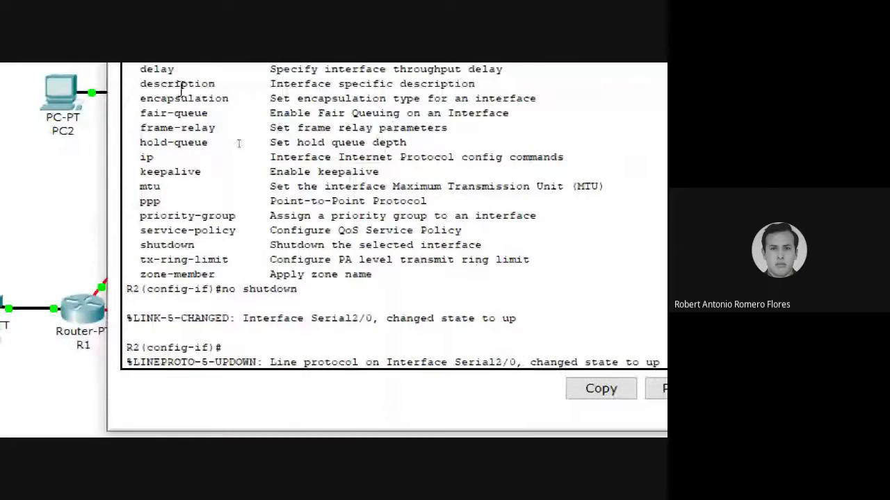
{"action": "left_click_drag", "start_coordinate": [252, 94], "coordinate": [396, 96]}
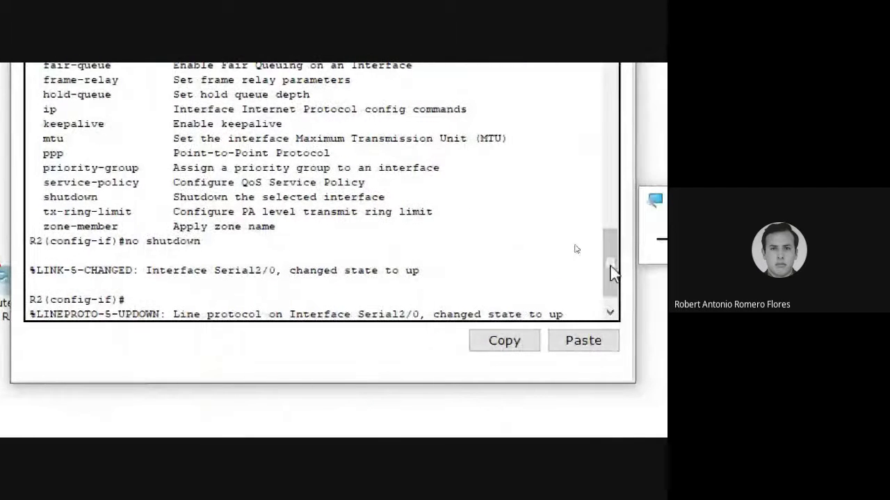
{"action": "key", "text": "Return"}
{"action": "type", "text": "int"}
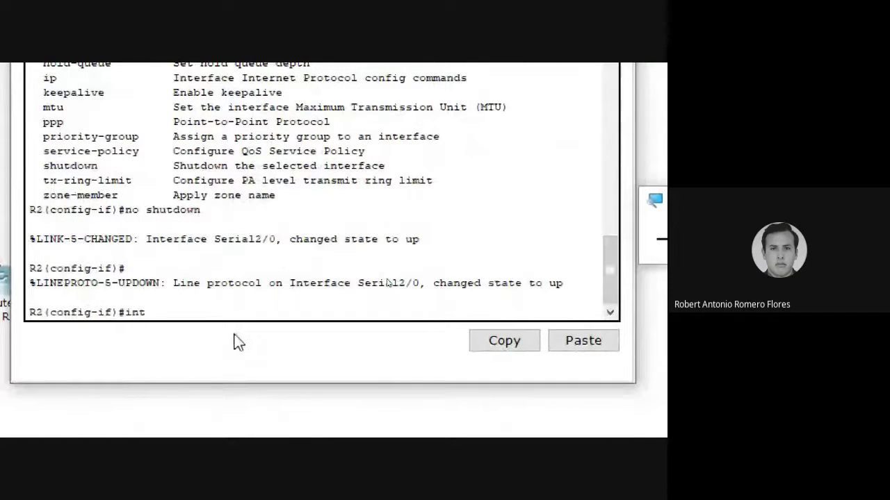
{"action": "type", "text": " se3/0"}
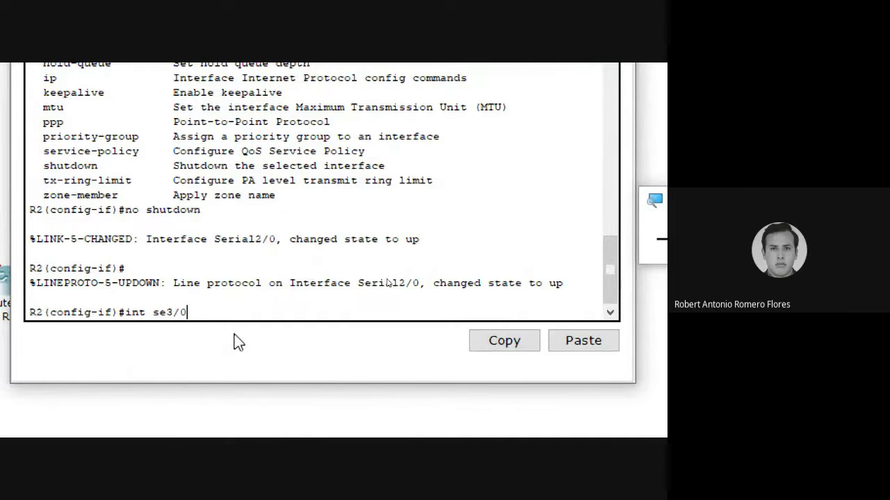
{"action": "key", "text": "Return"}
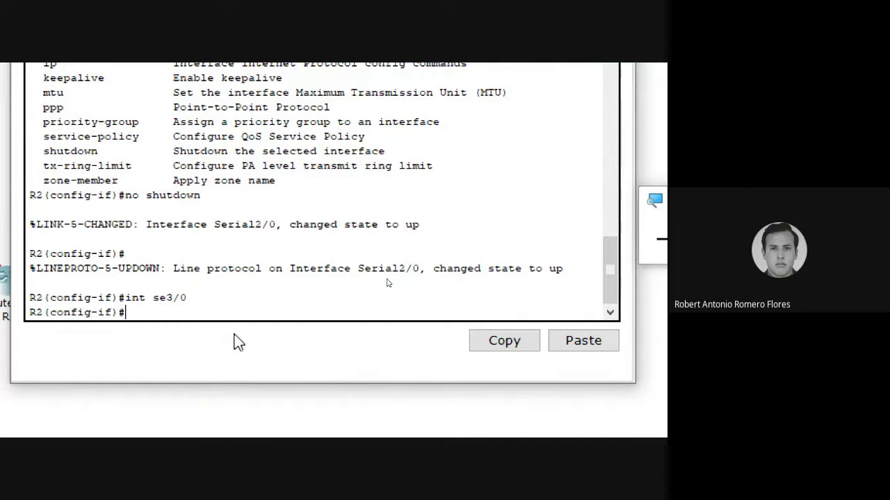
{"action": "type", "text": "ip add"}
{"action": "type", "text": "192.168.10.9"}
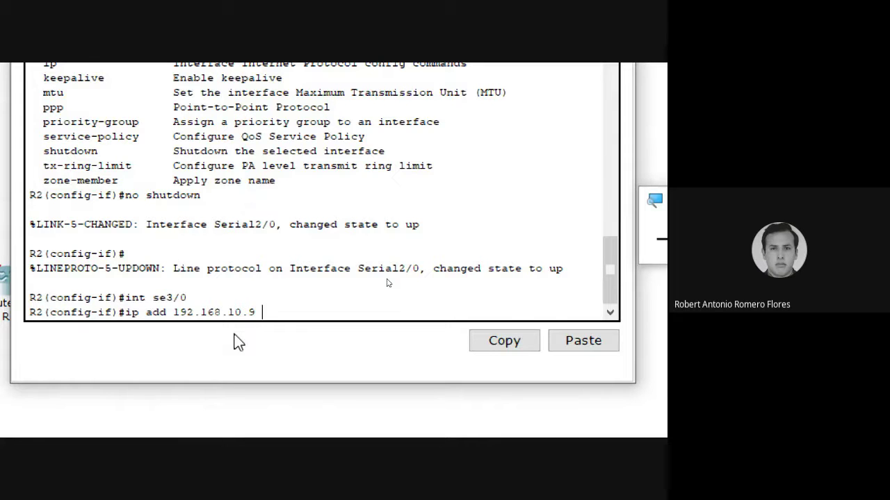
{"action": "type", "text": "255.255.255.252"}
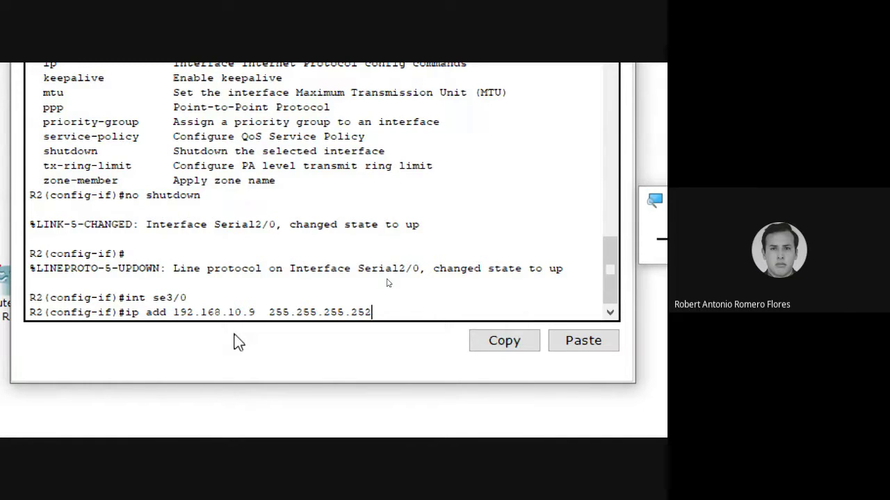
{"action": "key", "text": "Return"}
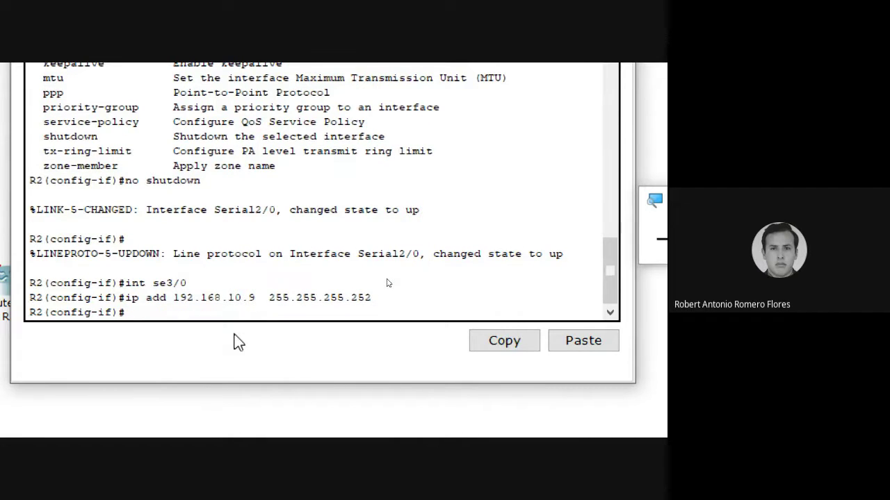
{"action": "type", "text": "no shut"}
{"action": "key", "text": "Return"}
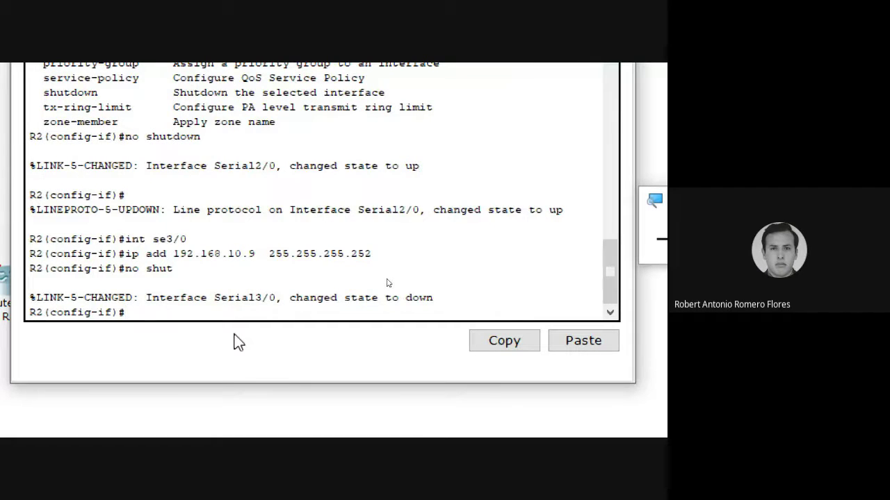
Review the se3/0 commands and the earlier interface configuration in R2's console against the topology.
{"action": "left_click_drag", "start_coordinate": [217, 298], "coordinate": [43, 239]}
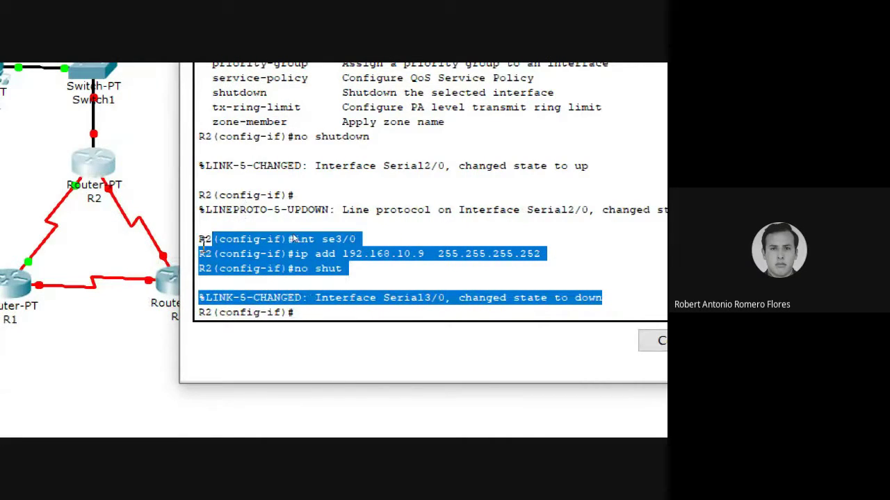
{"action": "left_click", "coordinate": [334, 312]}
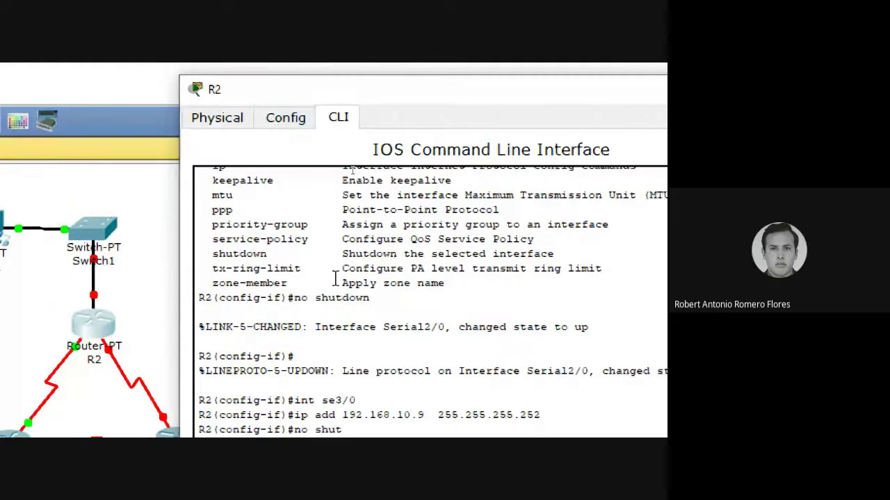
{"action": "scroll", "coordinate": [336, 278], "scroll_direction": "up", "scroll_amount": 3}
{"action": "scroll", "coordinate": [336, 278], "scroll_direction": "up", "scroll_amount": 4}
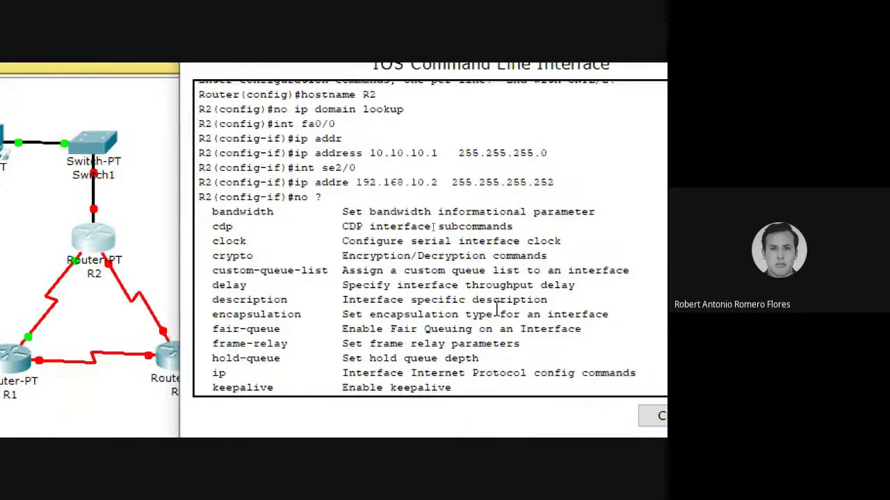
{"action": "type", "text": "shutdown"}
{"action": "key", "text": "Return"}
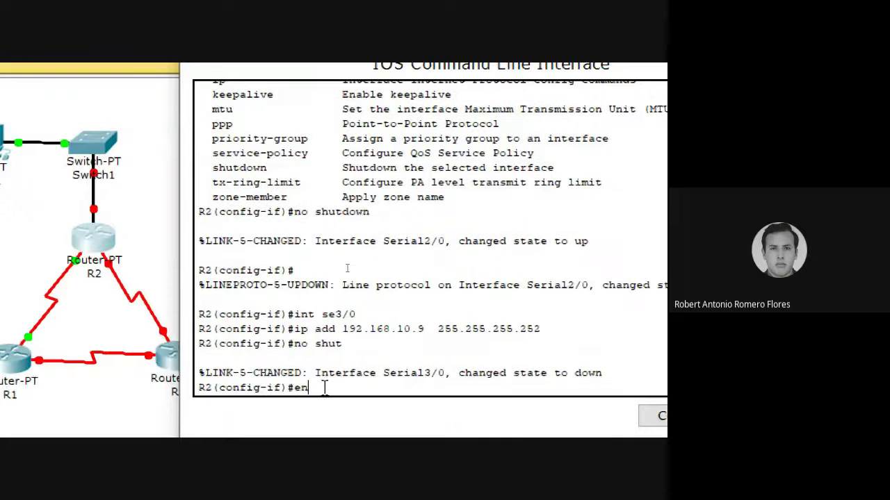
Exit configuration mode on R2, save its configuration with wr, and close its console.
{"action": "type", "text": "d"}
{"action": "key", "text": "Return"}
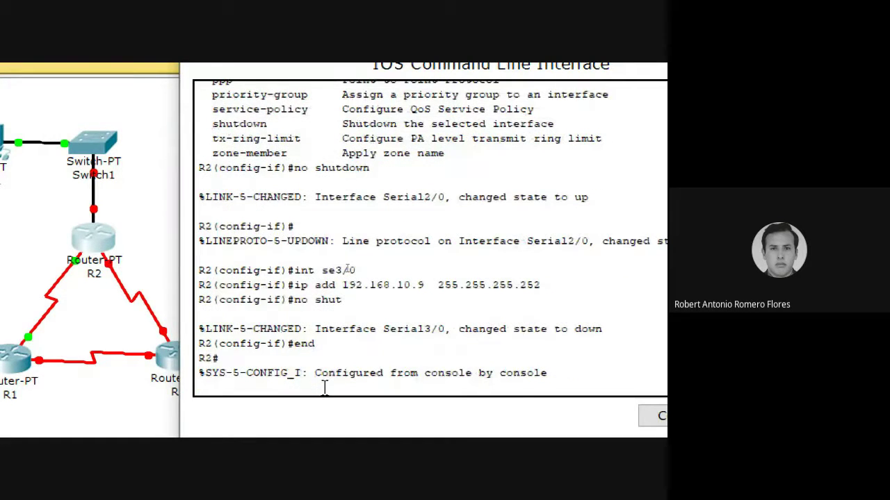
{"action": "key", "text": "Return"}
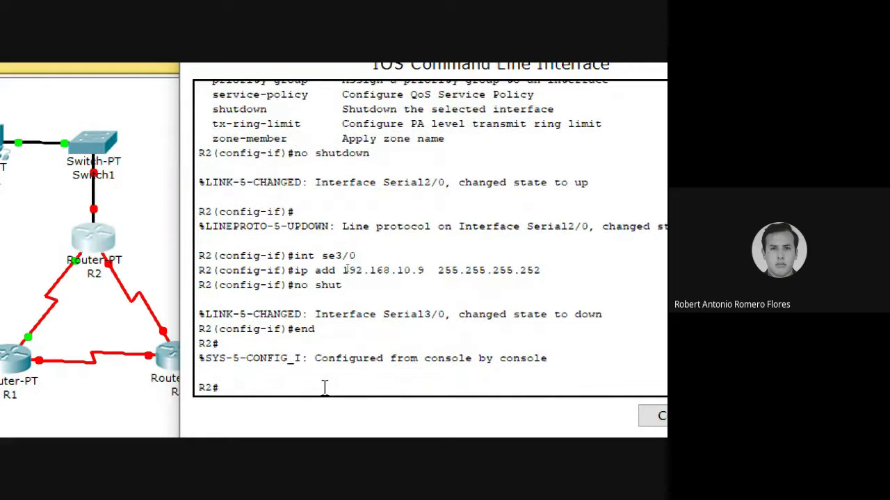
{"action": "type", "text": "wr"}
{"action": "key", "text": "Return"}
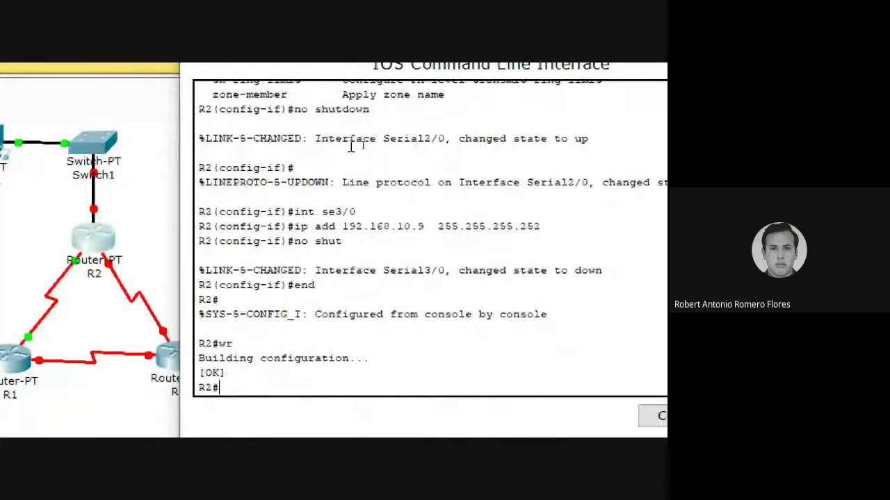
{"action": "left_click", "coordinate": [559, 87]}
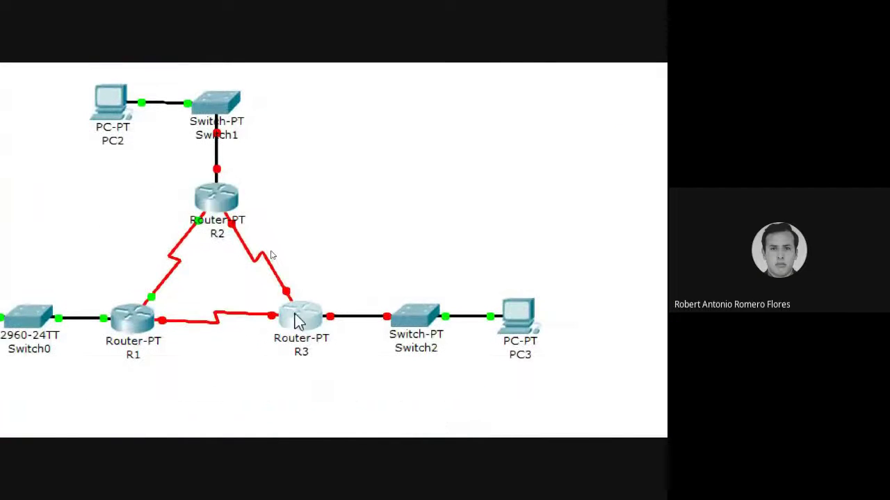
Open router R3's command line and enter global configuration mode with enable and config t.
{"action": "left_click", "coordinate": [297, 321]}
{"action": "left_click", "coordinate": [267, 172]}
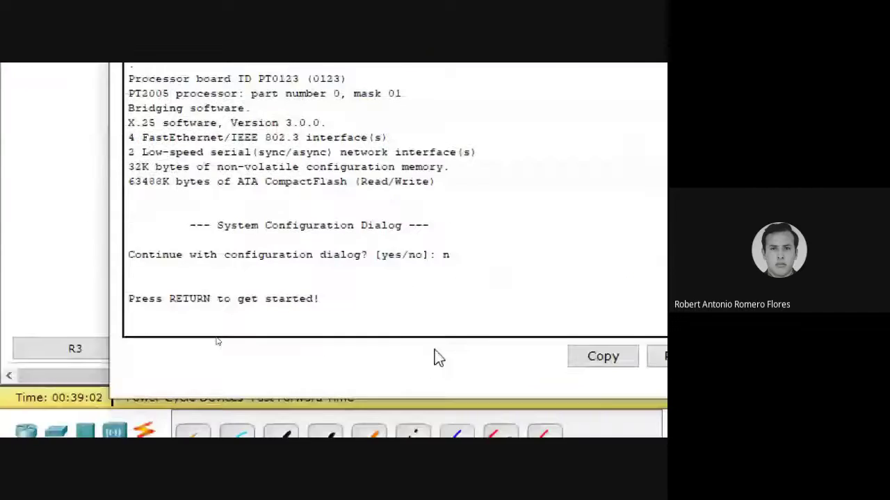
{"action": "left_click", "coordinate": [409, 302]}
{"action": "key", "text": "Return"}
{"action": "type", "text": "enabl"}
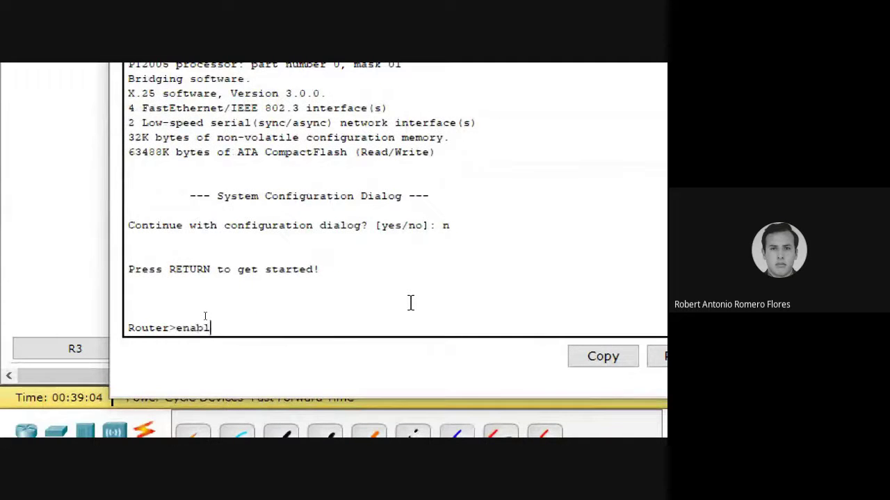
{"action": "type", "text": "e"}
{"action": "key", "text": "Return"}
{"action": "type", "text": "confiig"}
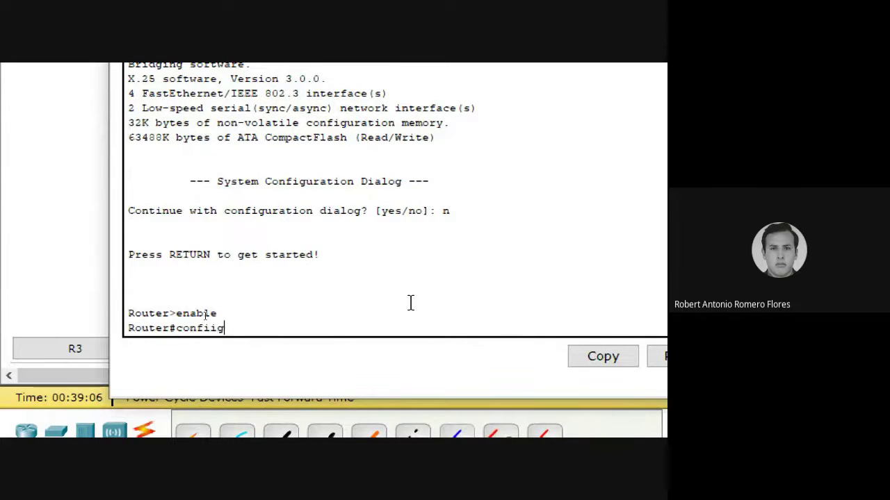
{"action": "key", "text": "BackSpace"}
{"action": "key", "text": "BackSpace"}
{"action": "type", "text": "g t"}
{"action": "key", "text": "Return"}
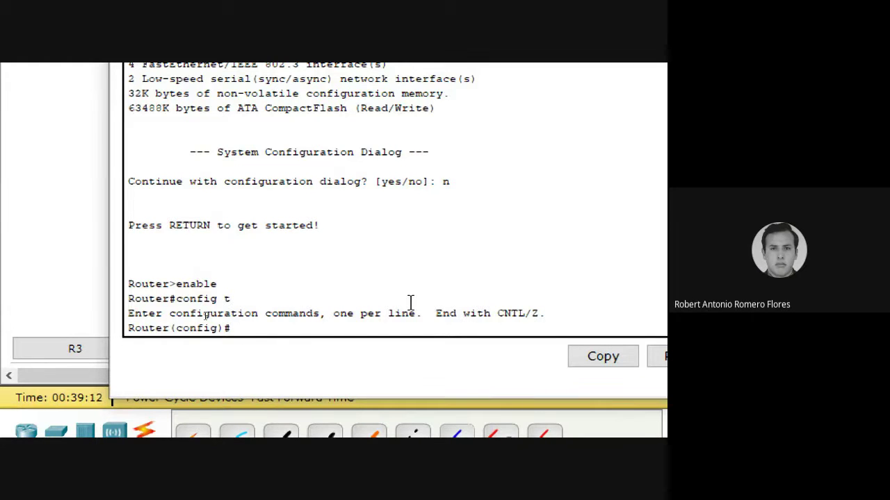
Set the router's hostname to R3 and disable DNS lookup with no ip domain-lookup.
{"action": "type", "text": "host name R3"}
{"action": "key", "text": "Return"}
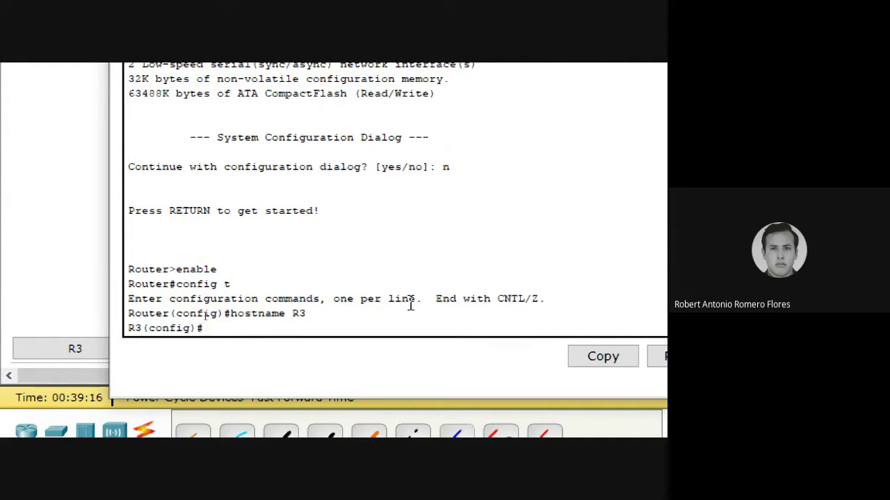
{"action": "type", "text": "no ip domain-"}
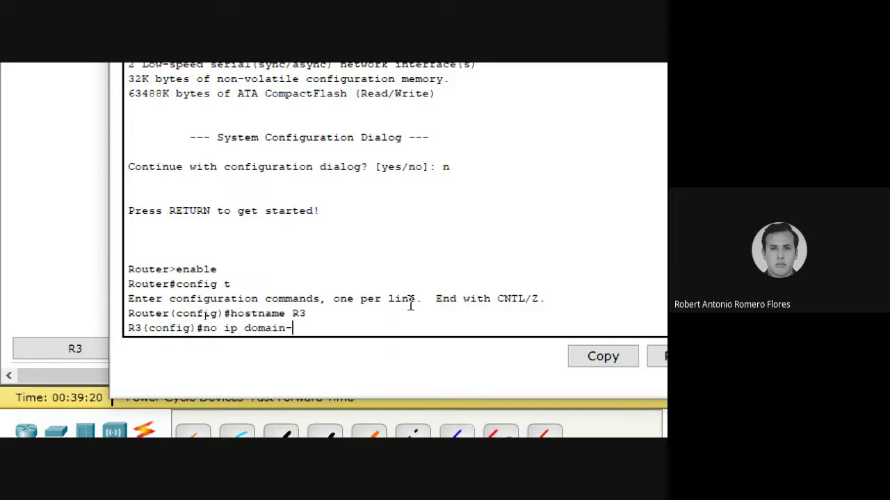
{"action": "type", "text": "lookup"}
{"action": "key", "text": "Return"}
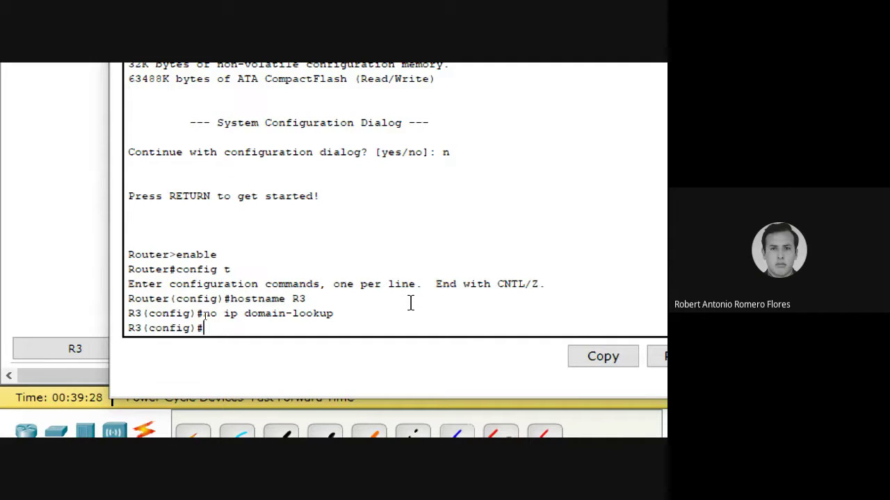
Assign IP address 172.16.1.33 with mask 255.255.255.248 to R3's fa0/0 interface.
{"action": "type", "text": "int fa0/0"}
{"action": "key", "text": "Return"}
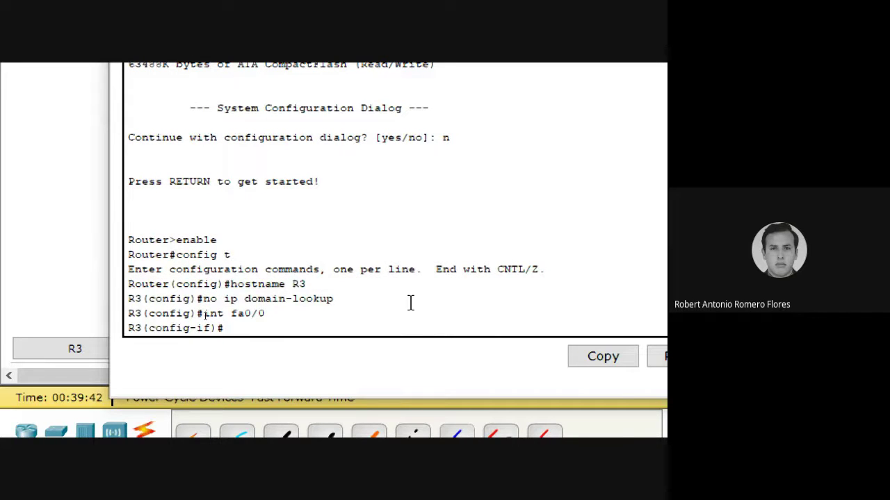
{"action": "type", "text": "ip addr 172.16"}
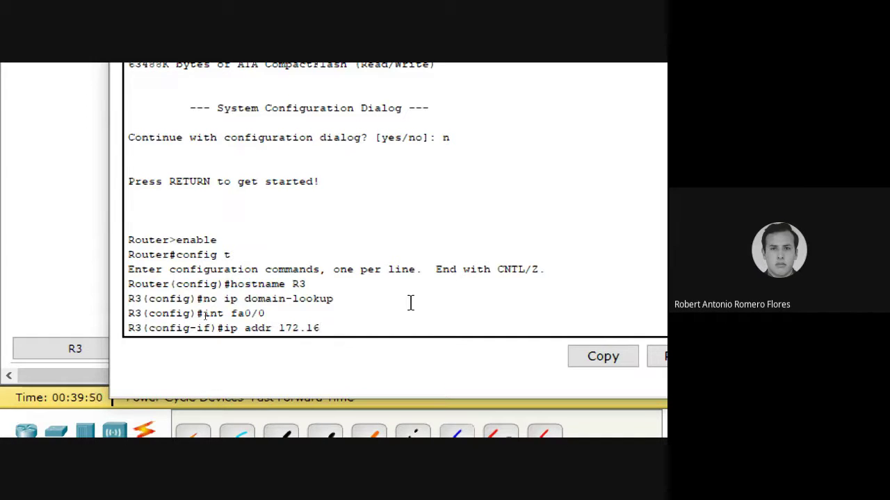
{"action": "type", "text": ".1.33  255.255.255."}
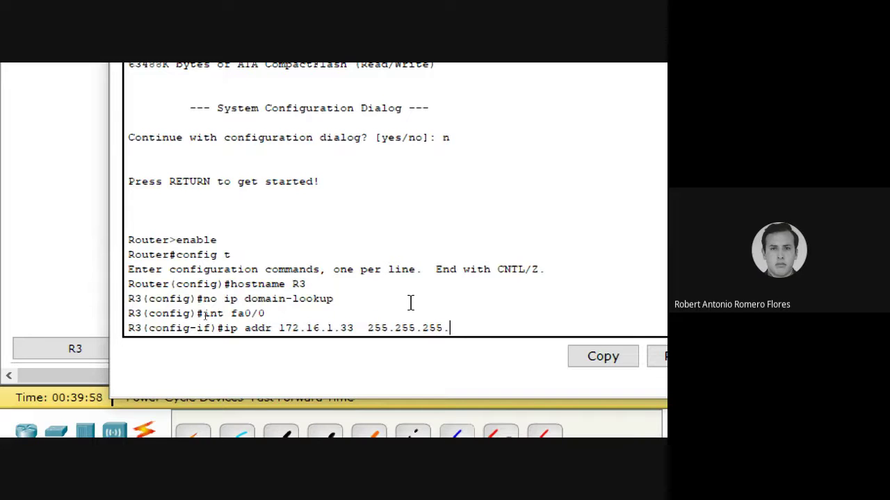
{"action": "type", "text": "248"}
{"action": "key", "text": "Return"}
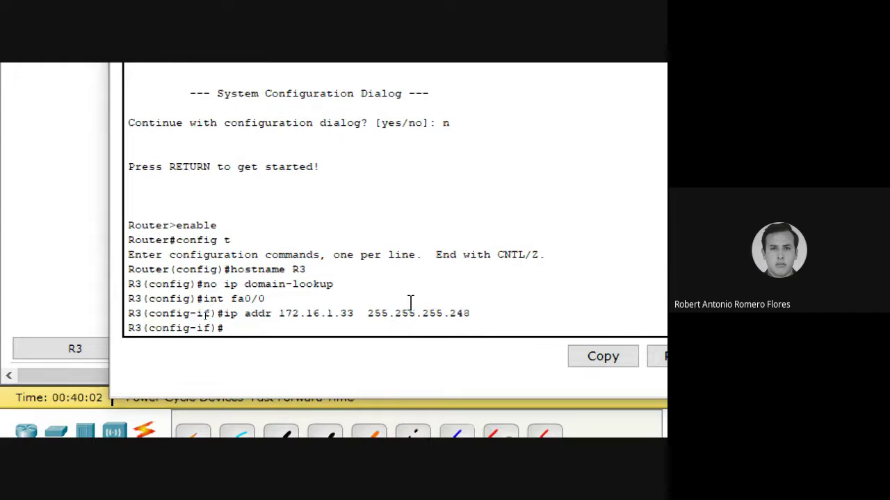
Assign IP address 192.168.10.6 with mask 255.255.255.252 to R3's se2/0 interface.
{"action": "type", "text": "int se"}
{"action": "type", "text": "2/0"}
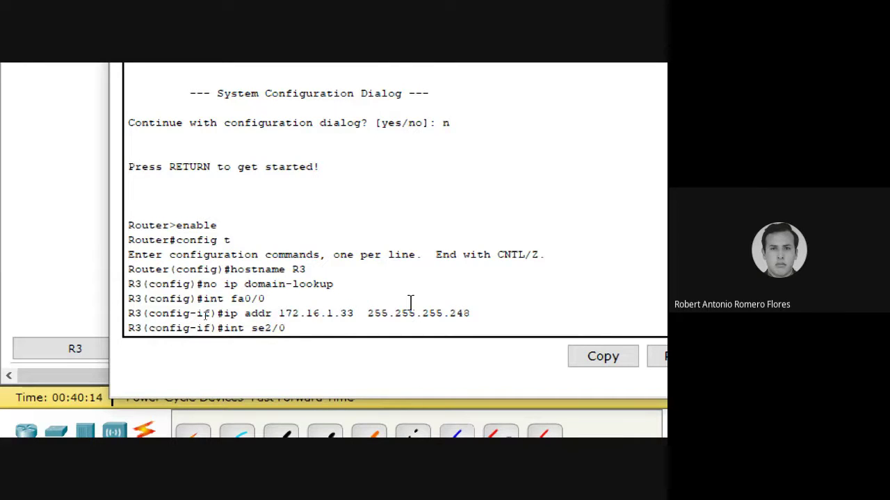
{"action": "key", "text": "Return"}
{"action": "type", "text": "ip"}
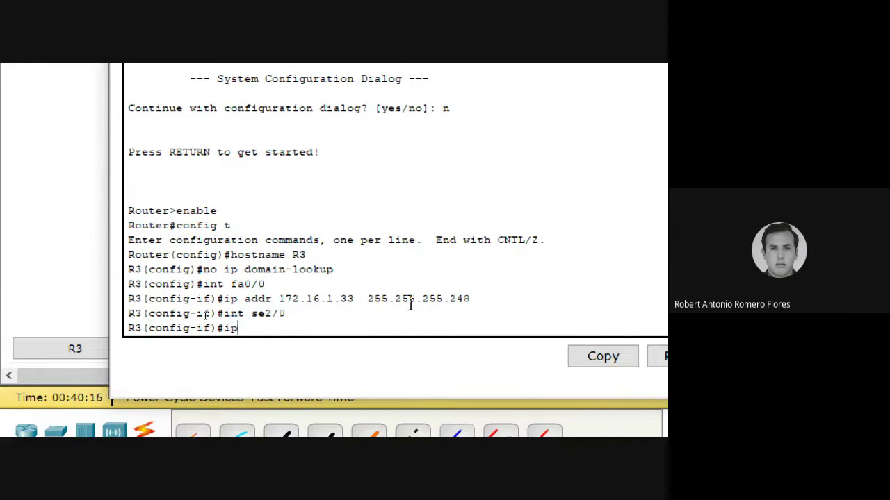
{"action": "type", "text": " addr 192"}
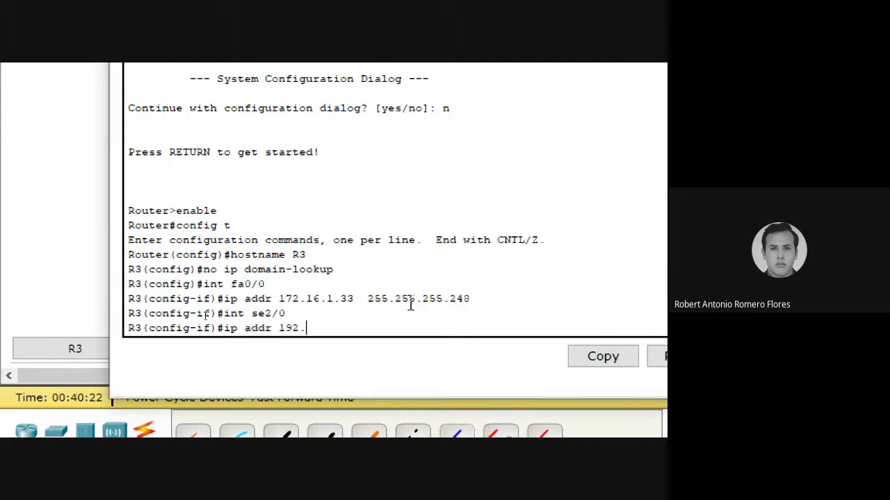
{"action": "type", "text": ".168.10.6 255."}
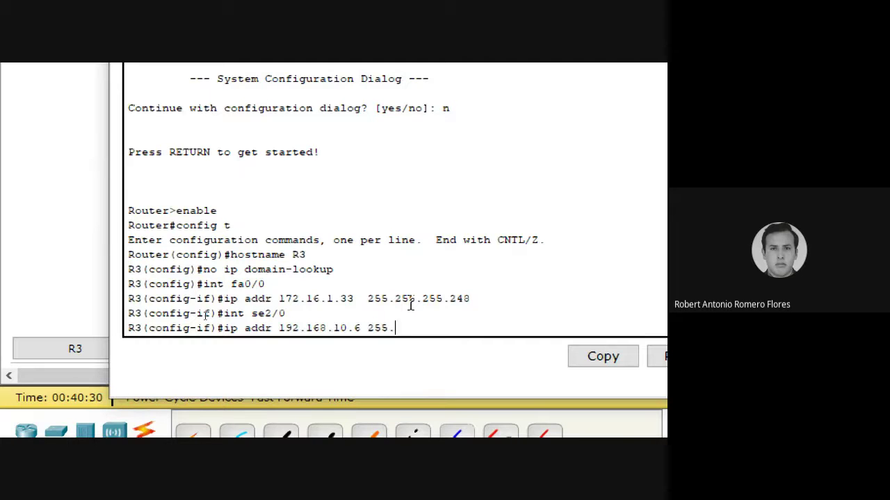
{"action": "type", "text": "255.255.252"}
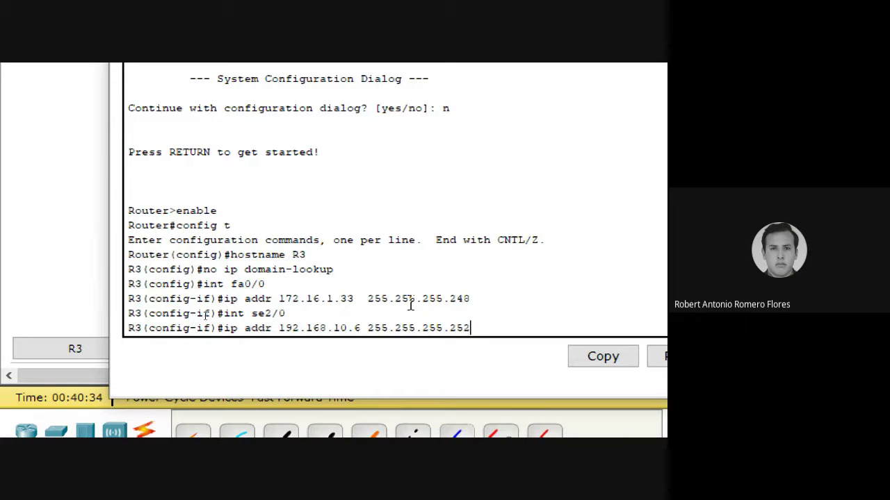
{"action": "key", "text": "Left"}
{"action": "key", "text": "Left"}
{"action": "key", "text": "Left"}
{"action": "key", "text": "Left"}
{"action": "key", "text": "Left"}
{"action": "key", "text": "Left"}
{"action": "key", "text": "Left"}
{"action": "key", "text": "Left"}
{"action": "key", "text": "Left"}
{"action": "key", "text": "Left"}
{"action": "key", "text": "Left"}
{"action": "key", "text": "Left"}
{"action": "key", "text": "Left"}
{"action": "key", "text": "Left"}
{"action": "key", "text": "Left"}
{"action": "key", "text": "Left"}
{"action": "key", "text": "Left"}
{"action": "key", "text": "Left"}
{"action": "key", "text": "Left"}
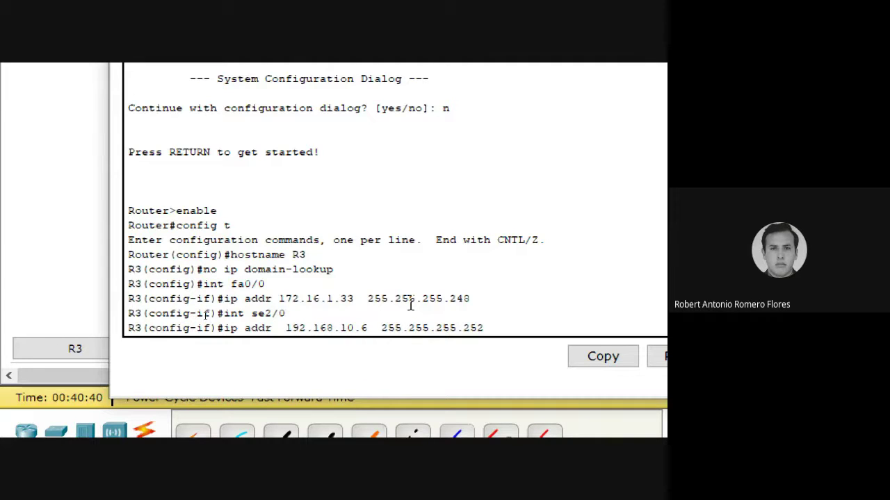
{"action": "key", "text": "Right"}
{"action": "key", "text": "Right"}
{"action": "key", "text": "Right"}
{"action": "key", "text": "Right"}
{"action": "key", "text": "Right"}
{"action": "key", "text": "Right"}
{"action": "key", "text": "Right"}
{"action": "key", "text": "Right"}
{"action": "key", "text": "Right"}
{"action": "key", "text": "Right"}
{"action": "key", "text": "Right"}
{"action": "key", "text": "Right"}
{"action": "key", "text": "Right"}
{"action": "key", "text": "Right"}
{"action": "key", "text": "Right"}
{"action": "key", "text": "Right"}
{"action": "key", "text": "Right"}
{"action": "key", "text": "Right"}
{"action": "key", "text": "Return"}
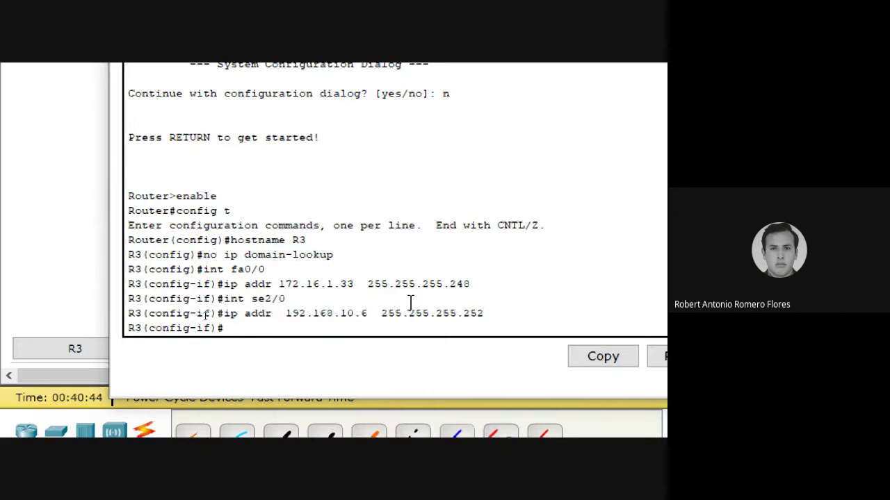
{"action": "type", "text": "int se3/0"}
{"action": "key", "text": "Return"}
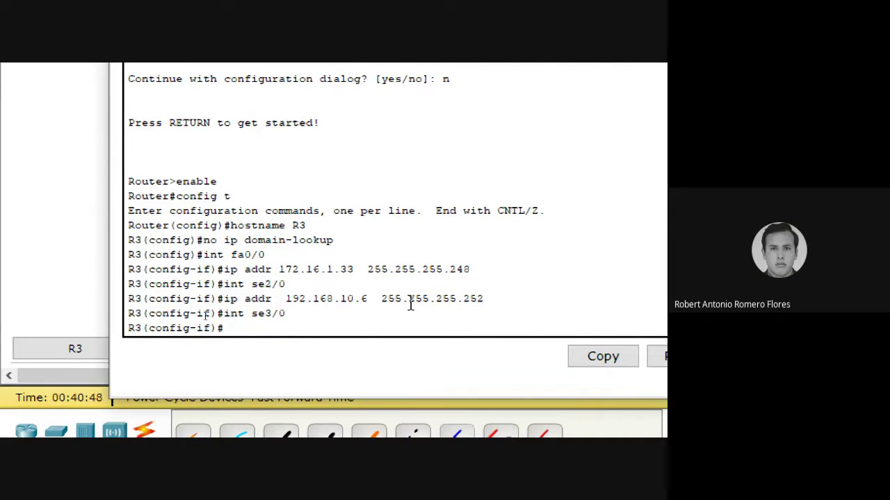
{"action": "type", "text": "ip addr"}
{"action": "key", "text": "BackSpace"}
{"action": "key", "text": "BackSpace"}
{"action": "key", "text": "BackSpace"}
{"action": "key", "text": "BackSpace"}
{"action": "key", "text": "BackSpace"}
{"action": "key", "text": "BackSpace"}
{"action": "key", "text": "BackSpace"}
Return to R3's fa0/0 interface and enable it with no shutdown.
{"action": "type", "text": "int"}
{"action": "type", "text": "a0/0"}
{"action": "key", "text": "Return"}
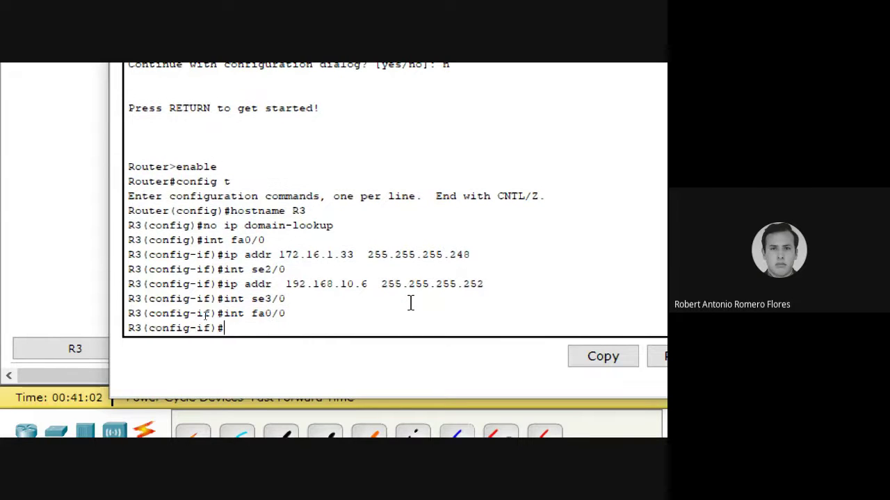
{"action": "type", "text": "no shutdown"}
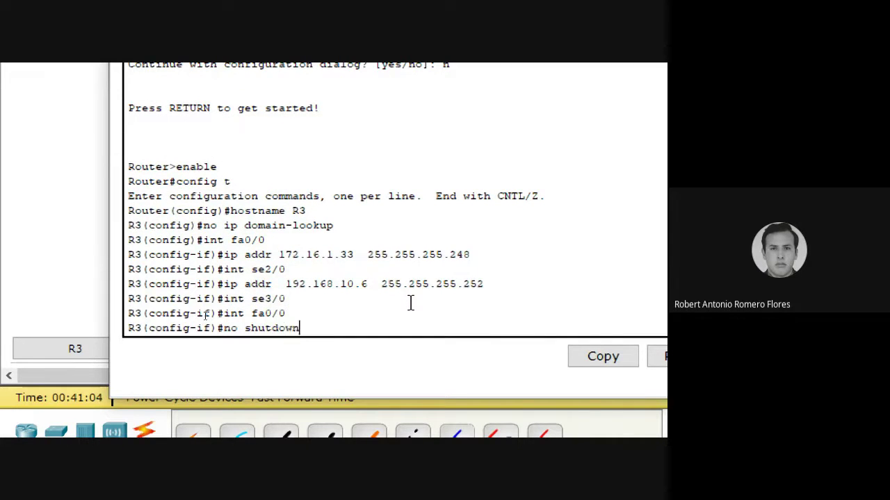
{"action": "key", "text": "Return"}
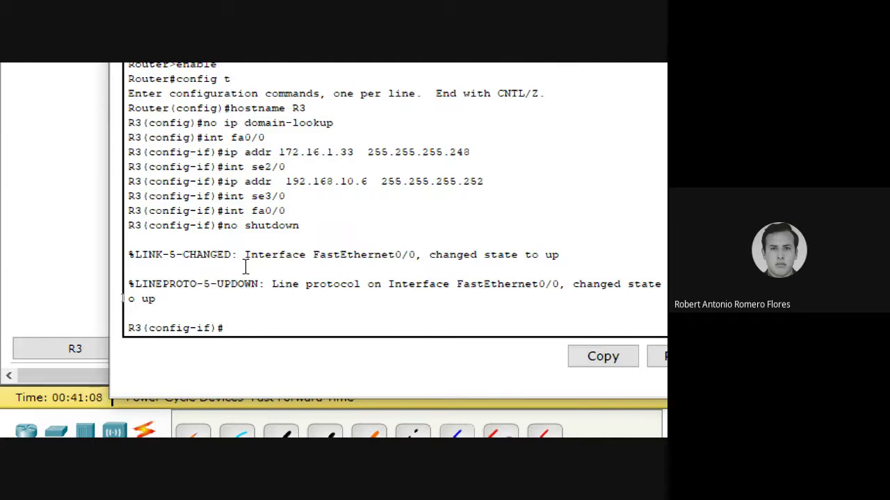
Select R3's se2/0 interface and enable it with no shutdown.
{"action": "type", "text": "int se2/0"}
{"action": "key", "text": "Return"}
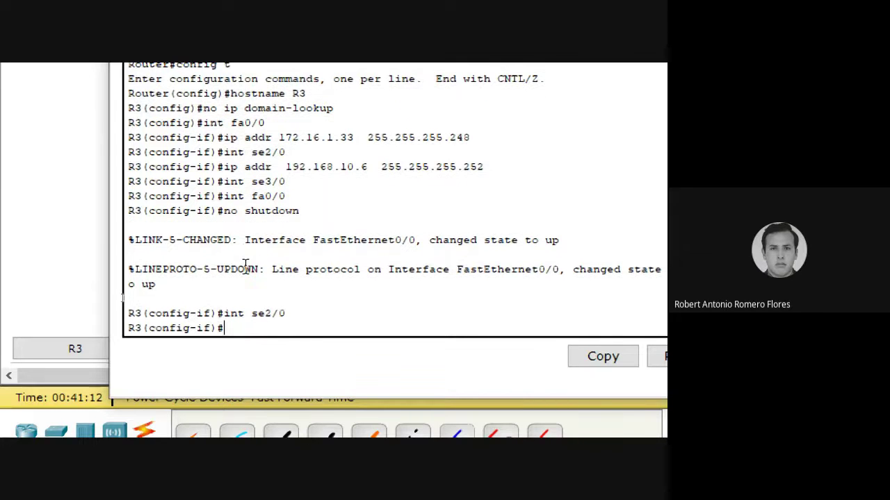
{"action": "type", "text": "no shutdown"}
{"action": "key", "text": "Return"}
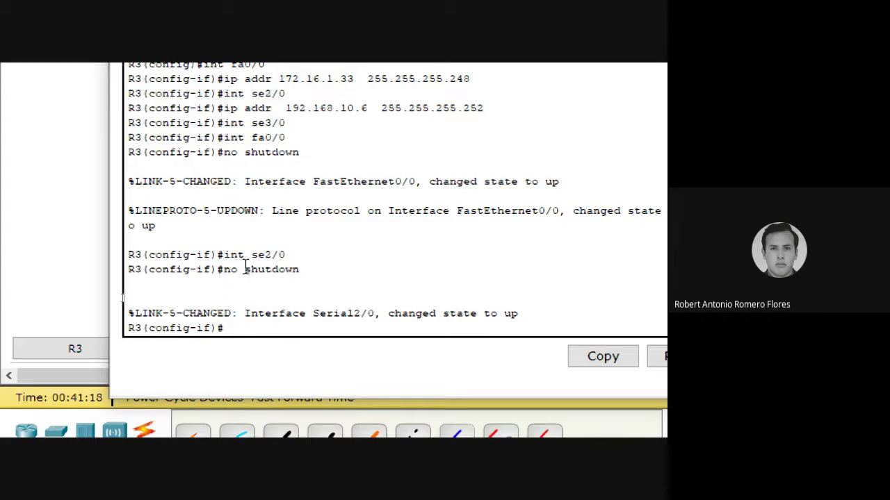
Select R3's se3/0 interface for configuration.
{"action": "type", "text": "int se3/0"}
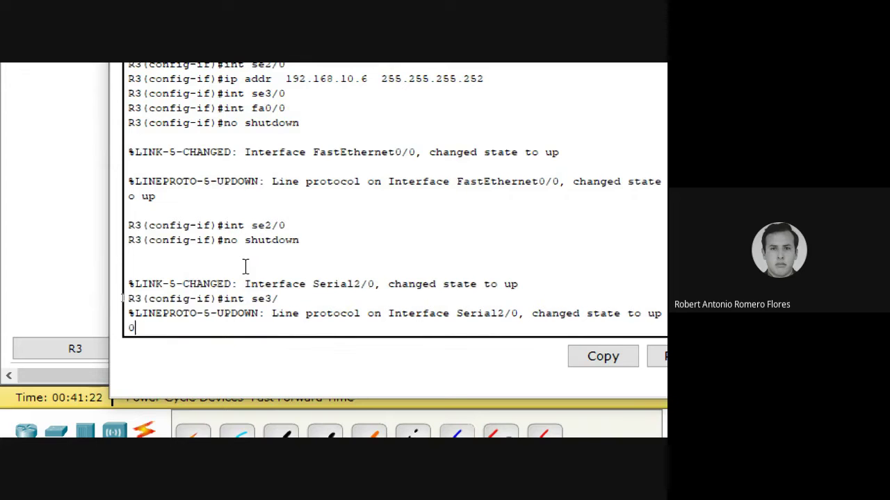
{"action": "key", "text": "Return"}
{"action": "type", "text": "int se3/"}
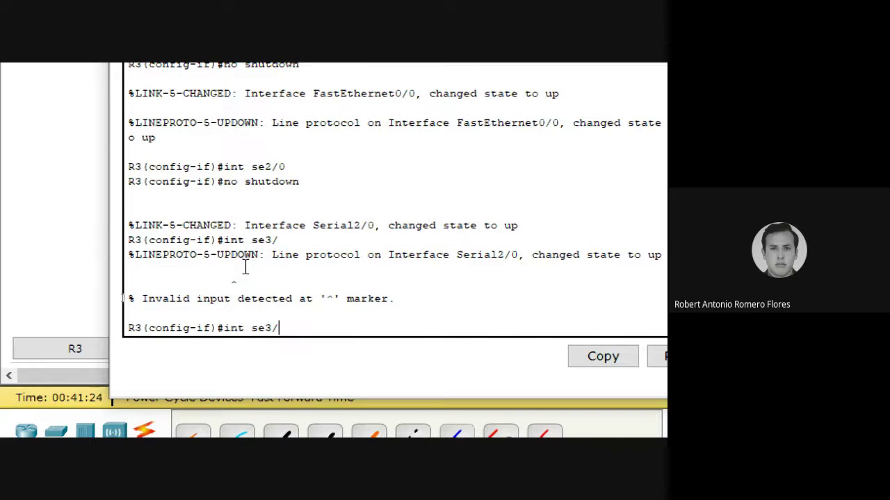
{"action": "type", "text": "0"}
{"action": "key", "text": "Return"}
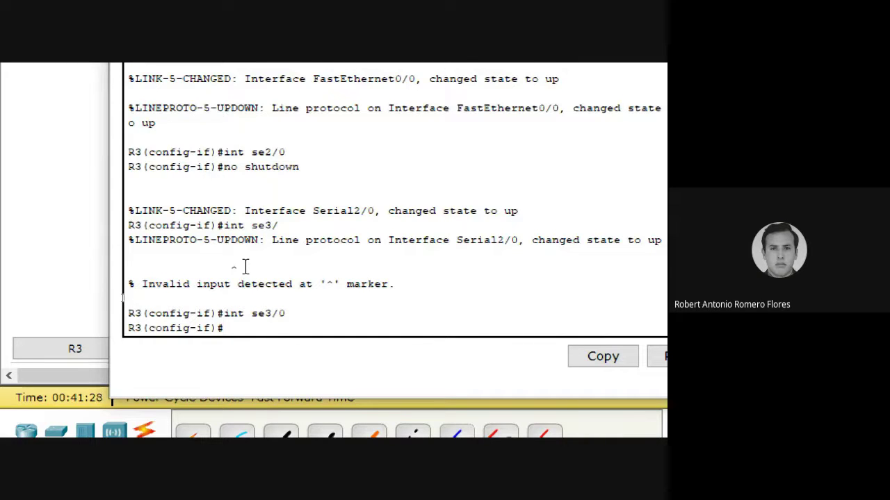
Try to assign IP address 192.168.10.6 with mask 255.255.255.252 to R3's se3/0 interface and enable it.
{"action": "type", "text": "ip addr 192."}
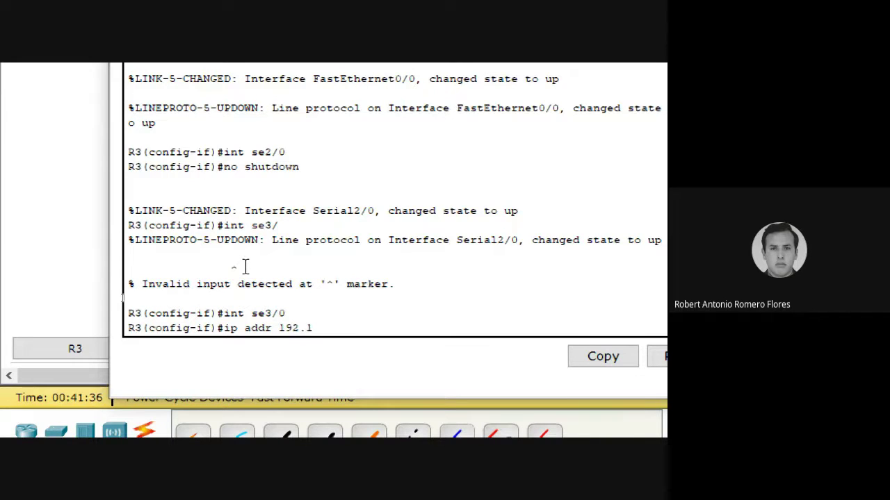
{"action": "type", "text": "168.10.6  255.255.255."}
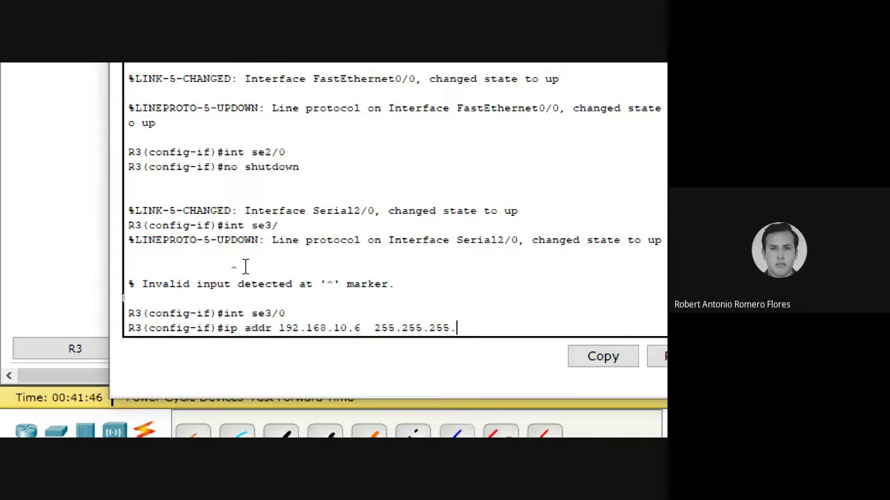
{"action": "type", "text": "252"}
{"action": "key", "text": "Return"}
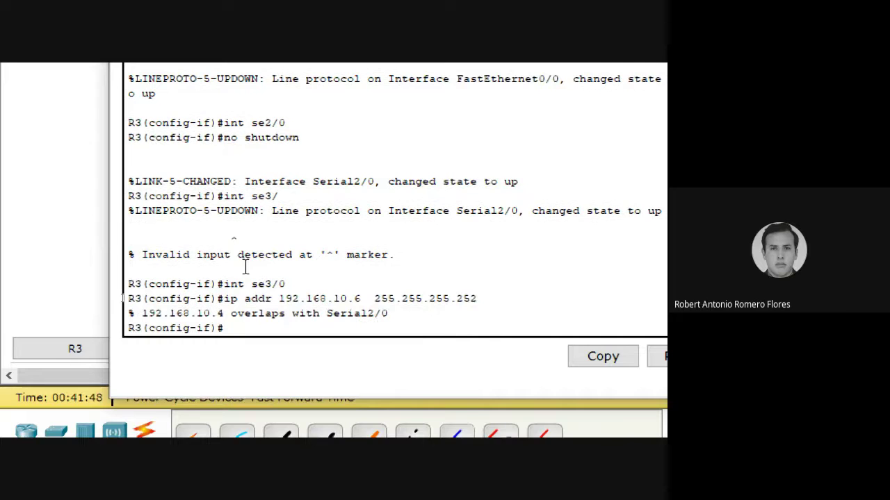
{"action": "type", "text": "no shutd"}
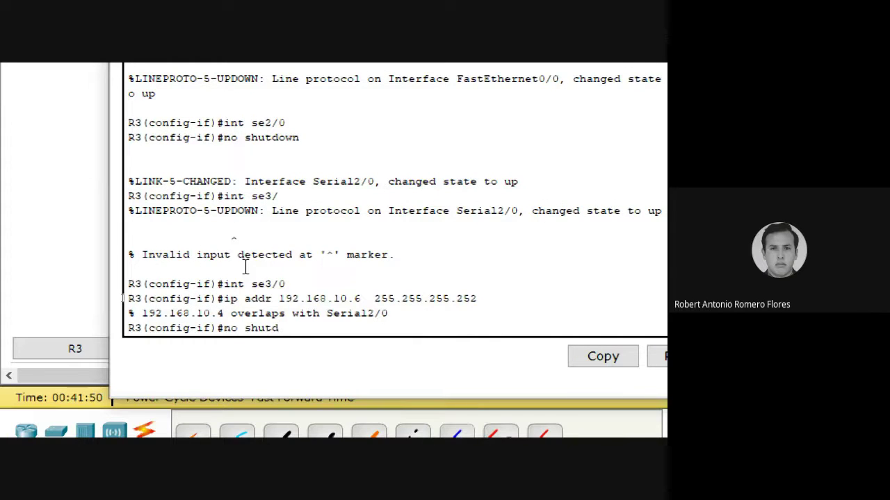
{"action": "key", "text": "BackSpace"}
{"action": "key", "text": "Return"}
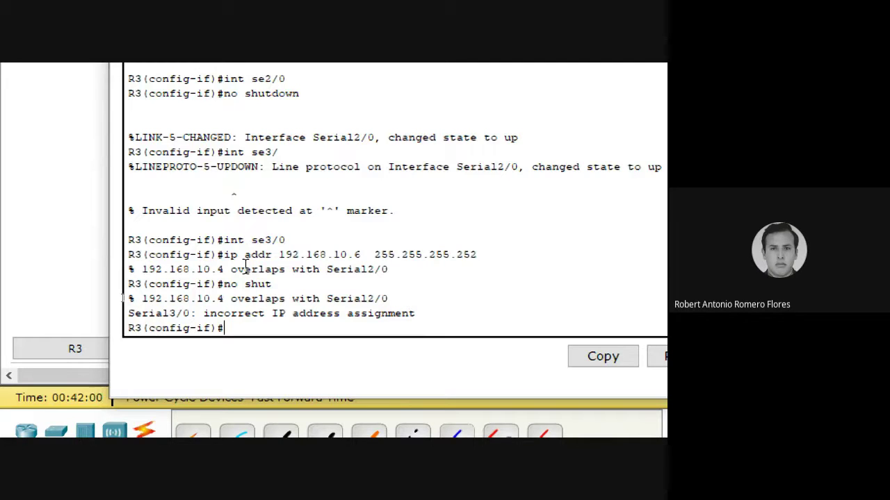
Assign IP address 192.168.10.10 with mask 255.255.255.252 to R3's se3/0 interface.
{"action": "key", "text": "Up"}
{"action": "key", "text": "Up"}
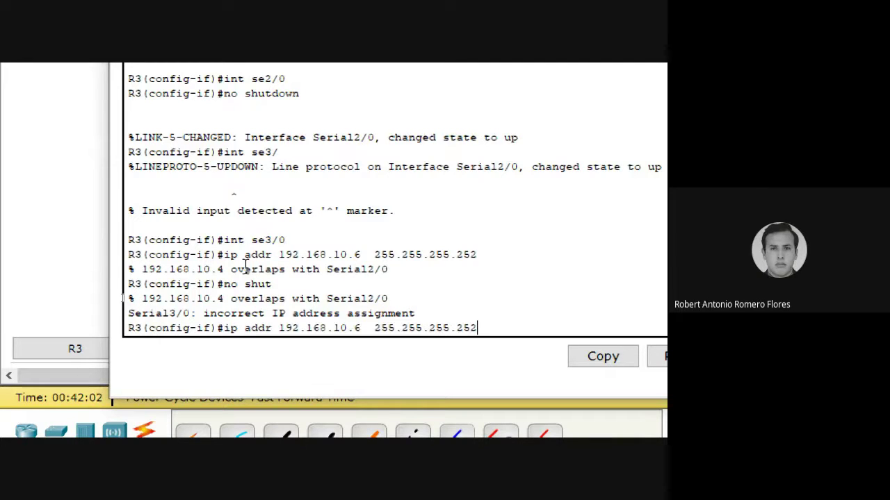
{"action": "key", "text": "Left"}
{"action": "key", "text": "Left"}
{"action": "key", "text": "Left"}
{"action": "key", "text": "Left"}
{"action": "key", "text": "Left"}
{"action": "key", "text": "Left"}
{"action": "key", "text": "Left"}
{"action": "key", "text": "Left"}
{"action": "key", "text": "Left"}
{"action": "key", "text": "BackSpace"}
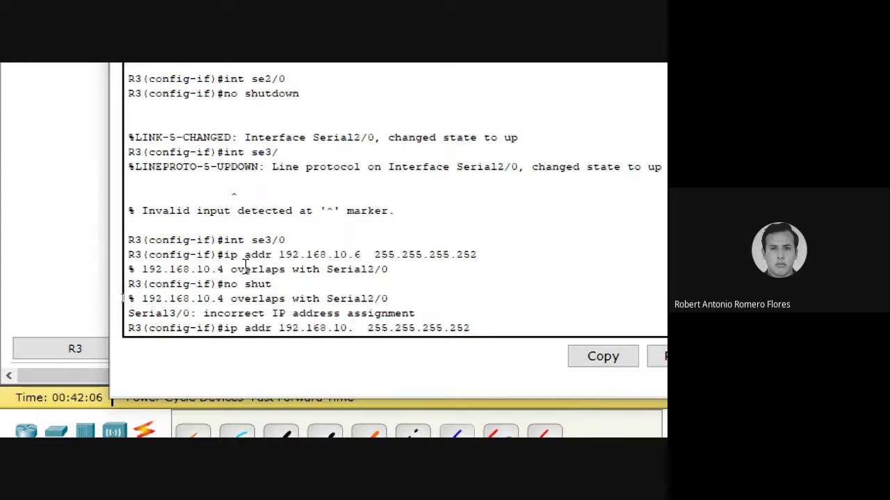
{"action": "type", "text": "10"}
{"action": "key", "text": "Return"}
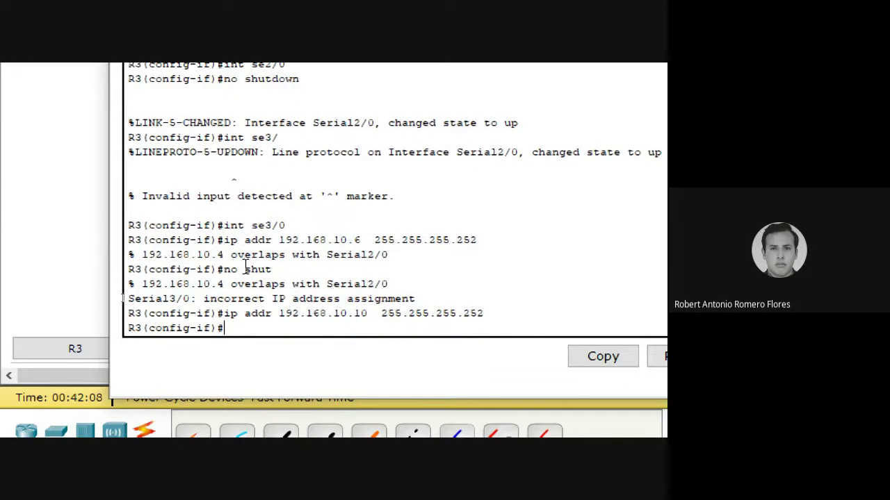
Enable R3's se3/0 interface with no shut and move the R3 window clear of the router topology.
{"action": "key", "text": "Up"}
{"action": "key", "text": "Up"}
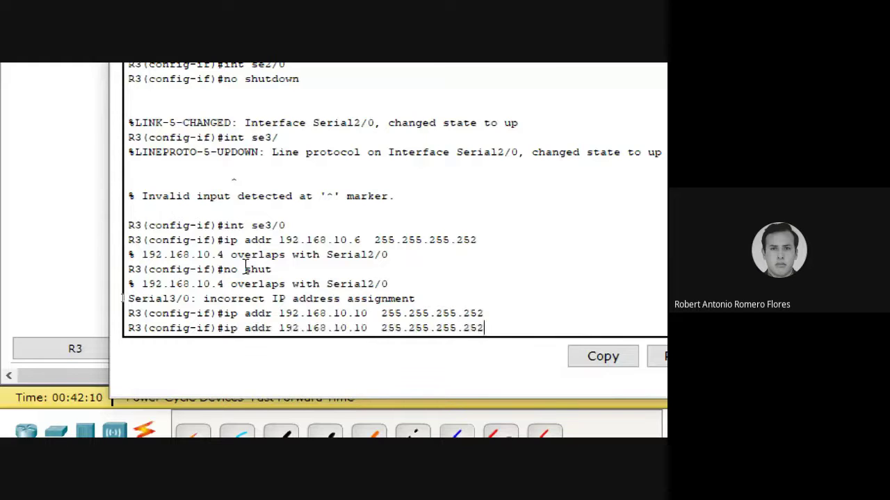
{"action": "key", "text": "Return"}
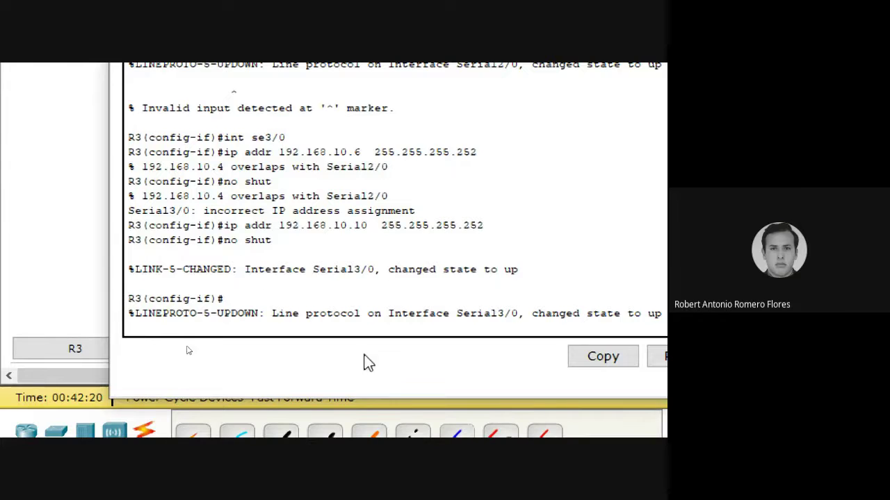
{"action": "left_click_drag", "start_coordinate": [205, 152], "coordinate": [393, 128]}
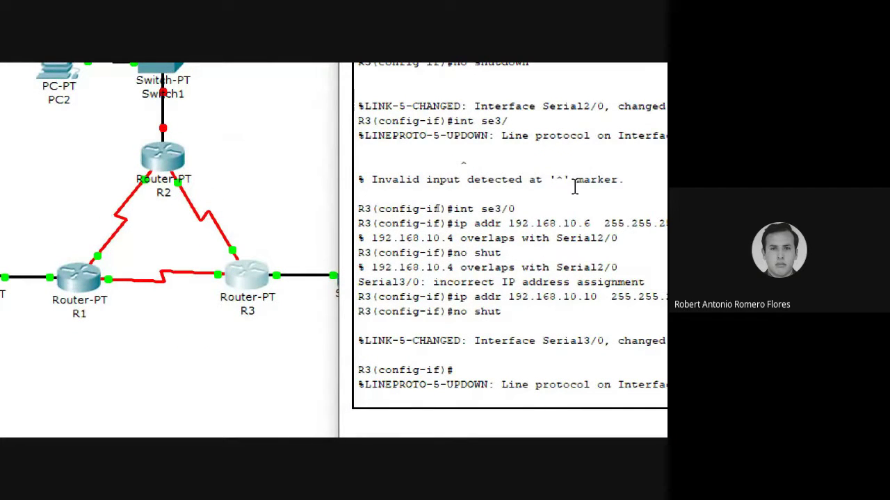
{"action": "scroll", "coordinate": [467, 216], "scroll_direction": "up", "scroll_amount": 4}
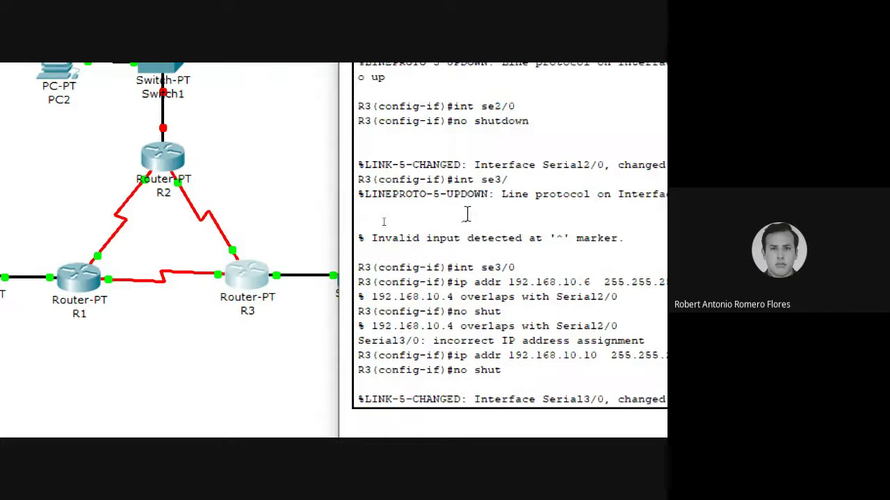
{"action": "scroll", "coordinate": [467, 328], "scroll_direction": "down", "scroll_amount": 4}
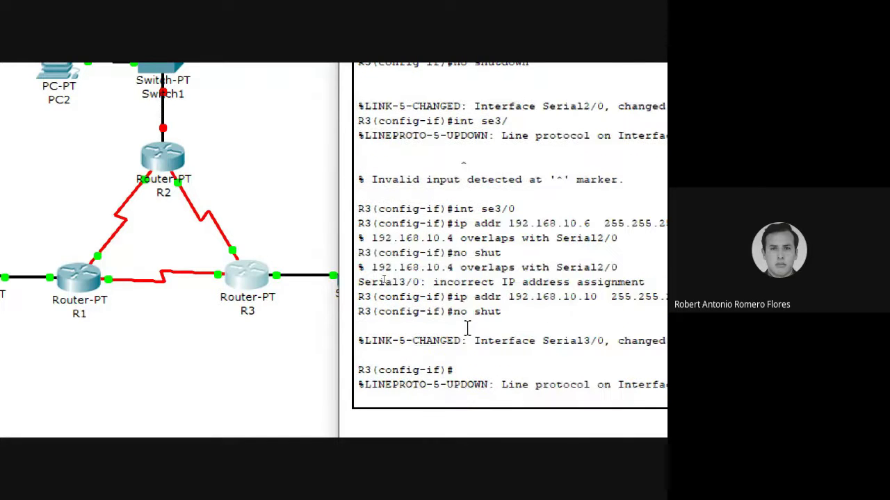
Leave R3's configuration mode with end and save the router configuration with wr.
{"action": "key", "text": "Return"}
{"action": "type", "text": "wr"}
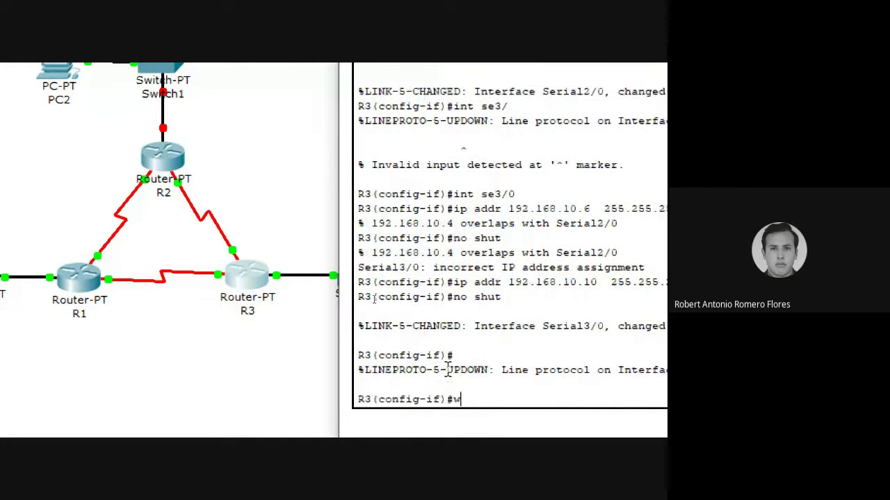
{"action": "key", "text": "Return"}
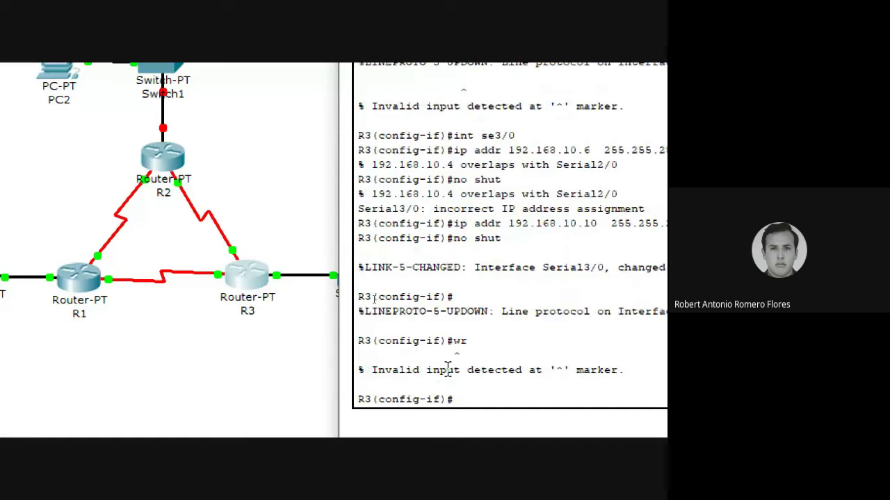
{"action": "type", "text": "end"}
{"action": "key", "text": "Return"}
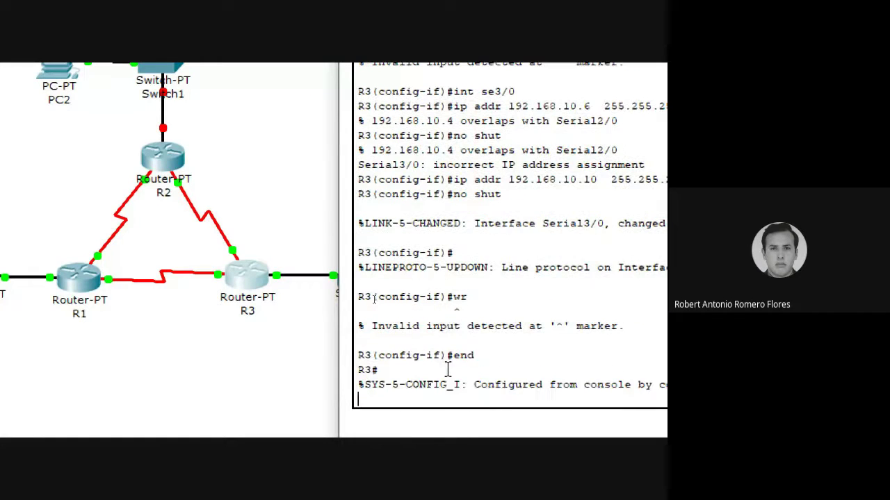
{"action": "type", "text": "wr"}
{"action": "key", "text": "Return"}
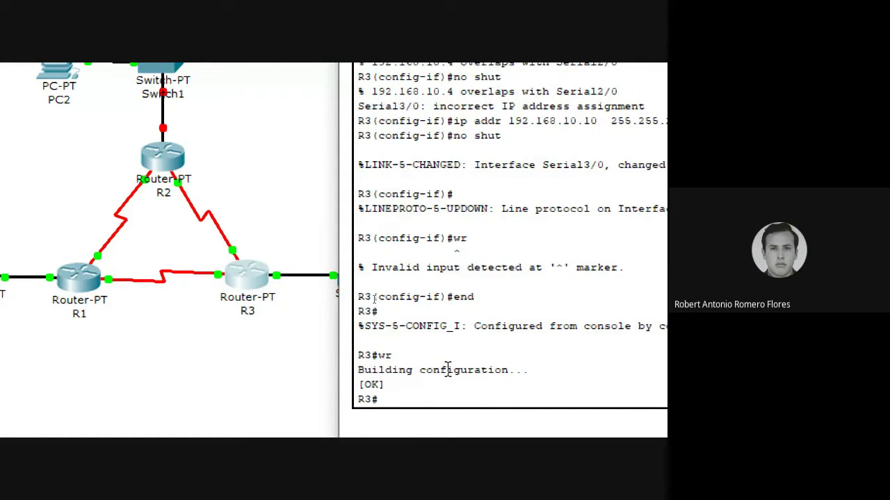
Copy R3's console commands from the hostname R3 line through the second int fa0/0 line.
{"action": "scroll", "coordinate": [447, 369], "scroll_direction": "up", "scroll_amount": 5}
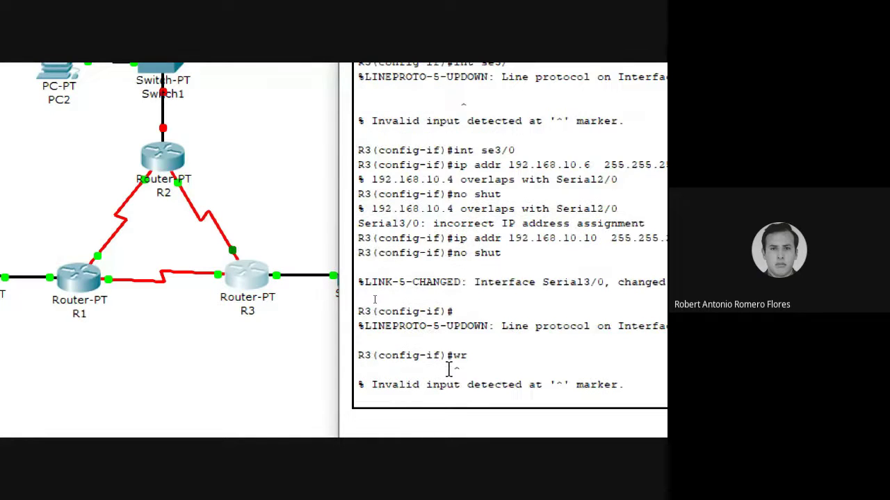
{"action": "scroll", "coordinate": [448, 369], "scroll_direction": "up", "scroll_amount": 1}
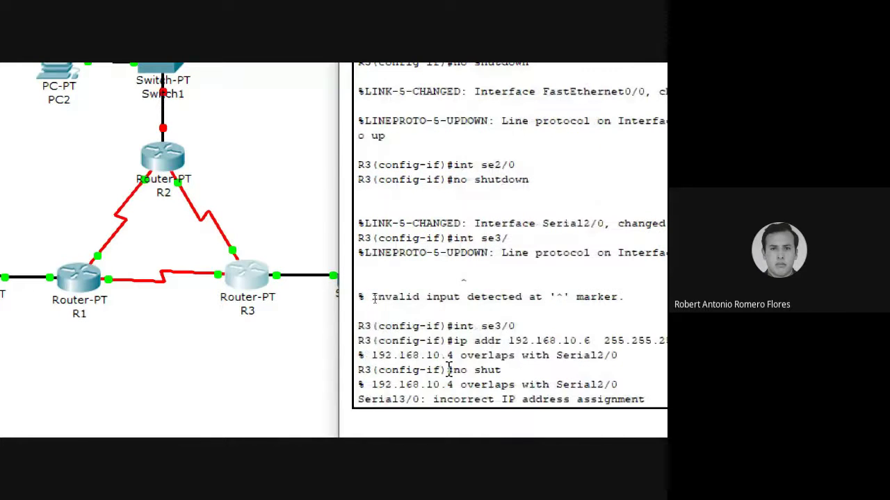
{"action": "scroll", "coordinate": [448, 369], "scroll_direction": "up", "scroll_amount": 3}
{"action": "scroll", "coordinate": [447, 369], "scroll_direction": "up", "scroll_amount": 1}
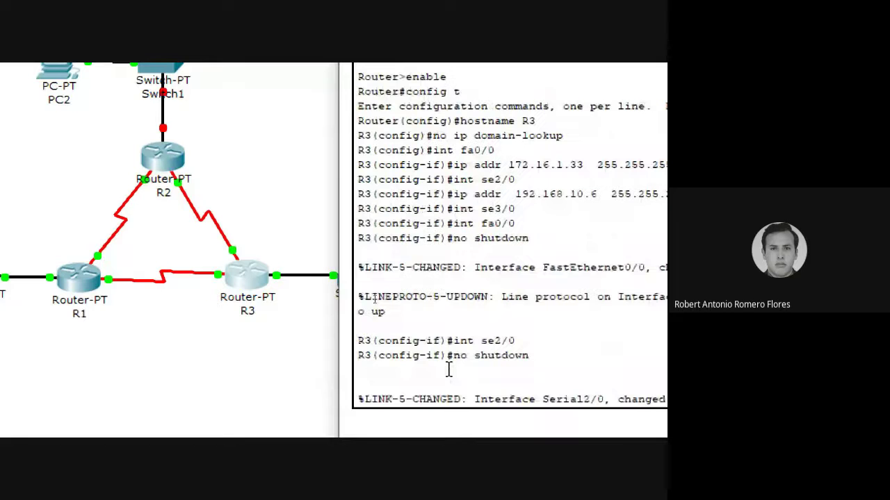
{"action": "scroll", "coordinate": [449, 369], "scroll_direction": "down", "scroll_amount": 1}
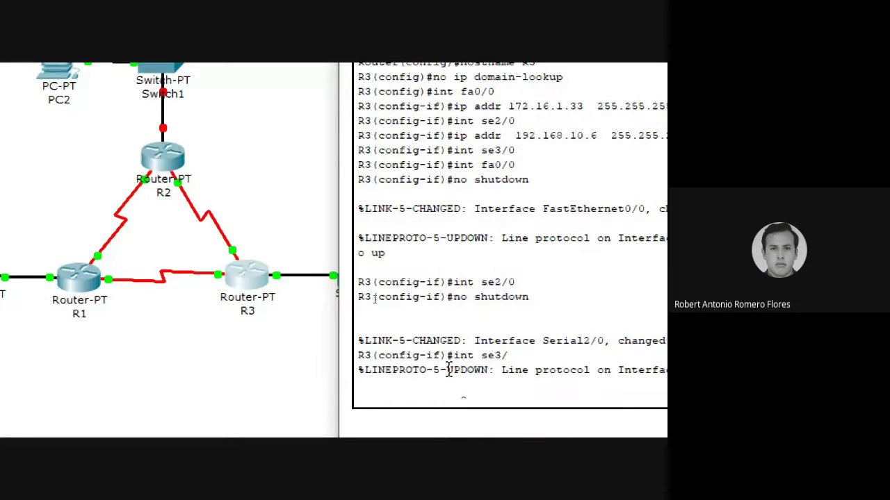
{"action": "scroll", "coordinate": [448, 369], "scroll_direction": "up", "scroll_amount": 1}
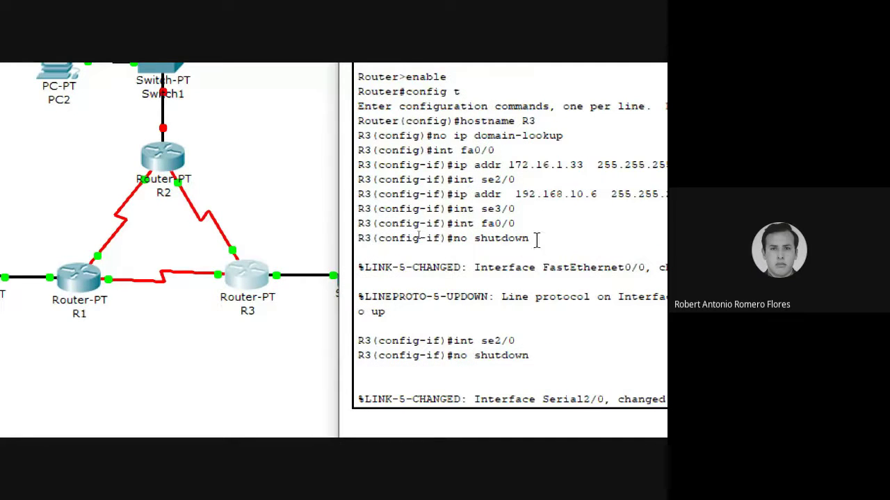
{"action": "left_click_drag", "start_coordinate": [524, 224], "coordinate": [357, 121]}
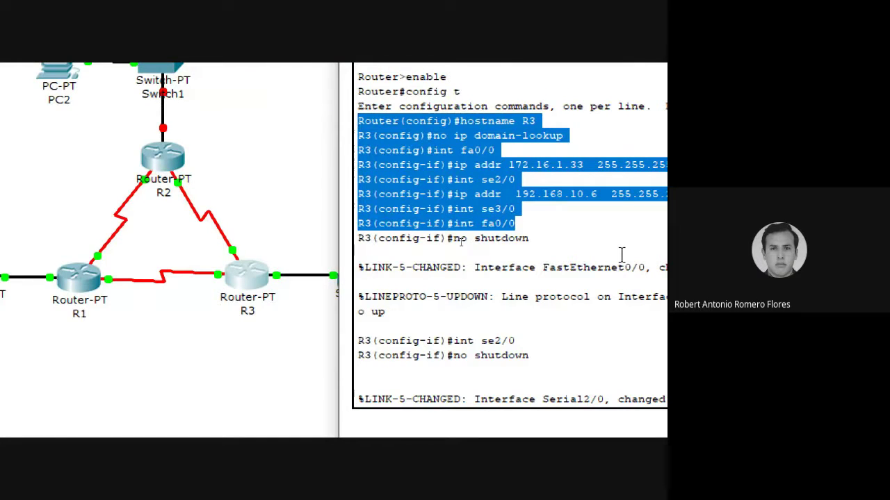
{"action": "left_click_drag", "start_coordinate": [506, 164], "coordinate": [438, 130]}
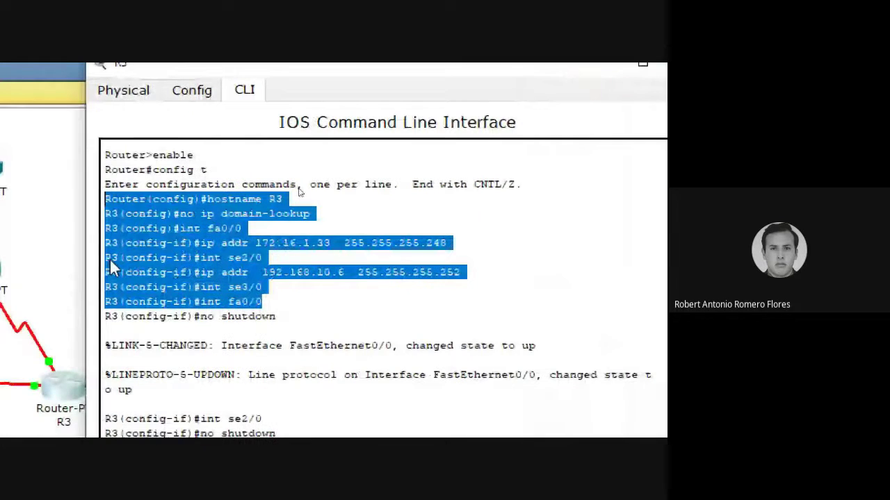
{"action": "right_click", "coordinate": [216, 263]}
{"action": "left_click", "coordinate": [249, 264]}
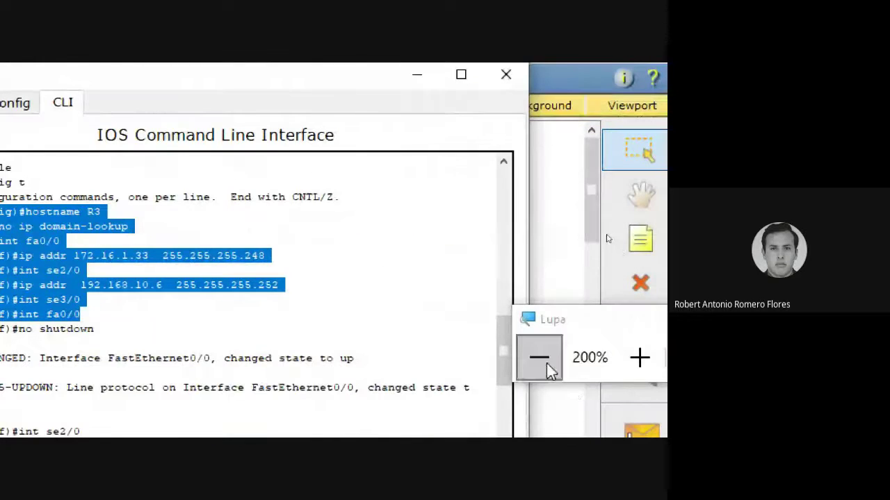
Reduce the screen magnification to 100%, switch to the Google Meet call and send the copied R3 commands as a chat message.
{"action": "left_click", "coordinate": [540, 359]}
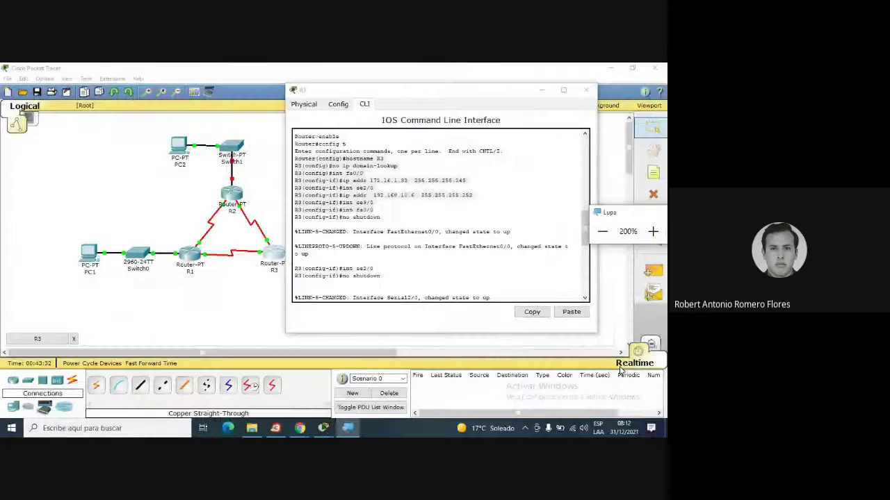
{"action": "left_click", "coordinate": [300, 428]}
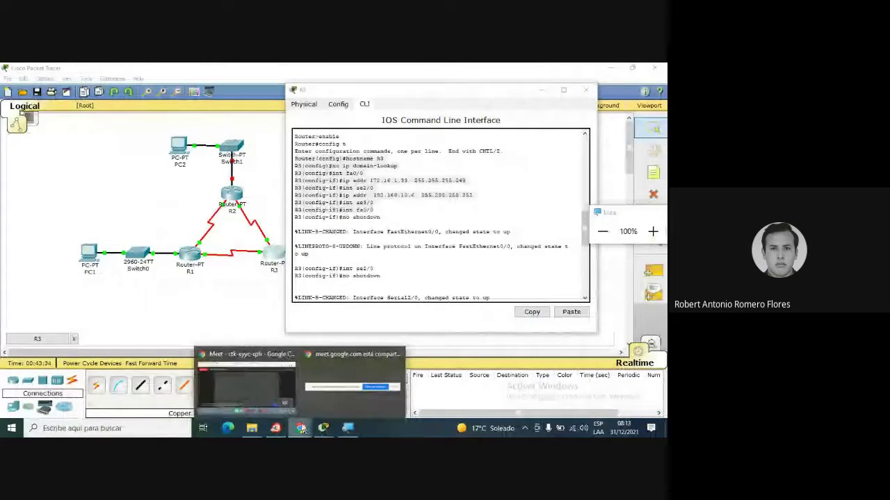
{"action": "left_click", "coordinate": [237, 362]}
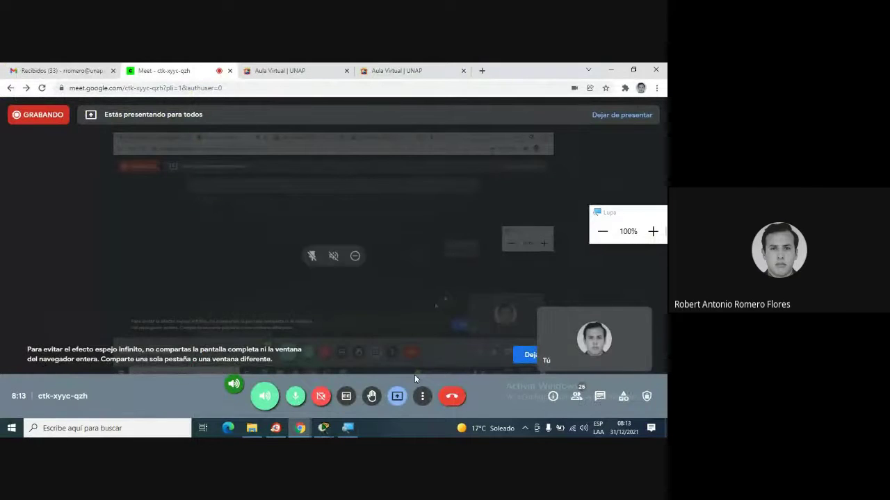
{"action": "left_click", "coordinate": [421, 397]}
{"action": "left_click", "coordinate": [599, 396]}
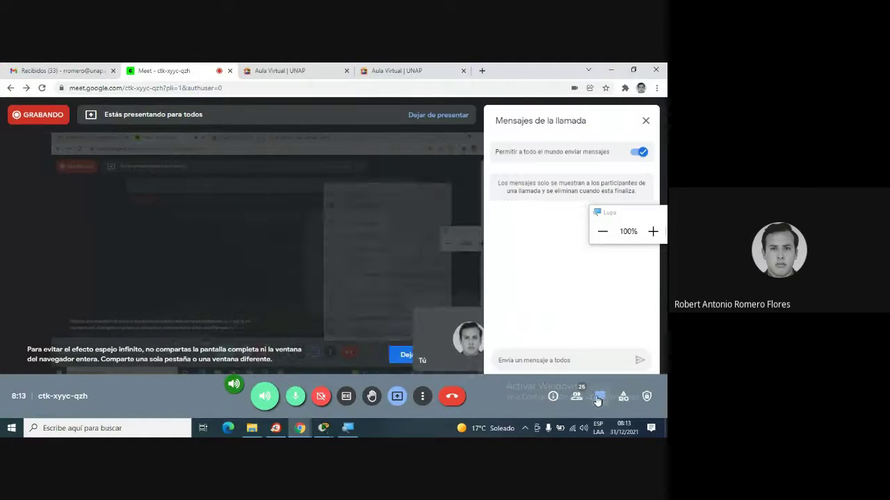
{"action": "key", "text": "ctrl+v"}
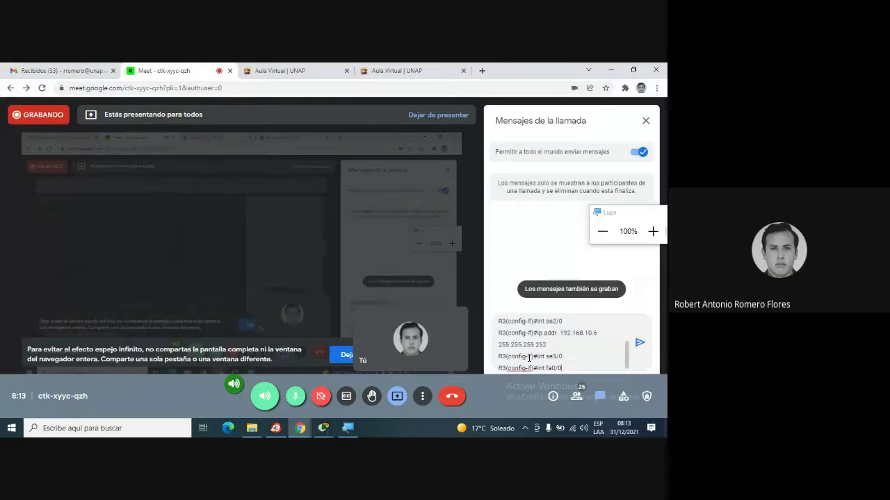
{"action": "key", "text": "Return"}
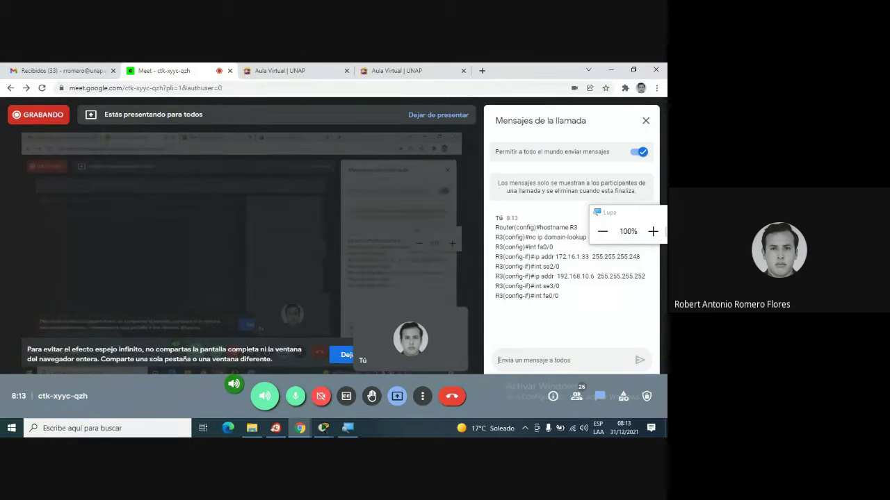
Move the magnifier window off the chat messages and send "fala en cada interface" to everyone in the call.
{"action": "left_click_drag", "start_coordinate": [622, 212], "coordinate": [654, 261]}
{"action": "left_click", "coordinate": [544, 360]}
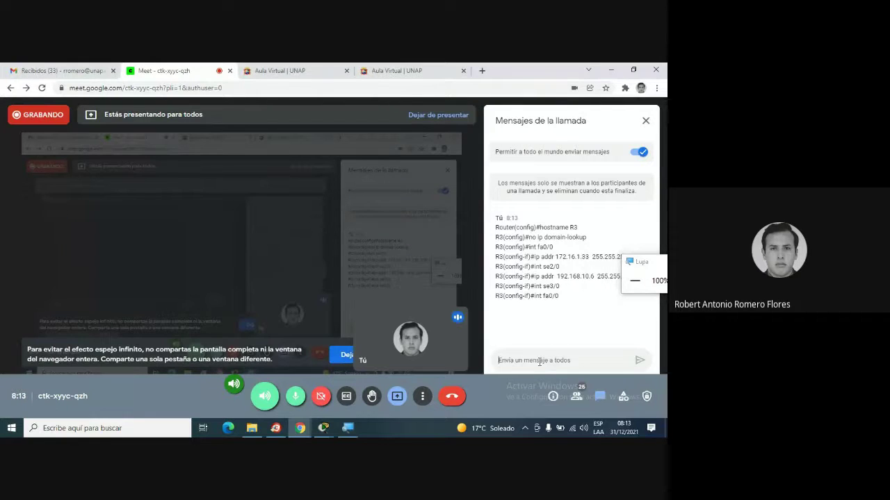
{"action": "type", "text": "fata"}
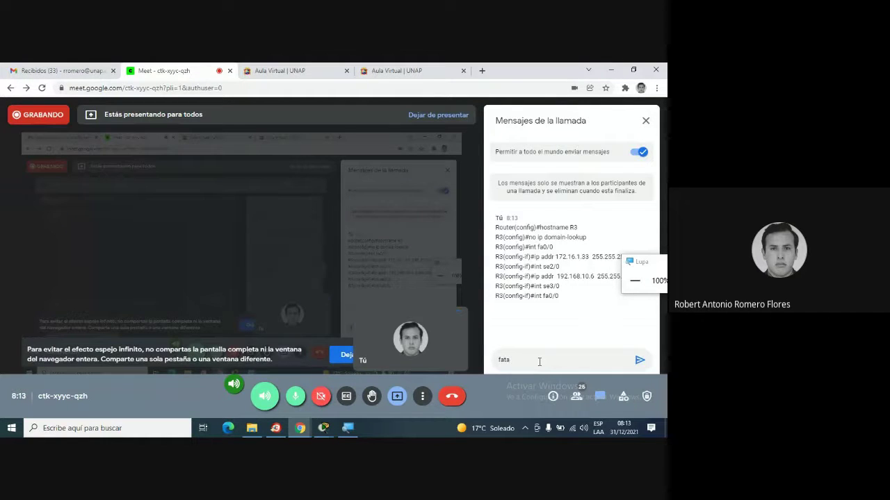
{"action": "key", "text": "BackSpace"}
{"action": "type", "text": "la en cada "}
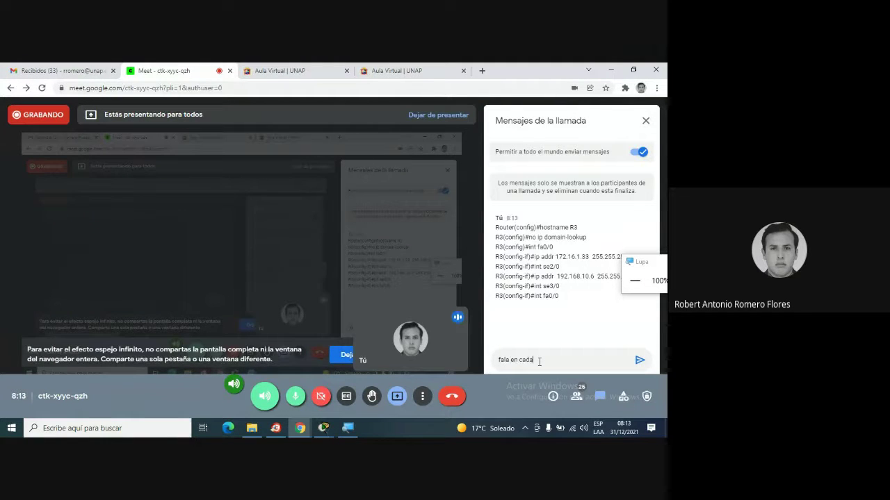
{"action": "type", "text": "interface"}
{"action": "key", "text": "Return"}
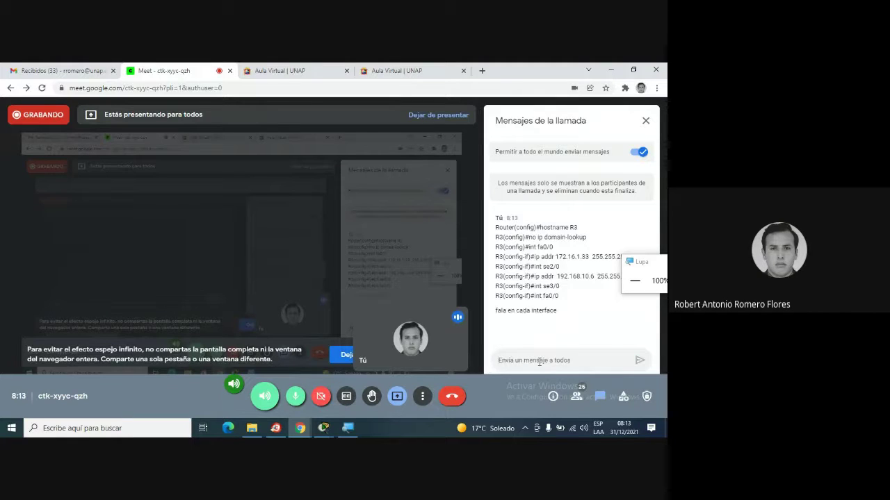
Send "no shutdown" as a second chat message and close the call's message panel.
{"action": "type", "text": "no shutdown"}
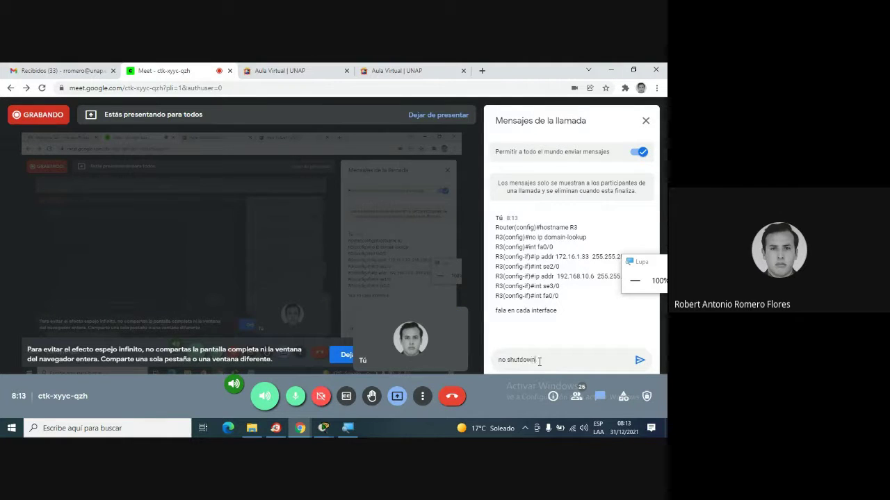
{"action": "key", "text": "Return"}
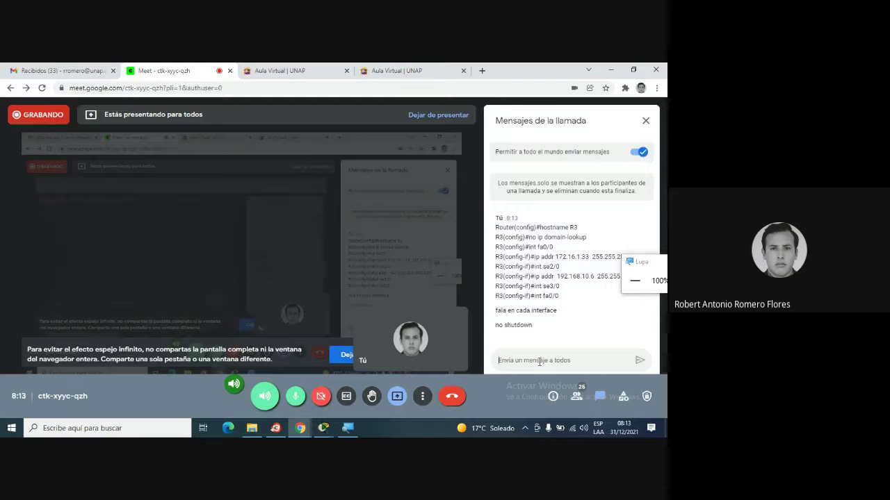
{"action": "left_click", "coordinate": [645, 121]}
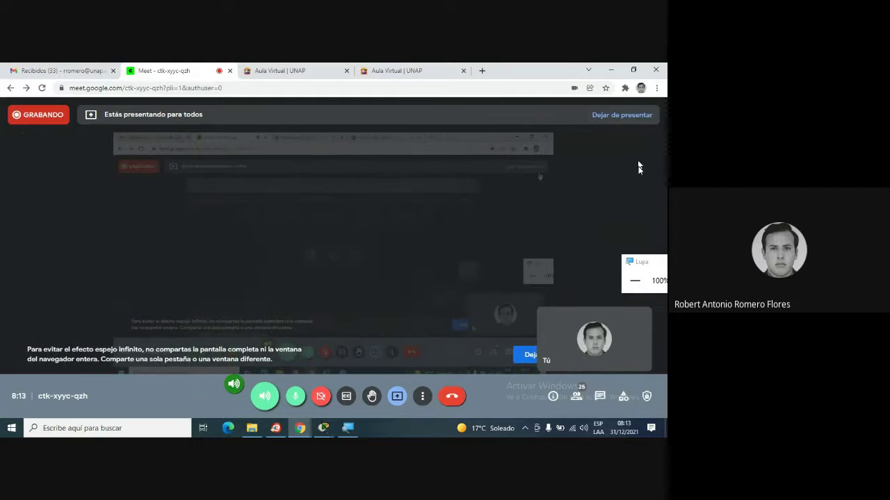
Switch back to Packet Tracer, magnify the screen, close the R3 window and bring up the network topology.
{"action": "left_click_drag", "start_coordinate": [639, 264], "coordinate": [647, 255]}
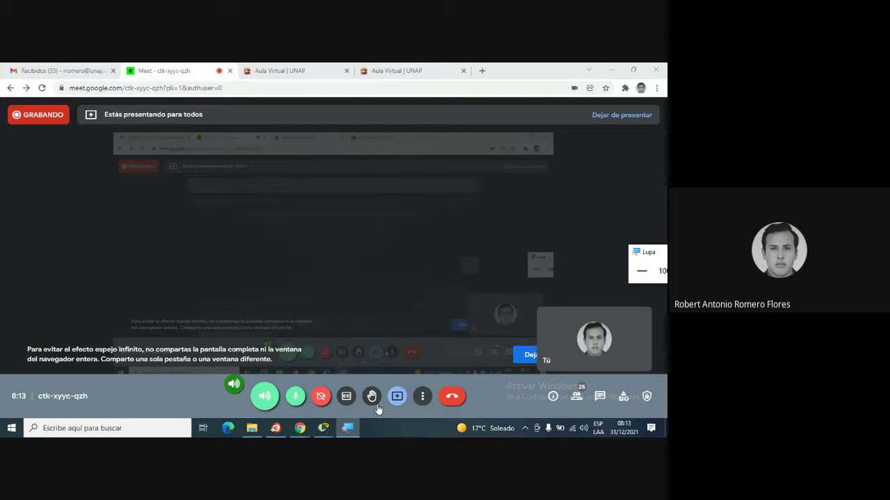
{"action": "mouse_move", "coordinate": [323, 428]}
{"action": "left_click", "coordinate": [384, 364]}
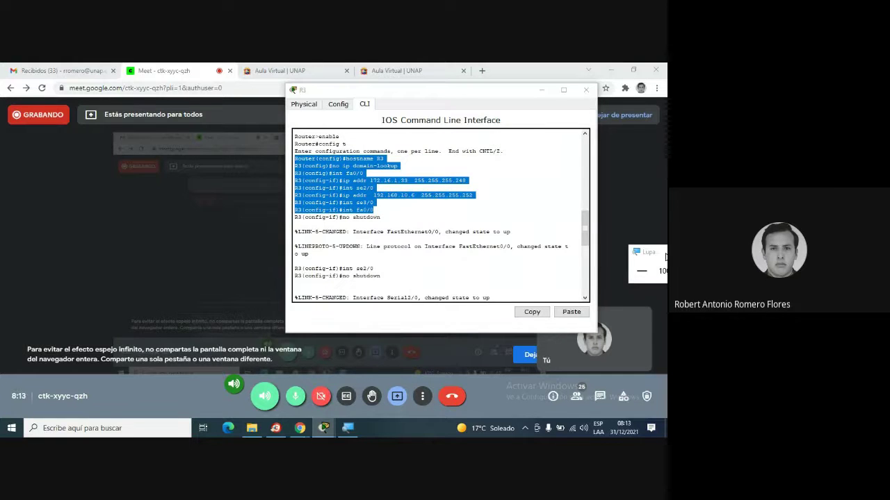
{"action": "left_click", "coordinate": [634, 263]}
{"action": "left_click", "coordinate": [634, 264]}
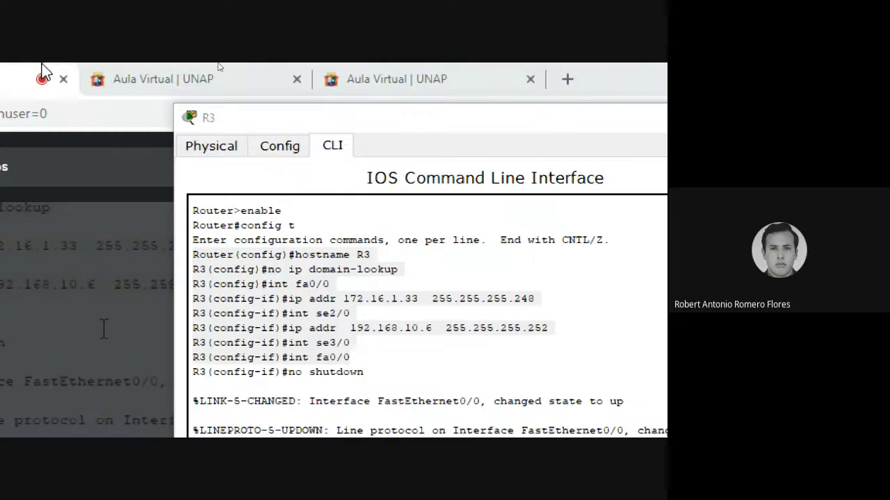
{"action": "left_click", "coordinate": [585, 119]}
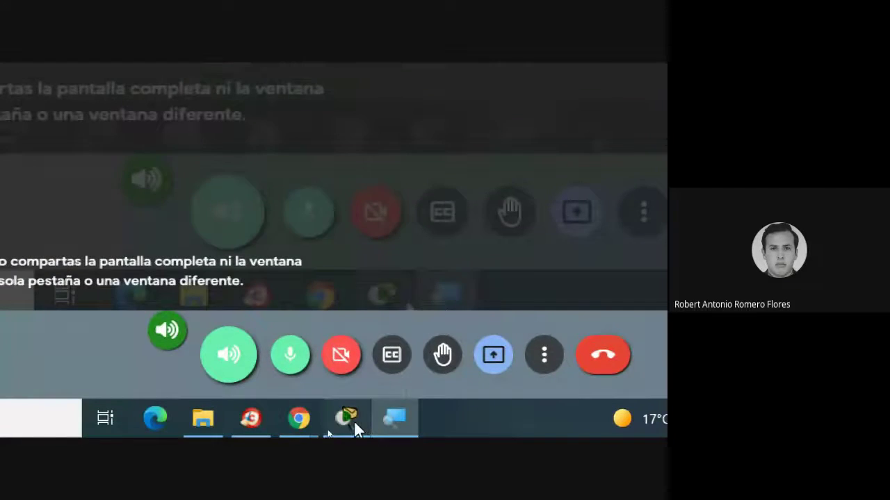
{"action": "left_click", "coordinate": [348, 418]}
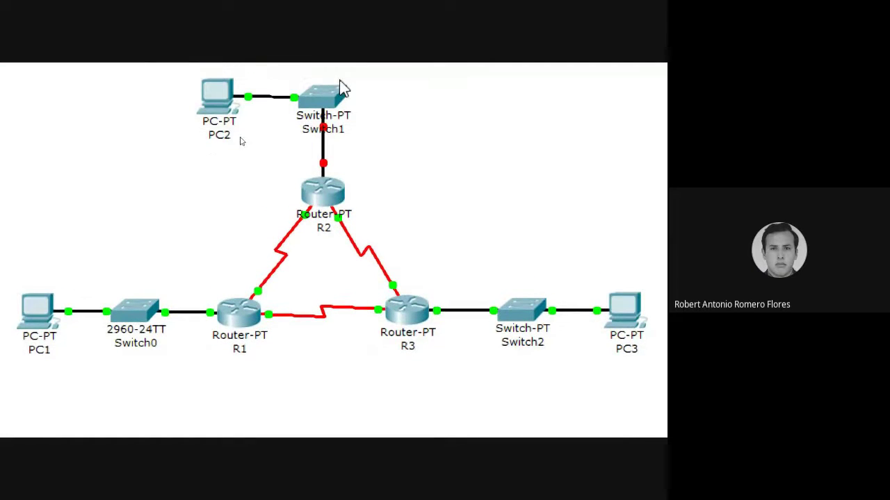
Open router R2's command line and enter global configuration mode with config t.
{"action": "mouse_move", "coordinate": [341, 87]}
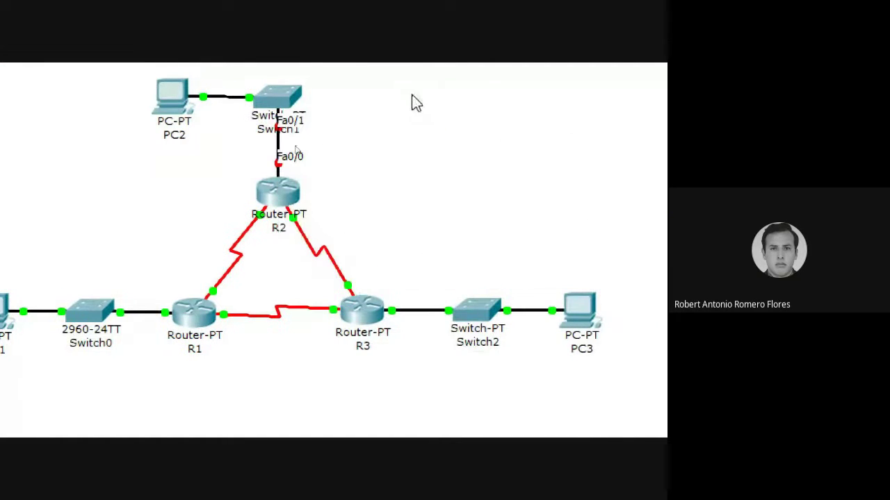
{"action": "mouse_move", "coordinate": [281, 183]}
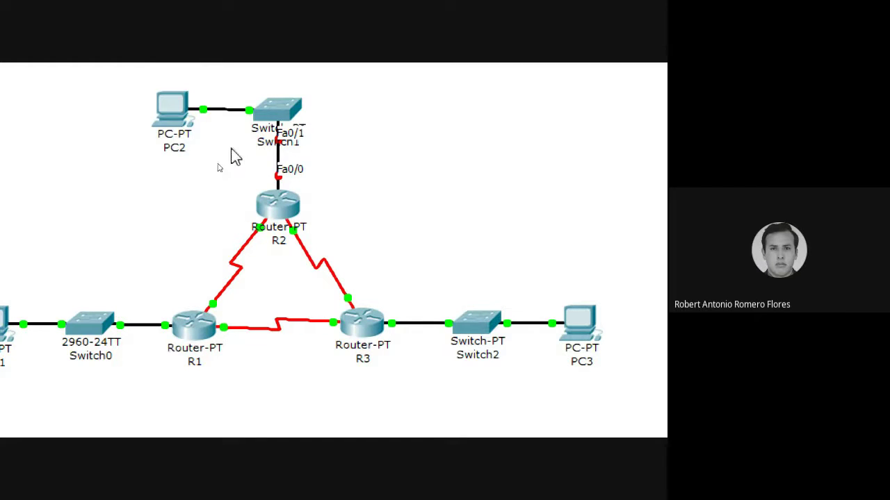
{"action": "left_click", "coordinate": [276, 209]}
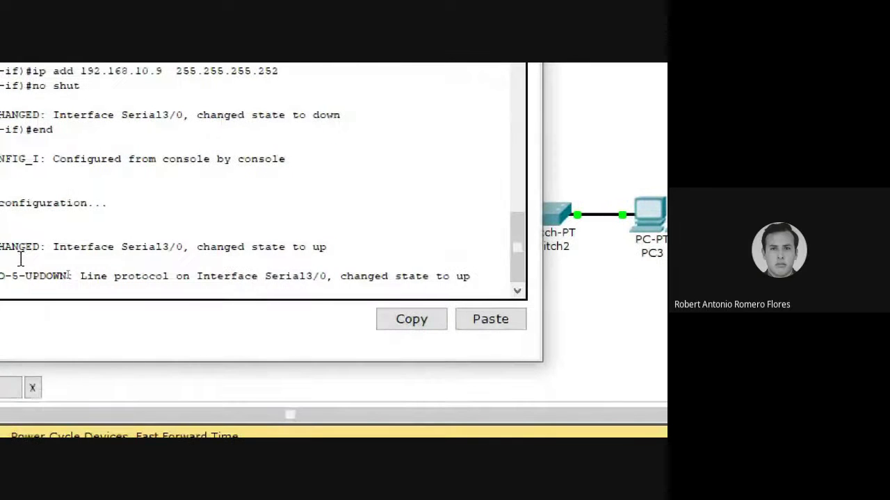
{"action": "key", "text": "Return"}
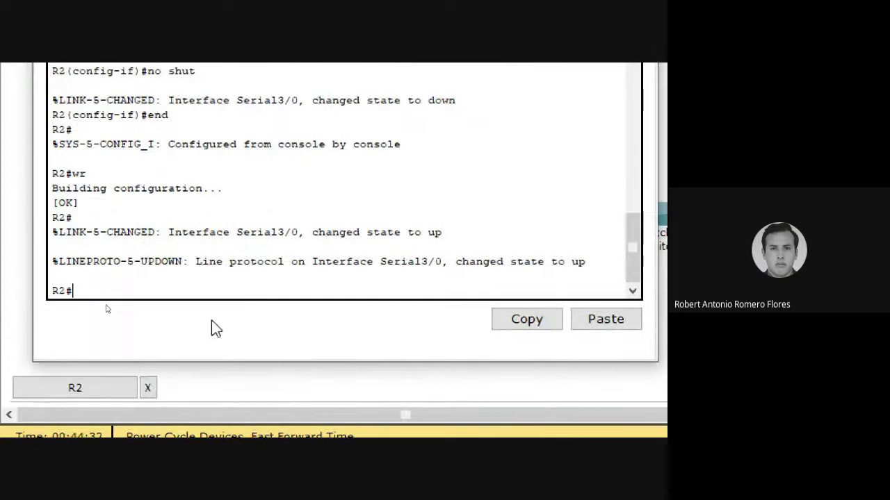
{"action": "type", "text": "on"}
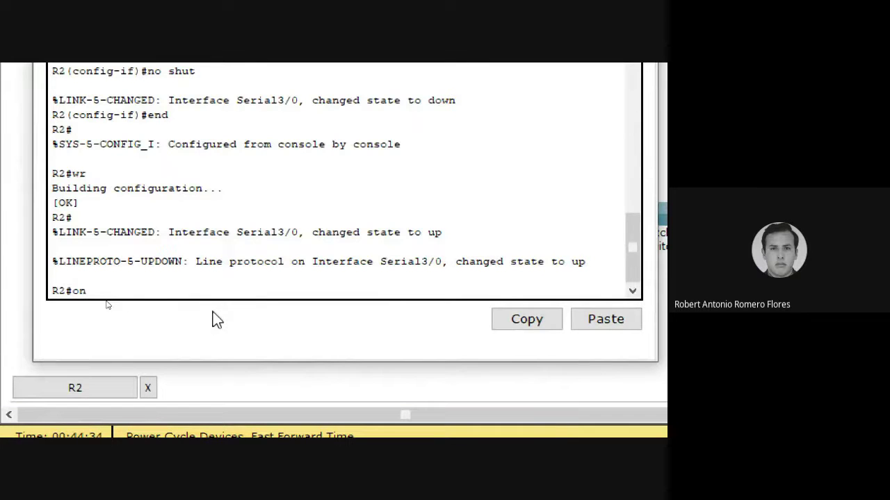
{"action": "key", "text": "BackSpace"}
{"action": "key", "text": "BackSpace"}
{"action": "type", "text": "config t"}
{"action": "key", "text": "Return"}
Enable R2's fa0/0 interface with no shut and close the R2 window.
{"action": "type", "text": "itn f"}
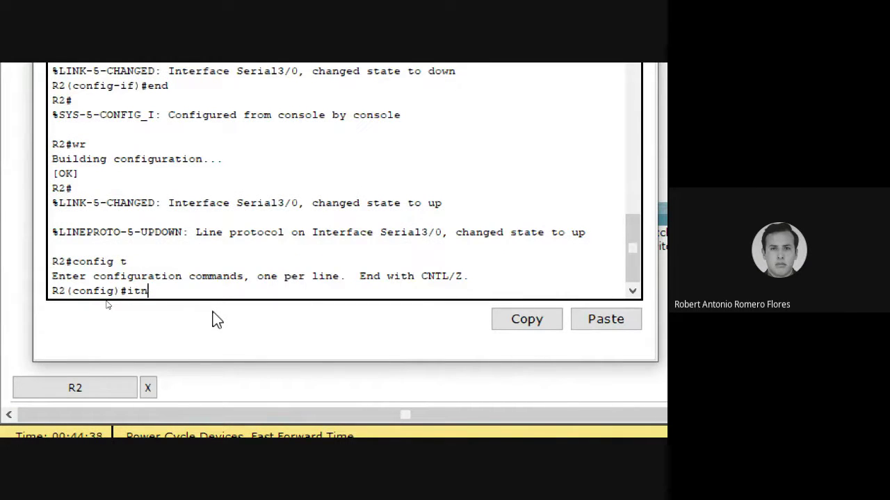
{"action": "key", "text": "BackSpace"}
{"action": "key", "text": "BackSpace"}
{"action": "type", "text": "nt fa0/0"}
{"action": "key", "text": "Return"}
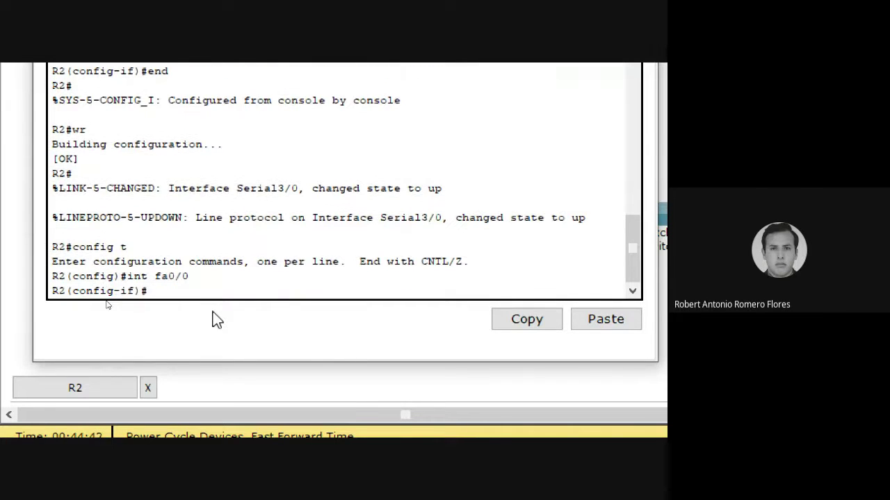
{"action": "type", "text": "no shut"}
{"action": "key", "text": "Return"}
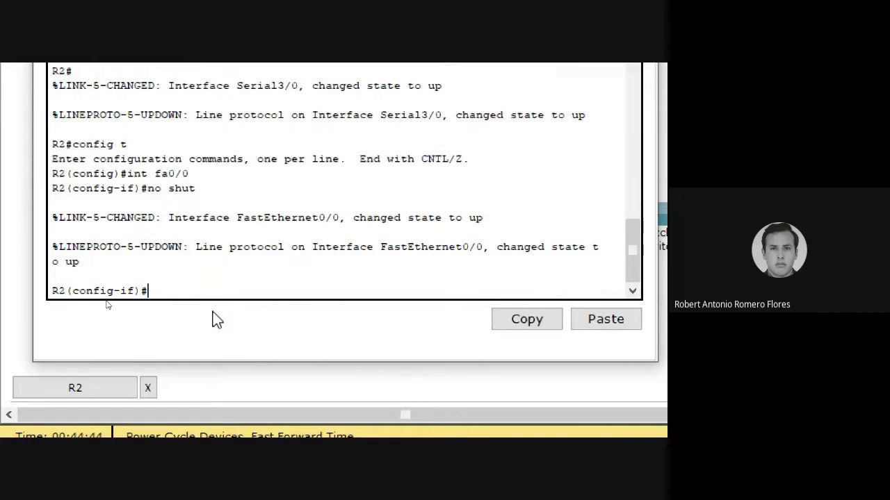
{"action": "left_click", "coordinate": [590, 103]}
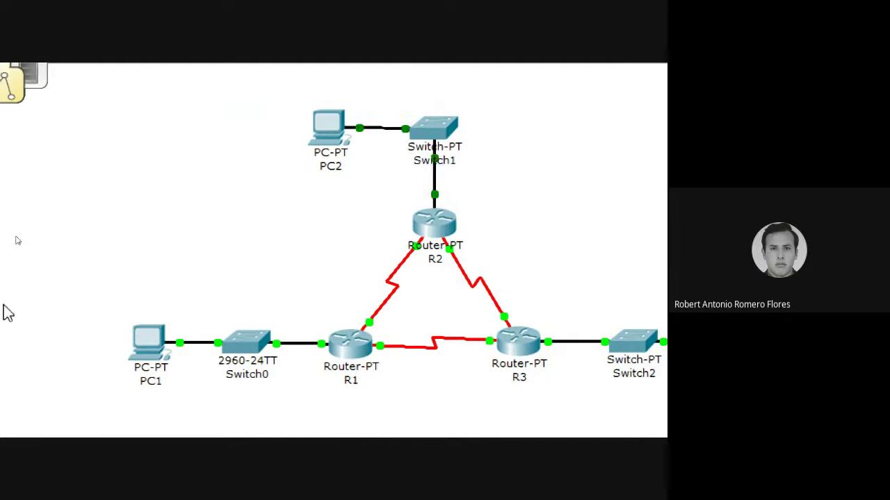
Open PC1's IP configuration and set its static IP address to 172.16.1.20.
{"action": "left_click", "coordinate": [54, 339]}
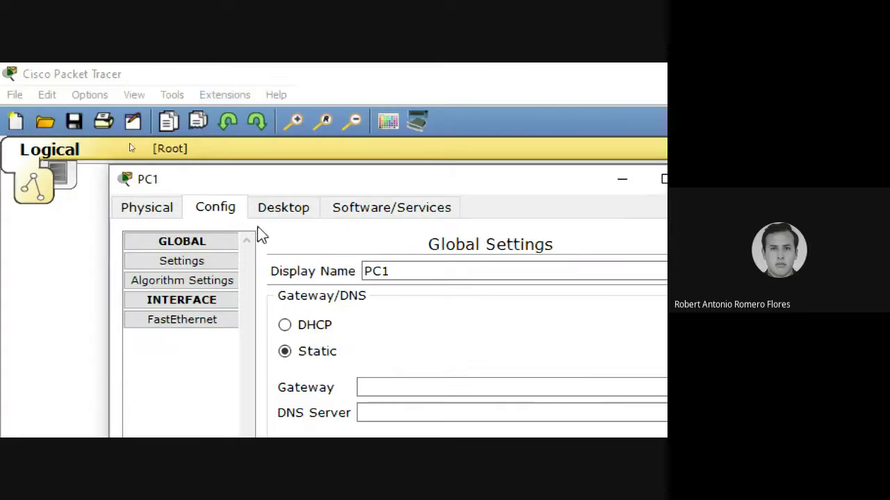
{"action": "left_click", "coordinate": [284, 207]}
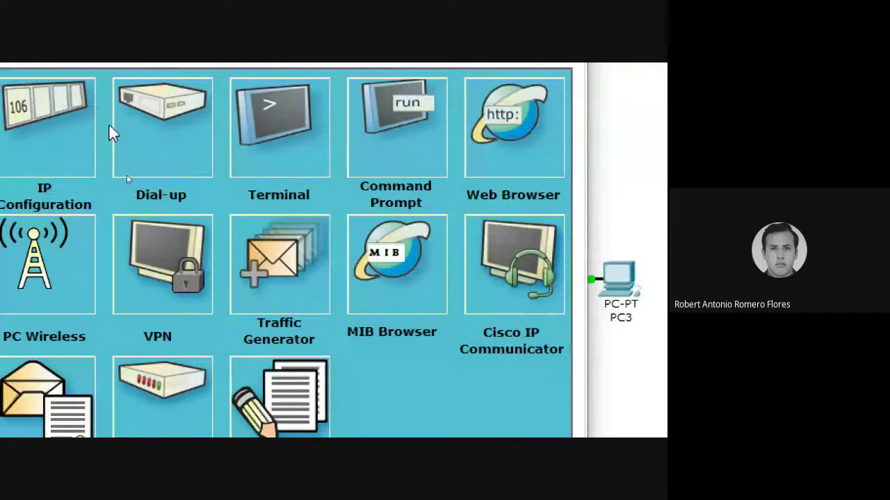
{"action": "left_click", "coordinate": [109, 128]}
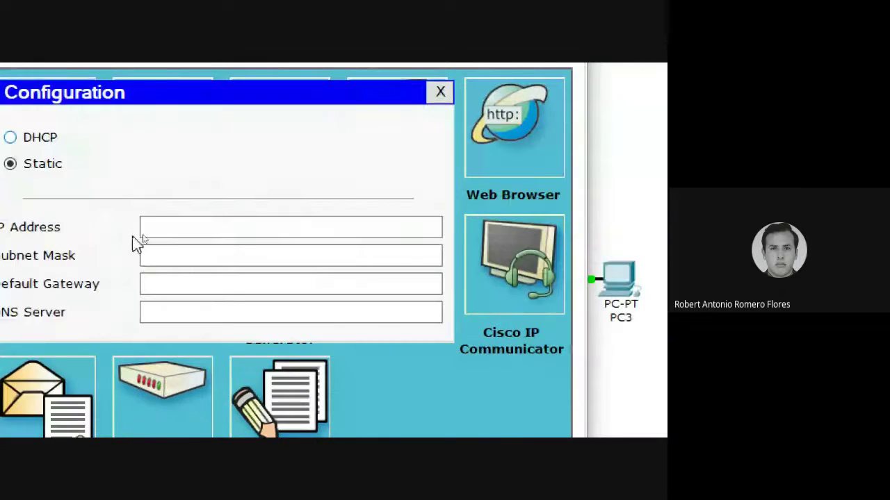
{"action": "left_click", "coordinate": [333, 229]}
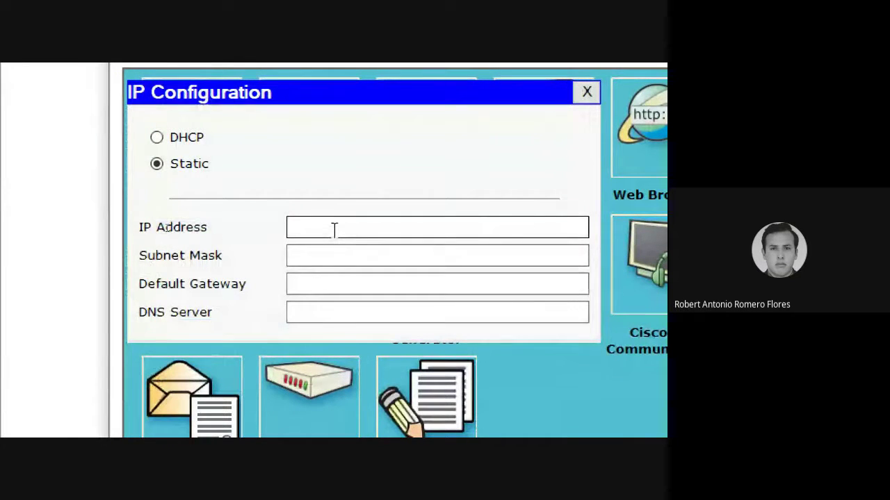
{"action": "type", "text": "172."}
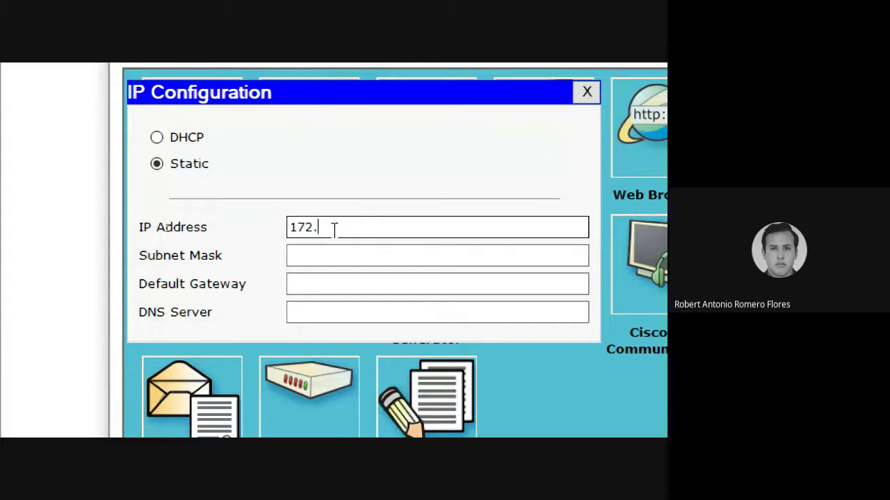
{"action": "type", "text": "16.1.20"}
Set PC1's subnet mask to 255.255.255.240 and close its IP configuration and device window.
{"action": "left_click", "coordinate": [354, 248]}
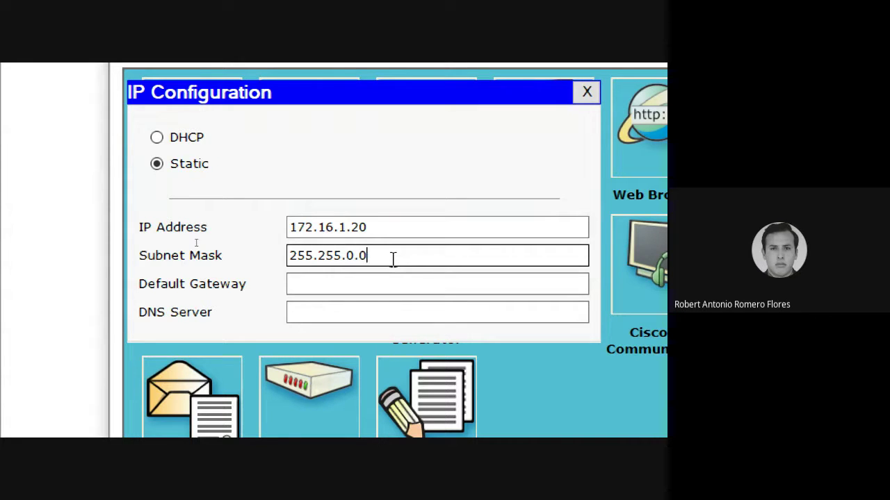
{"action": "key", "text": "BackSpace"}
{"action": "key", "text": "BackSpace"}
{"action": "type", "text": "255.240"}
{"action": "left_click", "coordinate": [408, 287]}
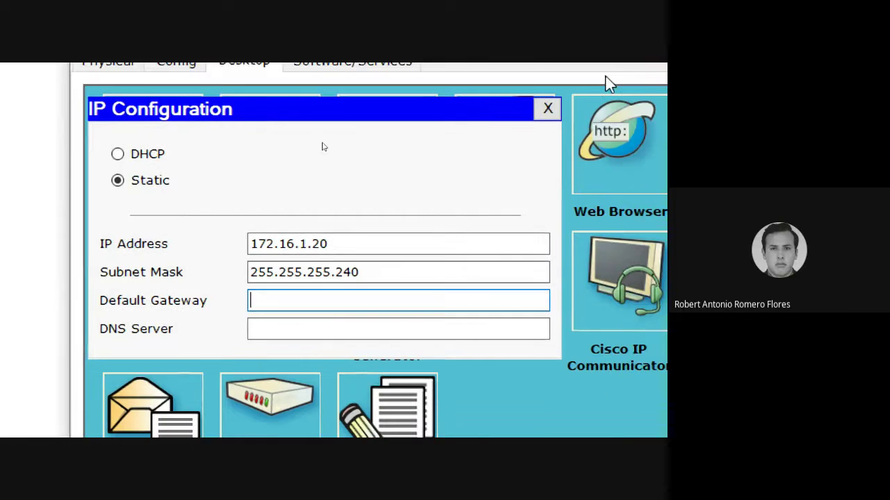
{"action": "left_click", "coordinate": [586, 91]}
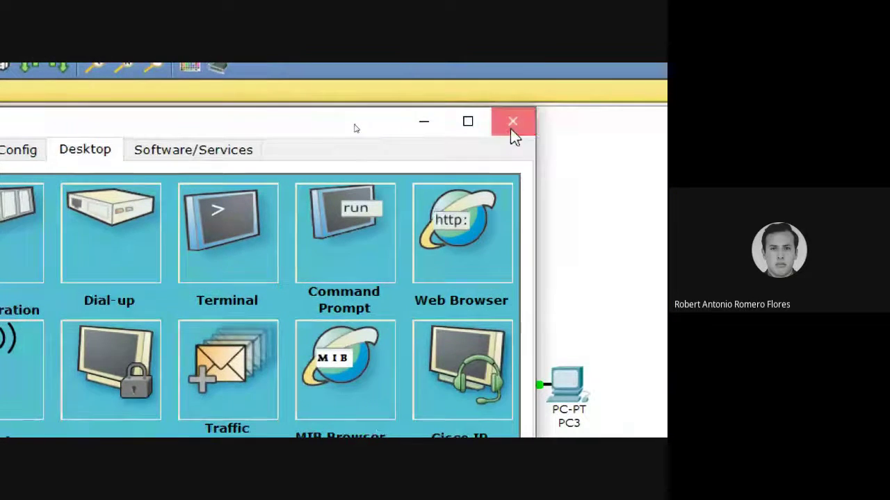
{"action": "left_click", "coordinate": [511, 125]}
Reopen PC1's IP configuration to check the stored address and subnet mask, and close the PC1 window.
{"action": "left_click", "coordinate": [182, 268]}
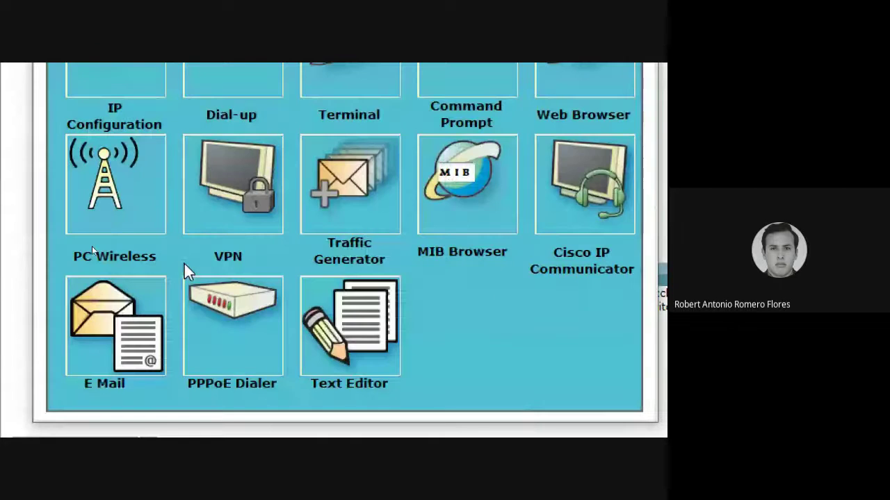
{"action": "left_click", "coordinate": [76, 208]}
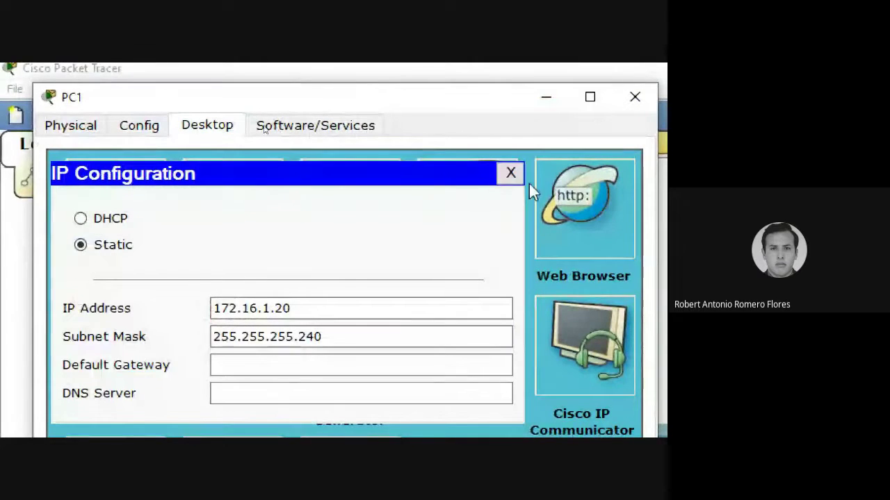
{"action": "left_click", "coordinate": [511, 174]}
{"action": "left_click", "coordinate": [604, 109]}
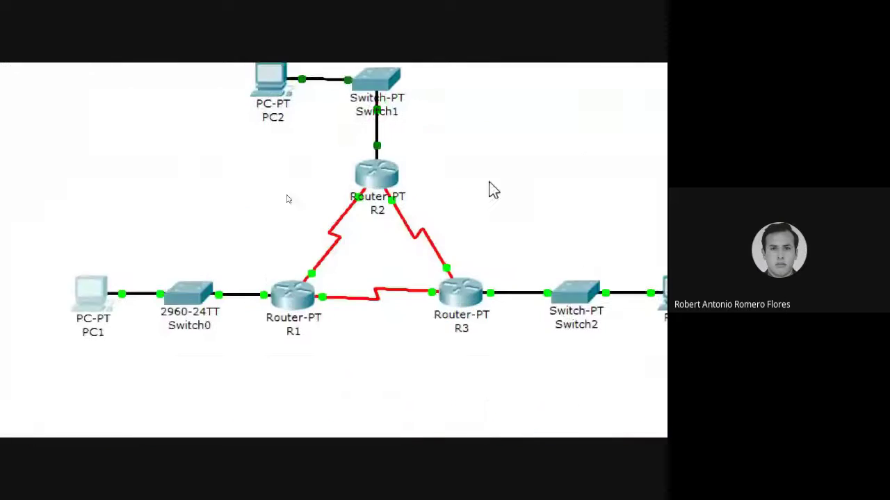
Open PC2's IP configuration and set its static IP address to 10.10.10.10.
{"action": "left_click", "coordinate": [275, 164]}
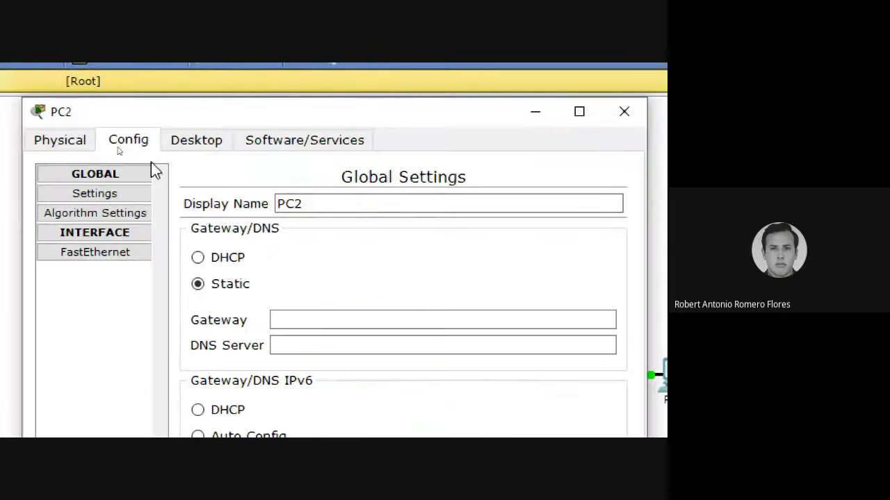
{"action": "left_click", "coordinate": [201, 144]}
{"action": "left_click", "coordinate": [139, 262]}
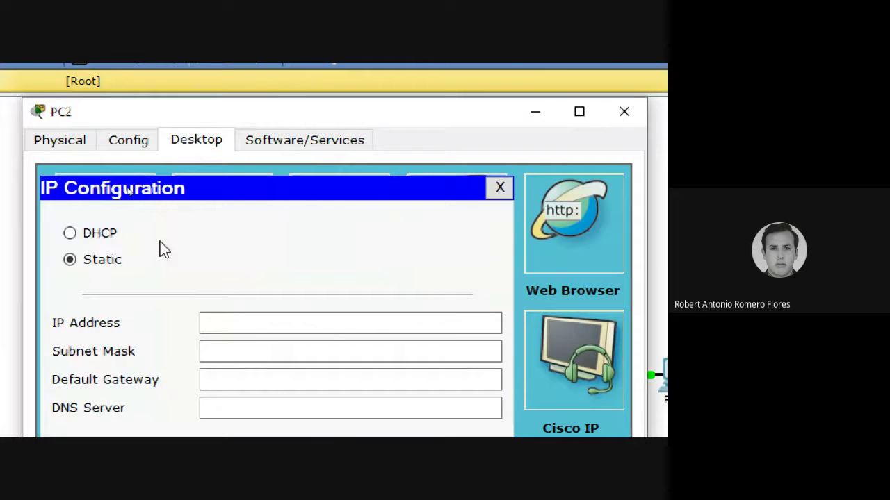
{"action": "left_click", "coordinate": [278, 323]}
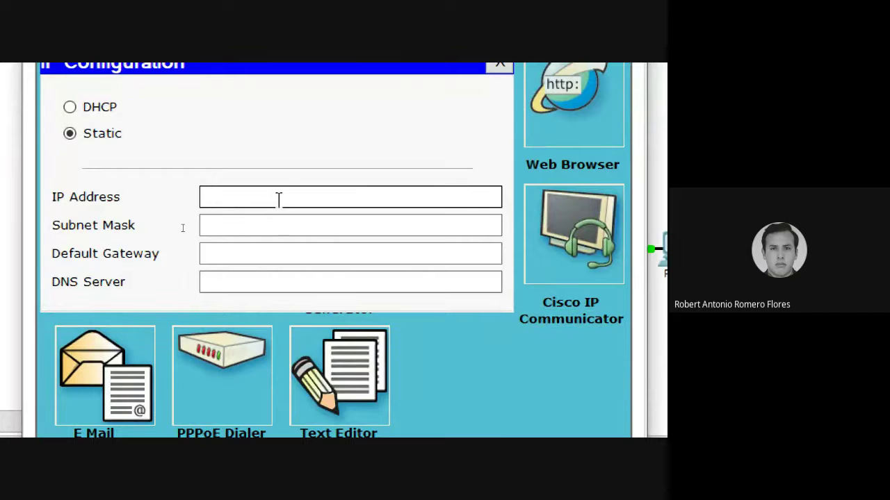
{"action": "type", "text": "10.10.10.10"}
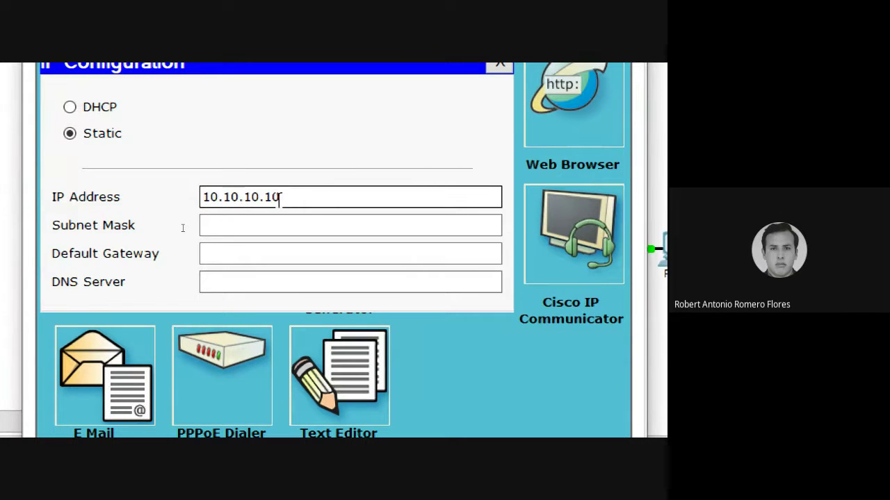
Set PC2's subnet mask to 255.255.255.0.
{"action": "left_click", "coordinate": [276, 228]}
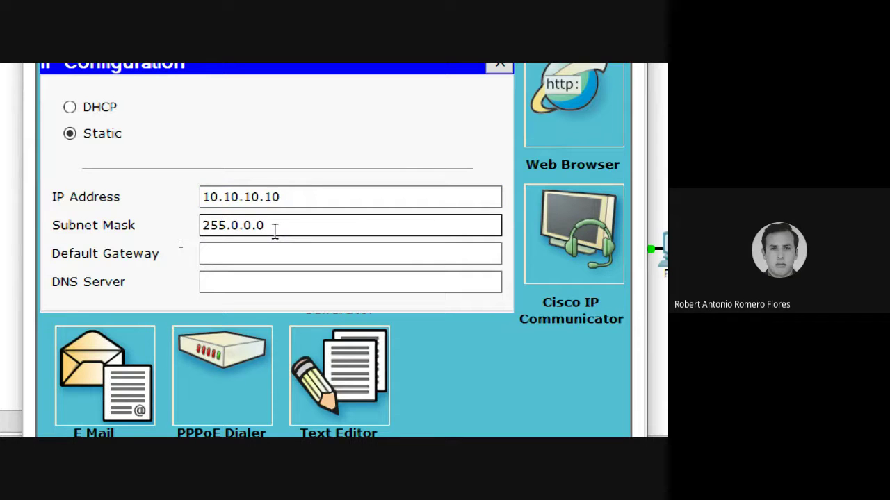
{"action": "left_click", "coordinate": [234, 223]}
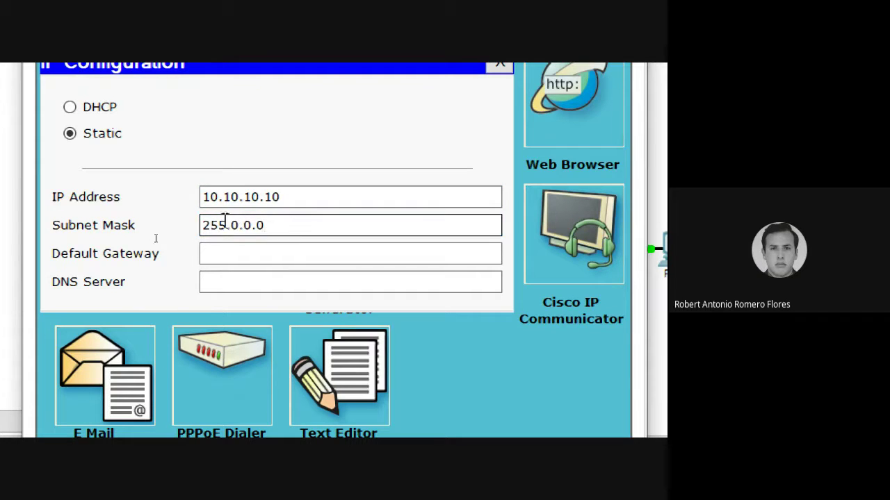
{"action": "left_click_drag", "start_coordinate": [234, 224], "coordinate": [312, 229]}
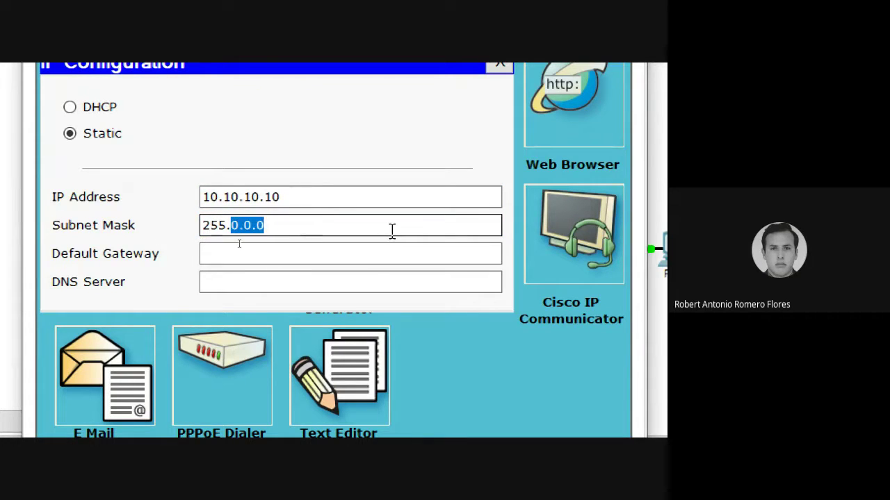
{"action": "type", "text": "255.255."}
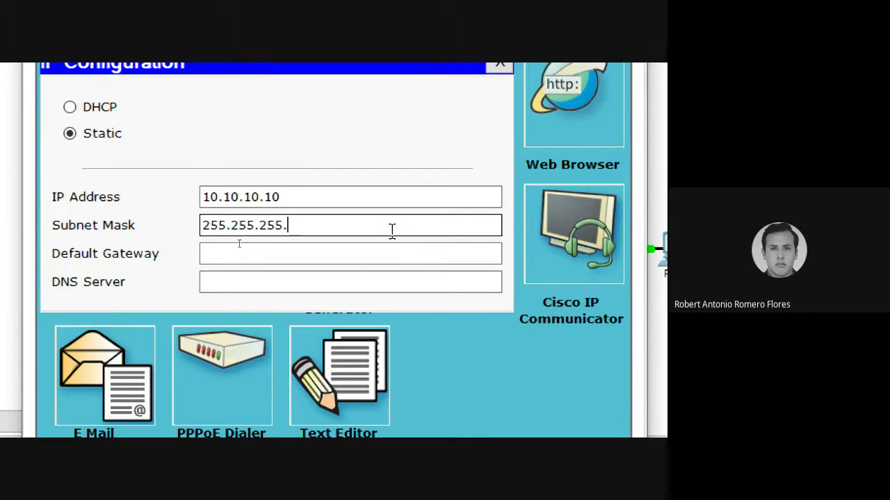
{"action": "type", "text": "0"}
Set PC2's default gateway to 10.10.10.1 and close its IP configuration and device window.
{"action": "left_click", "coordinate": [329, 257]}
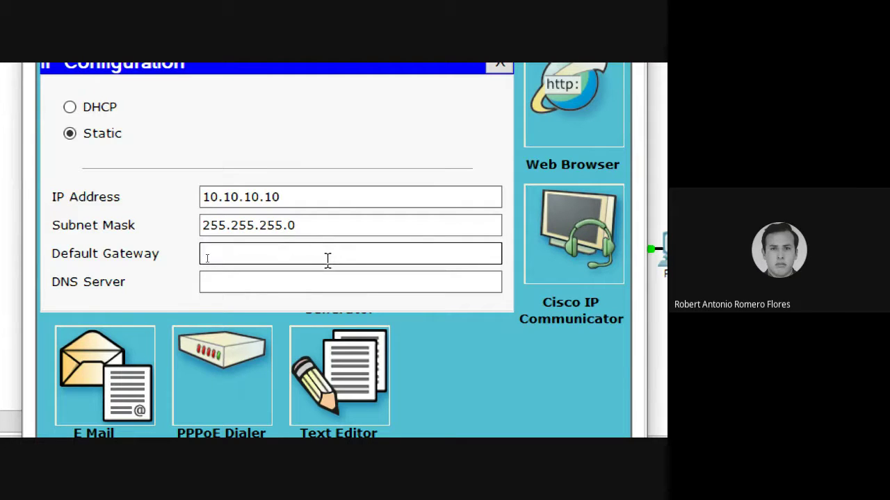
{"action": "type", "text": "10.1"}
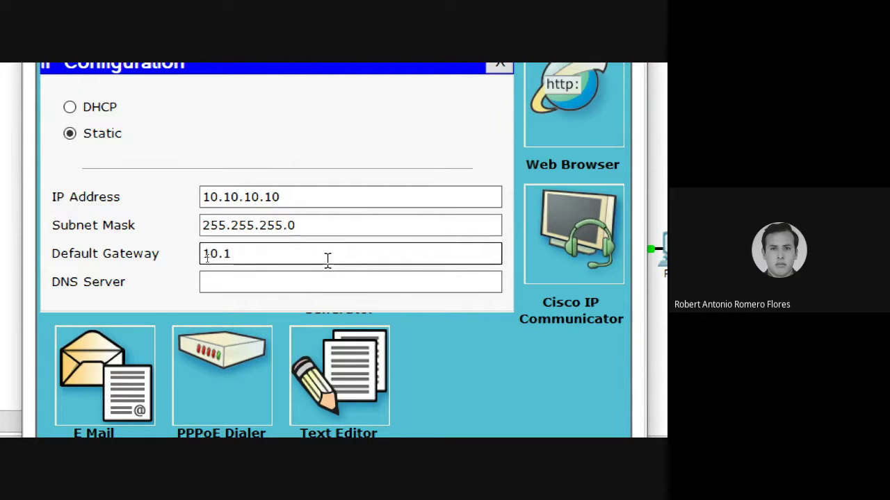
{"action": "type", "text": "0.10.1"}
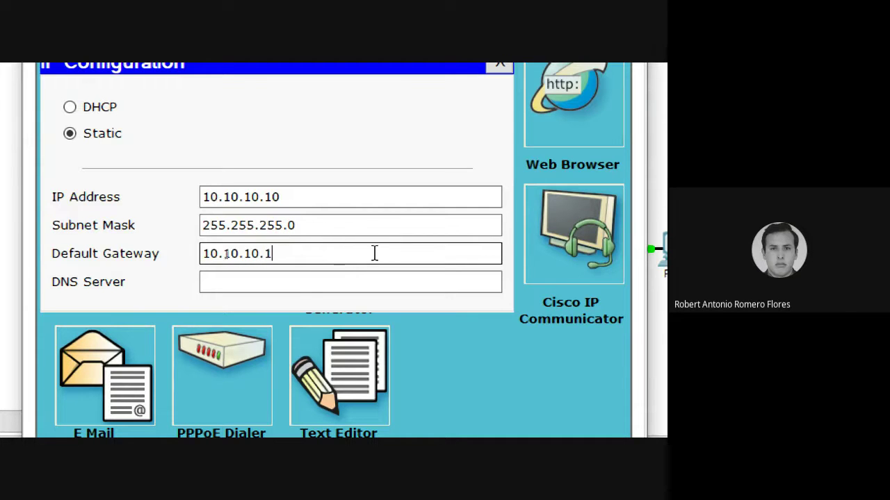
{"action": "left_click", "coordinate": [301, 282]}
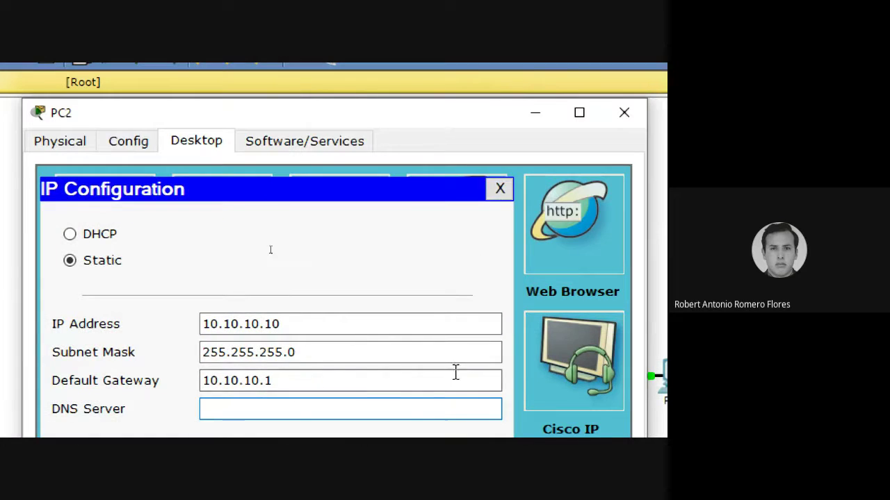
{"action": "left_click", "coordinate": [506, 191]}
{"action": "left_click", "coordinate": [624, 111]}
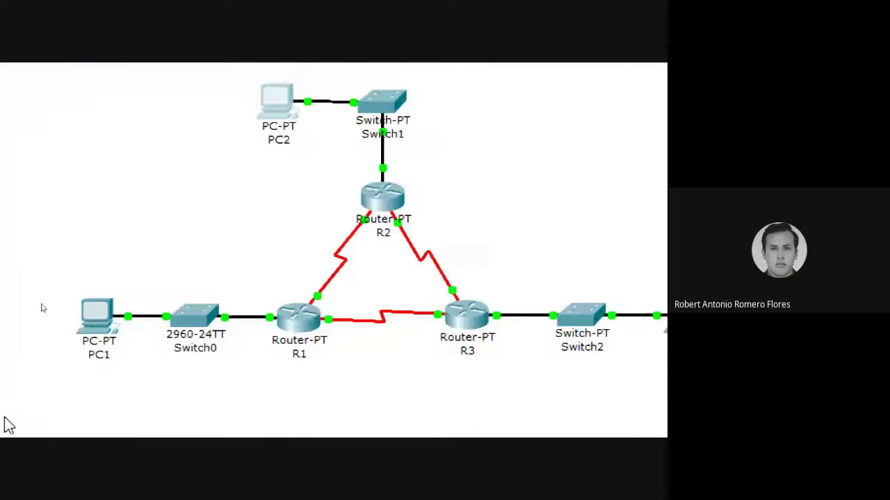
Set PC1's default gateway to 172.16.1.17 in its IP configuration and close the PC1 window.
{"action": "left_click", "coordinate": [126, 311]}
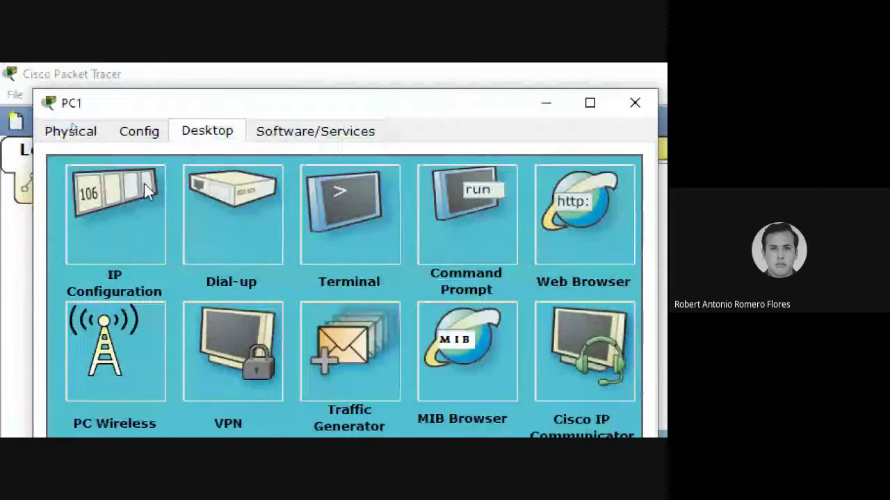
{"action": "left_click", "coordinate": [58, 101]}
{"action": "left_click", "coordinate": [373, 254]}
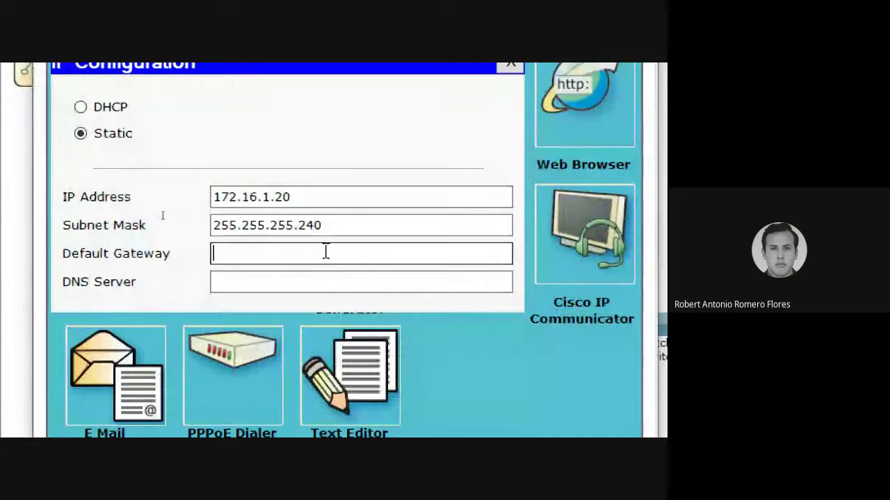
{"action": "type", "text": "172."}
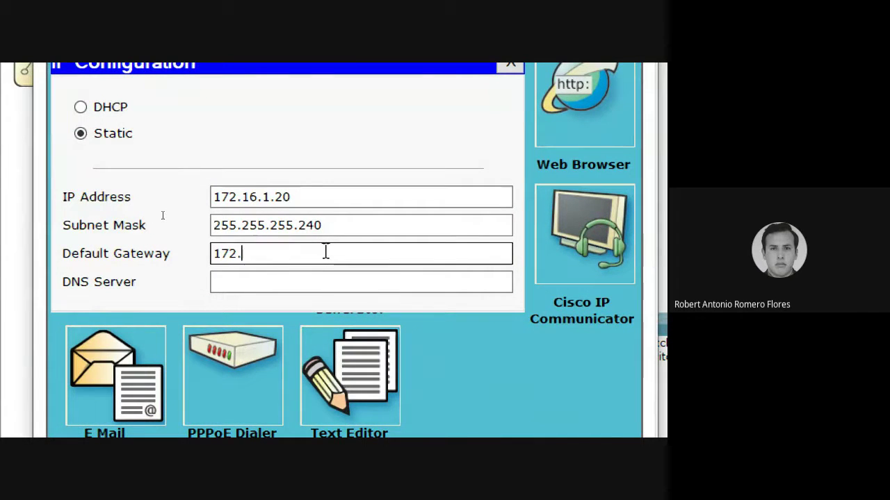
{"action": "type", "text": "16.1.17"}
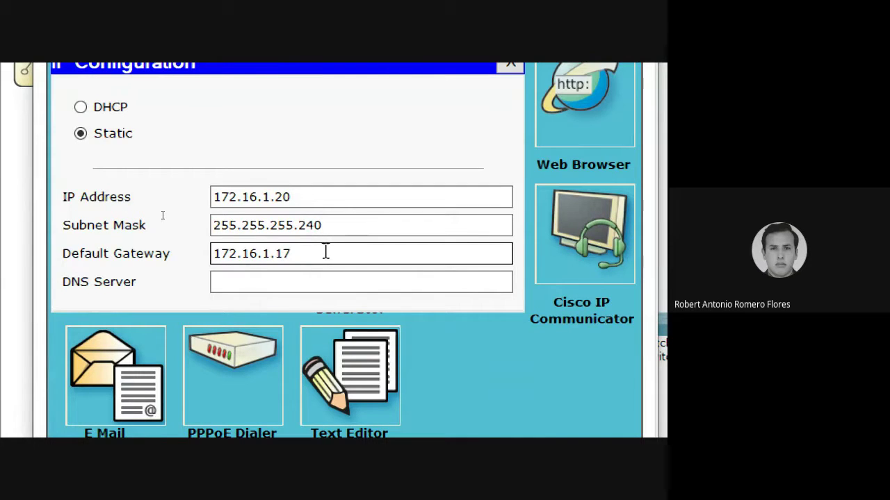
{"action": "left_click", "coordinate": [290, 280]}
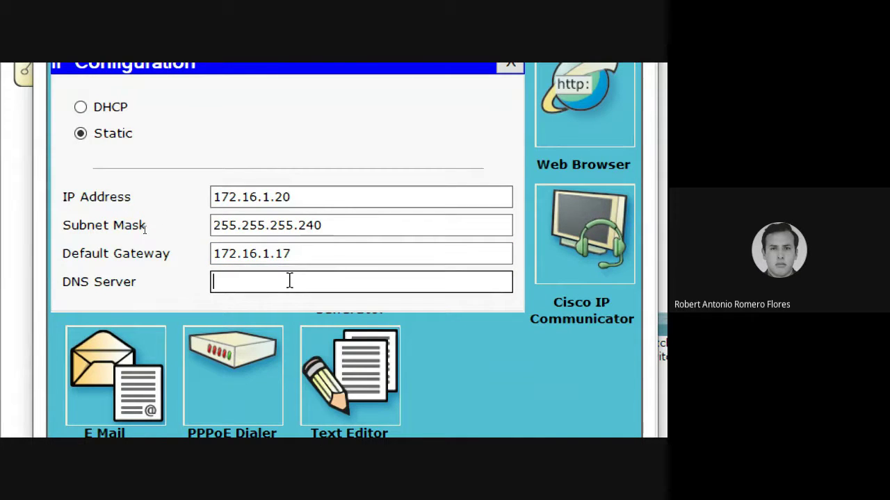
{"action": "left_click", "coordinate": [508, 63]}
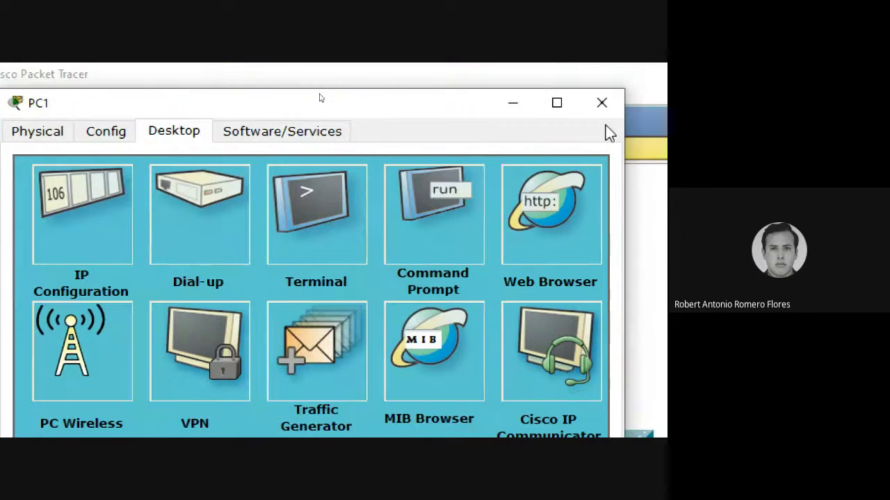
{"action": "left_click", "coordinate": [635, 102]}
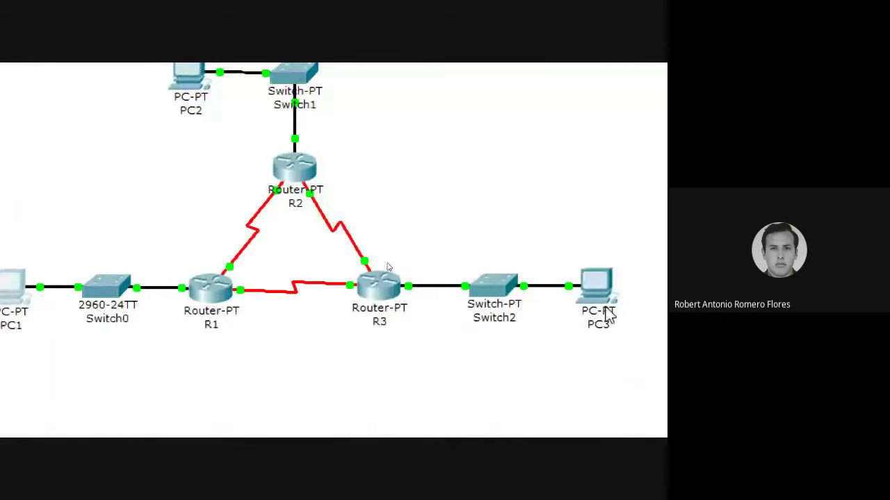
Open PC3's IP configuration and set its static IP address to 172.16.1.35.
{"action": "left_click", "coordinate": [598, 289]}
{"action": "left_click", "coordinate": [101, 132]}
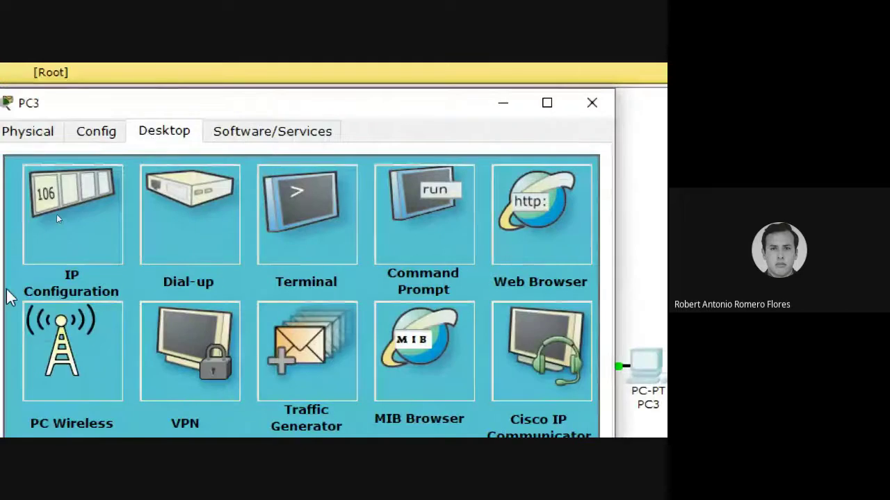
{"action": "left_click", "coordinate": [28, 229]}
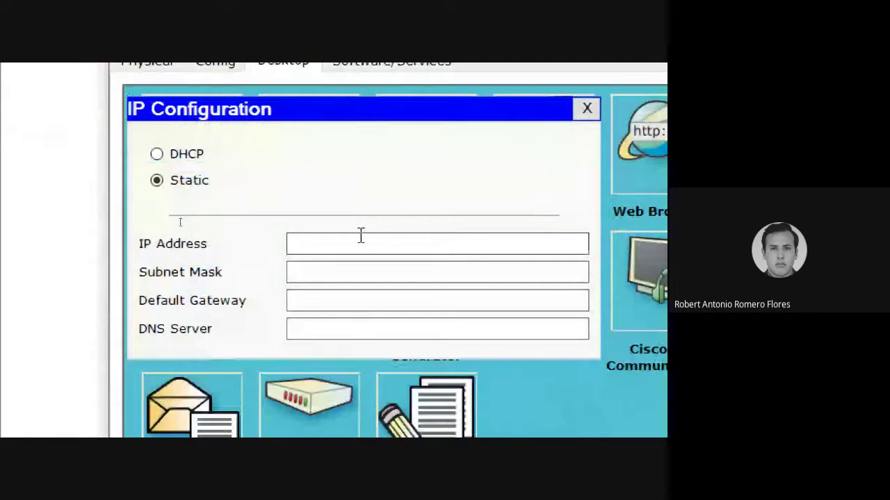
{"action": "left_click", "coordinate": [361, 236]}
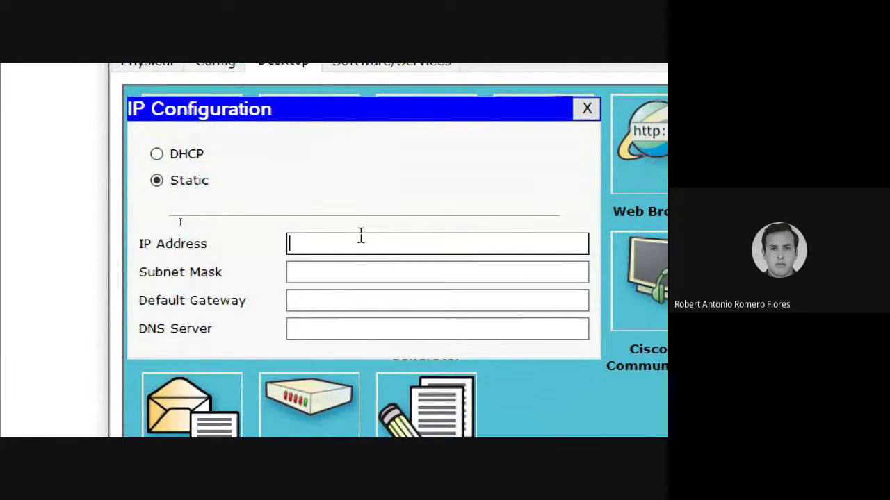
{"action": "type", "text": "172.16.1.35"}
Set PC3's subnet mask to 255.255.255.248.
{"action": "left_click", "coordinate": [371, 272]}
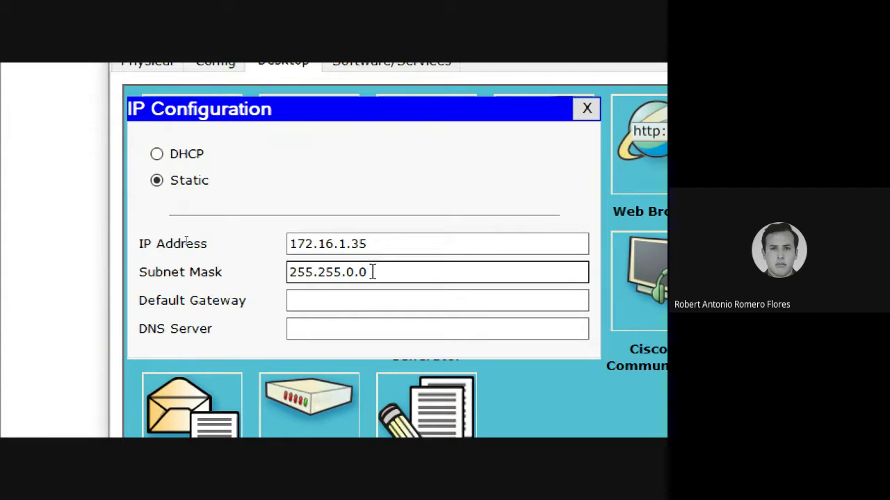
{"action": "left_click_drag", "start_coordinate": [346, 271], "coordinate": [403, 272]}
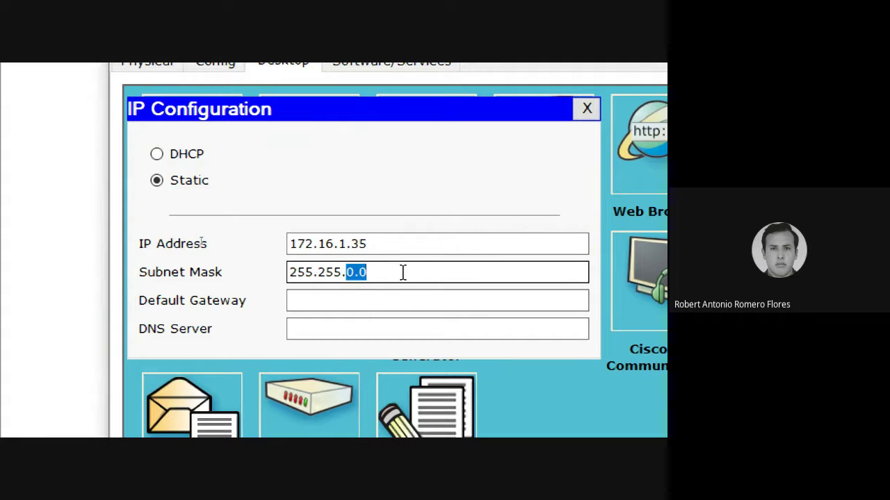
{"action": "type", "text": "255.248"}
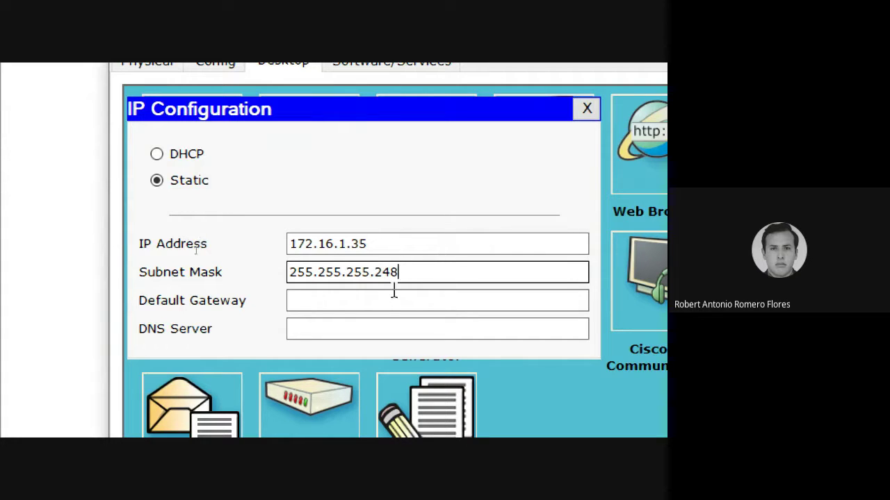
Set PC3's default gateway to 172.16.1.33 and close its IP configuration.
{"action": "left_click", "coordinate": [385, 297]}
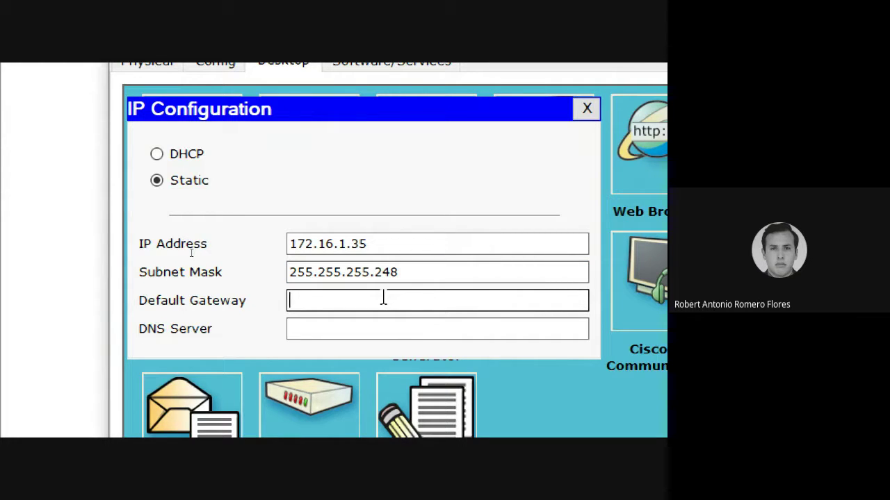
{"action": "type", "text": "172.16.1.33"}
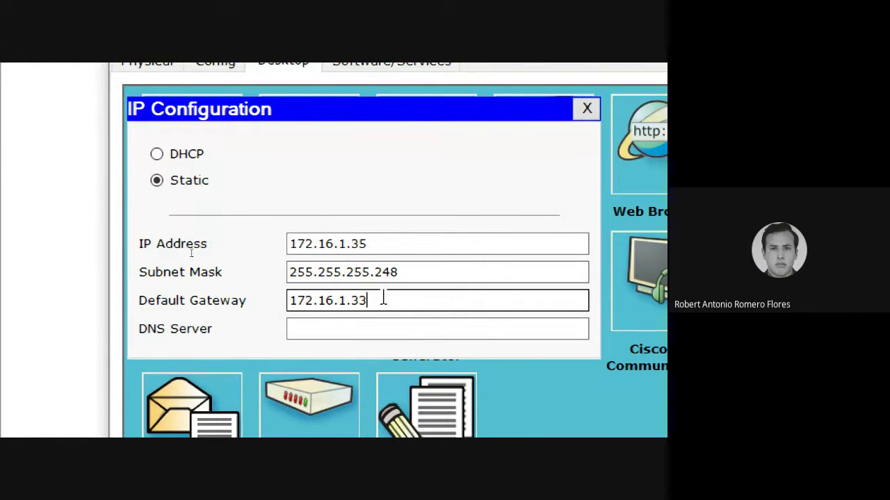
{"action": "left_click", "coordinate": [378, 322]}
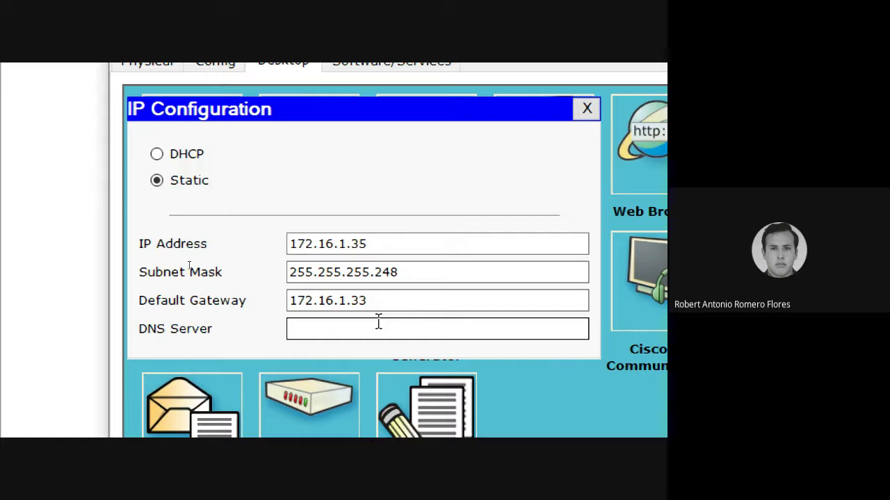
{"action": "left_click", "coordinate": [587, 108]}
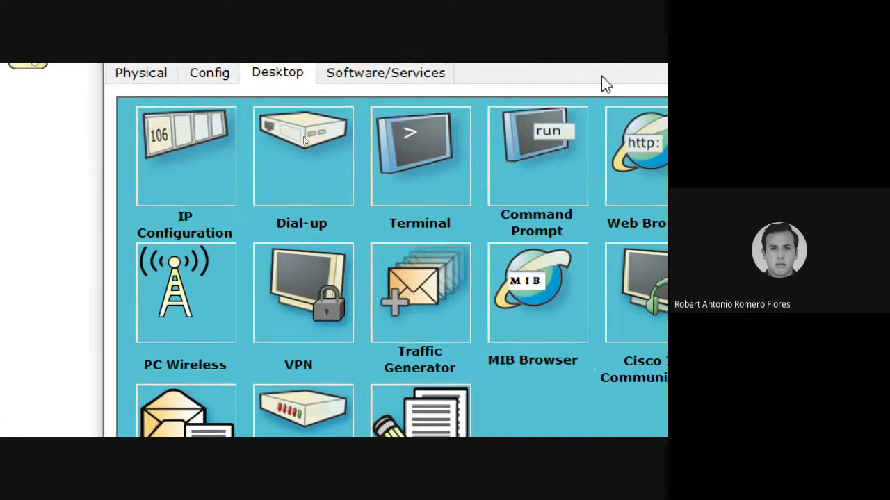
Reopen PC3's IP configuration to check the stored settings, and close the PC3 window.
{"action": "left_click", "coordinate": [159, 198]}
{"action": "left_click", "coordinate": [588, 121]}
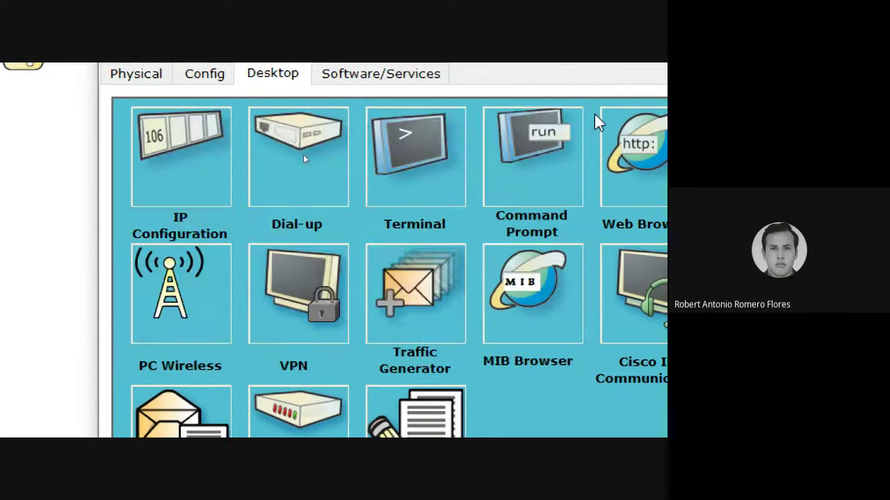
{"action": "left_click", "coordinate": [695, 48]}
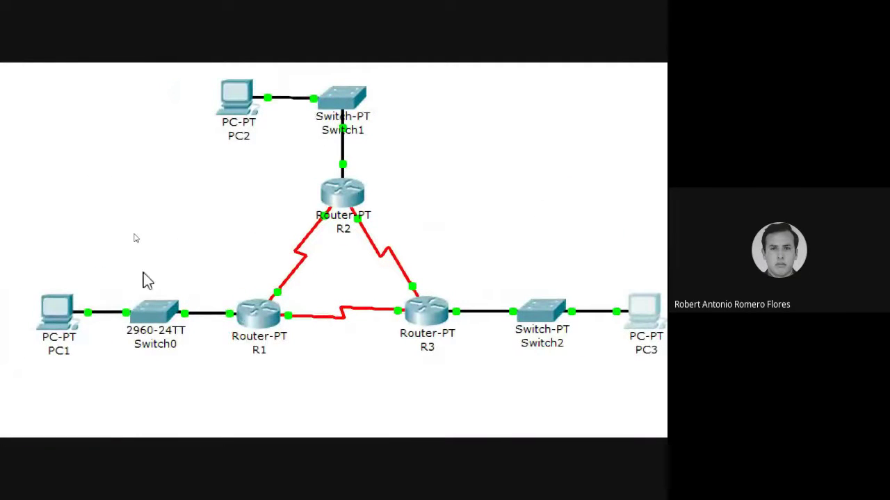
Shift Switch0 slightly toward R1, PC1 slightly toward Switch0, and Switch2 slightly toward R3 in the topology.
{"action": "left_click_drag", "start_coordinate": [161, 312], "coordinate": [175, 313]}
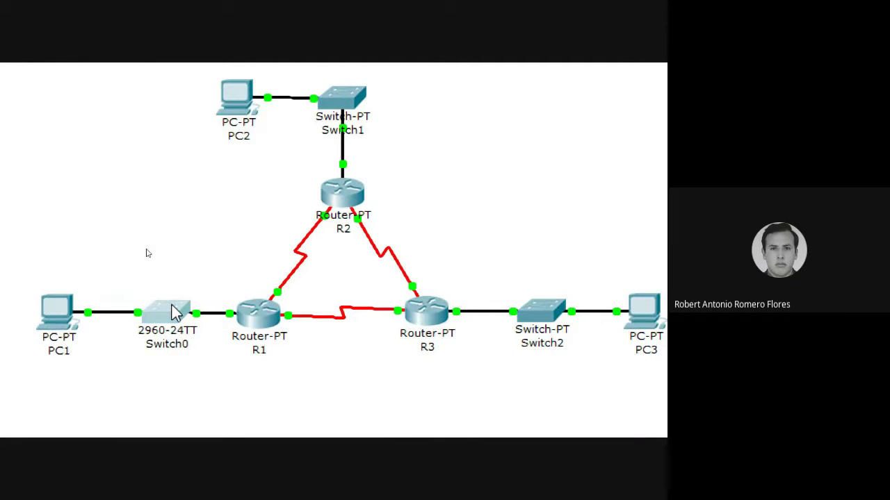
{"action": "left_click_drag", "start_coordinate": [58, 305], "coordinate": [73, 300]}
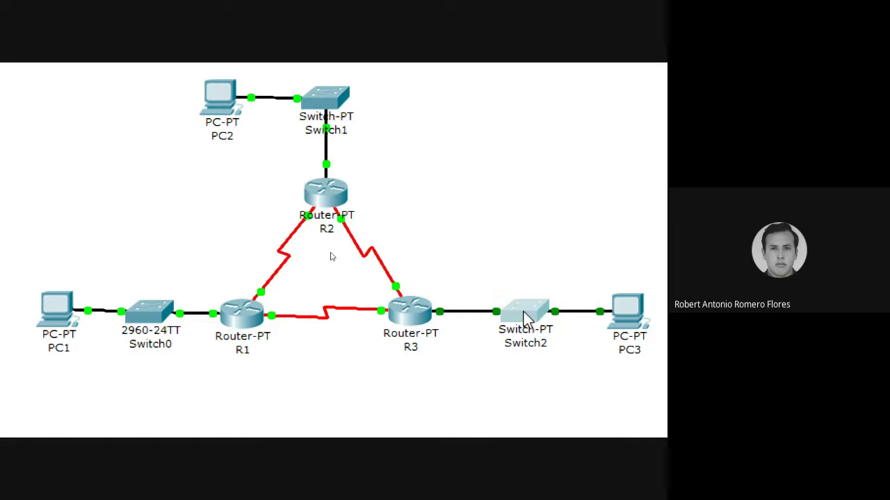
{"action": "left_click_drag", "start_coordinate": [525, 317], "coordinate": [508, 314]}
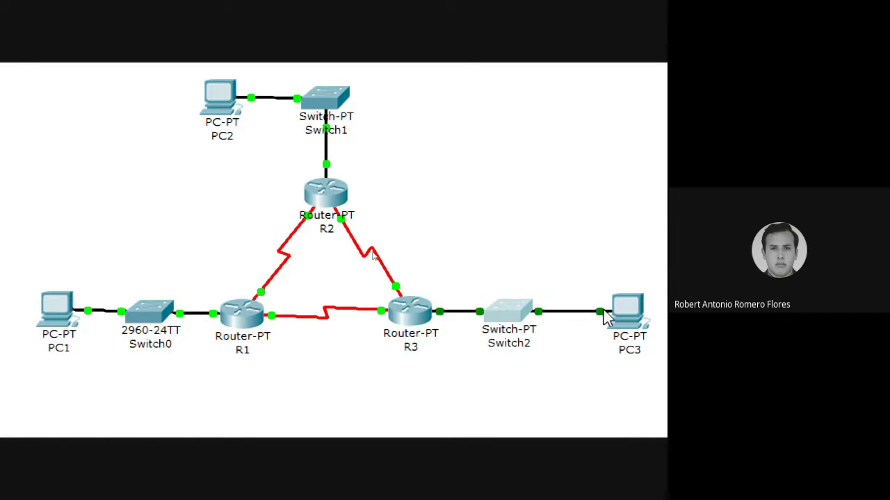
Move PC3 closer to Switch2 and level PC2 with Switch1 in the topology.
{"action": "left_click_drag", "start_coordinate": [606, 316], "coordinate": [591, 312]}
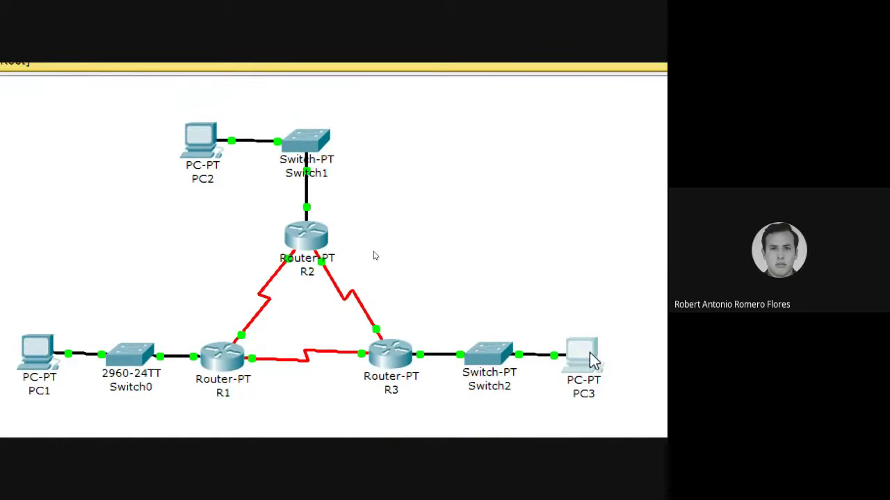
{"action": "left_click_drag", "start_coordinate": [590, 348], "coordinate": [589, 351]}
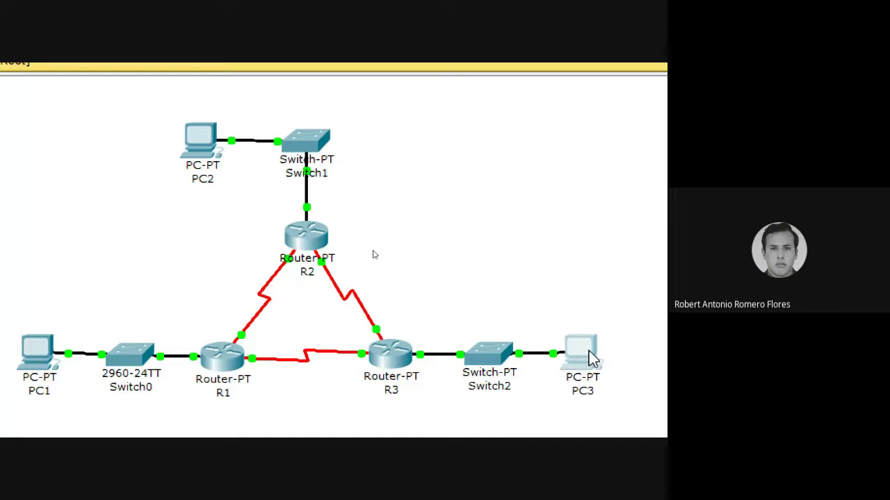
{"action": "left_click", "coordinate": [197, 159]}
{"action": "left_click_drag", "start_coordinate": [196, 157], "coordinate": [197, 159]}
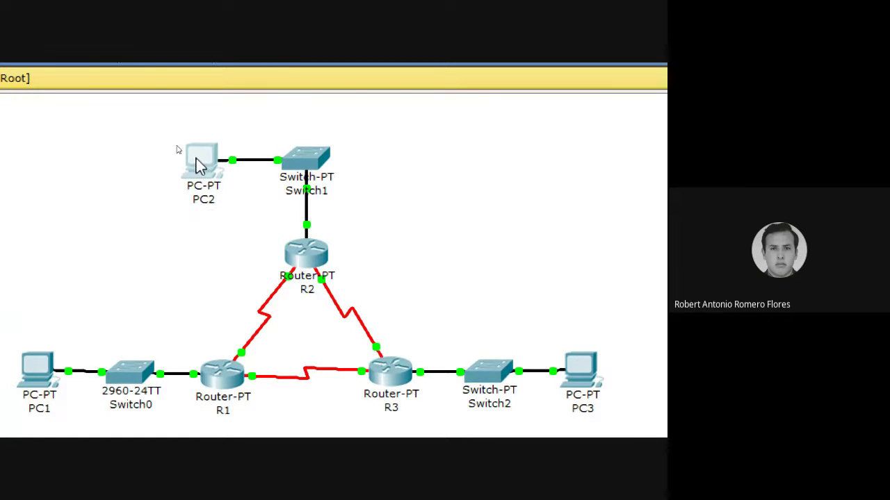
{"action": "left_click", "coordinate": [465, 225]}
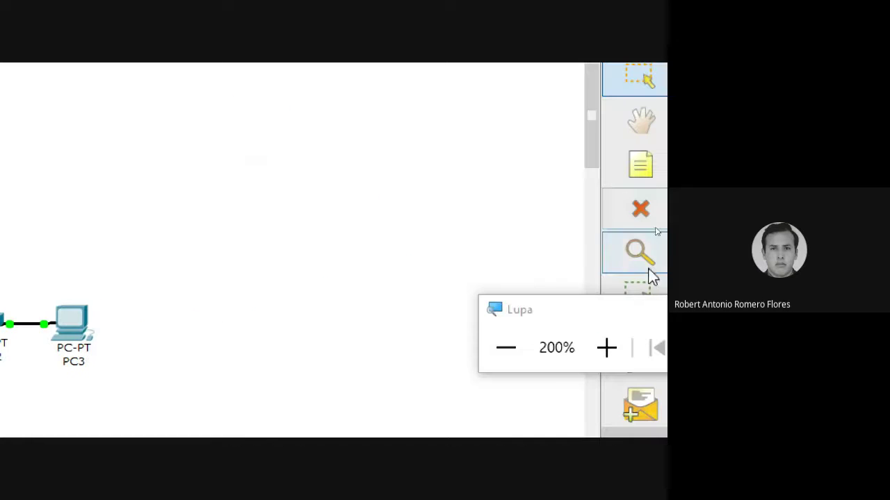
{"action": "left_click", "coordinate": [517, 353]}
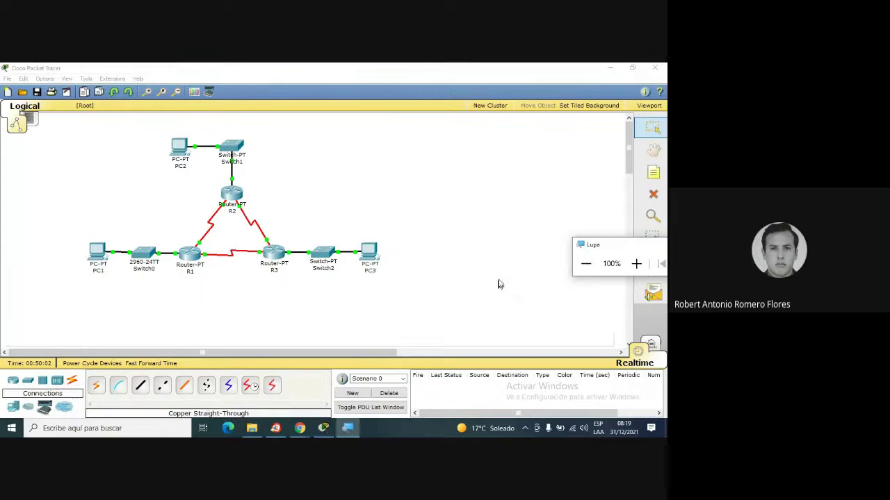
Open R1's command line interface and start its console session.
{"action": "left_click_drag", "start_coordinate": [614, 246], "coordinate": [599, 241]}
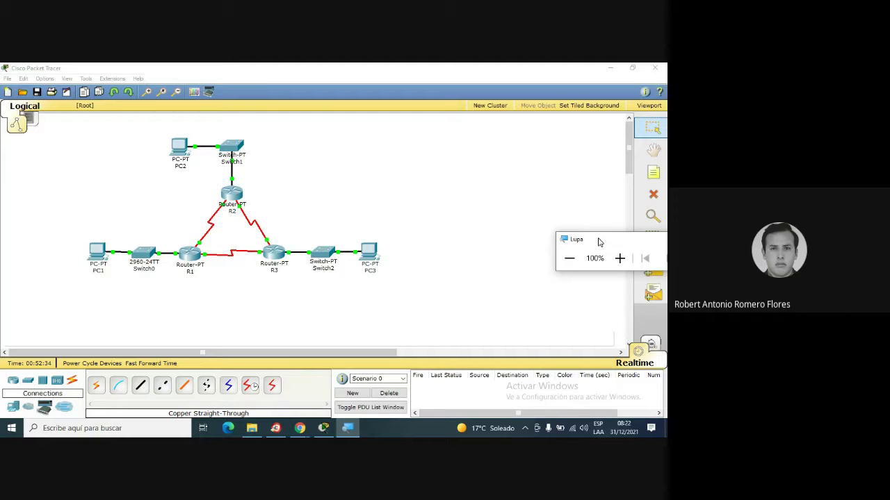
{"action": "left_click", "coordinate": [620, 258]}
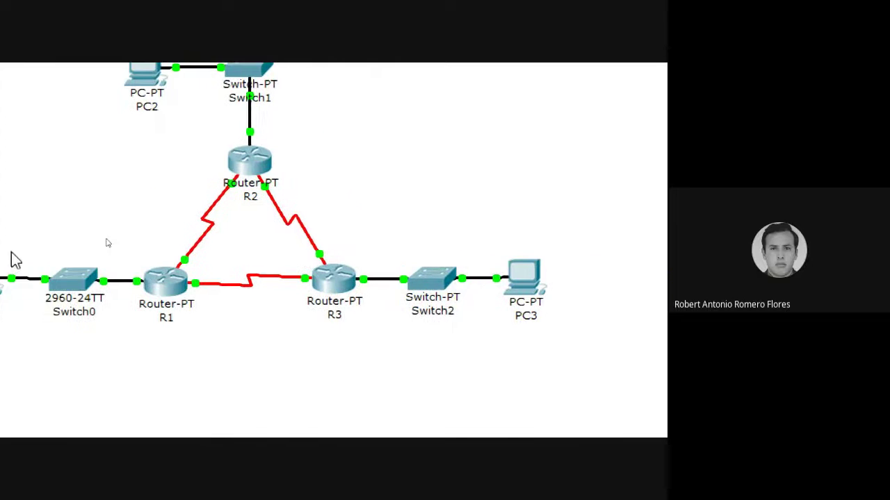
{"action": "left_click", "coordinate": [223, 291]}
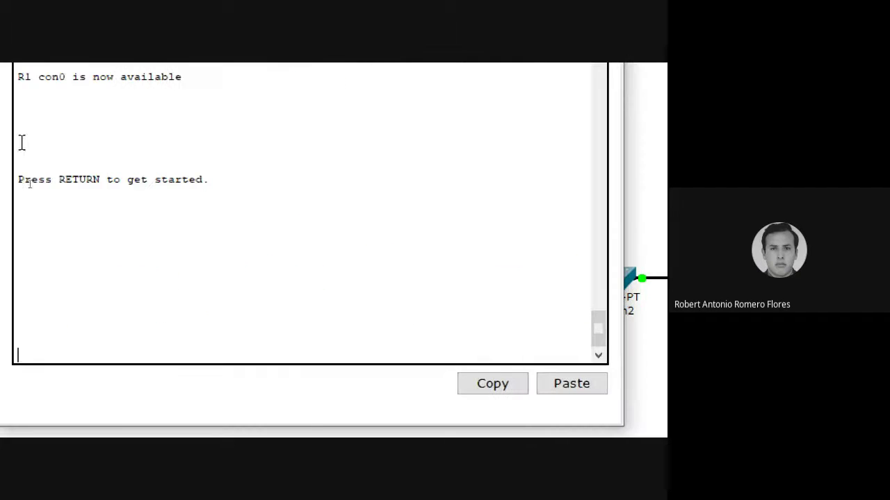
{"action": "left_click", "coordinate": [473, 102]}
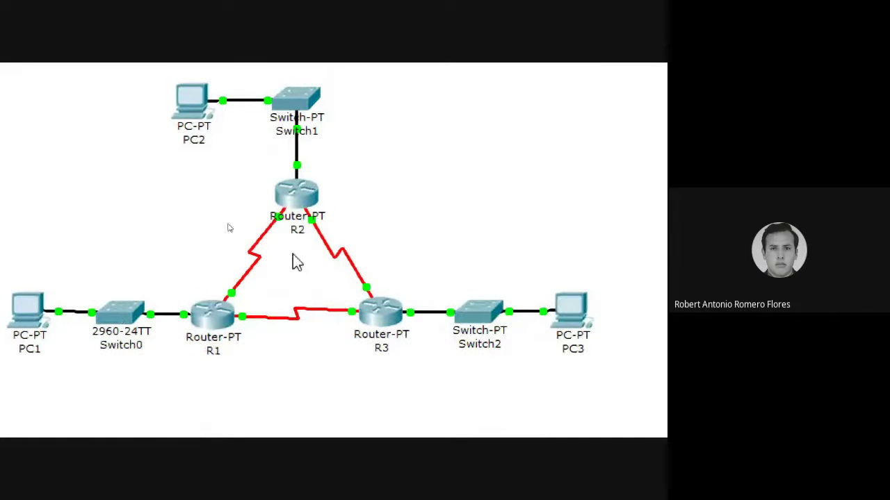
{"action": "left_click", "coordinate": [208, 321]}
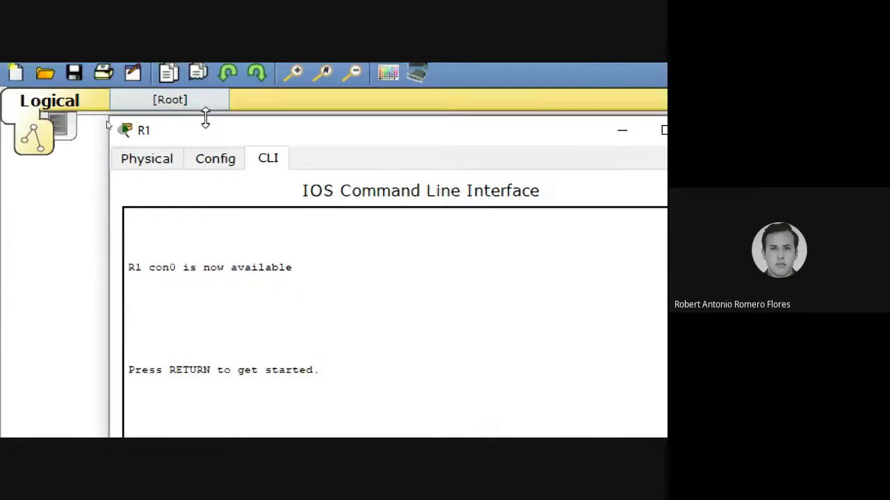
{"action": "key", "text": "Return"}
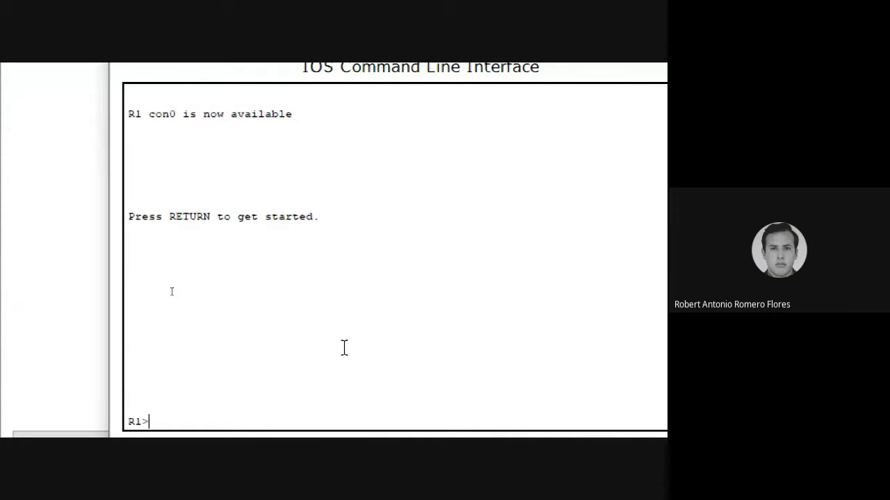
Enter privileged mode and global configuration mode on R1 using the commands enable and config t.
{"action": "type", "text": "enable"}
{"action": "key", "text": "Return"}
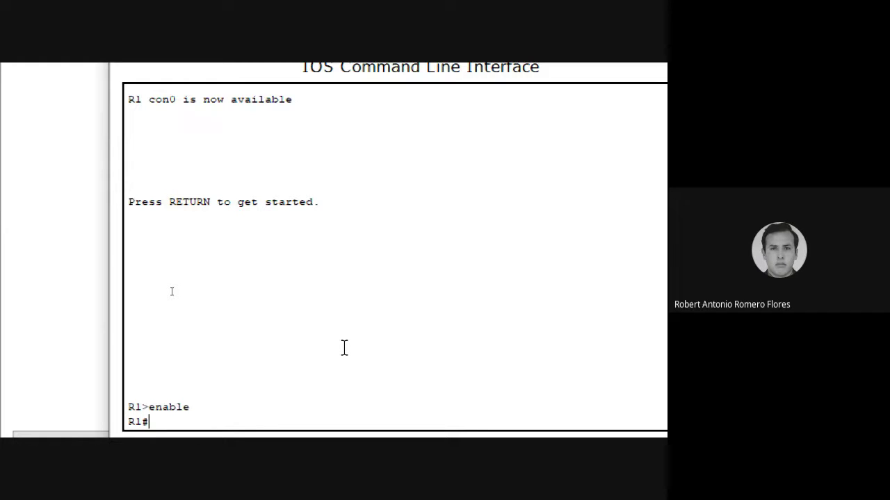
{"action": "type", "text": "config t"}
{"action": "key", "text": "Return"}
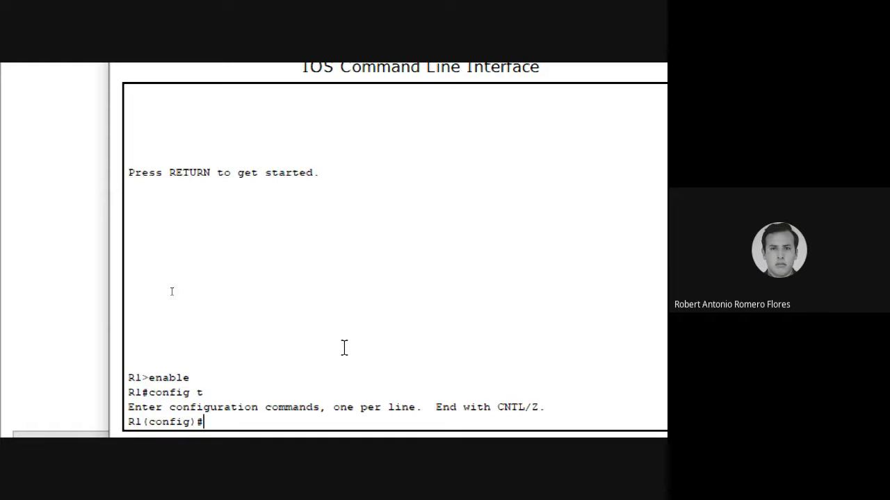
Try to advertise network 172.16.1.16 with wildcard mask 0.0.0.15 in area 0 from R1's global configuration mode.
{"action": "type", "text": "network 172.16.1.16 "}
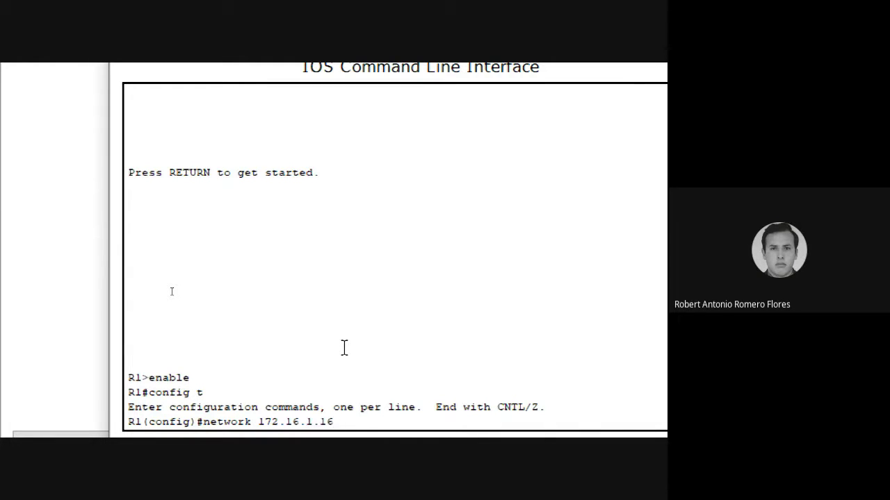
{"action": "type", "text": "0"}
{"action": "key", "text": "BackSpace"}
{"action": "type", "text": "0.0.0.15 "}
{"action": "type", "text": "area"}
{"action": "key", "text": "BackSpace"}
{"action": "type", "text": "ea 0"}
{"action": "key", "text": "Return"}
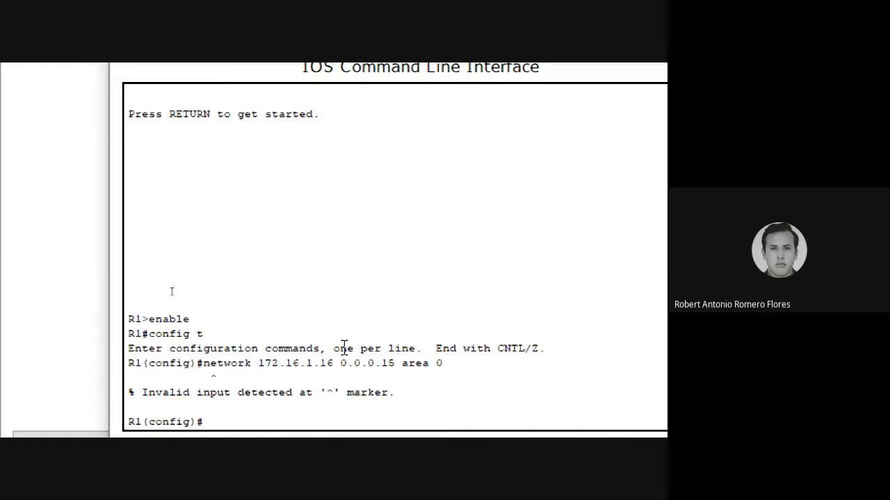
Try the command config rout in R1's global configuration mode.
{"action": "type", "text": "config"}
{"action": "key", "text": "BackSpace"}
{"action": "key", "text": "BackSpace"}
{"action": "type", "text": "g rout"}
{"action": "key", "text": "Return"}
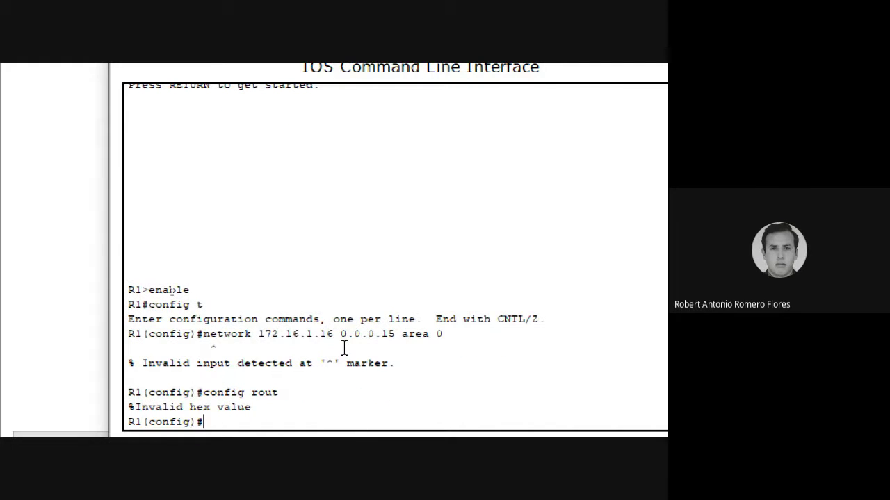
Leave R1's configuration mode with end and re-enter it with config t.
{"action": "type", "text": "end"}
{"action": "key", "text": "Return"}
{"action": "key", "text": "Return"}
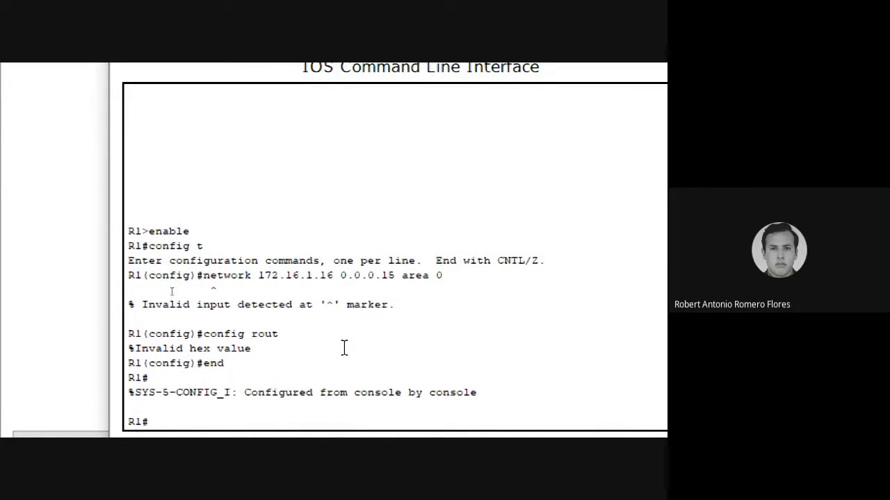
{"action": "type", "text": "config t"}
{"action": "key", "text": "Return"}
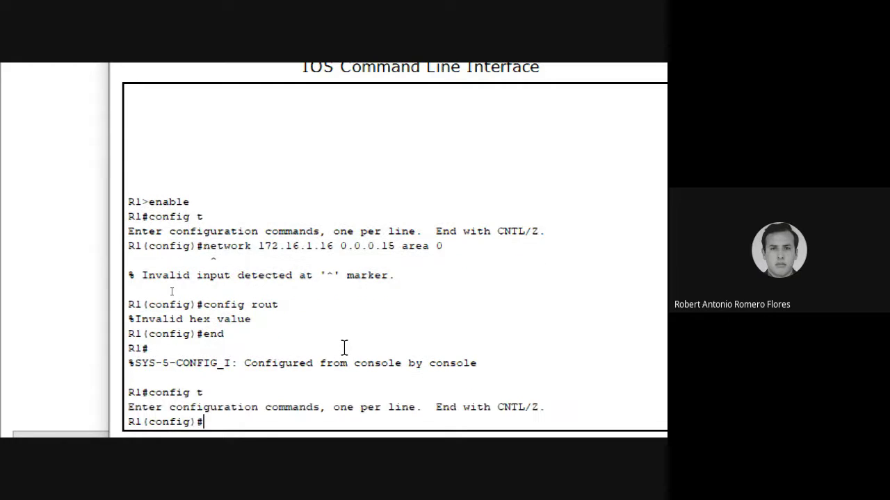
Try the command int rout on R1 and list the available interface types with int ?
{"action": "type", "text": "int rout"}
{"action": "key", "text": "Return"}
{"action": "type", "text": "int"}
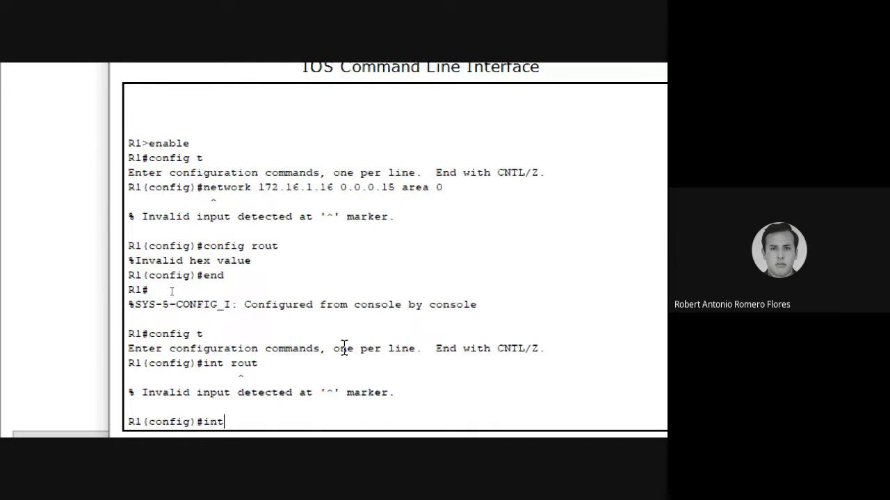
{"action": "type", "text": " ?"}
{"action": "key", "text": "Return"}
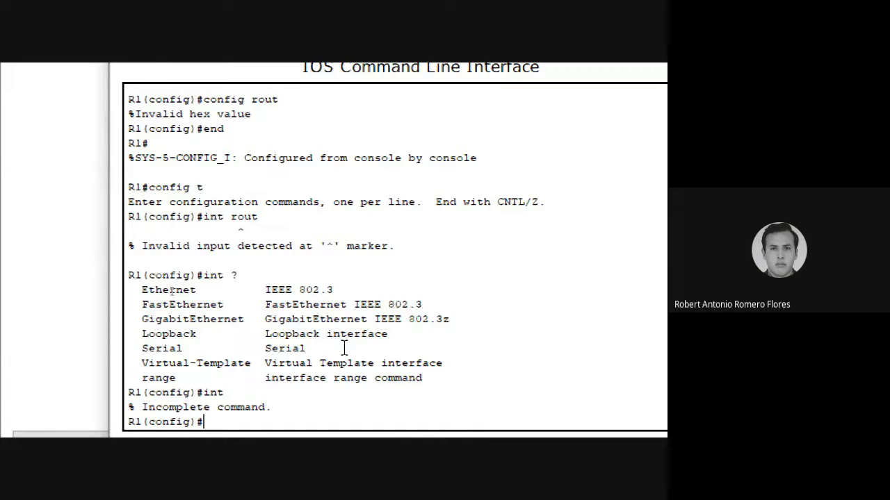
{"action": "scroll", "coordinate": [344, 348], "scroll_direction": "up", "scroll_amount": 2}
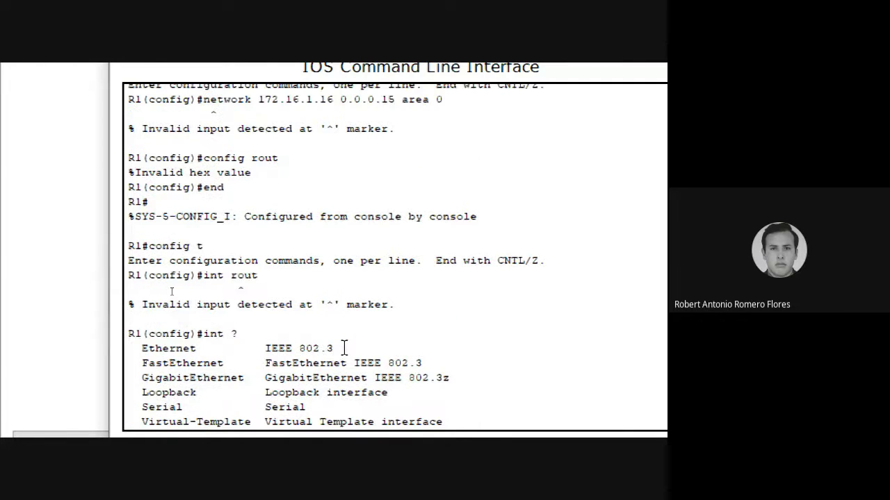
{"action": "scroll", "coordinate": [345, 348], "scroll_direction": "up", "scroll_amount": 3}
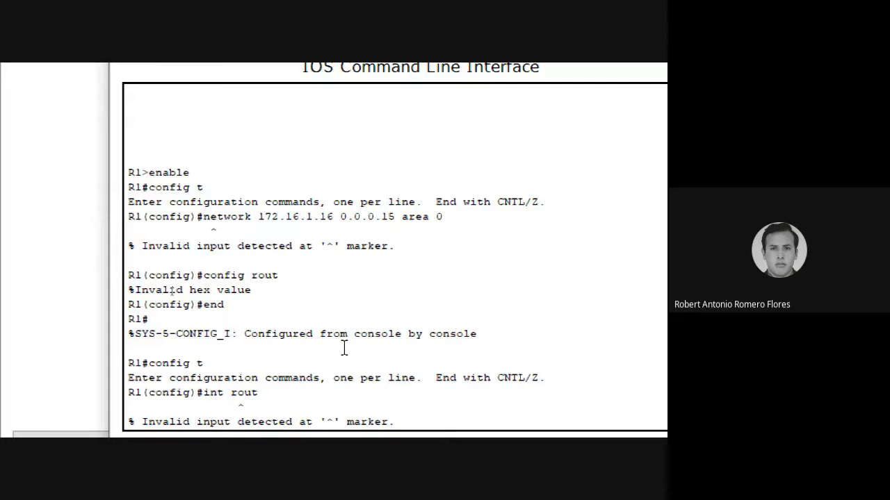
{"action": "type", "text": "int ?"}
{"action": "key", "text": "Return"}
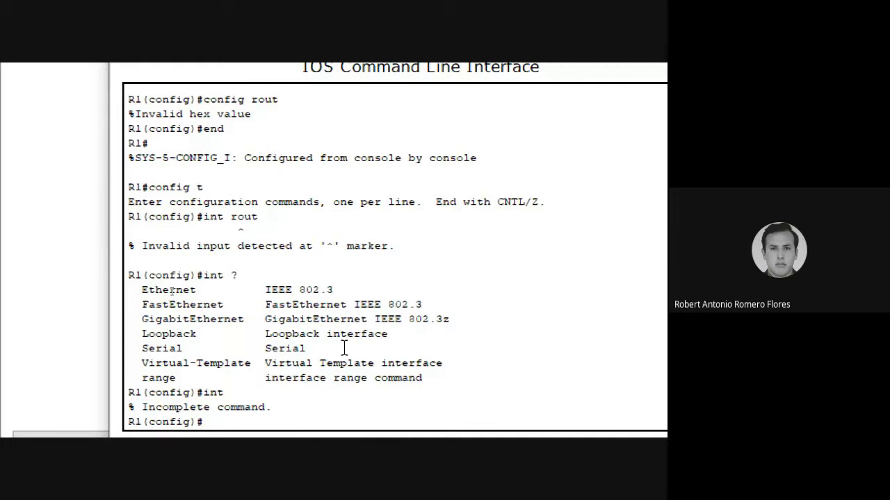
Start OSPF process 1 on R1 and advertise network 172.16.1.16 with wildcard mask 0.0.0.15 in area 0.
{"action": "type", "text": "router ospf 1"}
{"action": "key", "text": "Return"}
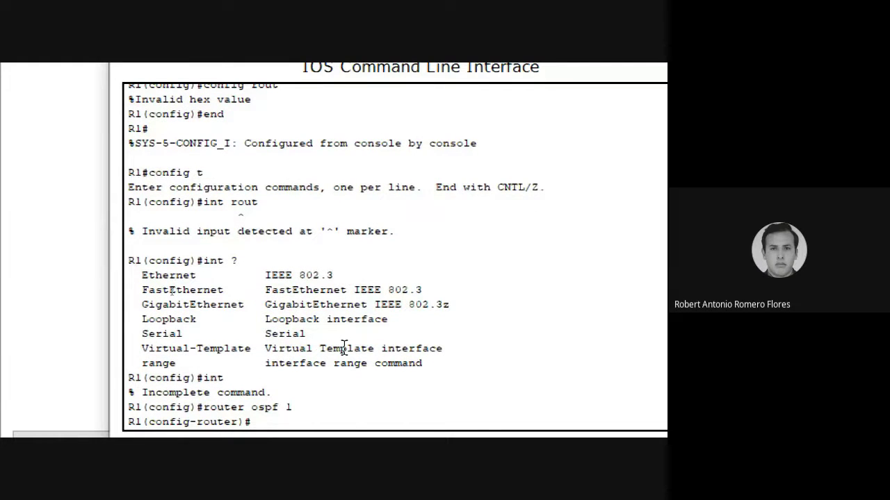
{"action": "scroll", "coordinate": [276, 417], "scroll_direction": "down", "scroll_amount": 1}
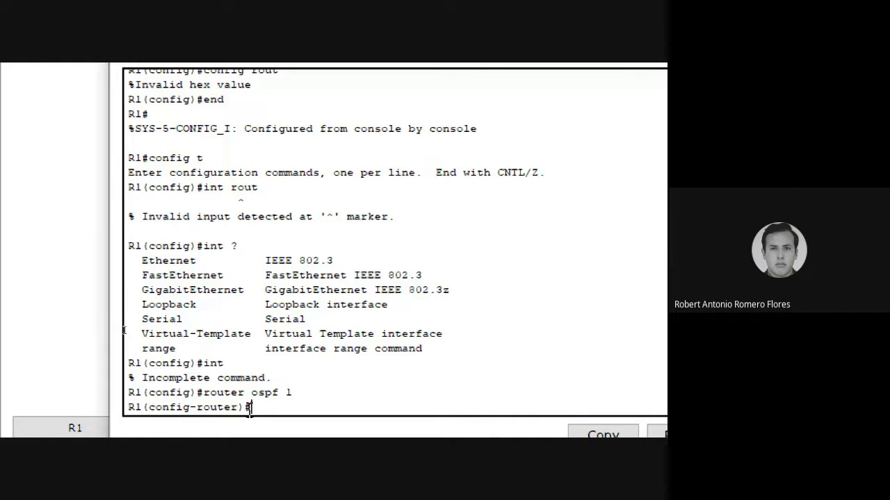
{"action": "type", "text": "network 1"}
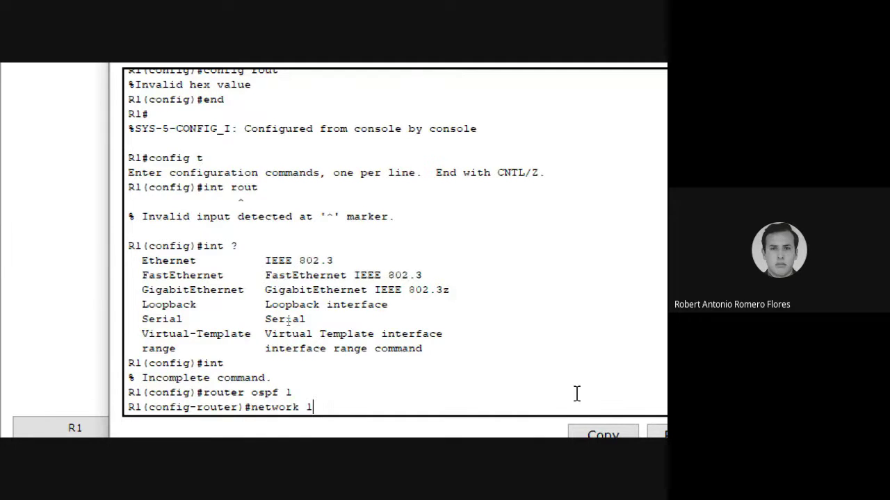
{"action": "type", "text": "72.16.1.16  0.0.0.15"}
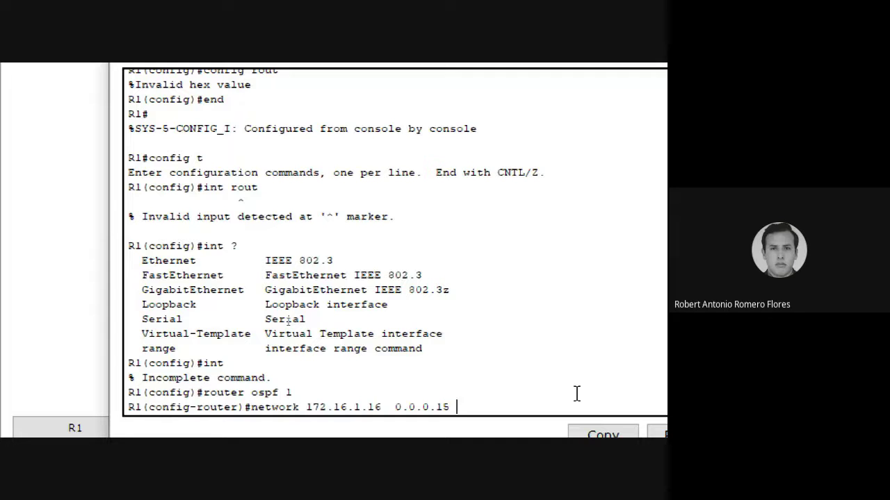
{"action": "type", "text": " area 0"}
{"action": "key", "text": "Return"}
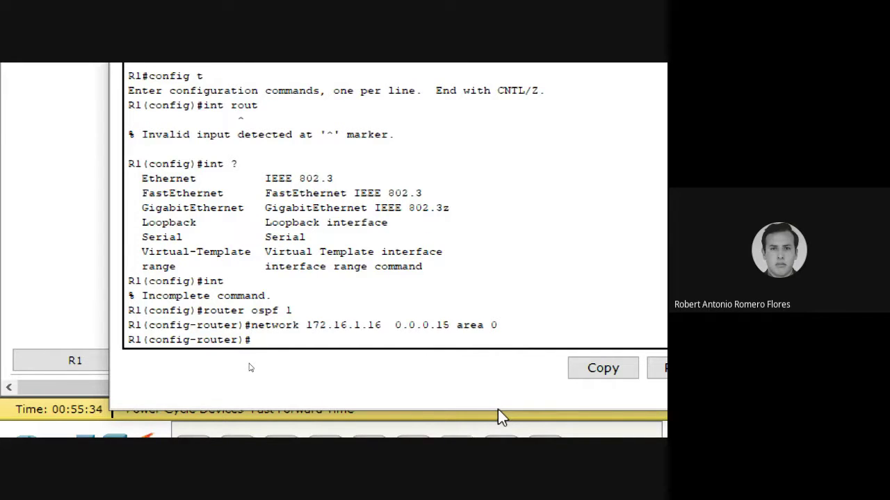
Recall R1's last network statement and change its network address to 192.168.10.0.
{"action": "key", "text": "Up"}
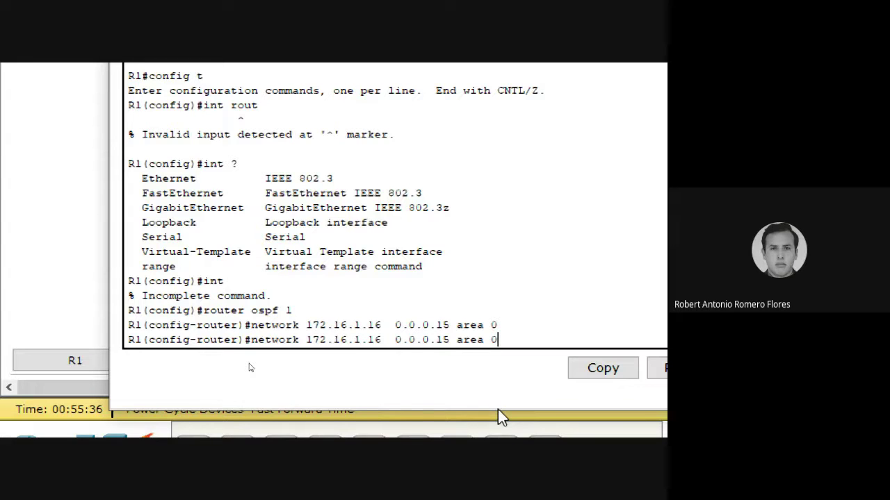
{"action": "key", "text": "Left"}
{"action": "key", "text": "Left"}
{"action": "key", "text": "Left"}
{"action": "key", "text": "Left"}
{"action": "key", "text": "Left"}
{"action": "key", "text": "Left"}
{"action": "key", "text": "Left"}
{"action": "key", "text": "Left"}
{"action": "key", "text": "Left"}
{"action": "key", "text": "Left"}
{"action": "key", "text": "Left"}
{"action": "key", "text": "Left"}
{"action": "key", "text": "Left"}
{"action": "key", "text": "Left"}
{"action": "key", "text": "Left"}
{"action": "key", "text": "Left"}
{"action": "key", "text": "Left"}
{"action": "key", "text": "Left"}
{"action": "key", "text": "Left"}
{"action": "key", "text": "Left"}
{"action": "key", "text": "Left"}
{"action": "key", "text": "Left"}
{"action": "key", "text": "Right"}
{"action": "key", "text": "Right"}
{"action": "key", "text": "Right"}
{"action": "key", "text": "Right"}
{"action": "key", "text": "Right"}
{"action": "key", "text": "Right"}
{"action": "key", "text": "Right"}
{"action": "key", "text": "Right"}
{"action": "key", "text": "BackSpace"}
{"action": "key", "text": "BackSpace"}
{"action": "key", "text": "BackSpace"}
{"action": "key", "text": "BackSpace"}
{"action": "key", "text": "BackSpace"}
{"action": "key", "text": "BackSpace"}
{"action": "key", "text": "BackSpace"}
{"action": "key", "text": "BackSpace"}
{"action": "key", "text": "BackSpace"}
{"action": "key", "text": "BackSpace"}
{"action": "key", "text": "BackSpace"}
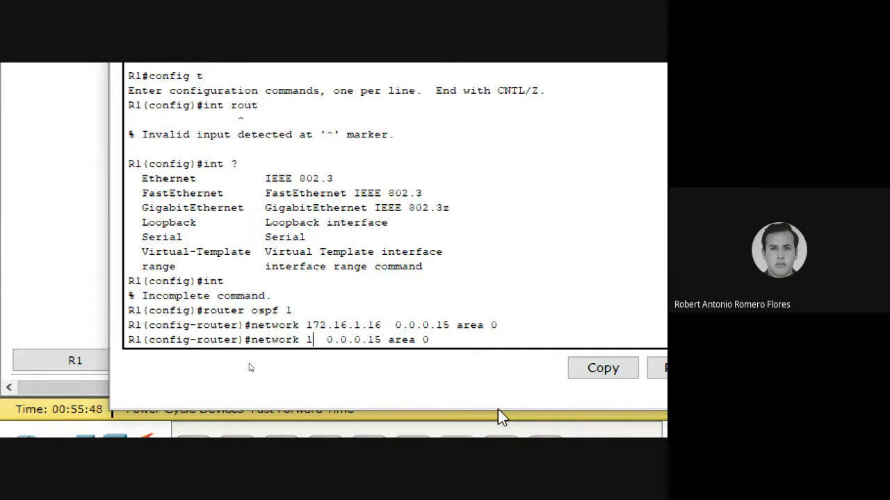
{"action": "type", "text": "192.168."}
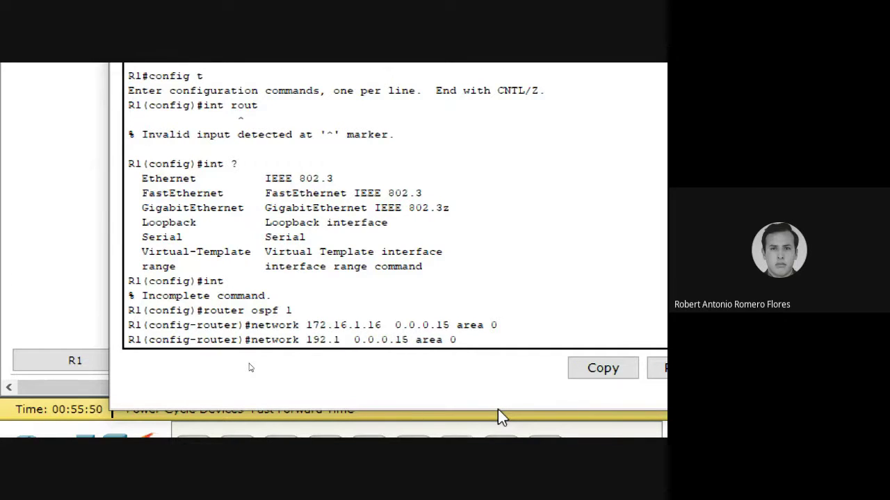
{"action": "type", "text": "10.0"}
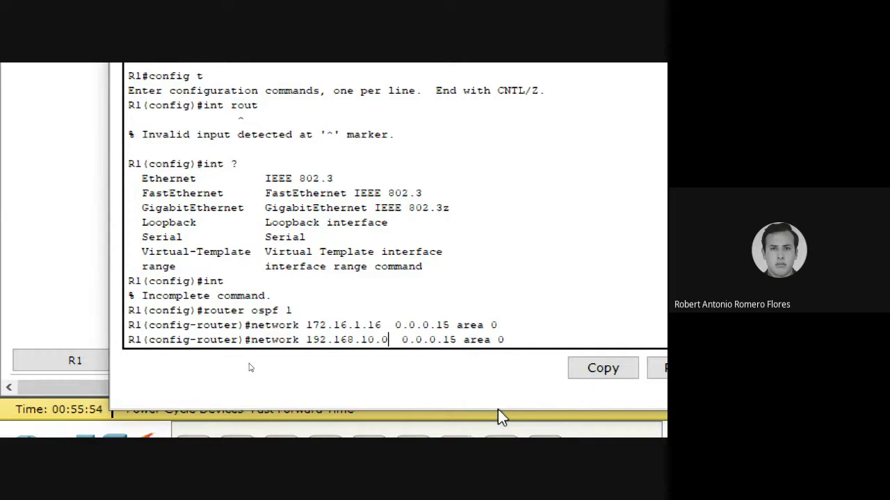
Change the recalled statement's wildcard mask to 0.0.0.3 and submit it to advertise 192.168.10.0 in area 0.
{"action": "key", "text": "Right"}
{"action": "key", "text": "Right"}
{"action": "key", "text": "Right"}
{"action": "key", "text": "Right"}
{"action": "key", "text": "Right"}
{"action": "key", "text": "Right"}
{"action": "key", "text": "Right"}
{"action": "key", "text": "Right"}
{"action": "key", "text": "Right"}
{"action": "key", "text": "Right"}
{"action": "key", "text": "BackSpace"}
{"action": "key", "text": "BackSpace"}
{"action": "type", "text": "3"}
{"action": "key", "text": "Right"}
{"action": "key", "text": "Right"}
{"action": "key", "text": "Right"}
{"action": "key", "text": "Right"}
{"action": "key", "text": "Right"}
{"action": "key", "text": "Right"}
{"action": "key", "text": "Right"}
{"action": "key", "text": "Return"}
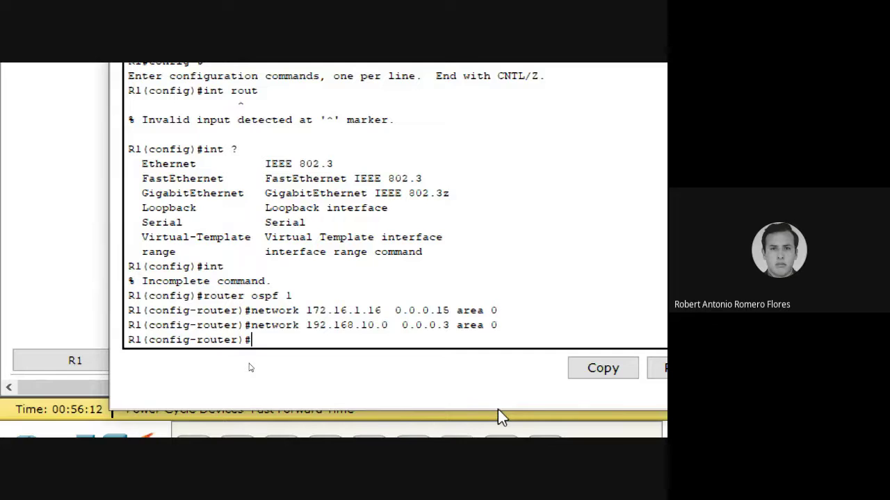
Reuse R1's last network statement to advertise network 192.168.10.4 with wildcard mask 0.0.0.3 in area 0.
{"action": "key", "text": "Up"}
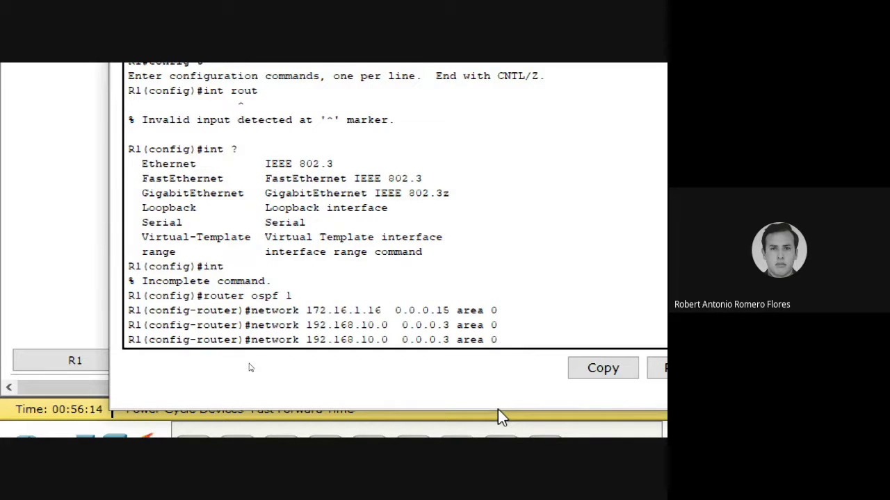
{"action": "key", "text": "Left"}
{"action": "key", "text": "Left"}
{"action": "key", "text": "Left"}
{"action": "key", "text": "Left"}
{"action": "key", "text": "Left"}
{"action": "key", "text": "Left"}
{"action": "key", "text": "Left"}
{"action": "key", "text": "Left"}
{"action": "key", "text": "Left"}
{"action": "key", "text": "Left"}
{"action": "key", "text": "Left"}
{"action": "key", "text": "Left"}
{"action": "key", "text": "Left"}
{"action": "key", "text": "Left"}
{"action": "key", "text": "Left"}
{"action": "key", "text": "Left"}
{"action": "key", "text": "BackSpace"}
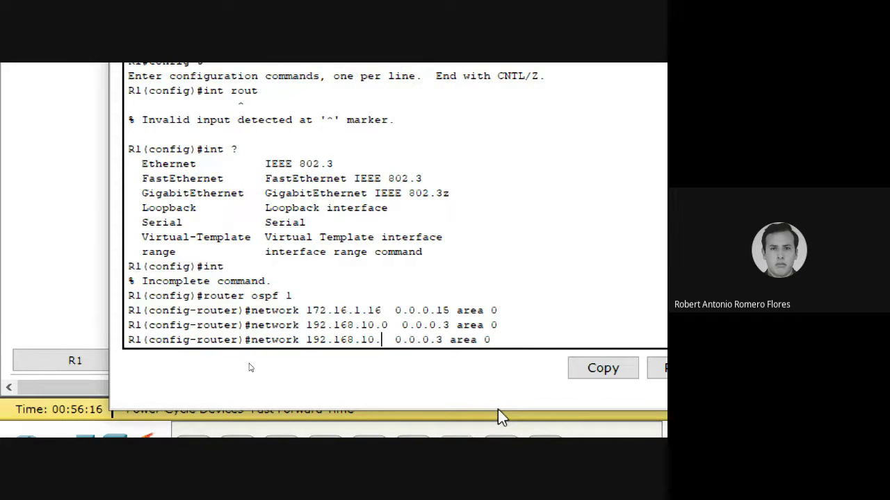
{"action": "type", "text": "4"}
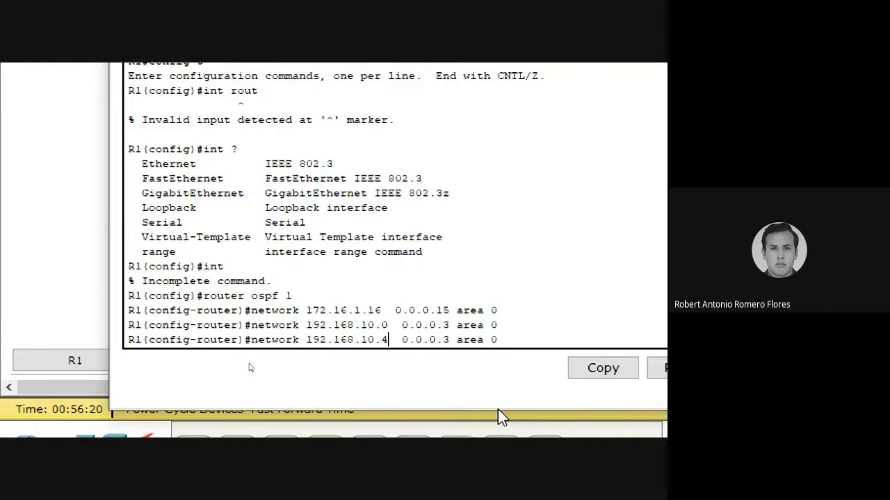
{"action": "key", "text": "Return"}
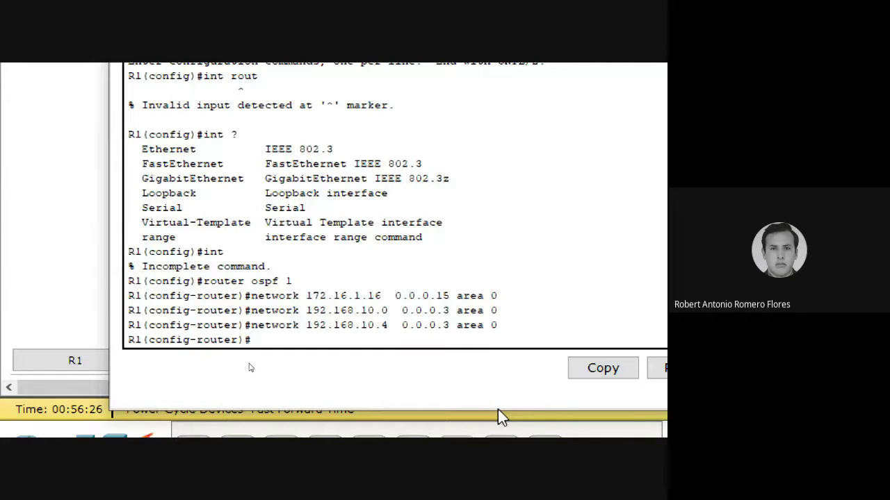
Leave configuration mode on R1 with end and save the configuration with wr.
{"action": "type", "text": "end"}
{"action": "key", "text": "Return"}
{"action": "type", "text": "w"}
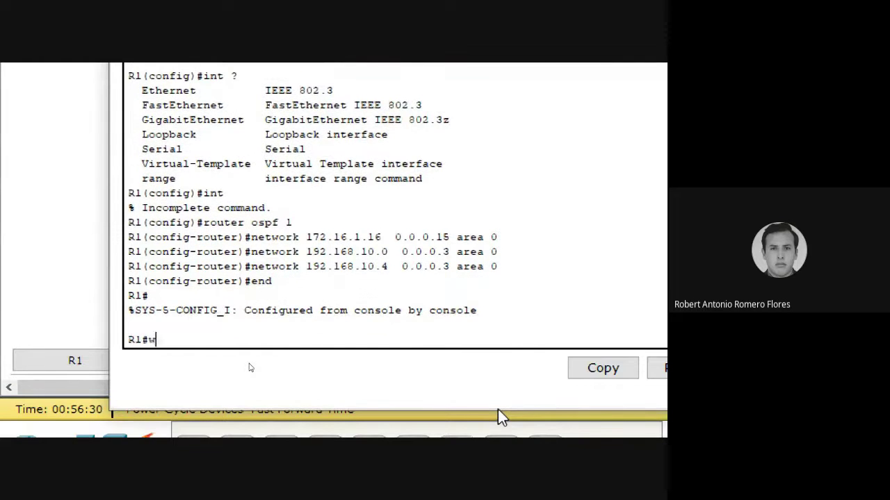
{"action": "type", "text": "r"}
{"action": "key", "text": "Return"}
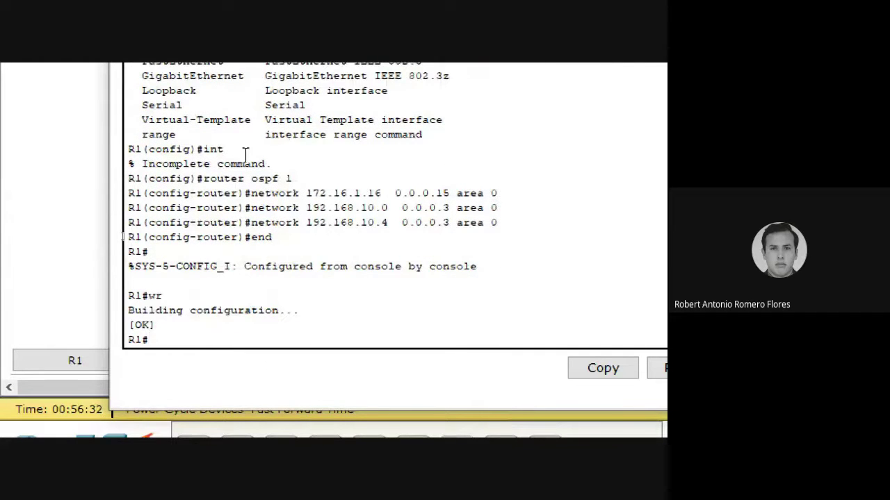
{"action": "left_click_drag", "start_coordinate": [281, 237], "coordinate": [102, 183]}
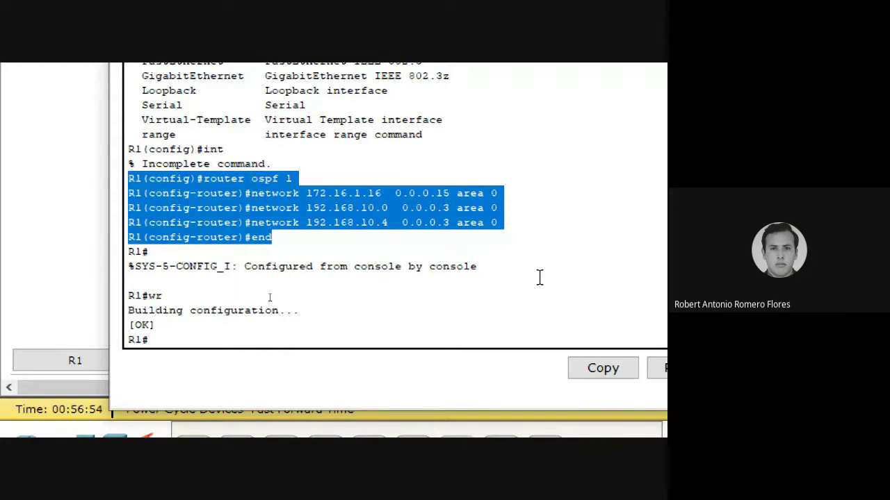
{"action": "left_click", "coordinate": [520, 244]}
{"action": "left_click_drag", "start_coordinate": [498, 206], "coordinate": [104, 207]}
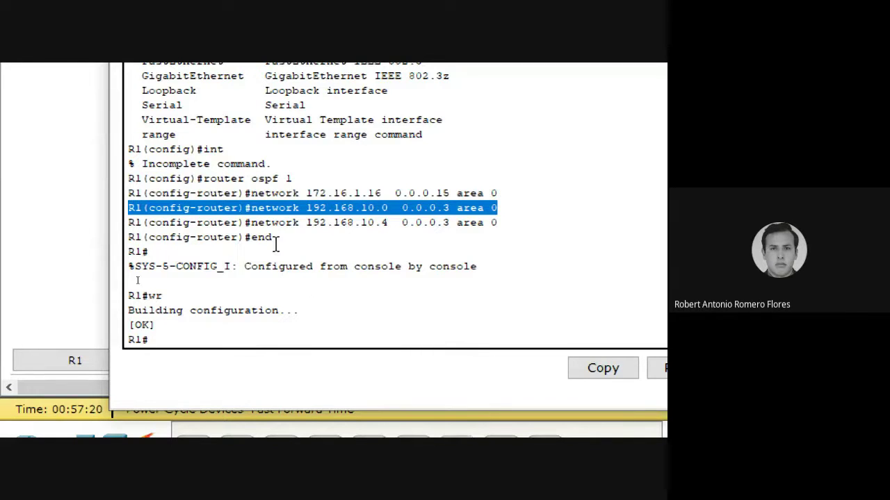
{"action": "left_click_drag", "start_coordinate": [245, 237], "coordinate": [148, 180]}
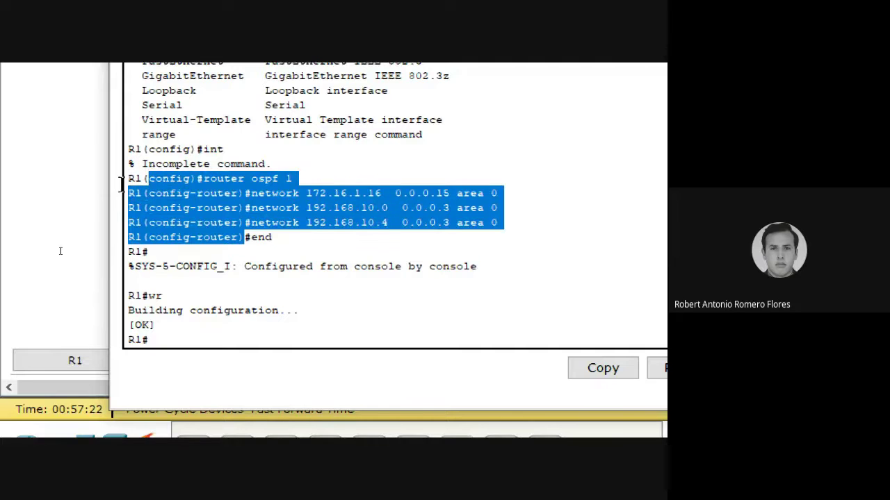
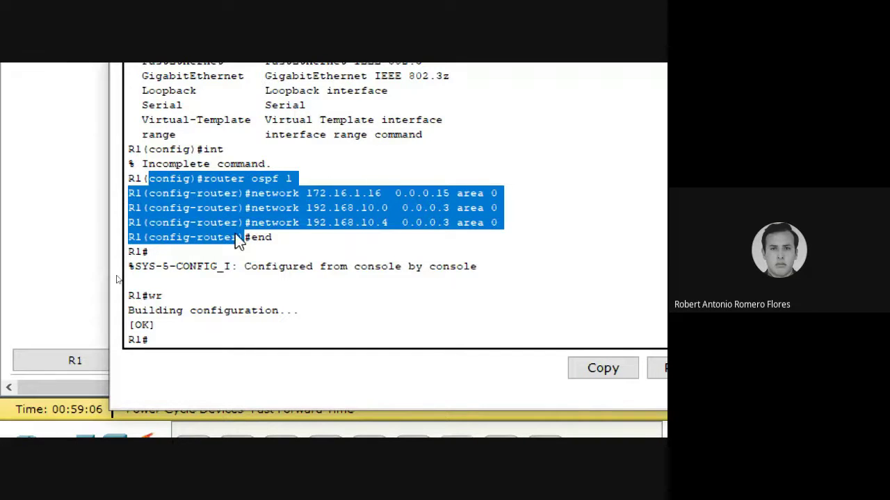
{"action": "left_click", "coordinate": [334, 296]}
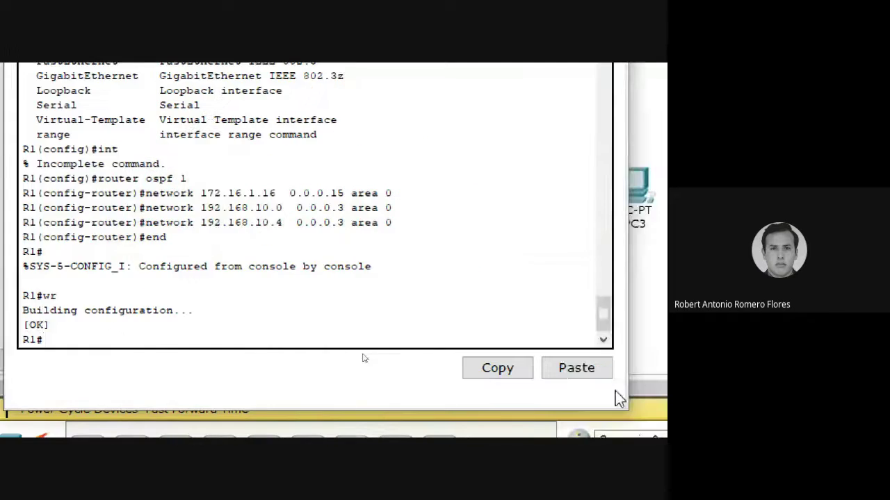
Close R1's window, open R2's command line and enter global configuration mode with enable and config t.
{"action": "left_click", "coordinate": [586, 171]}
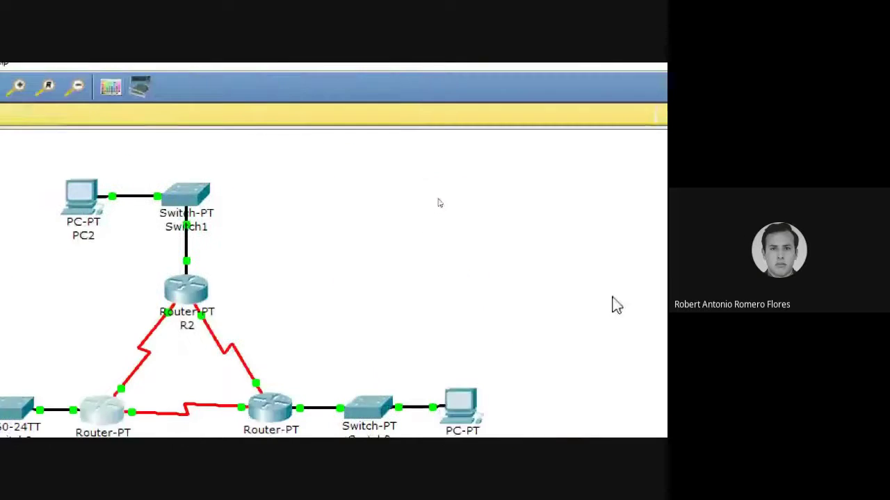
{"action": "left_click", "coordinate": [187, 286]}
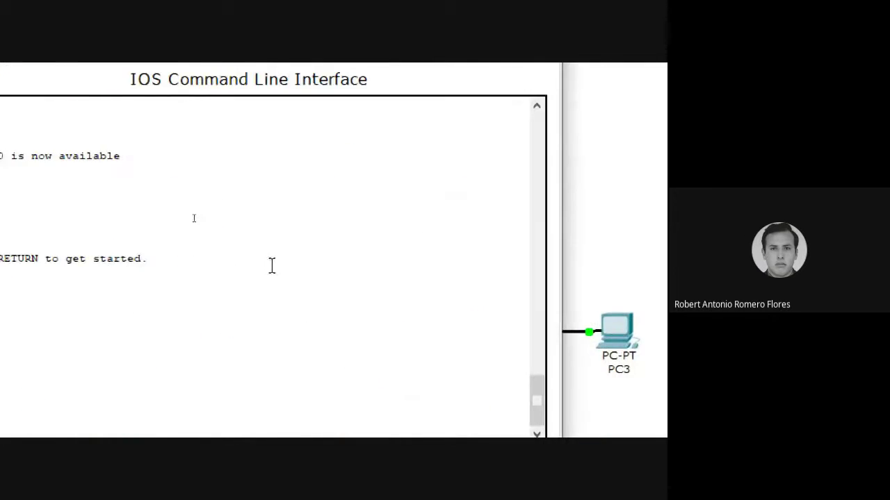
{"action": "key", "text": "Return"}
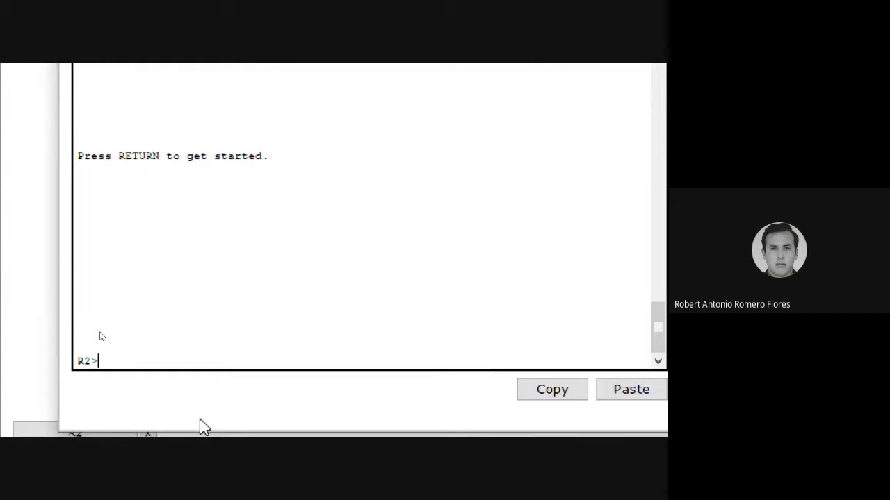
{"action": "type", "text": "enable"}
{"action": "key", "text": "Return"}
{"action": "type", "text": "c"}
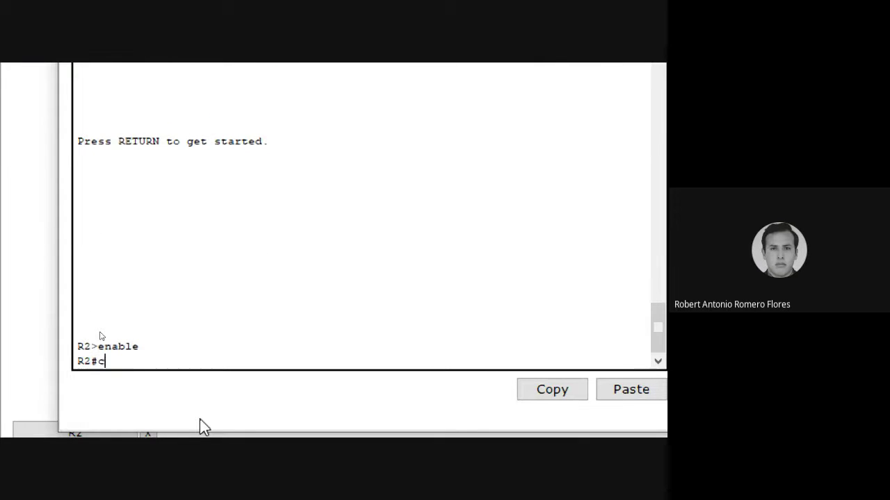
{"action": "type", "text": "onfig t"}
{"action": "key", "text": "Return"}
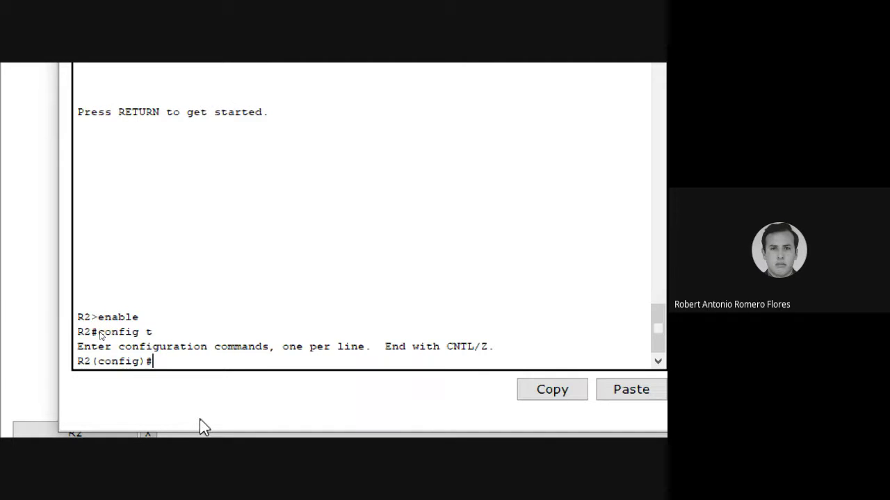
Start OSPF process 1 on R2 and advertise network 10.10.10.0 with wildcard mask 0.0.0.255 in area 0.
{"action": "type", "text": "route"}
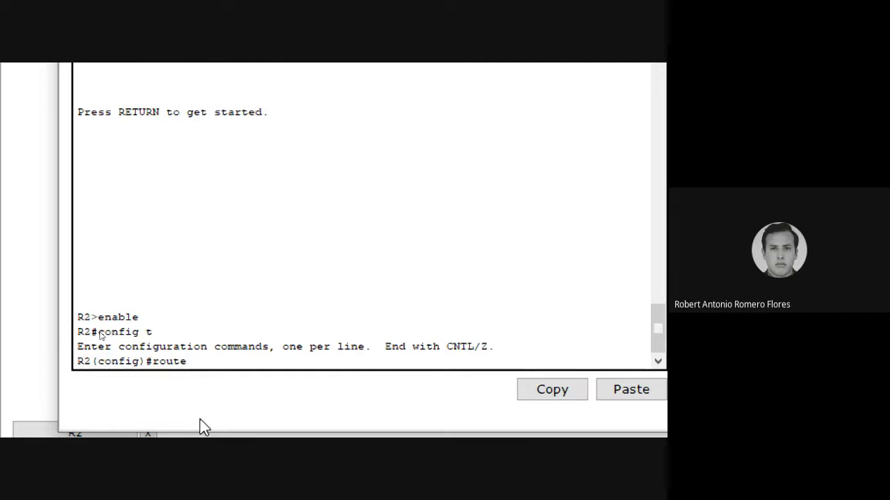
{"action": "type", "text": "r ospf 1"}
{"action": "key", "text": "Return"}
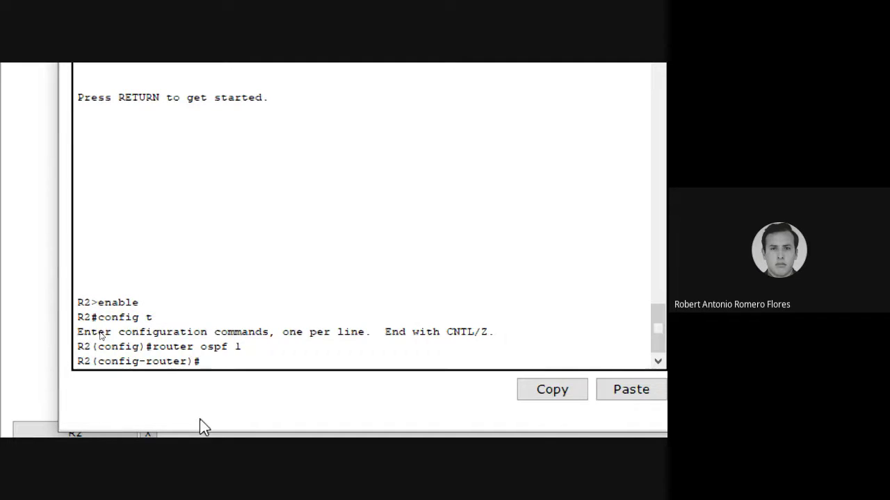
{"action": "type", "text": "network "}
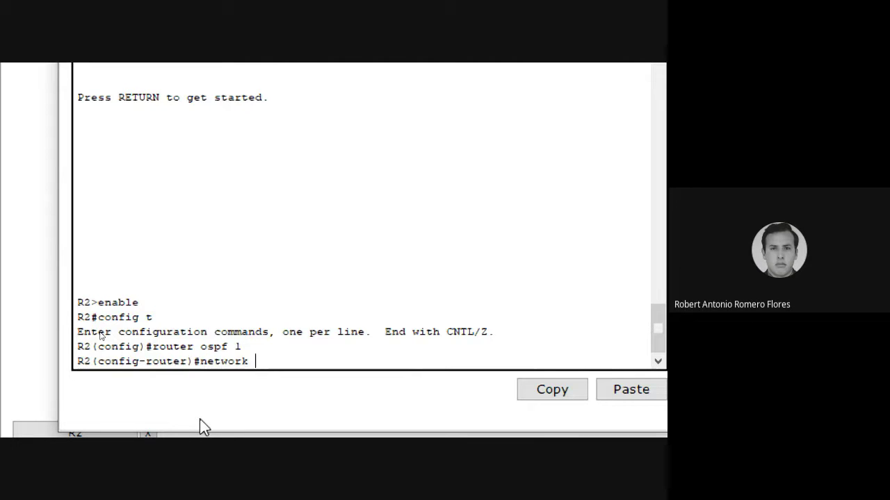
{"action": "type", "text": " 10.10.10.0"}
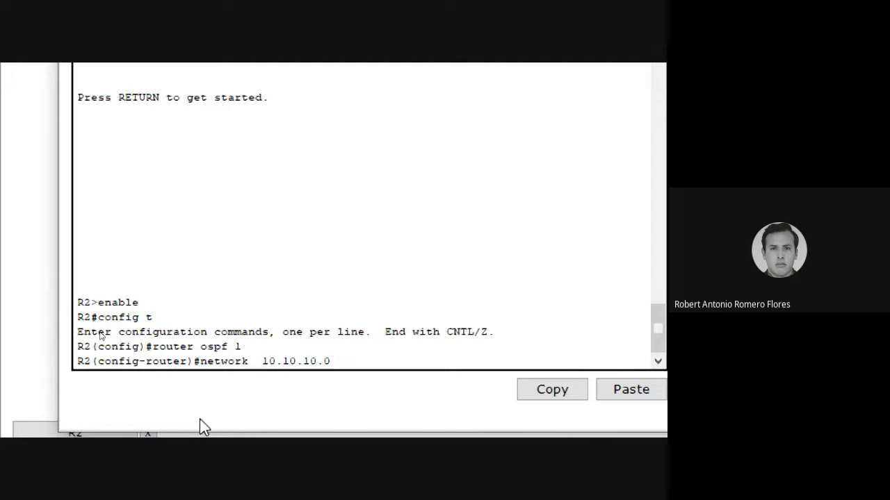
{"action": "type", "text": "  0.0.0.255 area 0"}
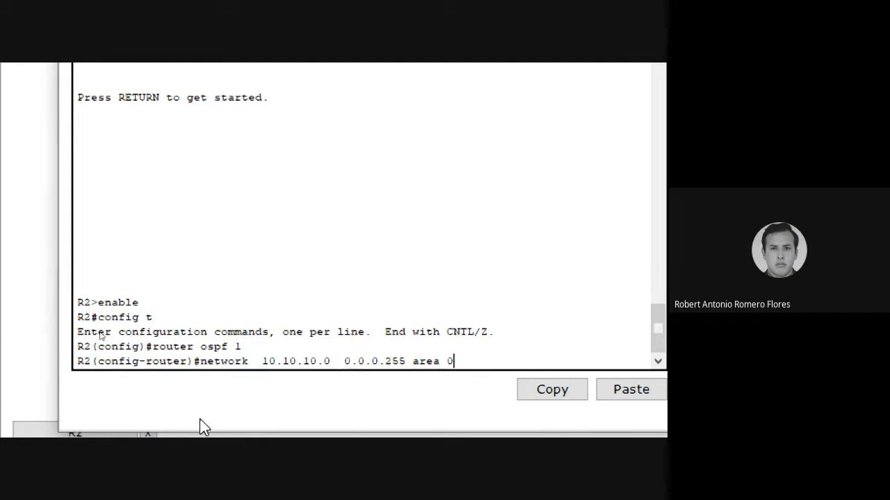
{"action": "key", "text": "Return"}
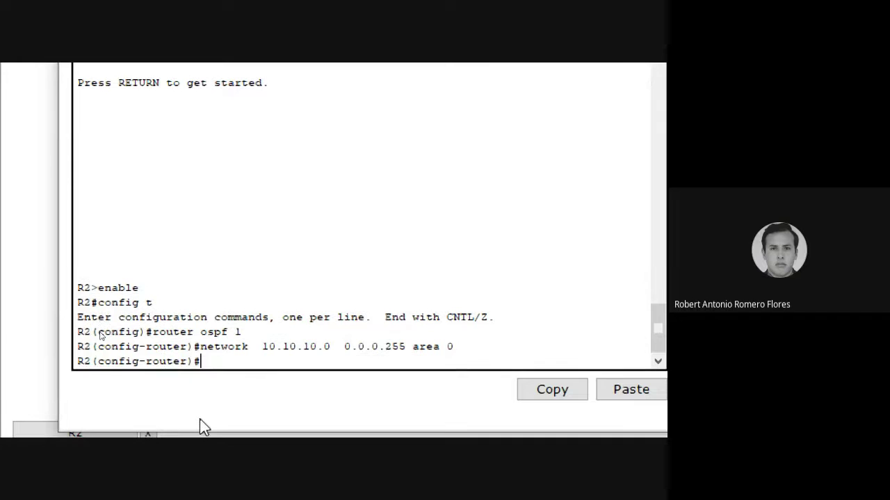
Recall R2's last network statement and change its network address to 192.168.10.0.
{"action": "key", "text": "Up"}
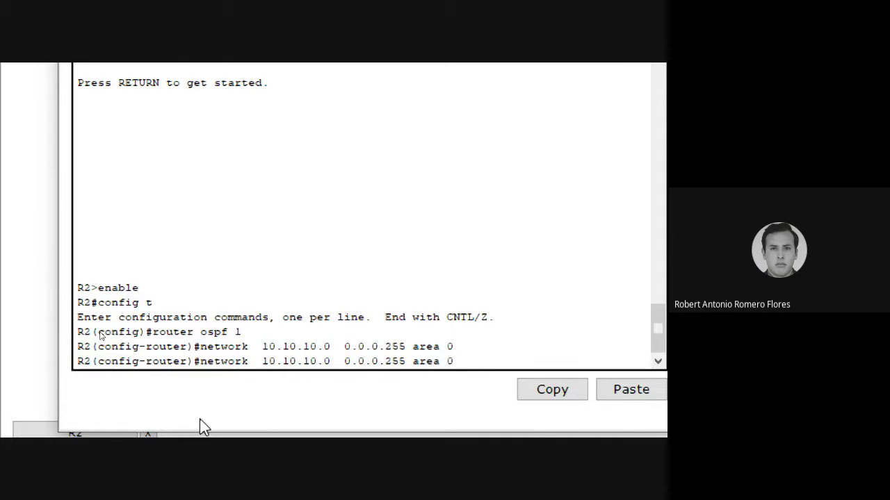
{"action": "key", "text": "Left"}
{"action": "key", "text": "Left"}
{"action": "key", "text": "Left"}
{"action": "key", "text": "Left"}
{"action": "key", "text": "Left"}
{"action": "key", "text": "Left"}
{"action": "key", "text": "Left"}
{"action": "key", "text": "Left"}
{"action": "key", "text": "Left"}
{"action": "key", "text": "Left"}
{"action": "key", "text": "Left"}
{"action": "key", "text": "Left"}
{"action": "key", "text": "Left"}
{"action": "key", "text": "Left"}
{"action": "key", "text": "Left"}
{"action": "key", "text": "Left"}
{"action": "key", "text": "Left"}
{"action": "key", "text": "Left"}
{"action": "key", "text": "Left"}
{"action": "key", "text": "Left"}
{"action": "key", "text": "BackSpace"}
{"action": "key", "text": "BackSpace"}
{"action": "key", "text": "BackSpace"}
{"action": "key", "text": "BackSpace"}
{"action": "key", "text": "BackSpace"}
{"action": "key", "text": "BackSpace"}
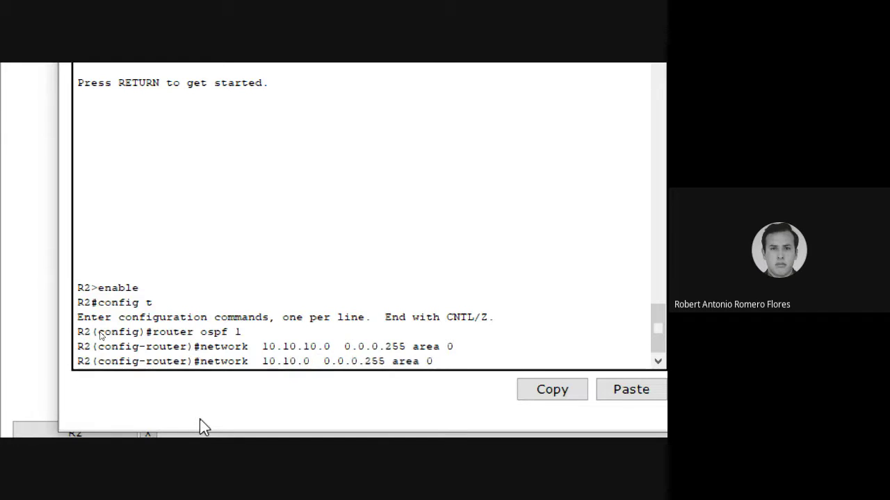
{"action": "key", "text": "BackSpace"}
{"action": "key", "text": "BackSpace"}
{"action": "type", "text": "192.16"}
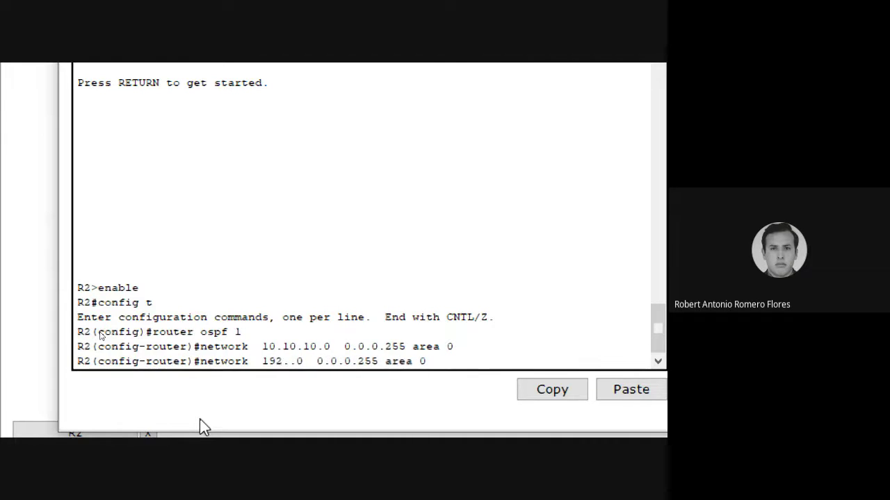
{"action": "type", "text": "8.10"}
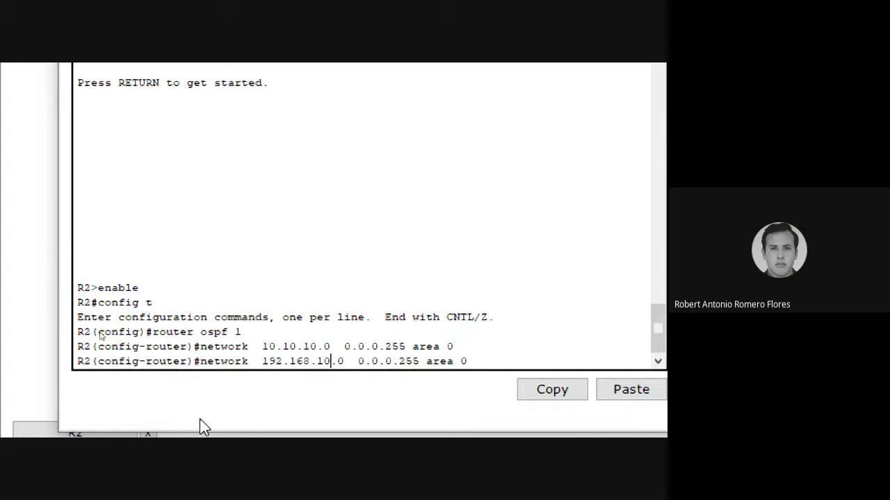
Change the wildcard mask in R2's recalled statement to 0.0.0.3 and submit it for area 0.
{"action": "key", "text": "Right"}
{"action": "key", "text": "Right"}
{"action": "key", "text": "Right"}
{"action": "key", "text": "Right"}
{"action": "key", "text": "Right"}
{"action": "key", "text": "Right"}
{"action": "key", "text": "Right"}
{"action": "key", "text": "Right"}
{"action": "key", "text": "Right"}
{"action": "key", "text": "Right"}
{"action": "key", "text": "Right"}
{"action": "key", "text": "Right"}
{"action": "key", "text": "Right"}
{"action": "key", "text": "BackSpace"}
{"action": "key", "text": "BackSpace"}
{"action": "key", "text": "BackSpace"}
{"action": "type", "text": "3"}
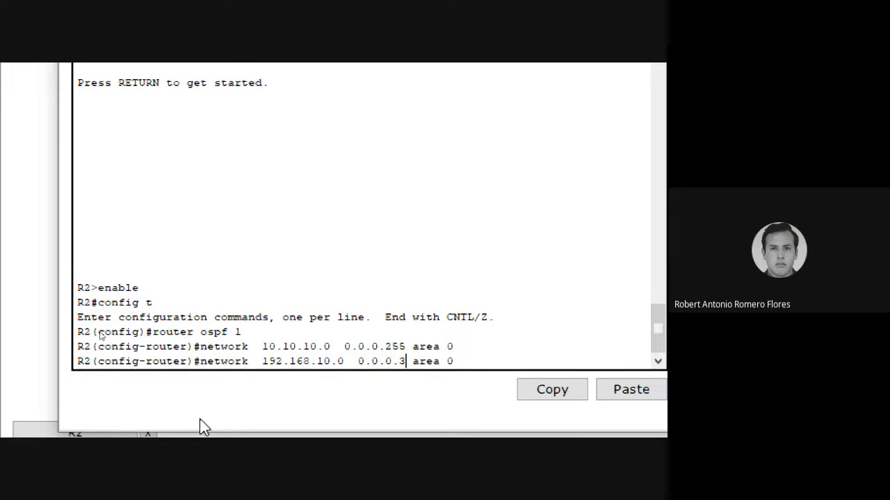
{"action": "key", "text": "Return"}
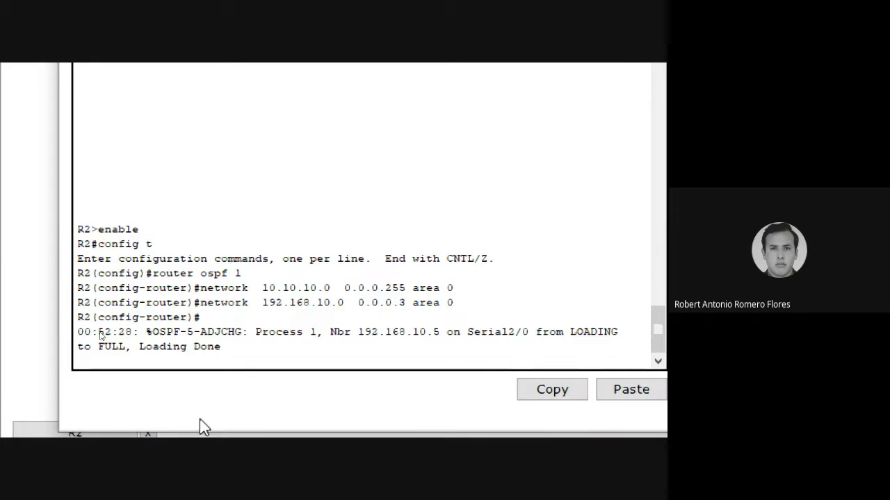
{"action": "key", "text": "Return"}
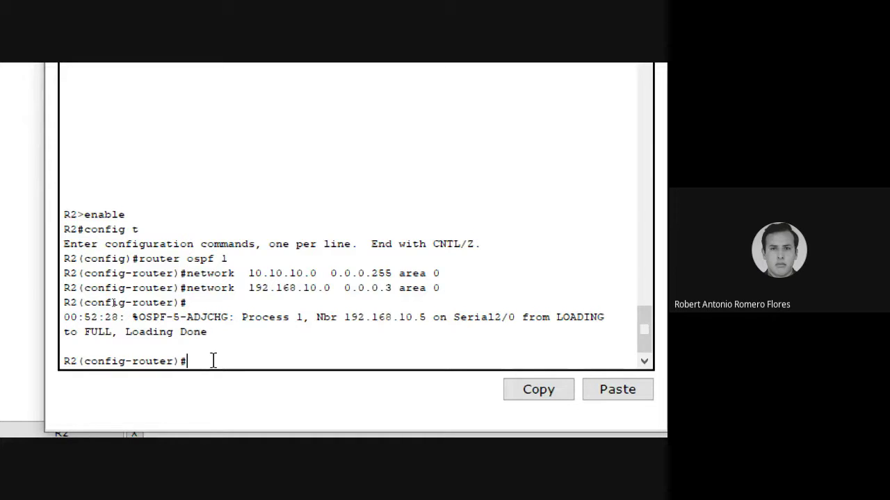
Leave configuration mode on R2 with end, save the configuration with wr and close R2's window.
{"action": "type", "text": "end"}
{"action": "key", "text": "Return"}
{"action": "type", "text": "wr"}
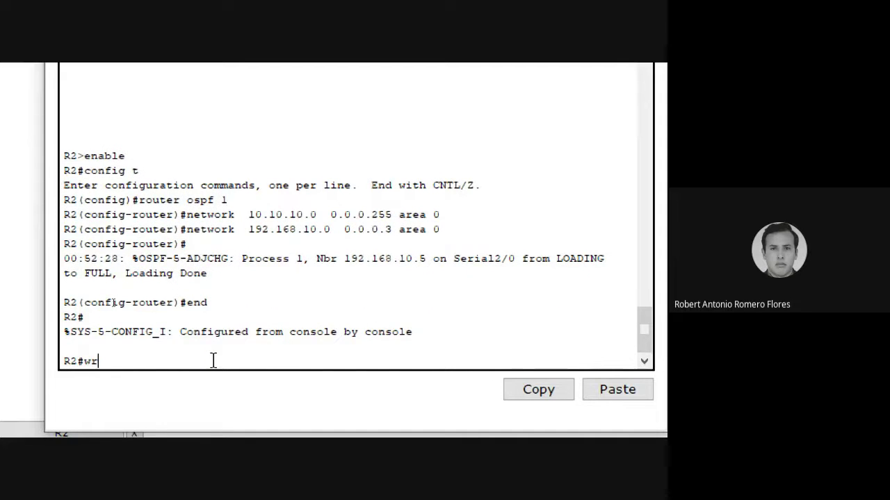
{"action": "key", "text": "Return"}
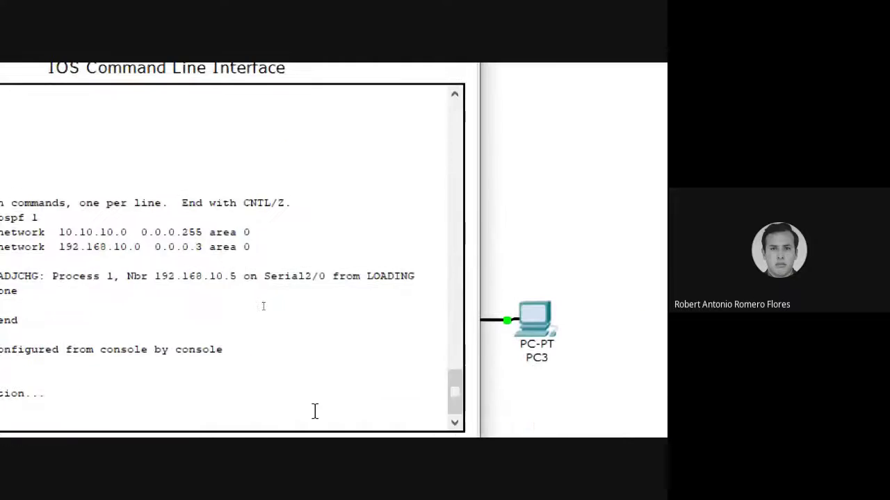
{"action": "left_click", "coordinate": [456, 90]}
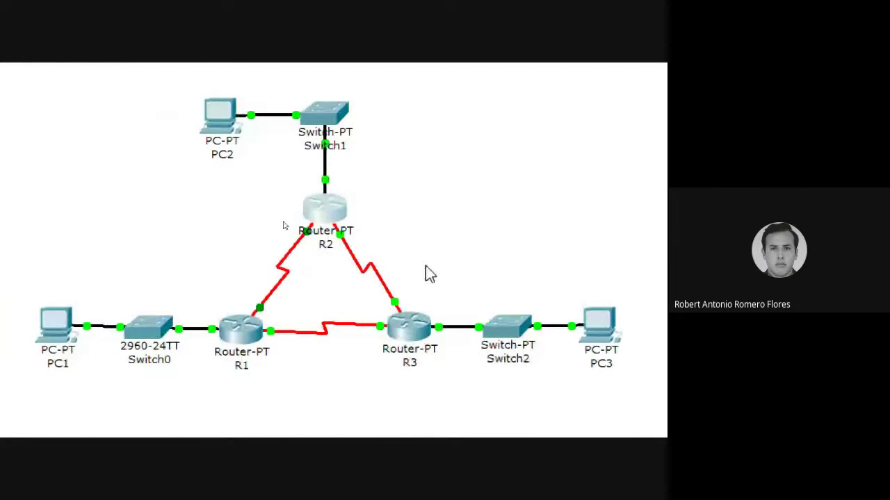
Open R3's command line, enter global configuration mode with enable and config t, and start OSPF process 1.
{"action": "left_click", "coordinate": [345, 324]}
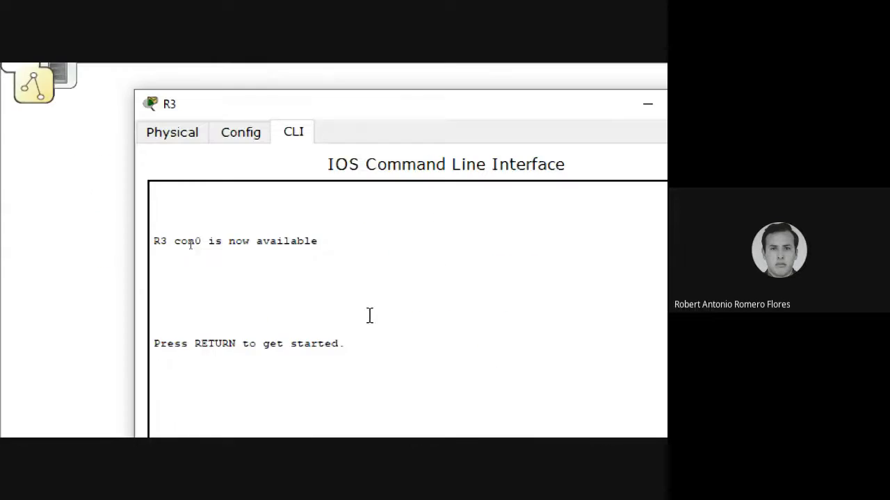
{"action": "key", "text": "Return"}
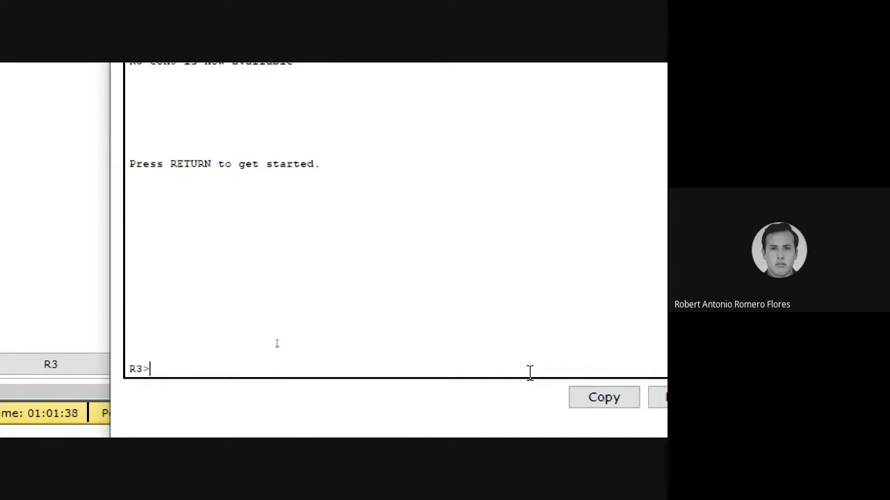
{"action": "type", "text": "enable"}
{"action": "key", "text": "Return"}
{"action": "type", "text": "config t"}
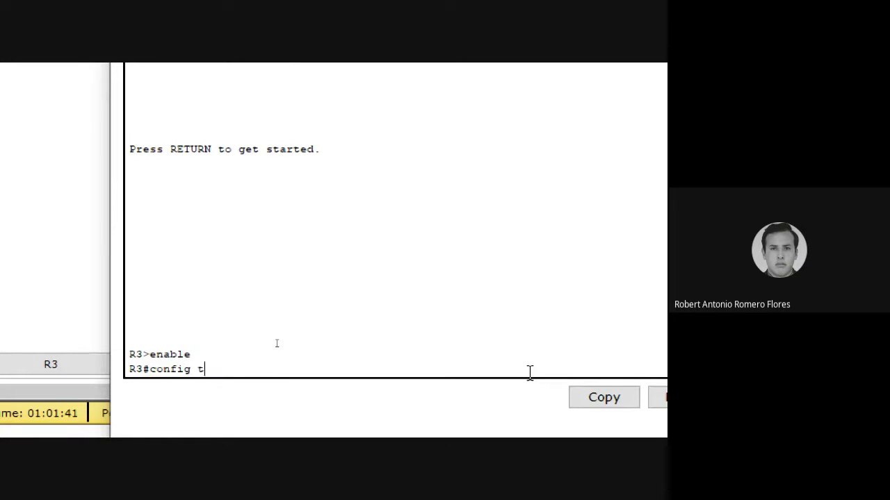
{"action": "key", "text": "Return"}
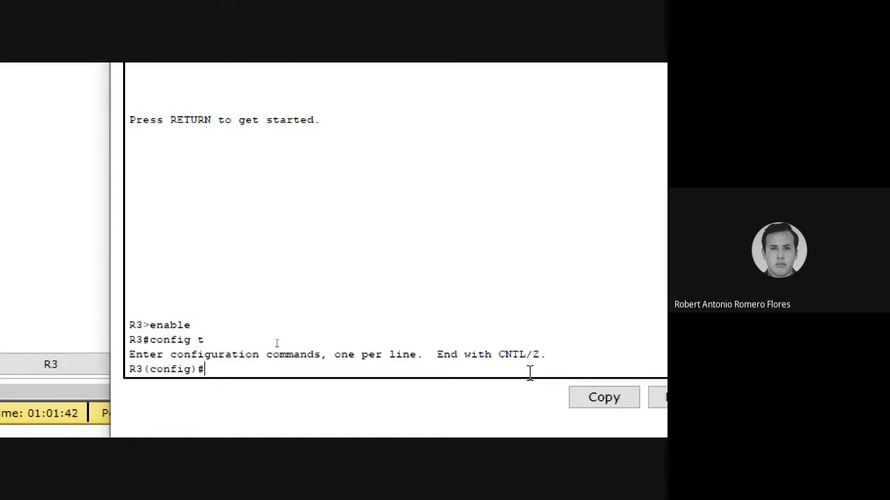
{"action": "type", "text": "router ospf "}
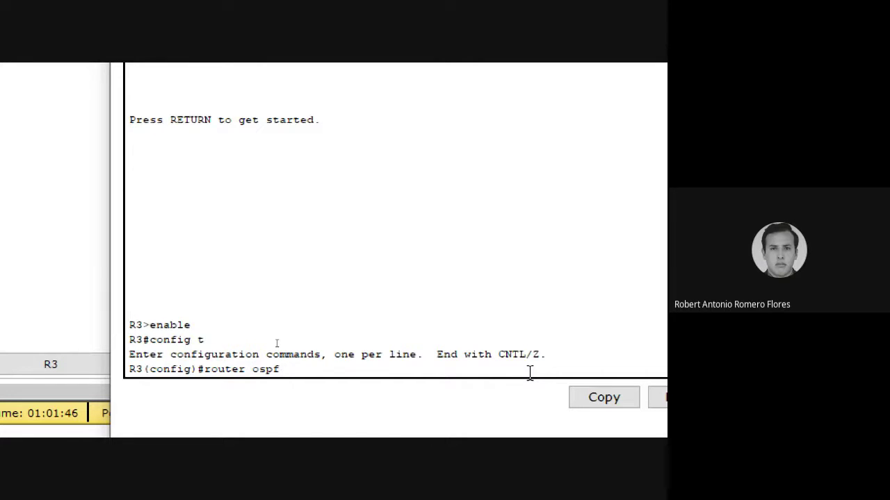
{"action": "type", "text": "1"}
{"action": "key", "text": "Return"}
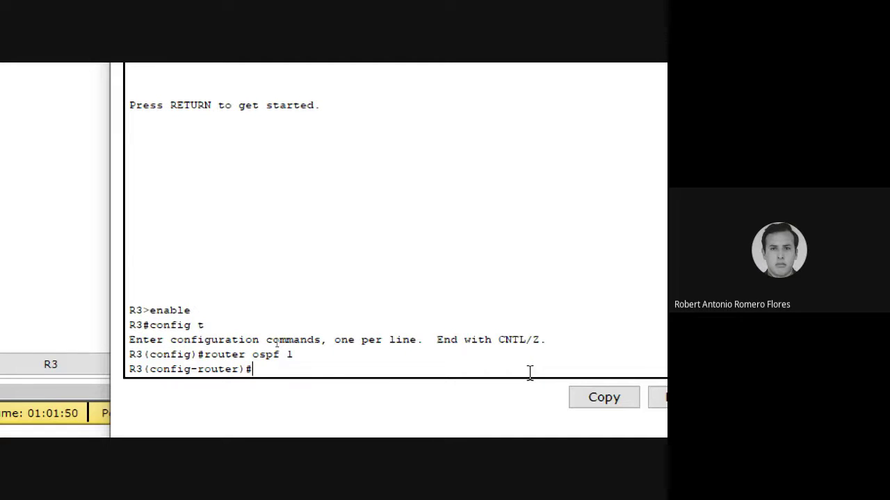
Advertise network 10.10.10.0 with wildcard mask 0.0.0.255 in area 0 on R3.
{"action": "type", "text": "network 10.10.10."}
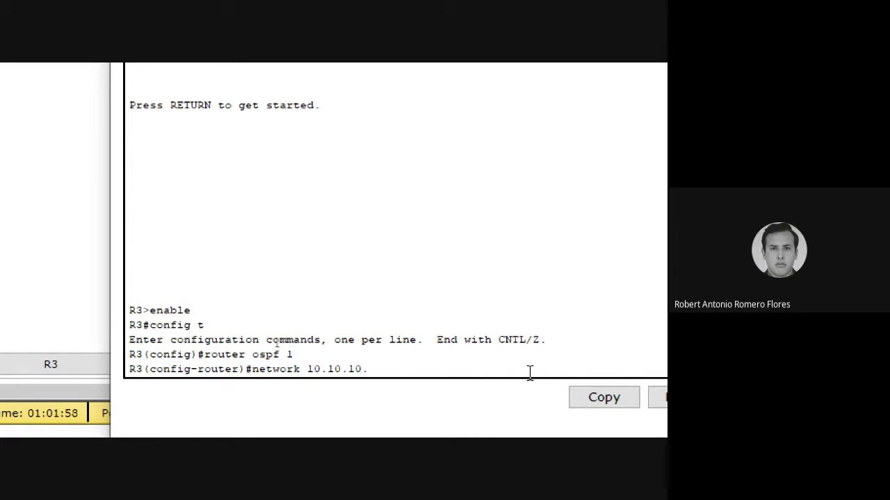
{"action": "type", "text": "0  0.0.0.255"}
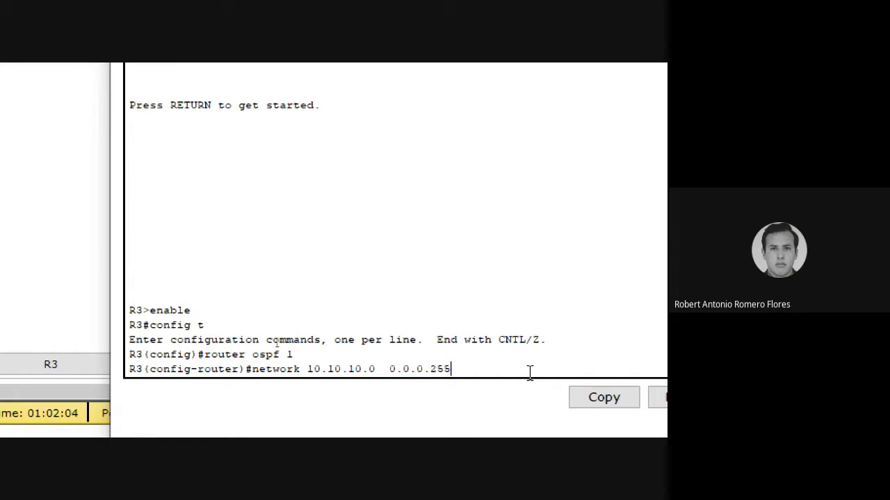
{"action": "type", "text": " area 0"}
{"action": "key", "text": "Return"}
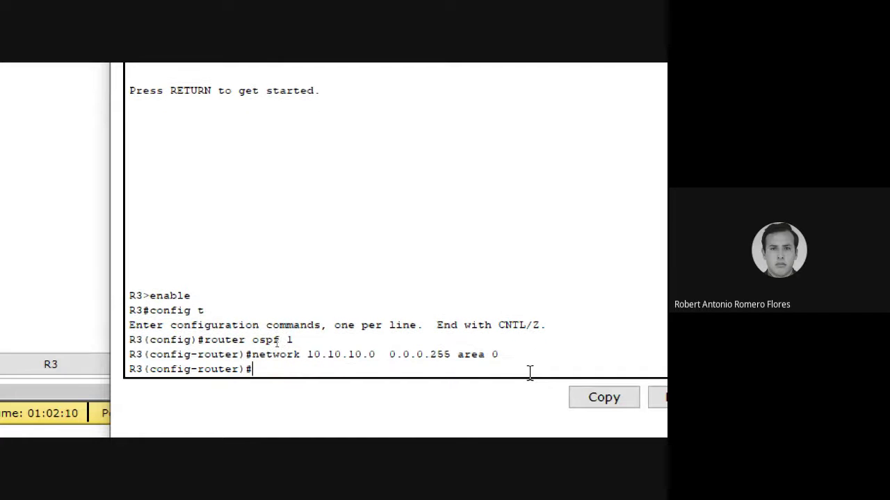
Advertise network 192.168.10.0 with wildcard mask 0.0.0.3 in area 0 on R3.
{"action": "type", "text": "network 192."}
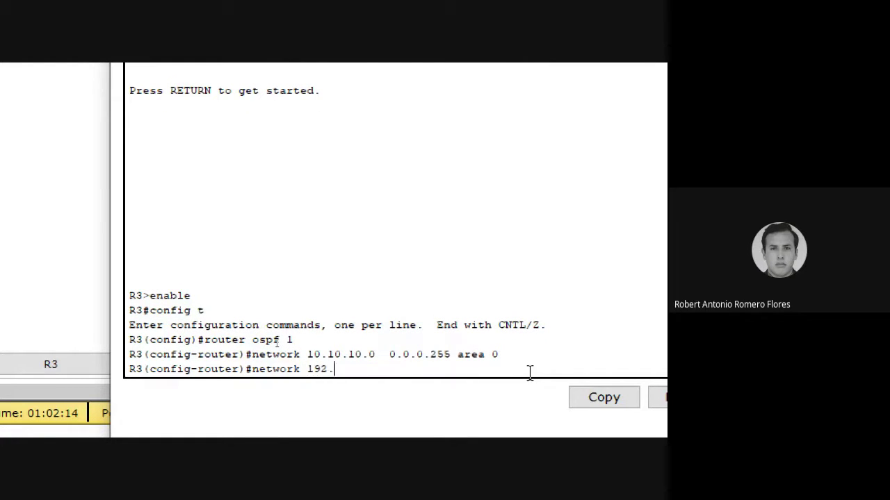
{"action": "type", "text": "168.10.0   0.0.0.3 a"}
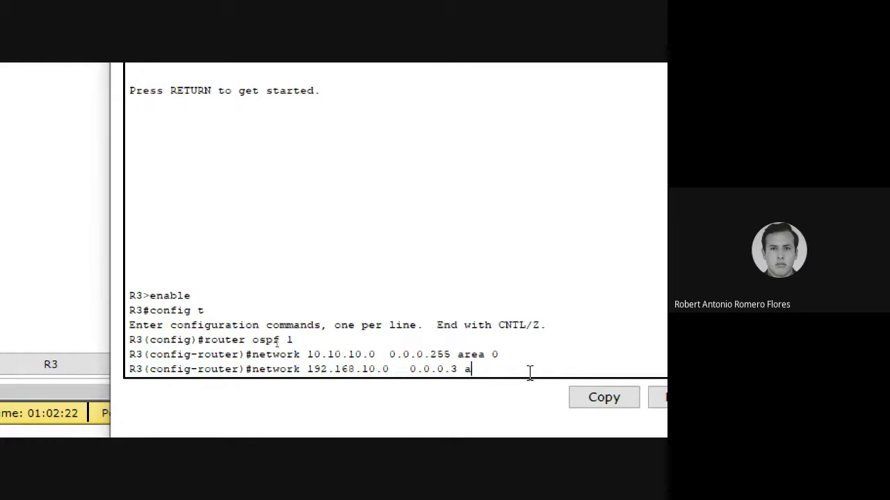
{"action": "type", "text": "rea 0"}
{"action": "key", "text": "Return"}
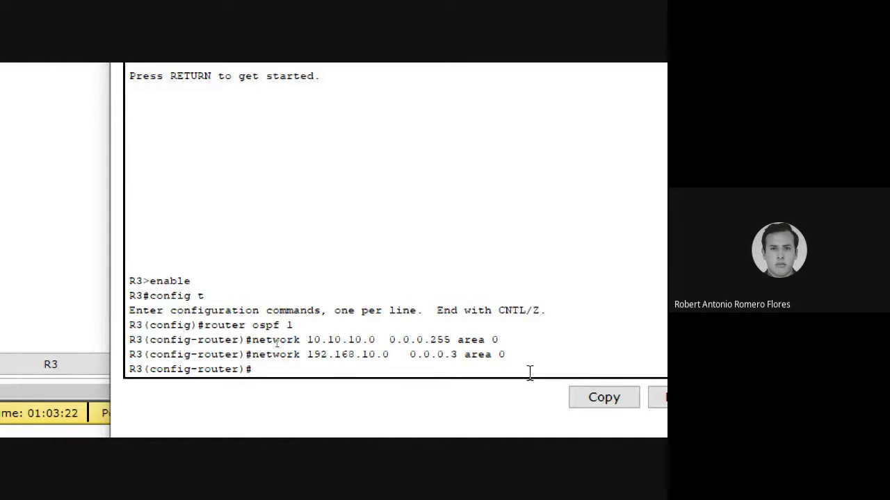
Leave R3's window, reopen R2's command line and enter the configuration of OSPF process 1 with config t and router ospf 1.
{"action": "left_click", "coordinate": [262, 108]}
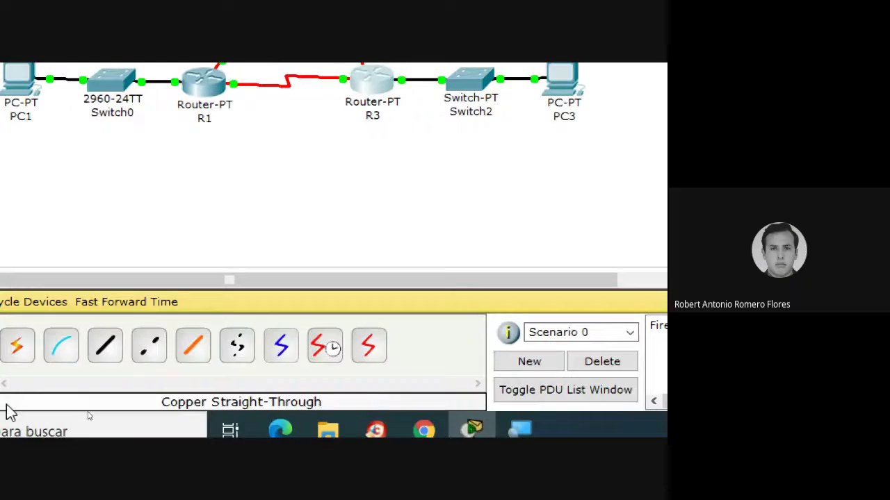
{"action": "left_click", "coordinate": [205, 82]}
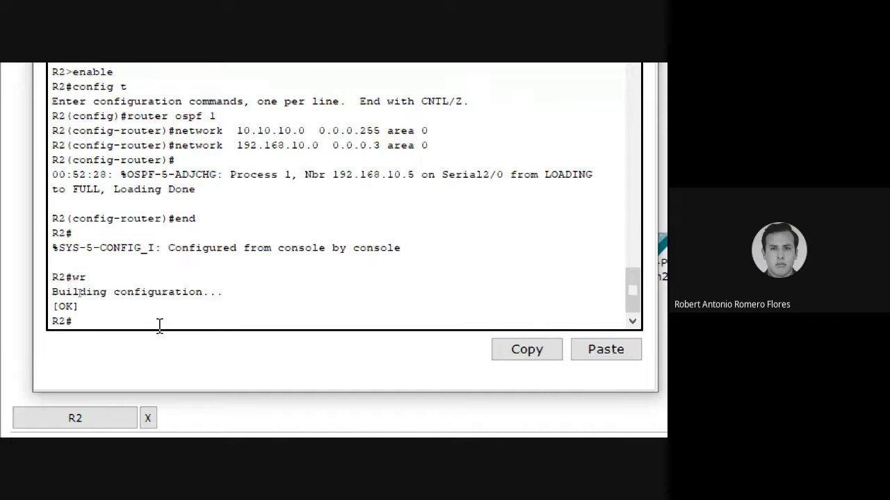
{"action": "type", "text": "config t"}
{"action": "key", "text": "Return"}
{"action": "type", "text": "router"}
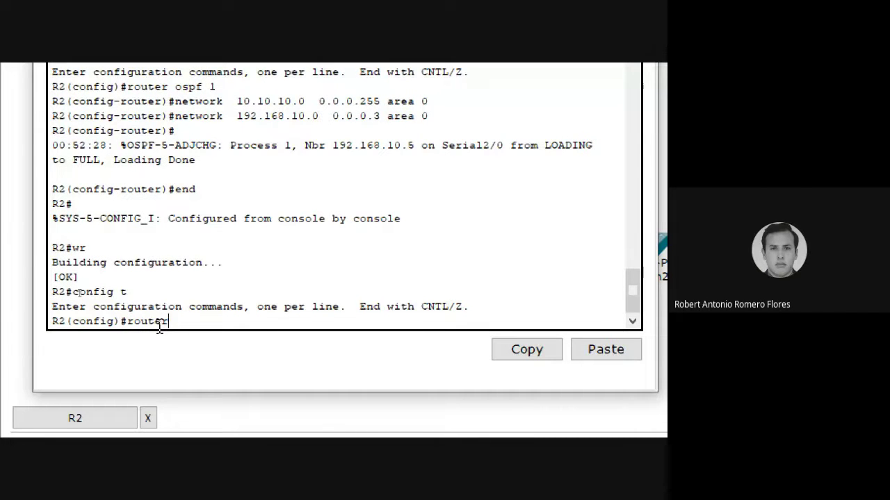
{"action": "type", "text": " ospf 1"}
{"action": "key", "text": "Return"}
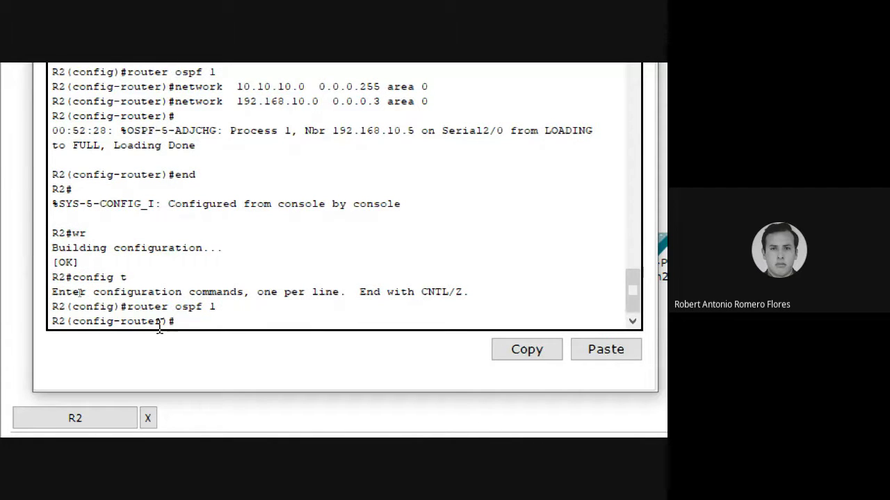
Add the network statement 192.168.10.3 with wildcard mask 0.0.0.3 in area 0 on R2 and leave configuration mode with end.
{"action": "type", "text": "network 192.16"}
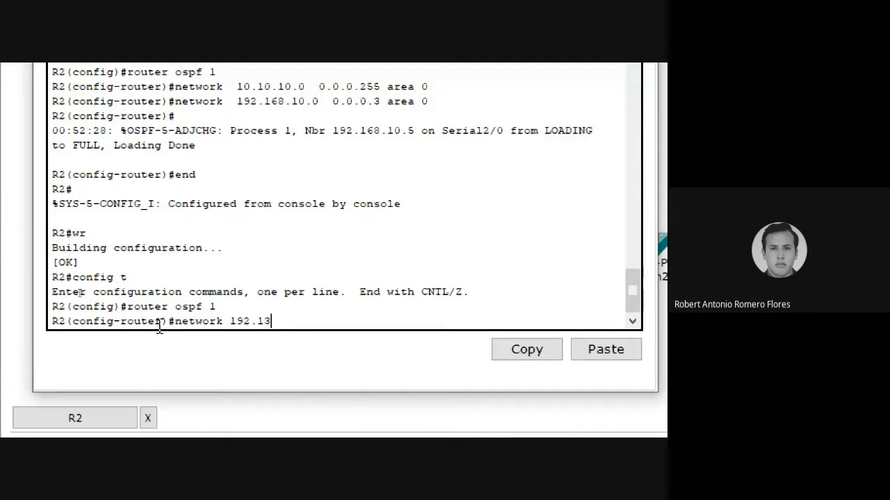
{"action": "key", "text": "BackSpace"}
{"action": "type", "text": "68.10.3  0.0.0.3"}
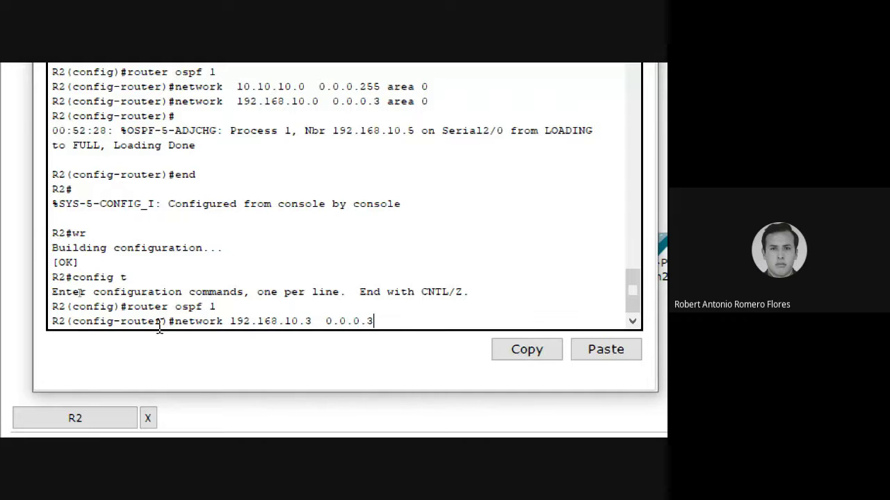
{"action": "type", "text": "  ara"}
{"action": "key", "text": "BackSpace"}
{"action": "key", "text": "BackSpace"}
{"action": "type", "text": "ea 0"}
{"action": "key", "text": "Return"}
{"action": "type", "text": "end"}
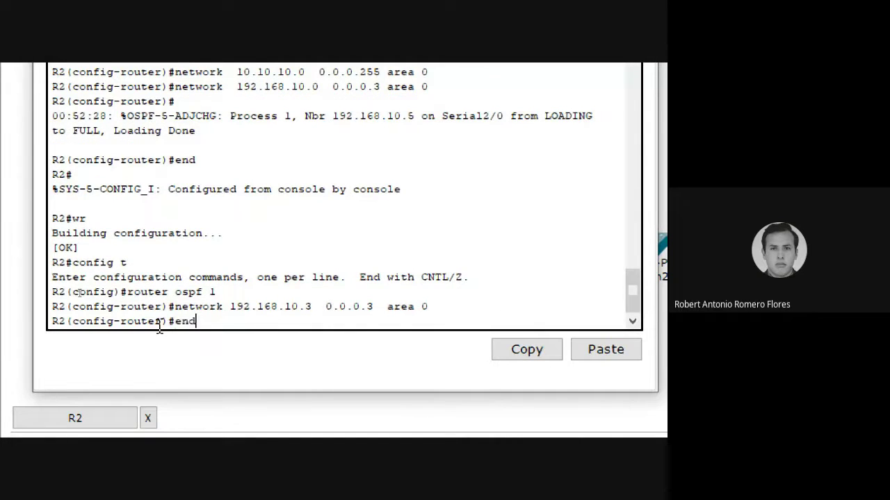
{"action": "key", "text": "Return"}
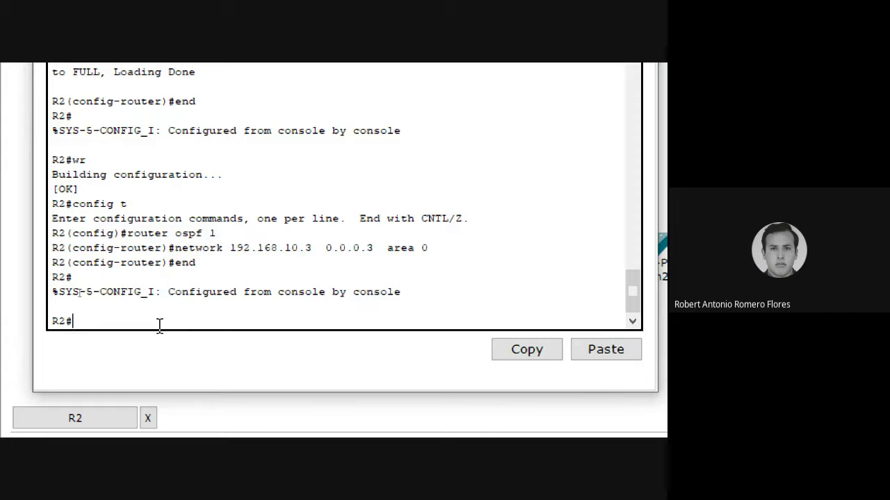
Try to submit R2's recalled network statement from global configuration mode with its address changed to 192.168.10.8.
{"action": "type", "text": "config t"}
{"action": "key", "text": "Return"}
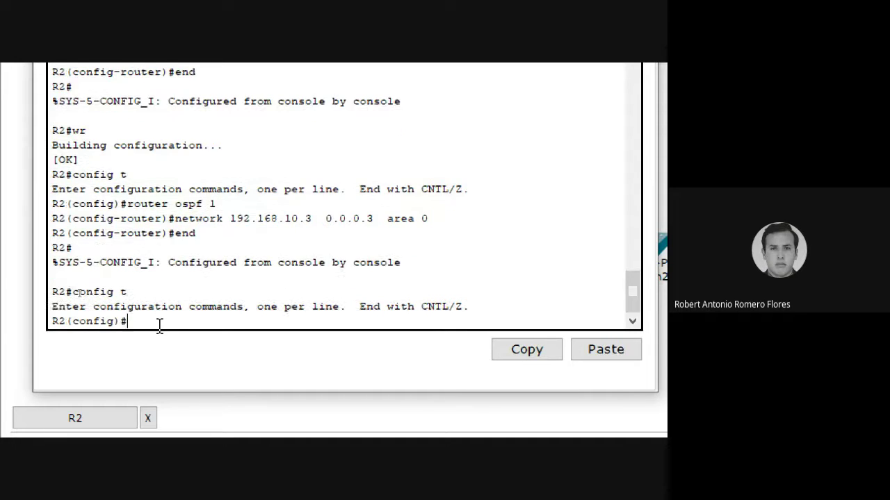
{"action": "key", "text": "Up"}
{"action": "key", "text": "Up"}
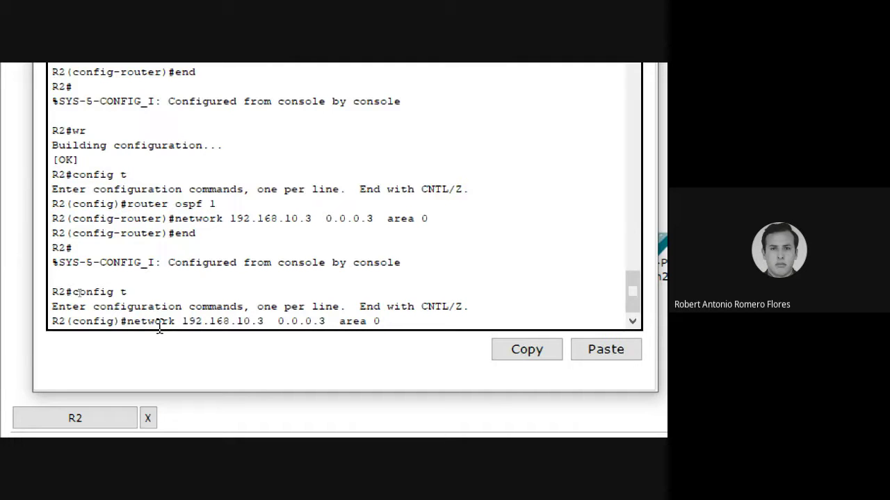
{"action": "key", "text": "Left"}
{"action": "key", "text": "Left"}
{"action": "key", "text": "Left"}
{"action": "key", "text": "Left"}
{"action": "key", "text": "Left"}
{"action": "key", "text": "Left"}
{"action": "key", "text": "Left"}
{"action": "key", "text": "Left"}
{"action": "key", "text": "Left"}
{"action": "key", "text": "Left"}
{"action": "key", "text": "Left"}
{"action": "key", "text": "Left"}
{"action": "key", "text": "Left"}
{"action": "key", "text": "Left"}
{"action": "key", "text": "Left"}
{"action": "key", "text": "Left"}
{"action": "key", "text": "Left"}
{"action": "key", "text": "BackSpace"}
{"action": "type", "text": "8"}
{"action": "key", "text": "Return"}
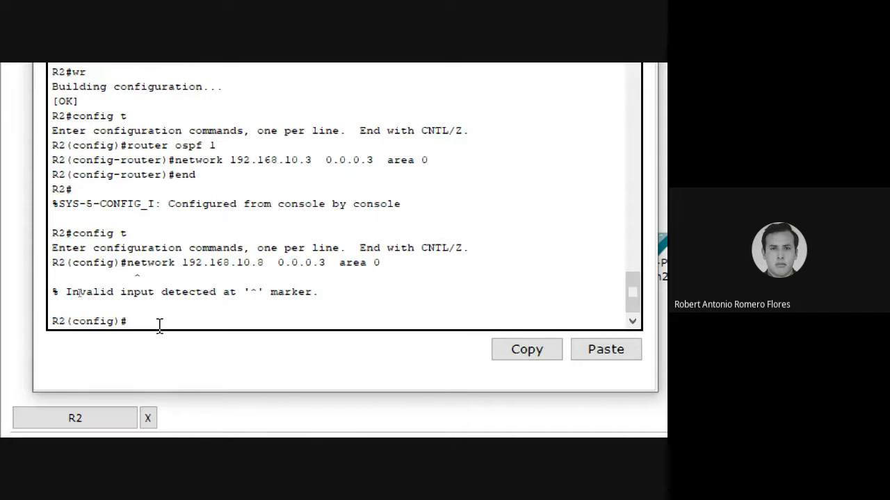
Enter OSPF process 1 on R2 and resubmit the recalled statement for network 192.168.10.8, wildcard mask 0.0.0.3, area 0.
{"action": "type", "text": "router ospf 1"}
{"action": "key", "text": "Return"}
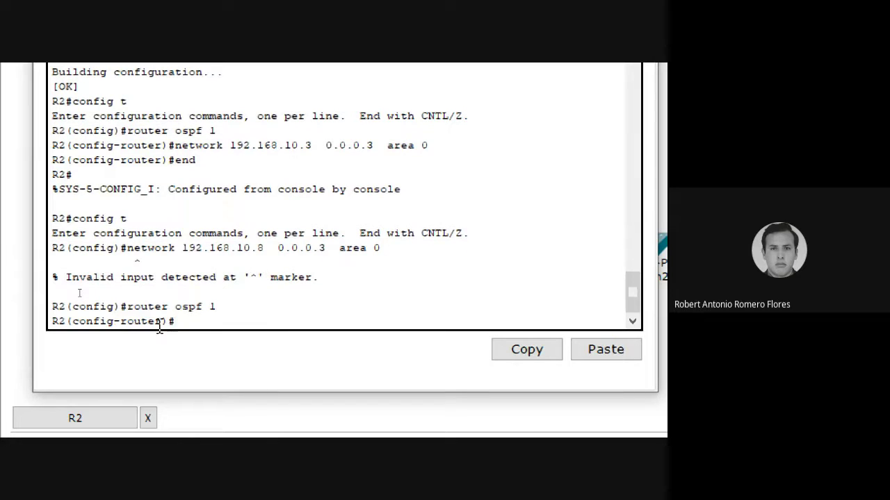
{"action": "key", "text": "Up"}
{"action": "key", "text": "Up"}
{"action": "key", "text": "Return"}
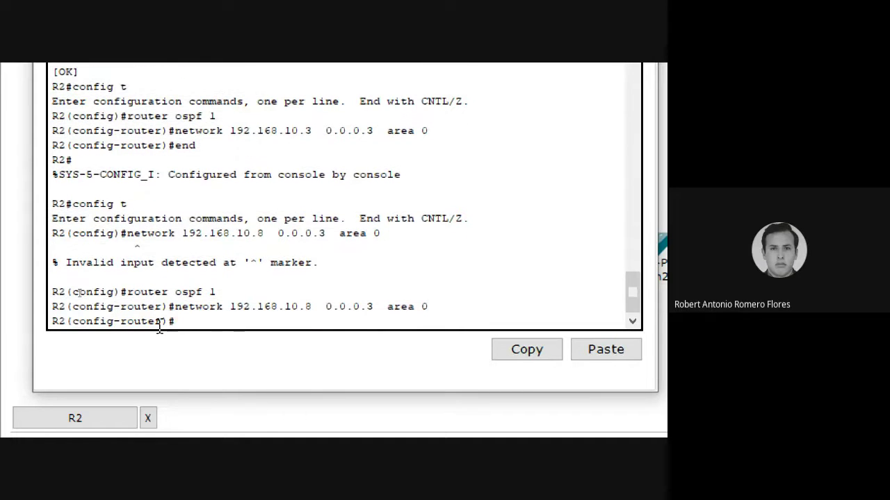
Leave configuration mode on R2 with end and save the configuration with wr.
{"action": "type", "text": "end"}
{"action": "key", "text": "Return"}
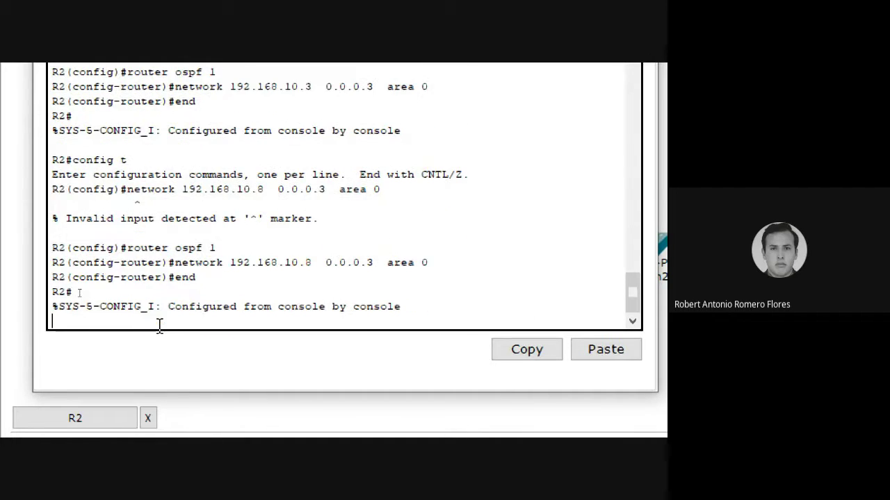
{"action": "type", "text": "wr"}
{"action": "key", "text": "Return"}
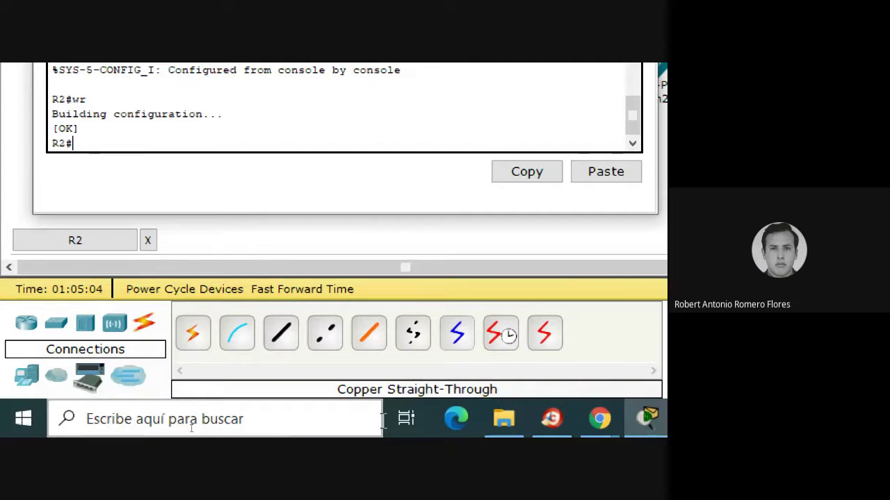
Switch to the lab document and examine the topology and addressing table for the router interfaces' addresses and subnet masks.
{"action": "left_click", "coordinate": [556, 419]}
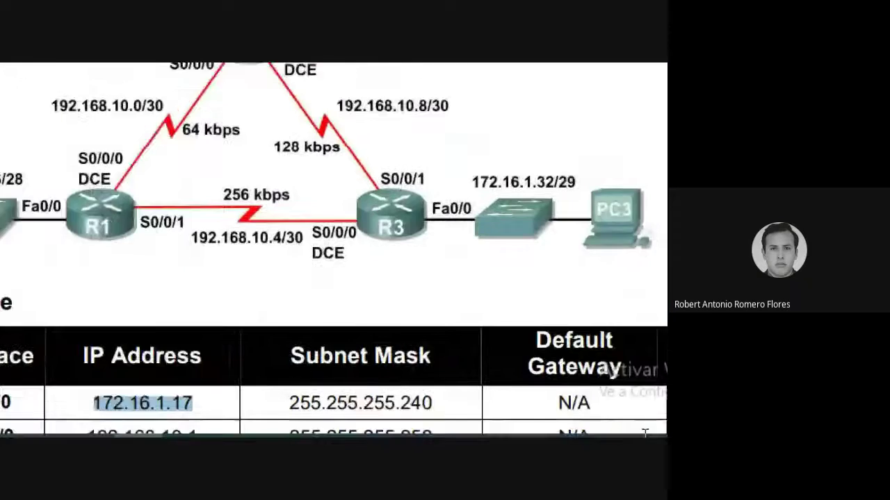
{"action": "scroll", "coordinate": [236, 299], "scroll_direction": "down", "scroll_amount": 5}
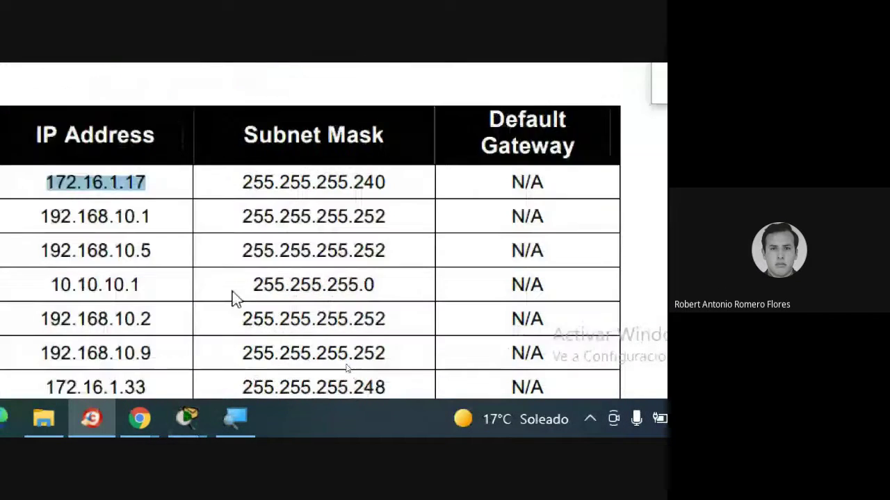
{"action": "scroll", "coordinate": [235, 298], "scroll_direction": "down", "scroll_amount": 3}
{"action": "scroll", "coordinate": [501, 291], "scroll_direction": "down", "scroll_amount": 3}
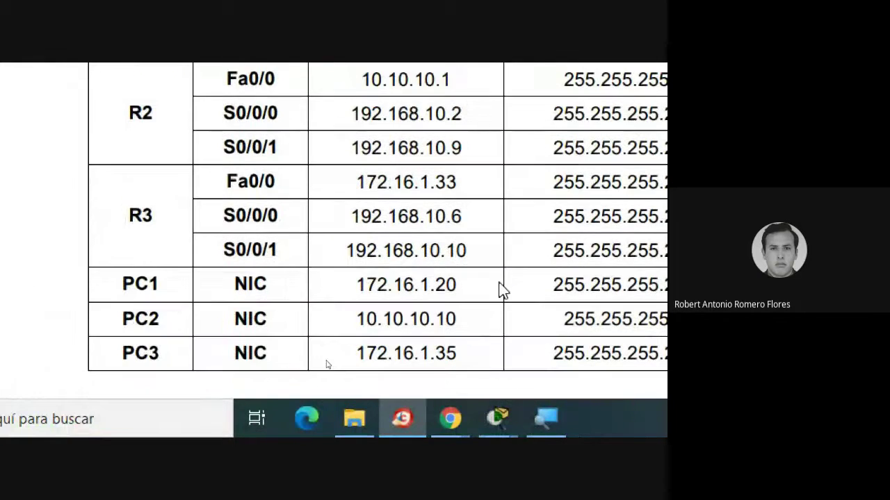
{"action": "scroll", "coordinate": [513, 287], "scroll_direction": "up", "scroll_amount": 5}
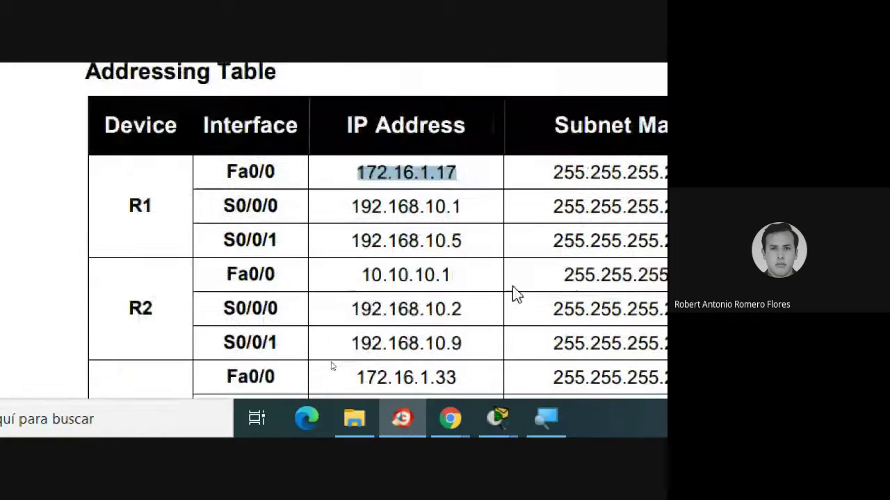
{"action": "scroll", "coordinate": [512, 286], "scroll_direction": "down", "scroll_amount": 3}
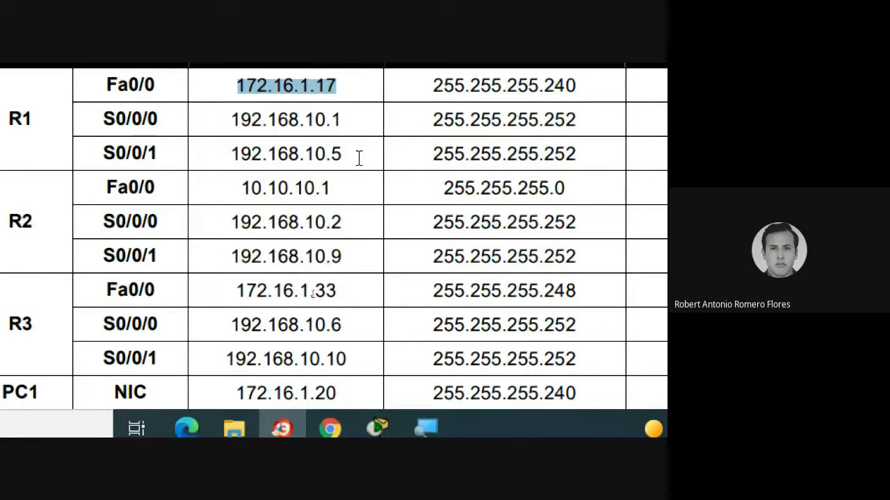
{"action": "triple_click", "coordinate": [309, 257]}
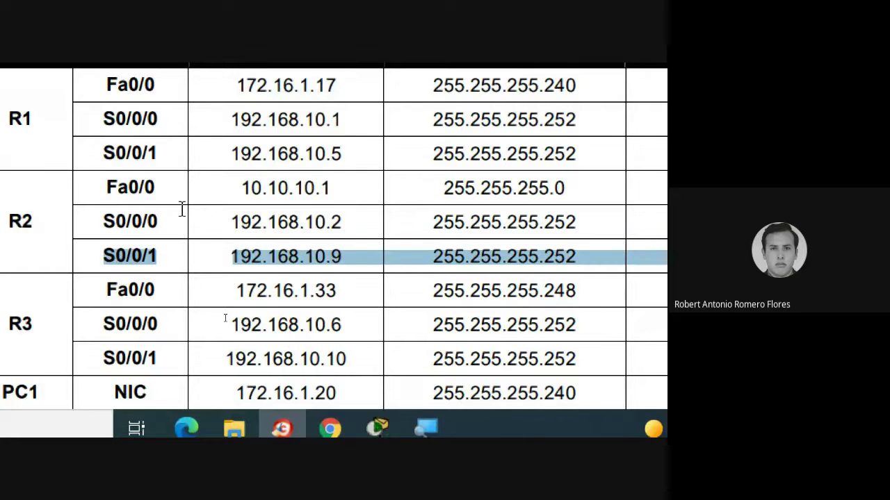
{"action": "left_click", "coordinate": [164, 253]}
{"action": "scroll", "coordinate": [163, 249], "scroll_direction": "up", "scroll_amount": 3}
{"action": "scroll", "coordinate": [163, 244], "scroll_direction": "down", "scroll_amount": 3}
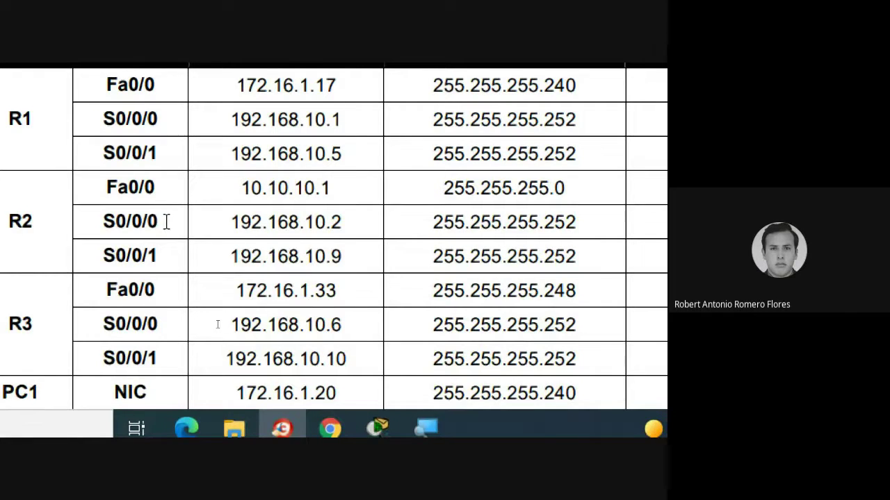
{"action": "scroll", "coordinate": [167, 221], "scroll_direction": "up", "scroll_amount": 2}
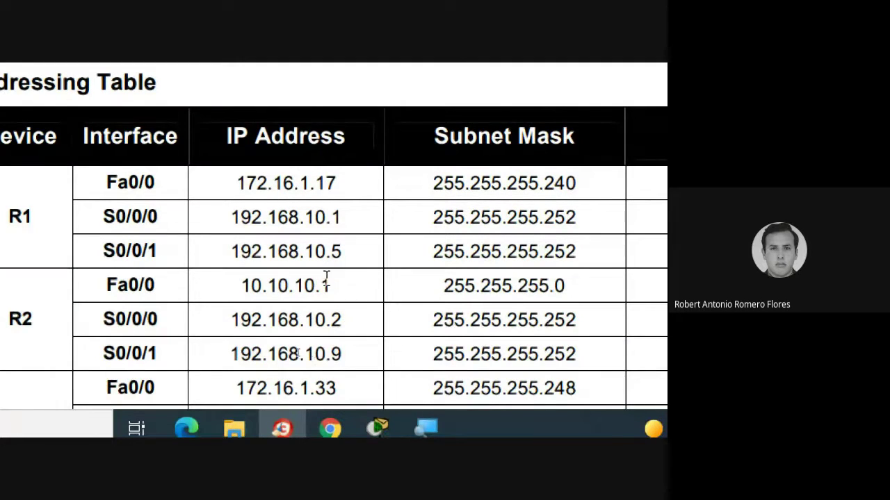
Compare the addressing table's entries for R1, R2, R3 and the PCs with the link networks in the topology diagram.
{"action": "scroll", "coordinate": [327, 281], "scroll_direction": "down", "scroll_amount": 4}
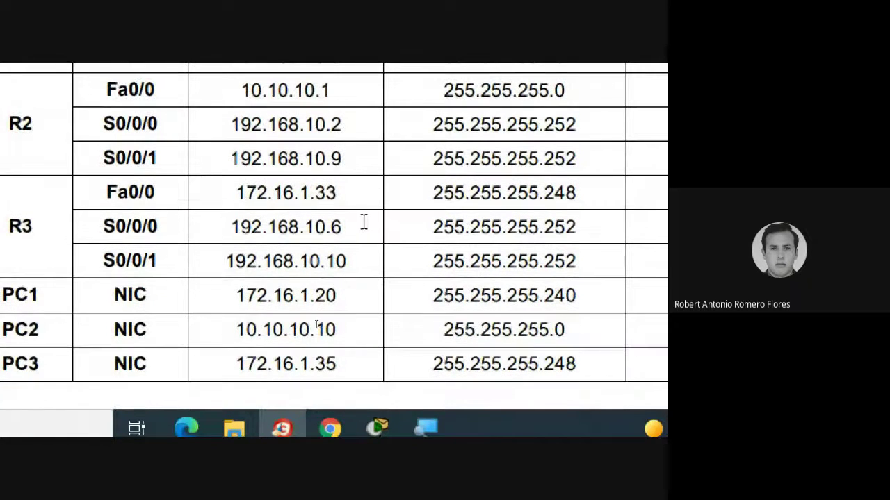
{"action": "left_click_drag", "start_coordinate": [343, 159], "coordinate": [310, 159]}
{"action": "left_click", "coordinate": [329, 163]}
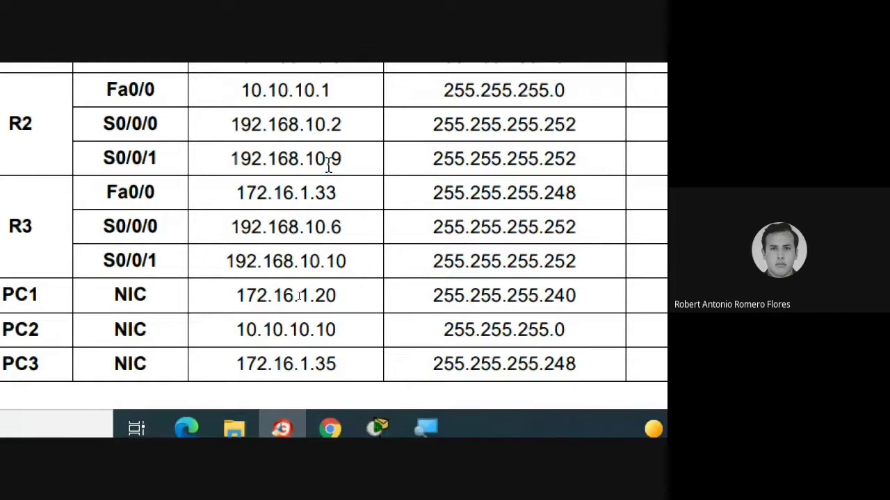
{"action": "scroll", "coordinate": [329, 165], "scroll_direction": "up", "scroll_amount": 3}
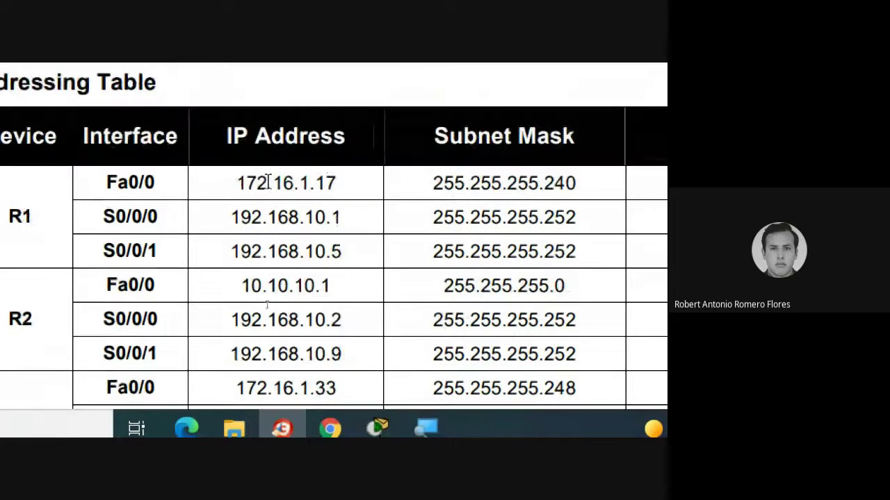
{"action": "left_click_drag", "start_coordinate": [268, 183], "coordinate": [294, 209]}
{"action": "left_click", "coordinate": [278, 248]}
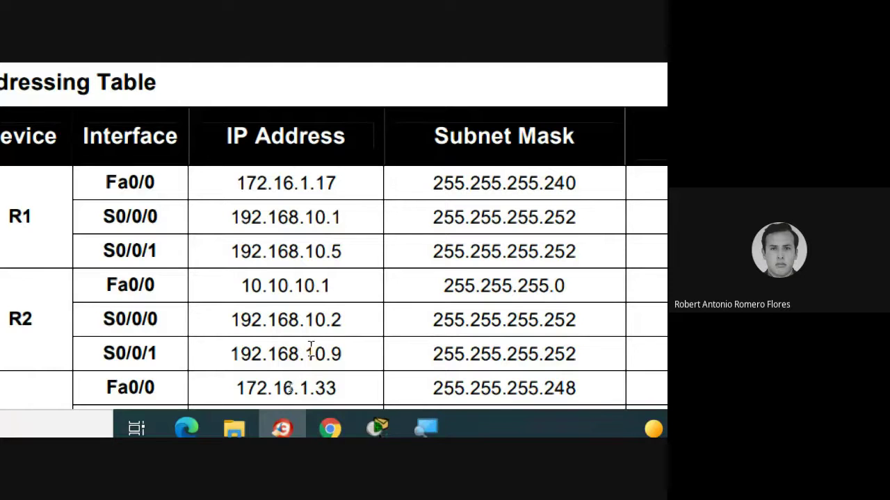
{"action": "scroll", "coordinate": [315, 347], "scroll_direction": "down", "scroll_amount": 3}
{"action": "scroll", "coordinate": [312, 351], "scroll_direction": "down", "scroll_amount": 6}
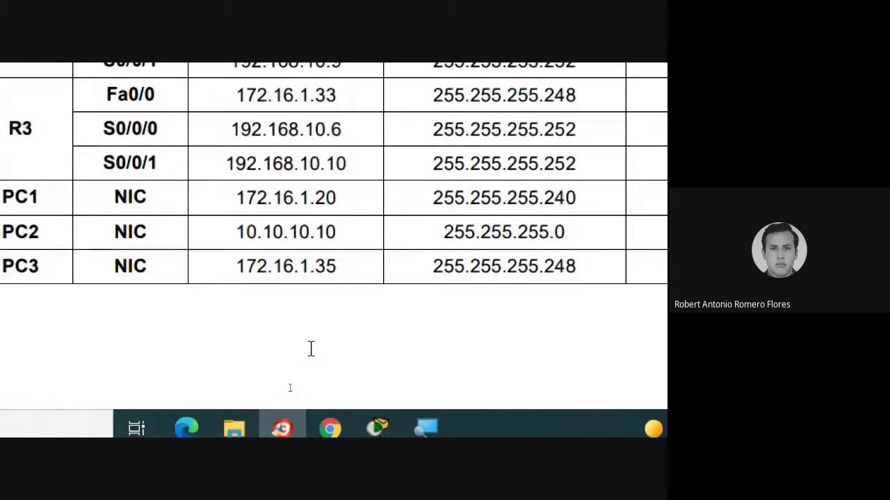
{"action": "scroll", "coordinate": [356, 393], "scroll_direction": "down", "scroll_amount": 6}
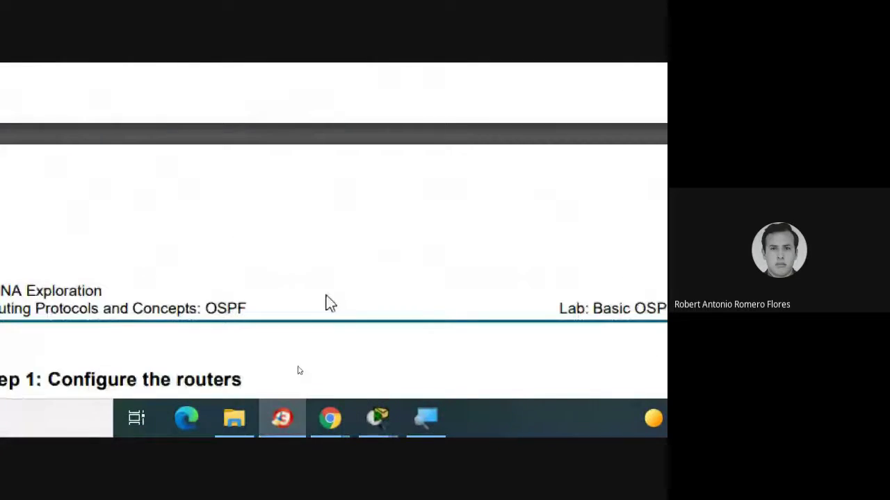
{"action": "scroll", "coordinate": [328, 302], "scroll_direction": "up", "scroll_amount": 15}
{"action": "scroll", "coordinate": [330, 302], "scroll_direction": "up", "scroll_amount": 5}
{"action": "scroll", "coordinate": [407, 373], "scroll_direction": "down", "scroll_amount": 1}
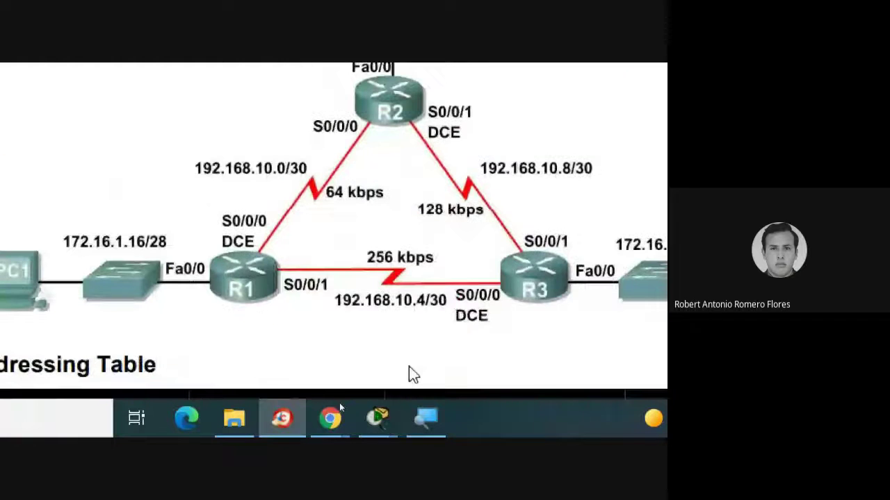
Return from the lab document and R2's console to the Packet Tracer topology and open R3's command line.
{"action": "mouse_move", "coordinate": [327, 424]}
{"action": "mouse_move", "coordinate": [375, 422]}
{"action": "left_click", "coordinate": [501, 313]}
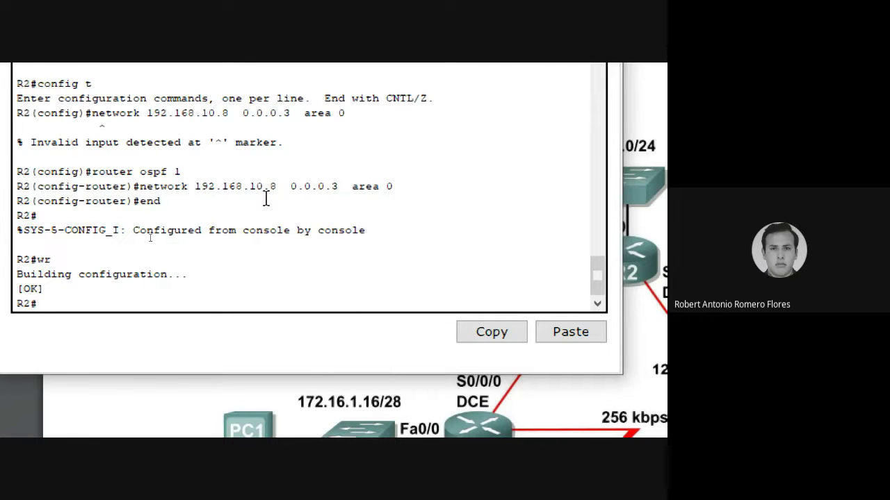
{"action": "left_click", "coordinate": [612, 72]}
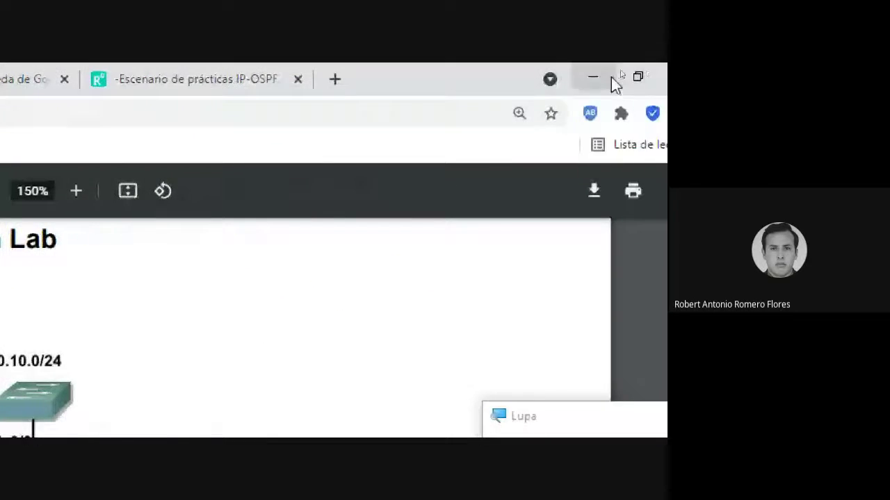
{"action": "left_click", "coordinate": [612, 78]}
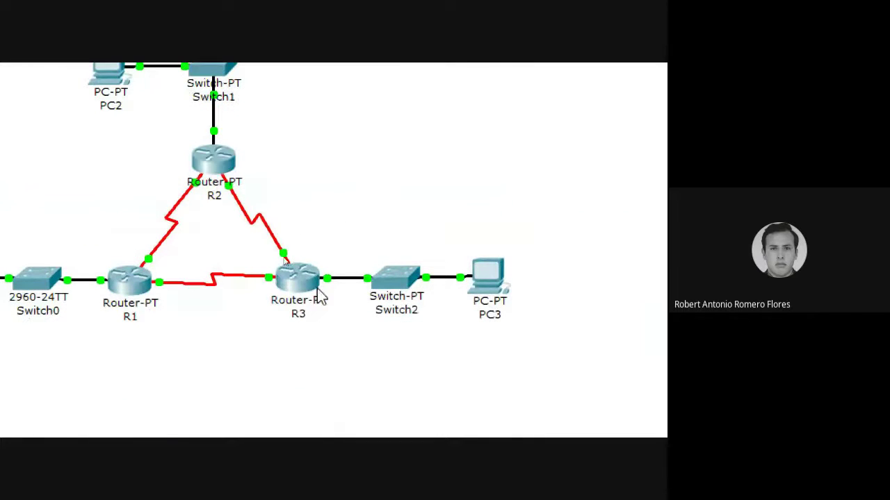
{"action": "left_click", "coordinate": [292, 289]}
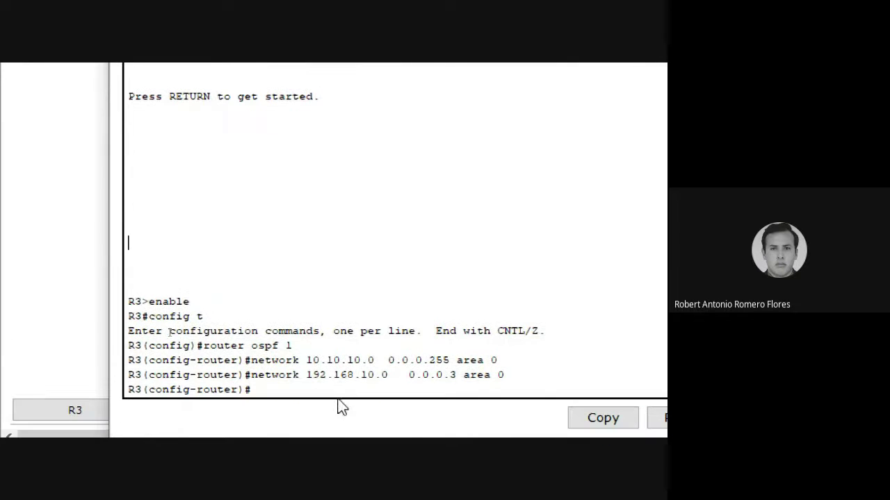
Leave OSPF configuration mode on R3 with end, returning to the privileged EXEC prompt.
{"action": "type", "text": "end"}
{"action": "key", "text": "Return"}
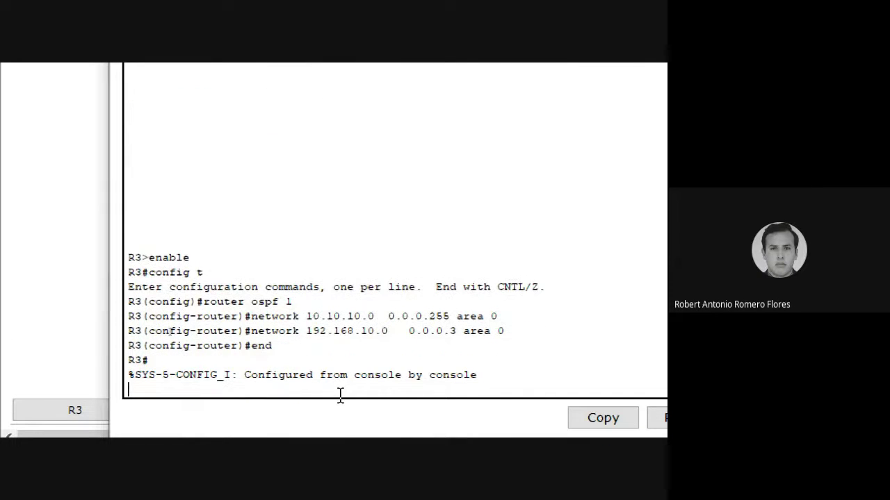
{"action": "key", "text": "Return"}
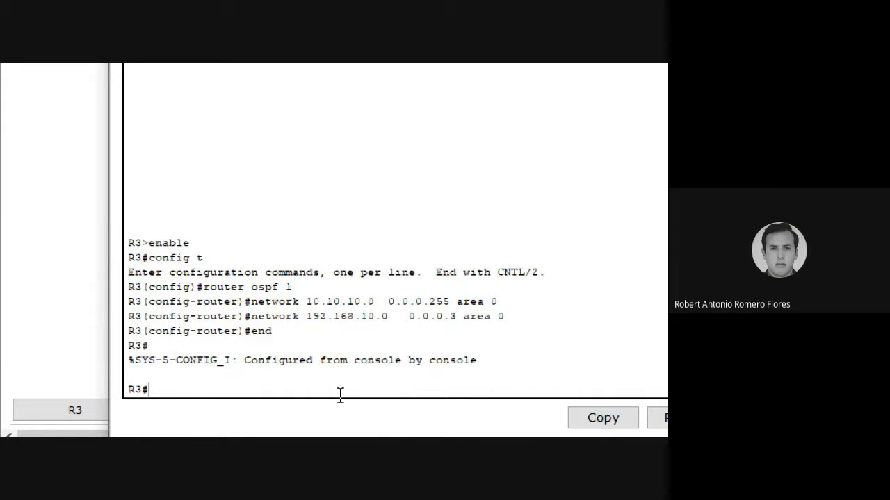